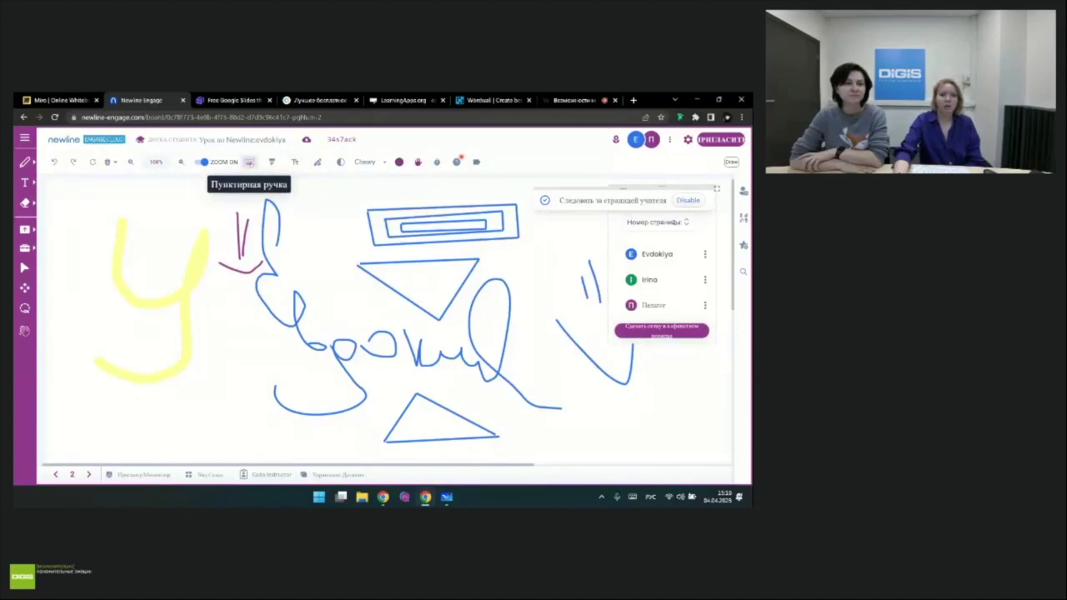
Step: Examine the board's marker, text size, pen thickness, opacity and font options
left_click(270, 161)
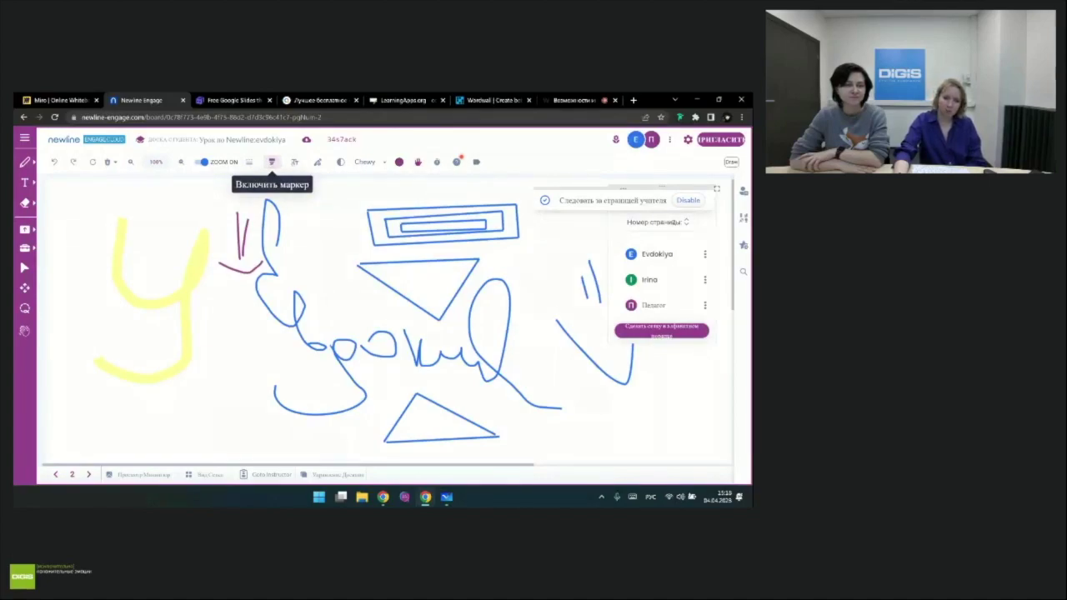
left_click(295, 163)
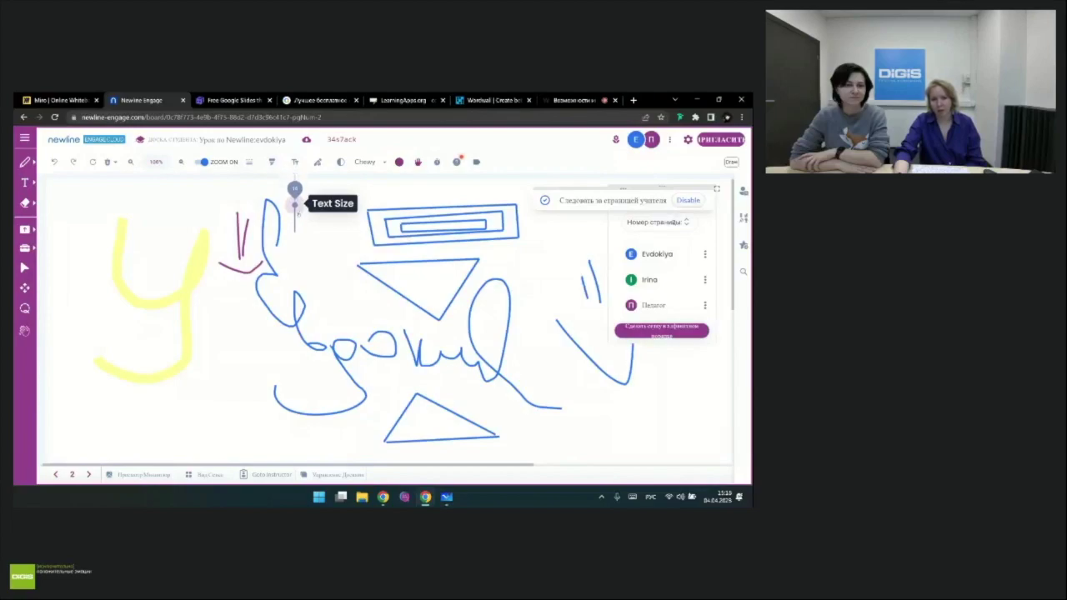
left_click_drag(294, 198, 294, 211)
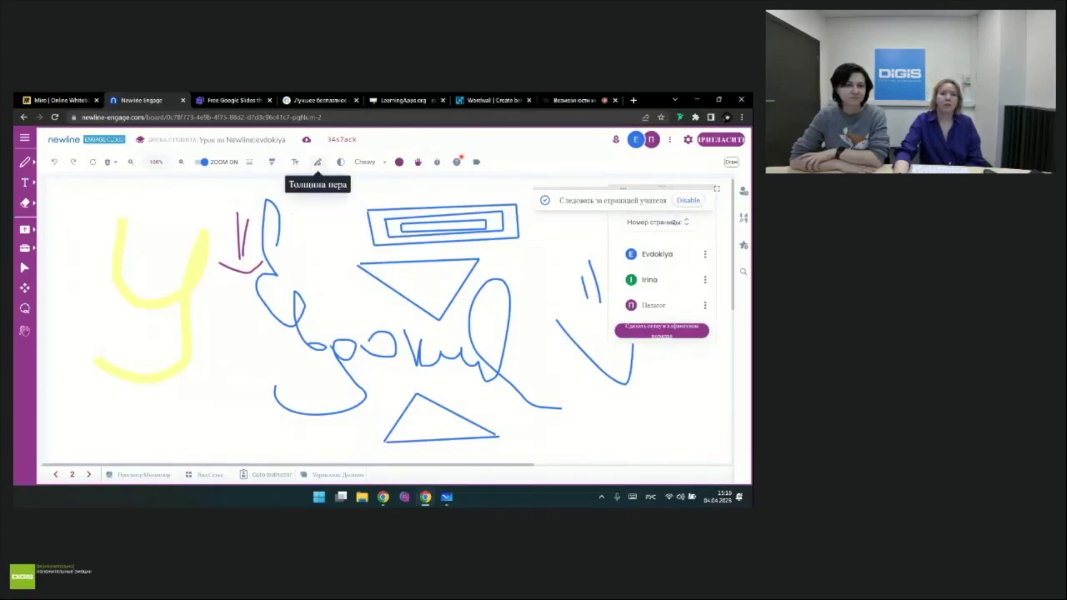
left_click(317, 162)
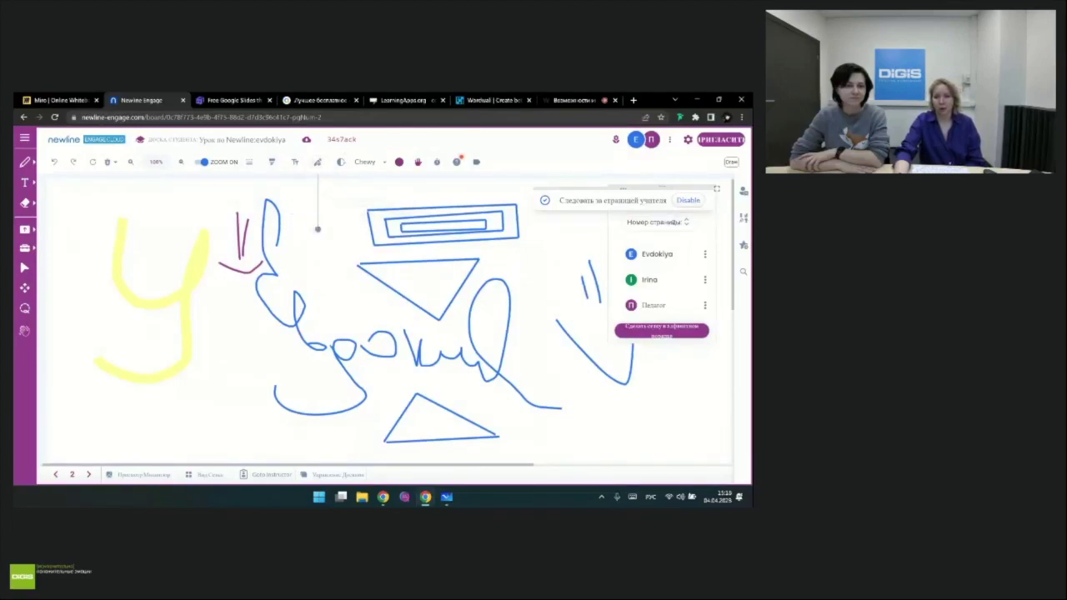
left_click(340, 162)
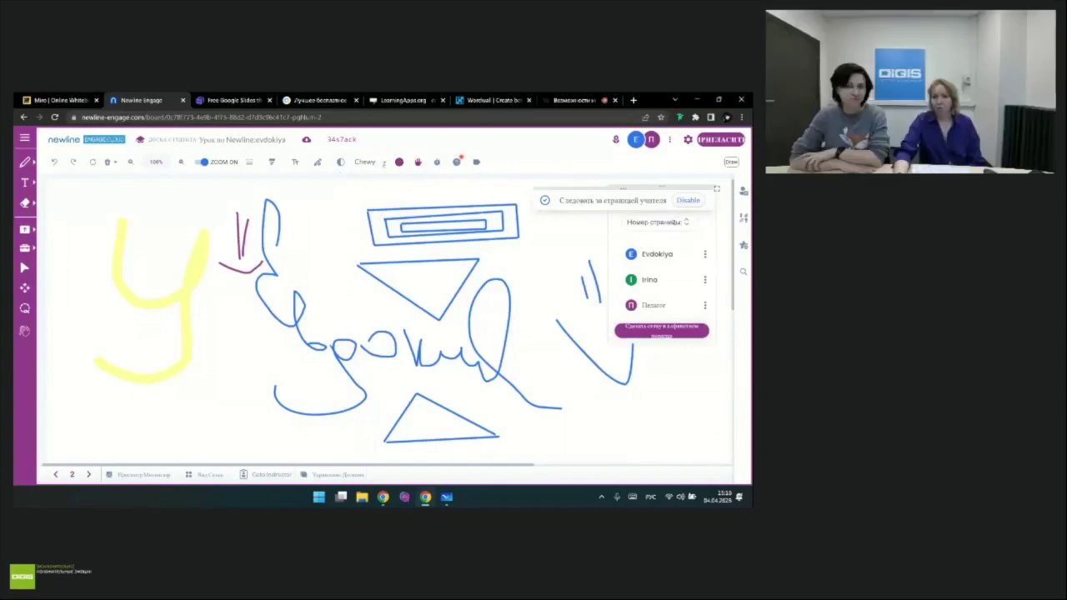
left_click(384, 163)
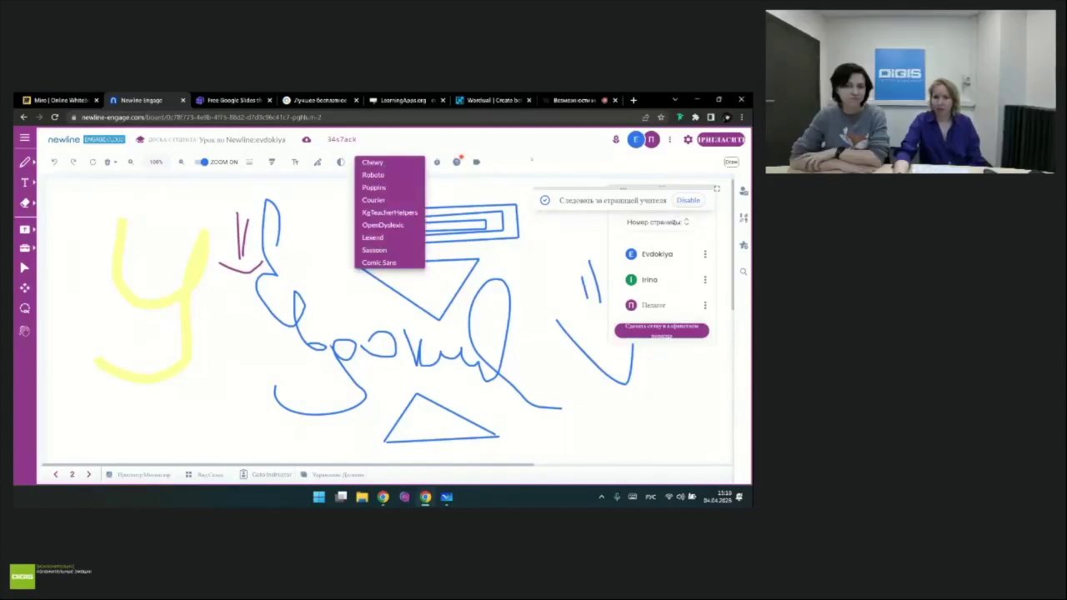
left_click(383, 163)
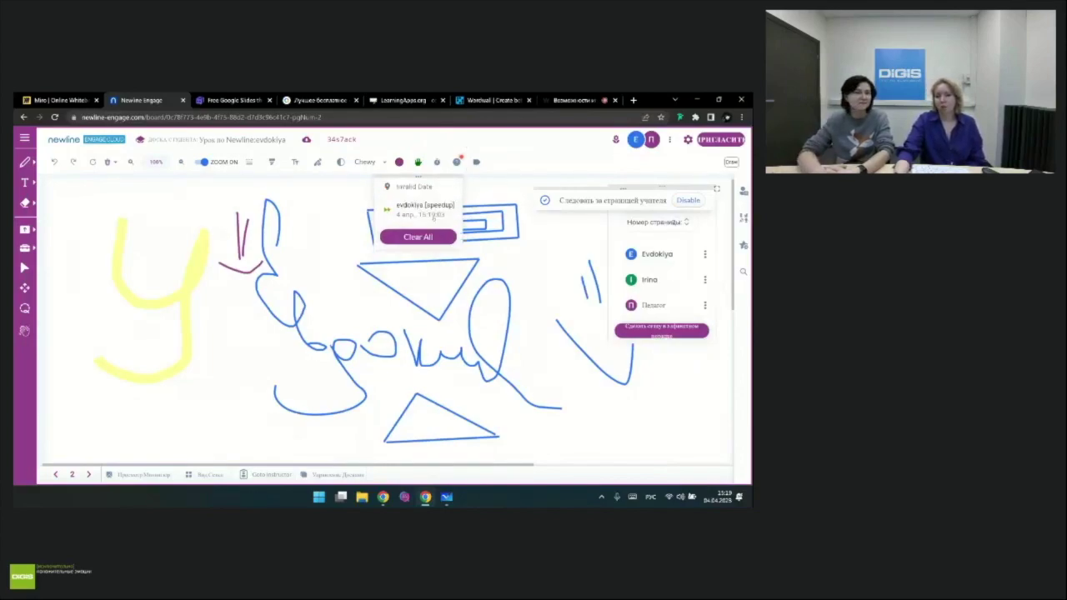
Step: View the student's speed-up request and the class timer options, closing the timer dialog without starting one
left_click(417, 219)
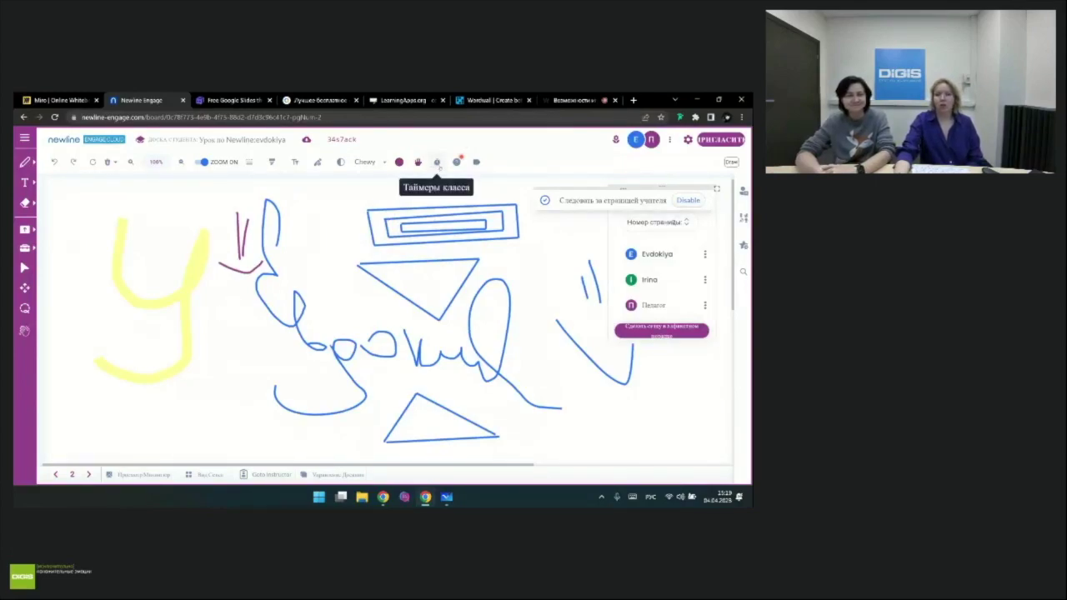
left_click(438, 163)
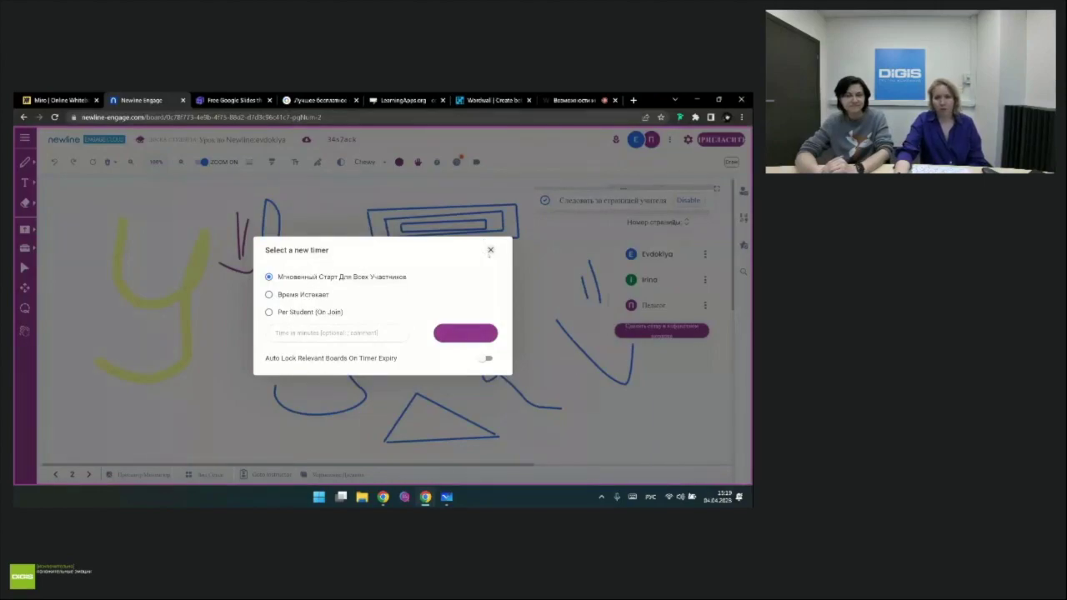
left_click(490, 250)
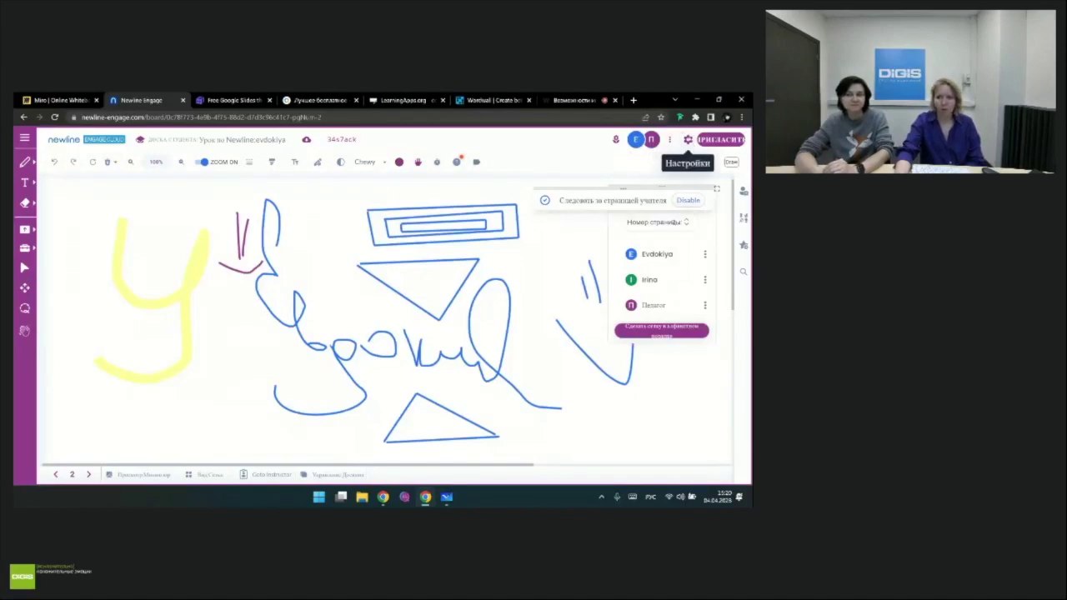
Step: Open the board settings and examine the general options and the expanded More Settings section
left_click(688, 139)
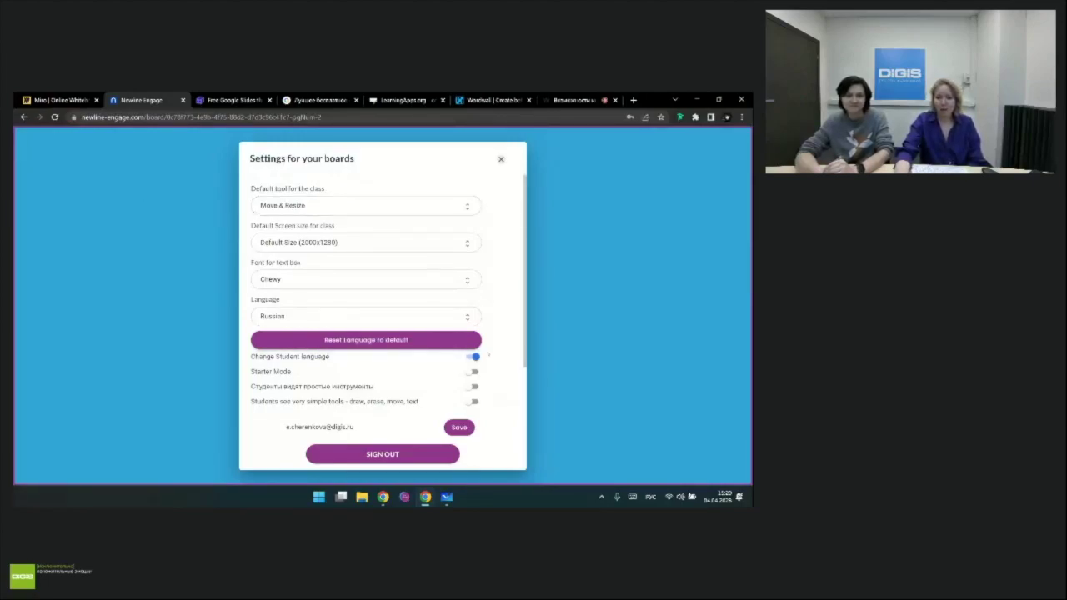
scroll(383, 333, "down", 1)
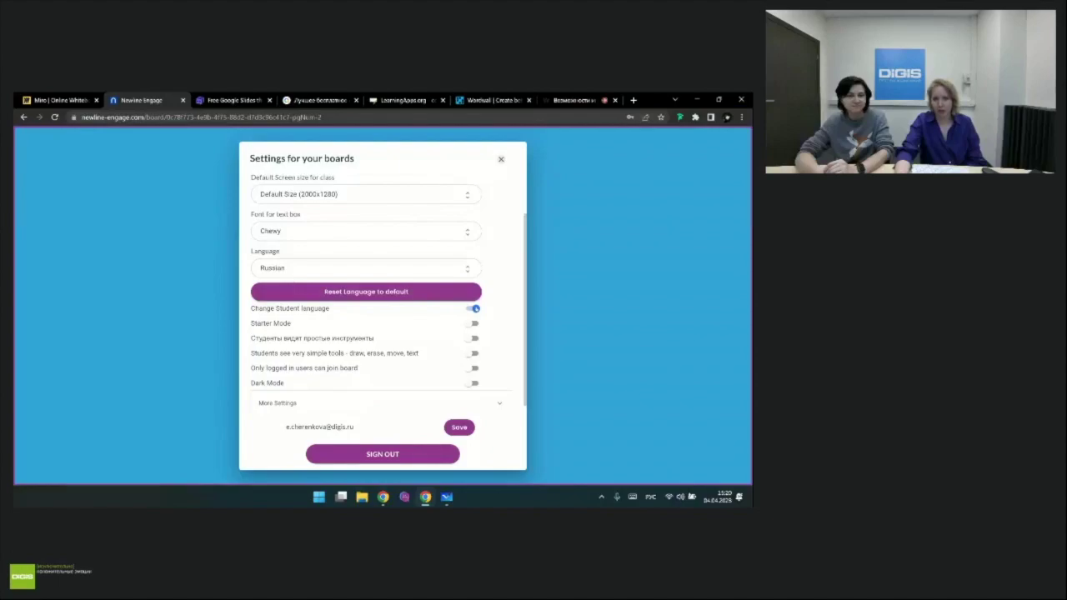
left_click(461, 290)
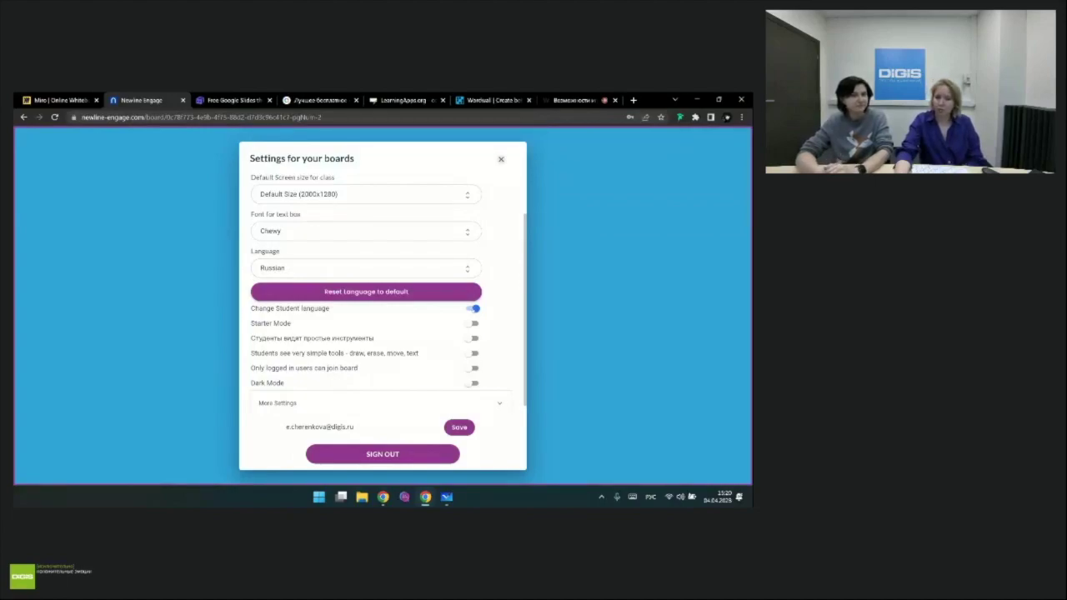
scroll(473, 308, "down", 1)
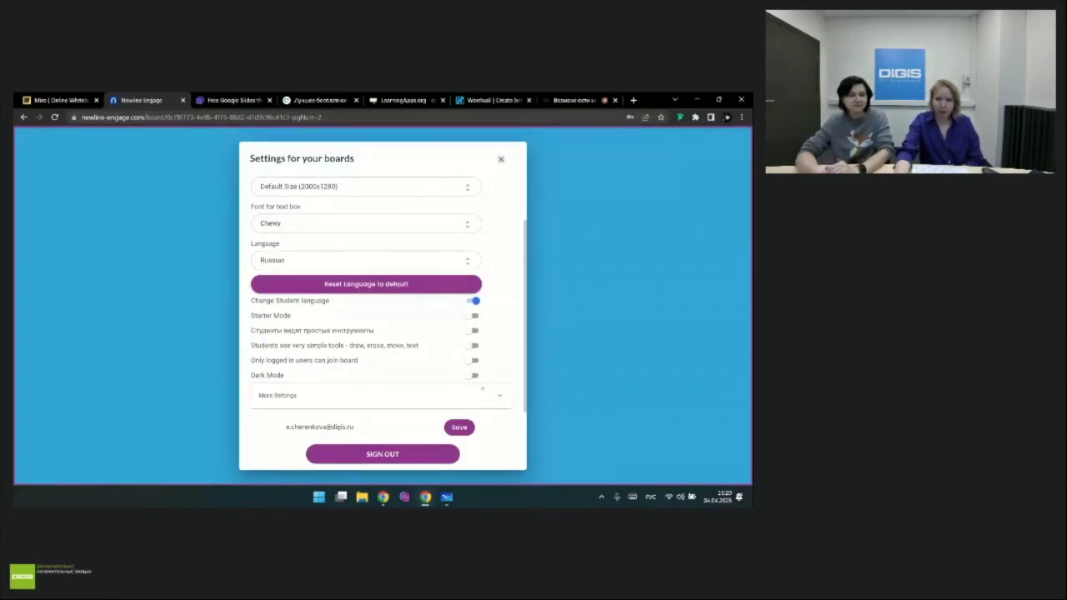
left_click(277, 395)
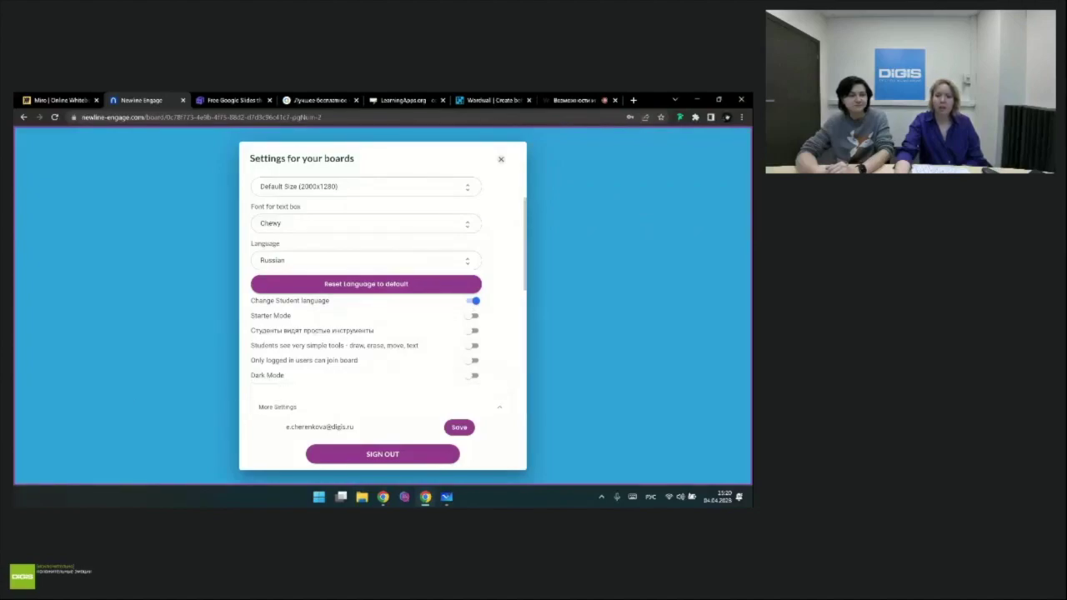
scroll(292, 358, "down", 2)
scroll(306, 330, "down", 2)
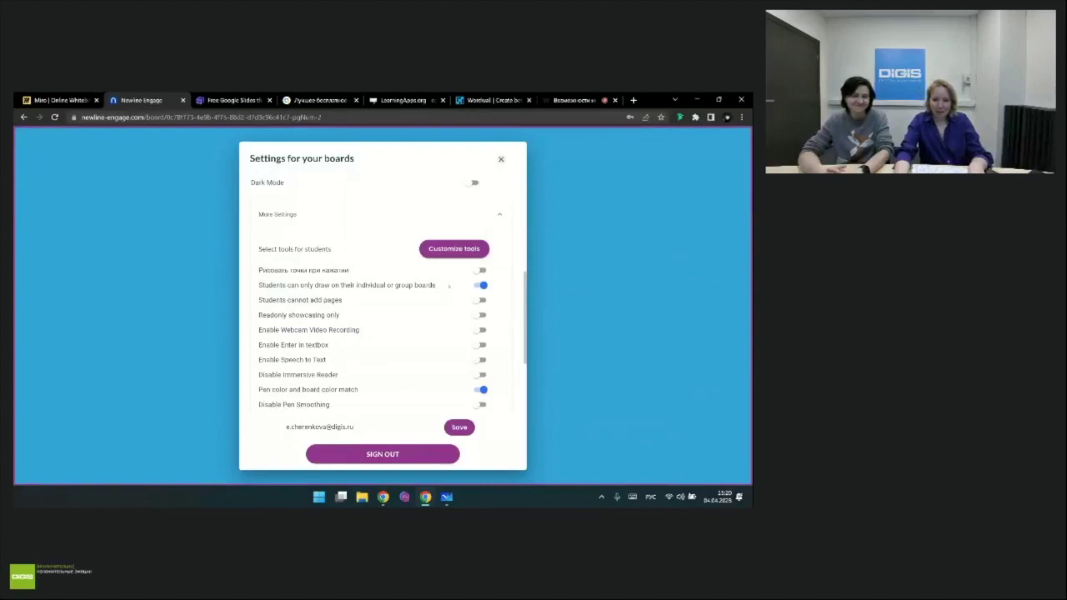
scroll(448, 286, "down", 2)
scroll(448, 286, "up", 5)
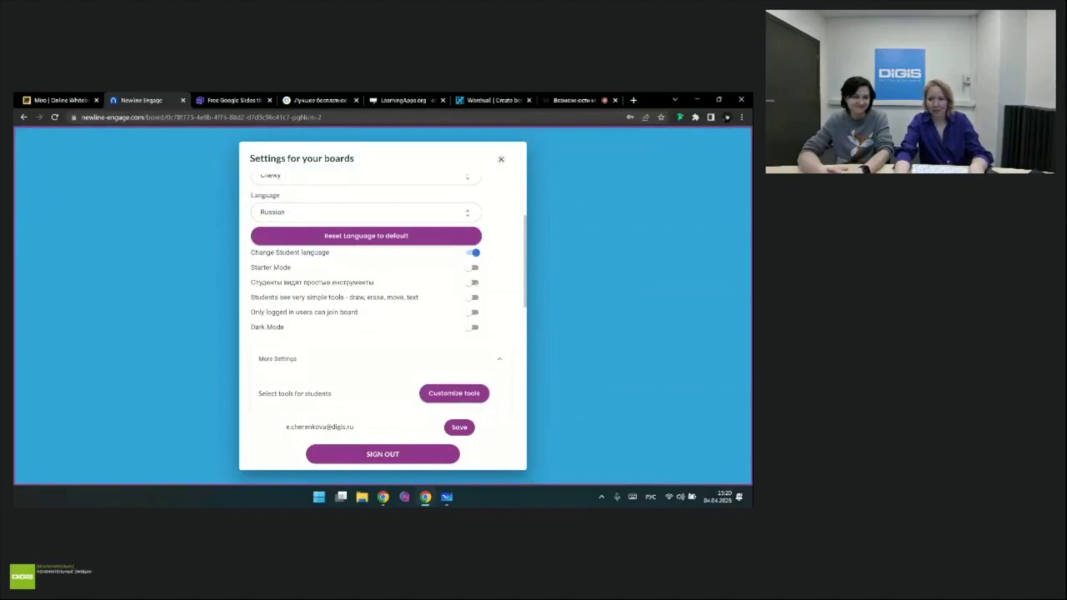
Step: Try the simple tools and very simple tools options for students, switching each on and back off
left_click(474, 282)
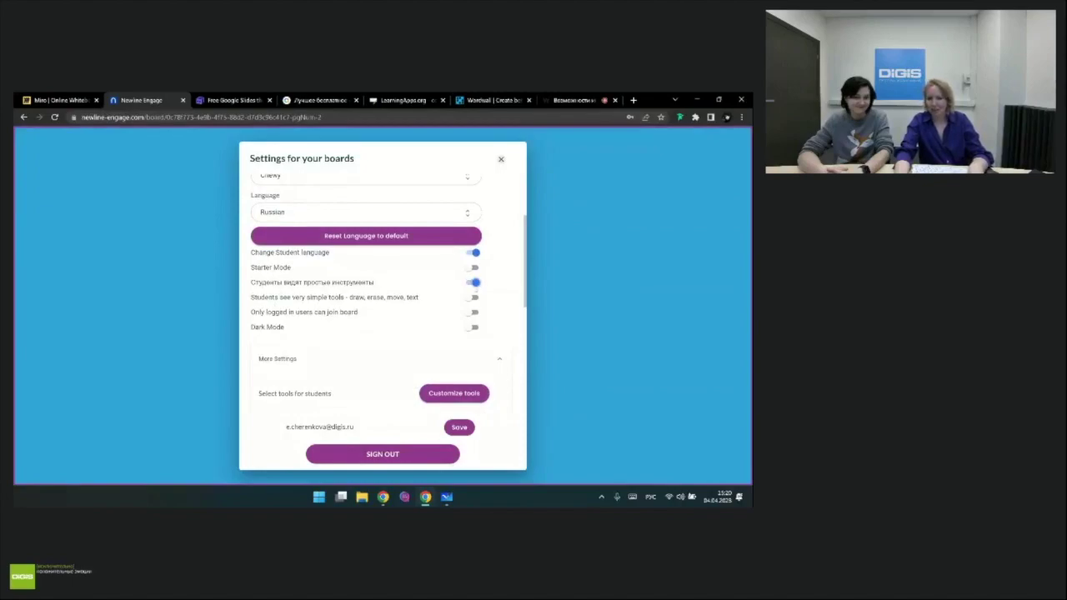
left_click(473, 282)
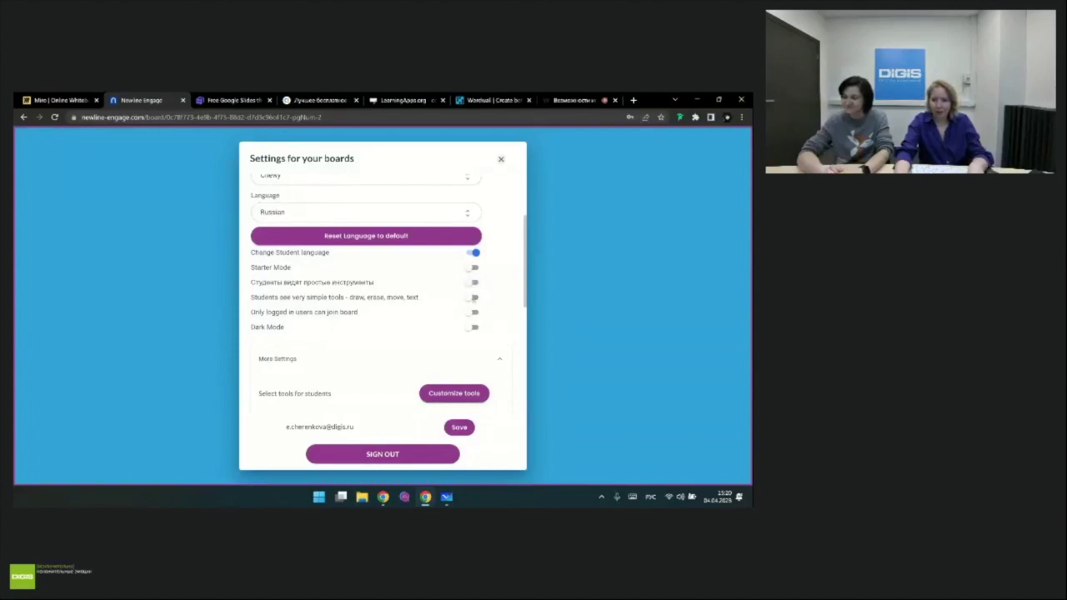
left_click(474, 297)
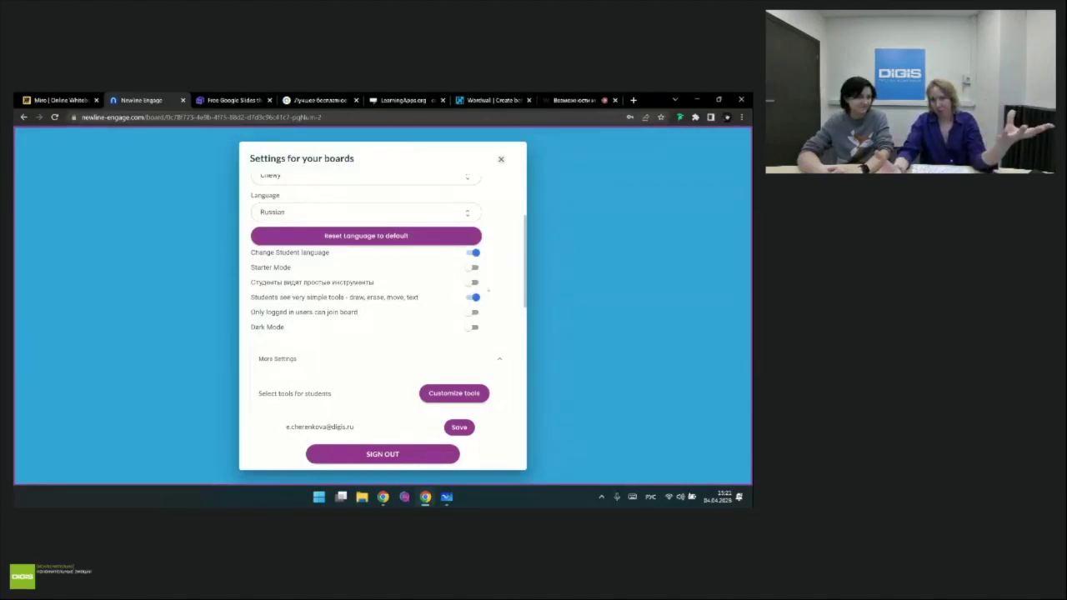
left_click(474, 297)
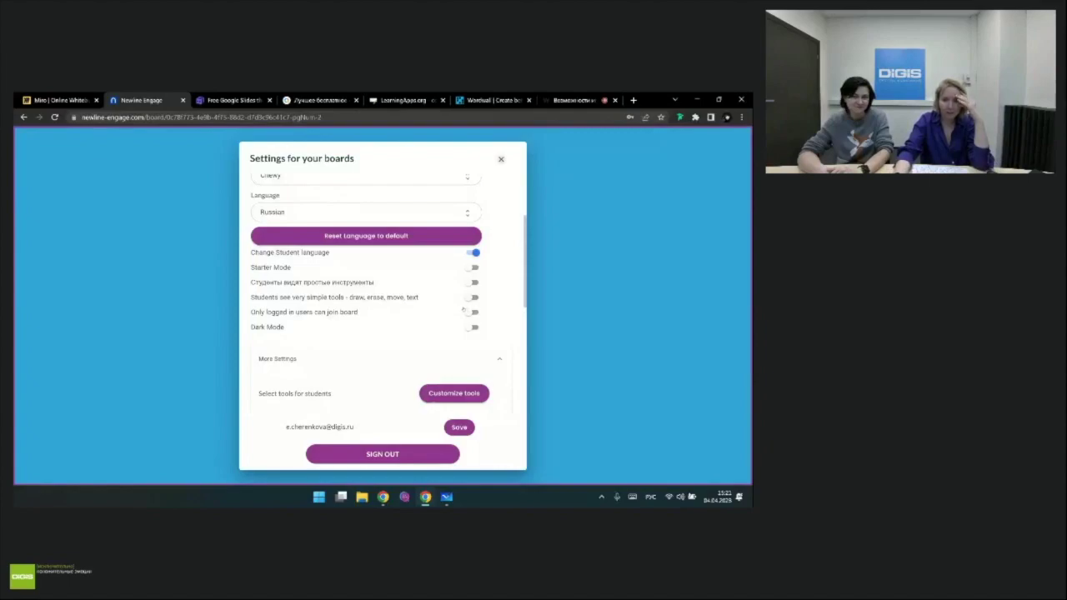
Step: Look through the remaining additional board settings and close the settings without saving
scroll(464, 310, "down", 5)
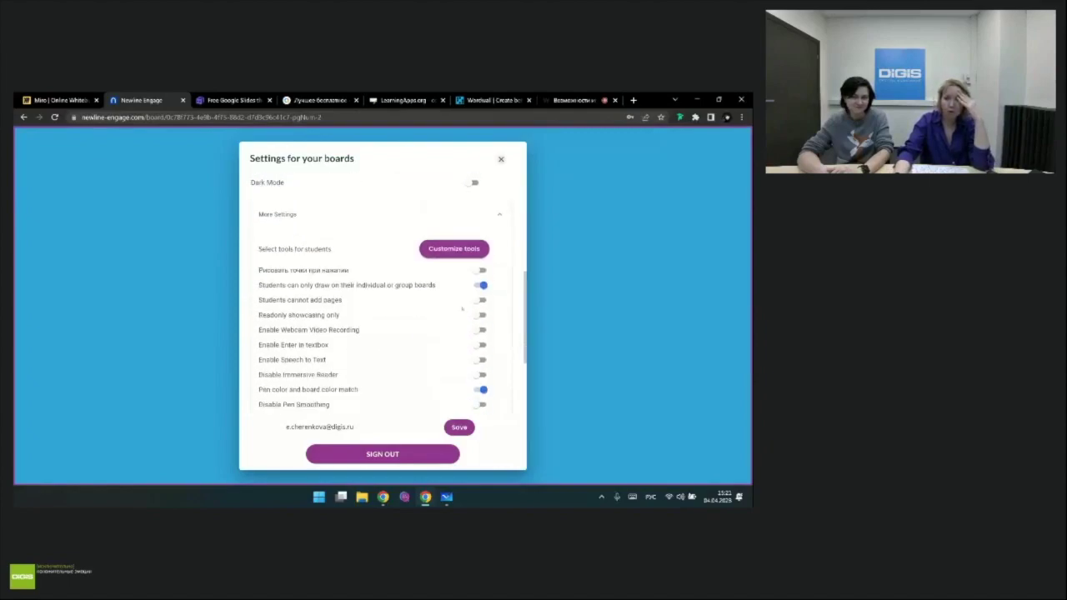
scroll(444, 285, "down", 10)
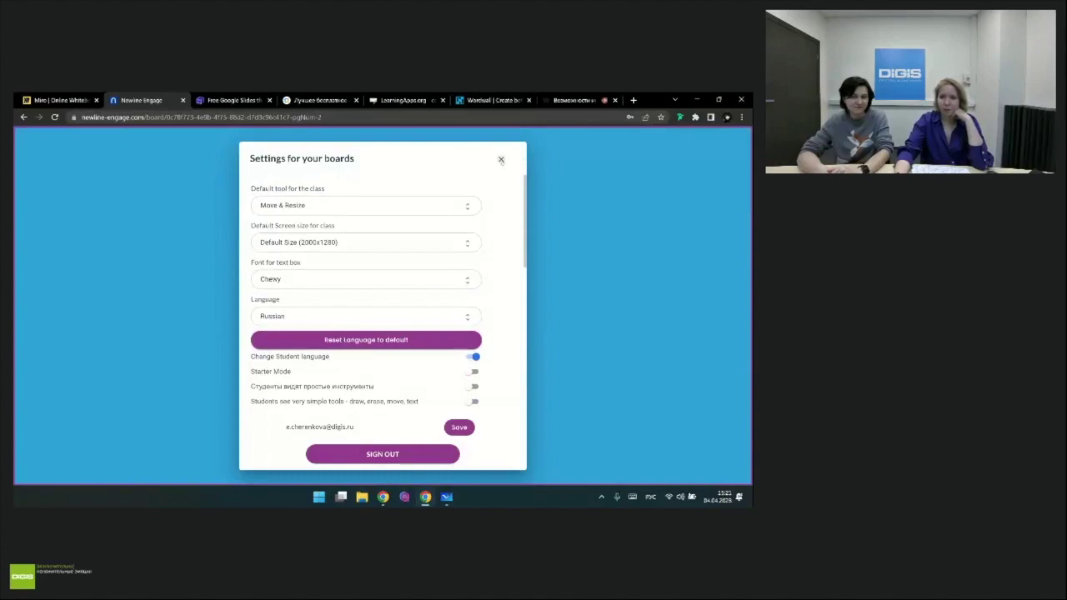
left_click(500, 159)
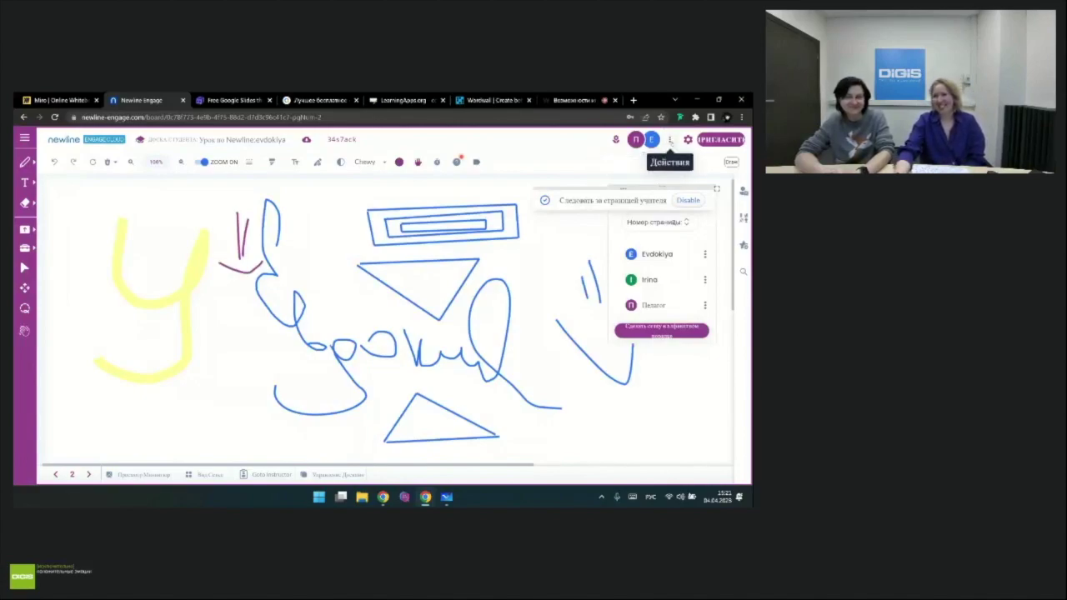
Step: Move to the blank page 3 and check which board actions are available
left_click(669, 139)
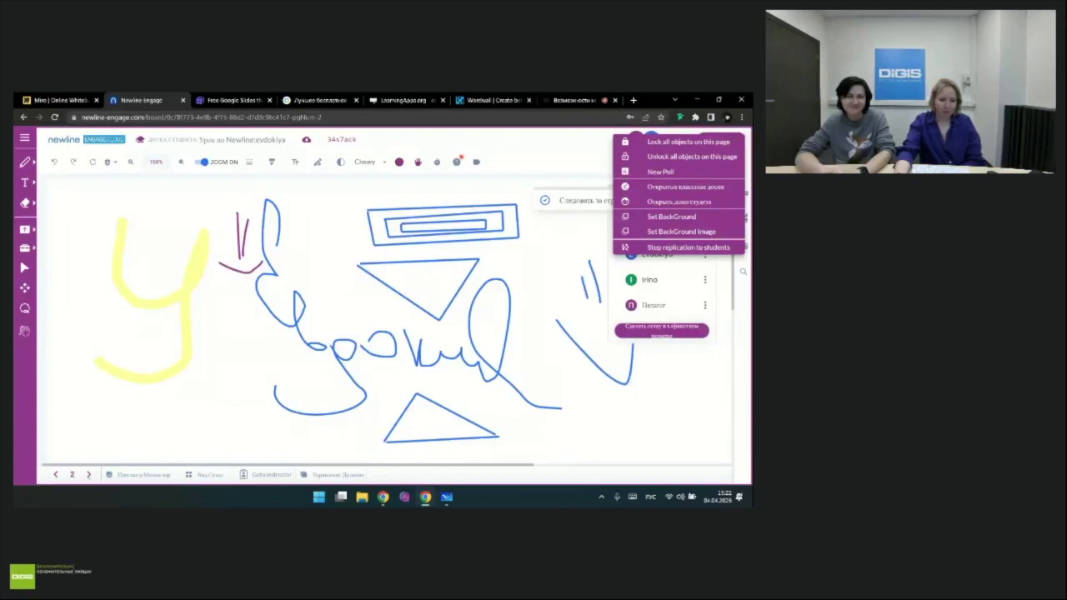
key("Escape")
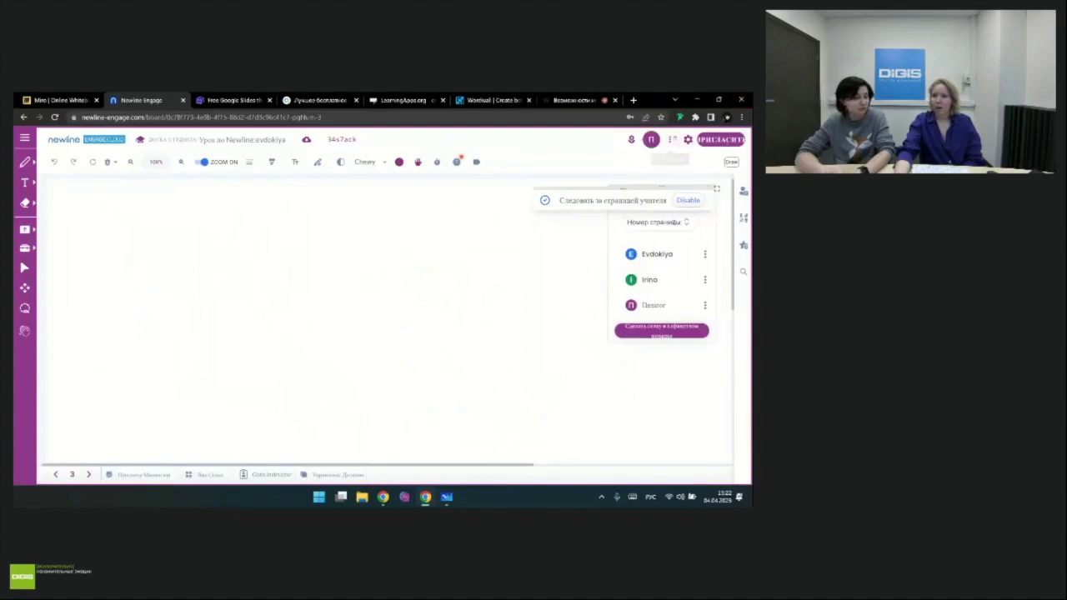
left_click(669, 139)
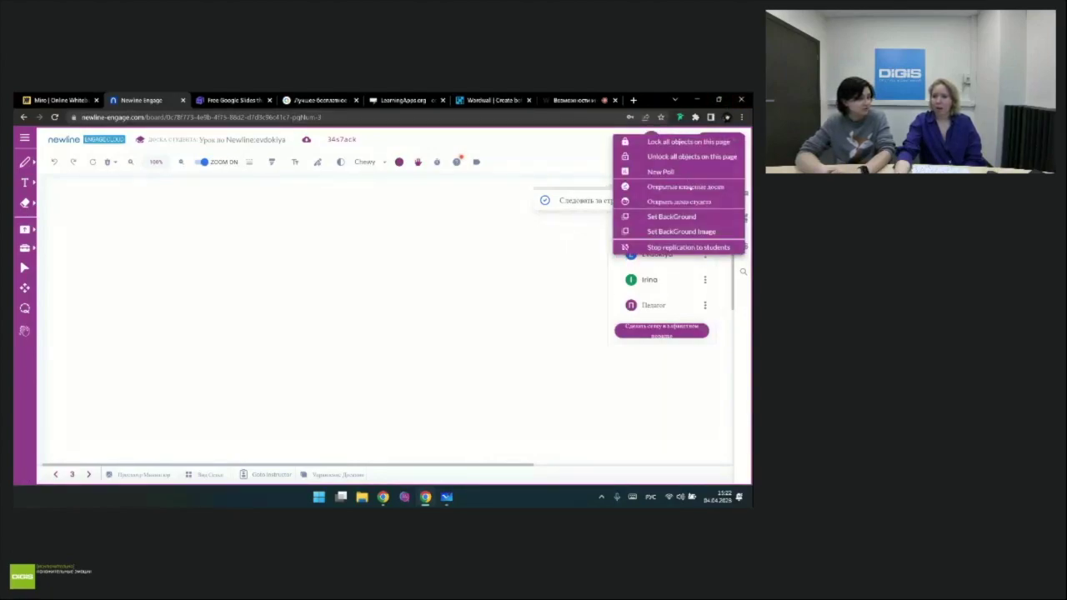
key("Escape")
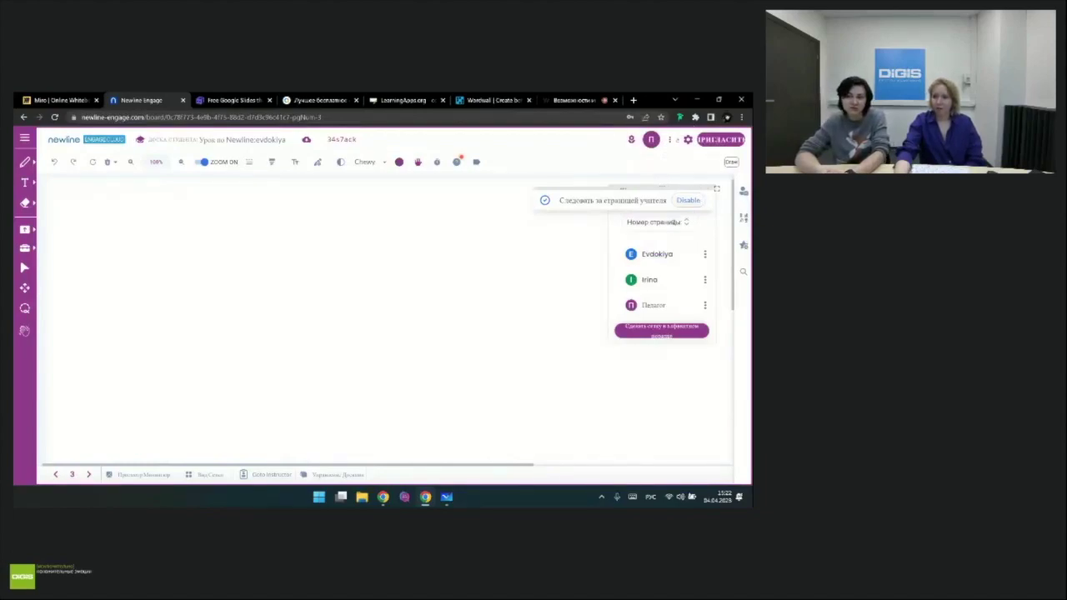
Step: Disable following the teacher's page and close the participants list
left_click(687, 200)
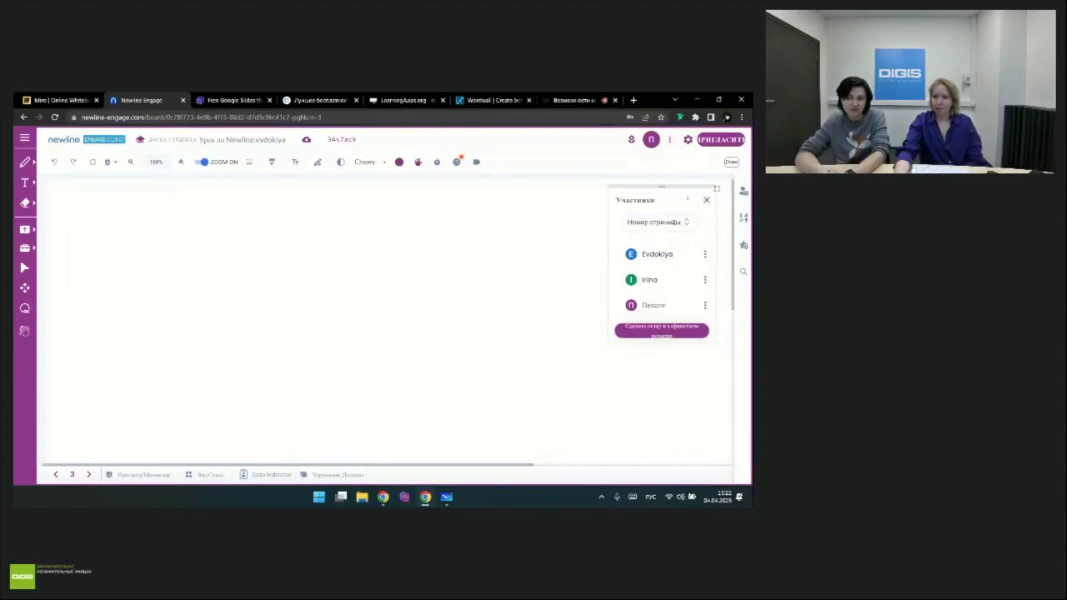
left_click(706, 200)
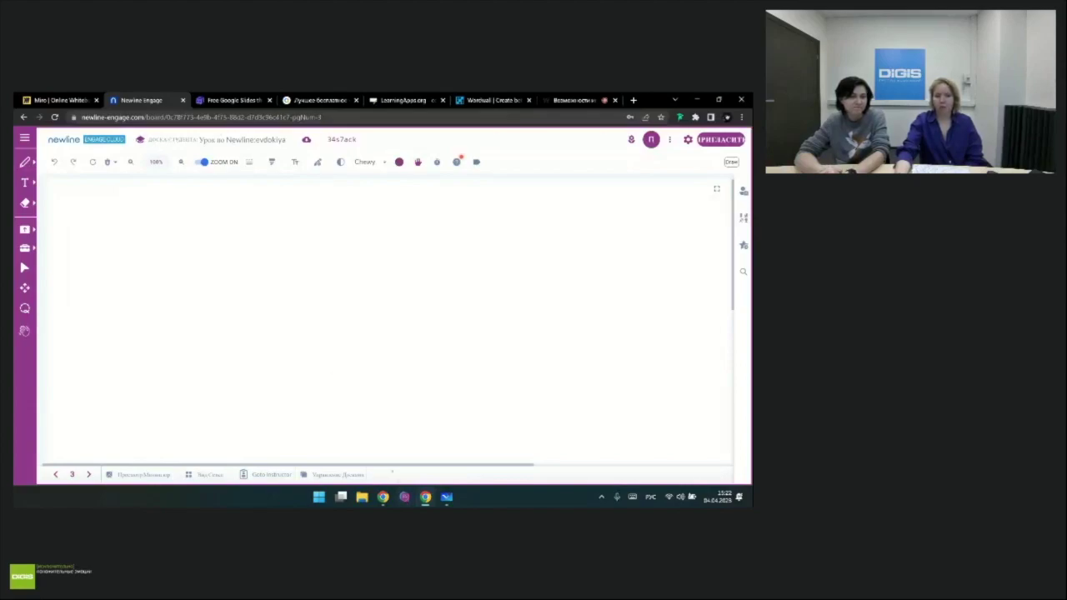
Step: Go to the instructor board and start a new poll for the two students, choosing the отправить опрос action
left_click(243, 475)
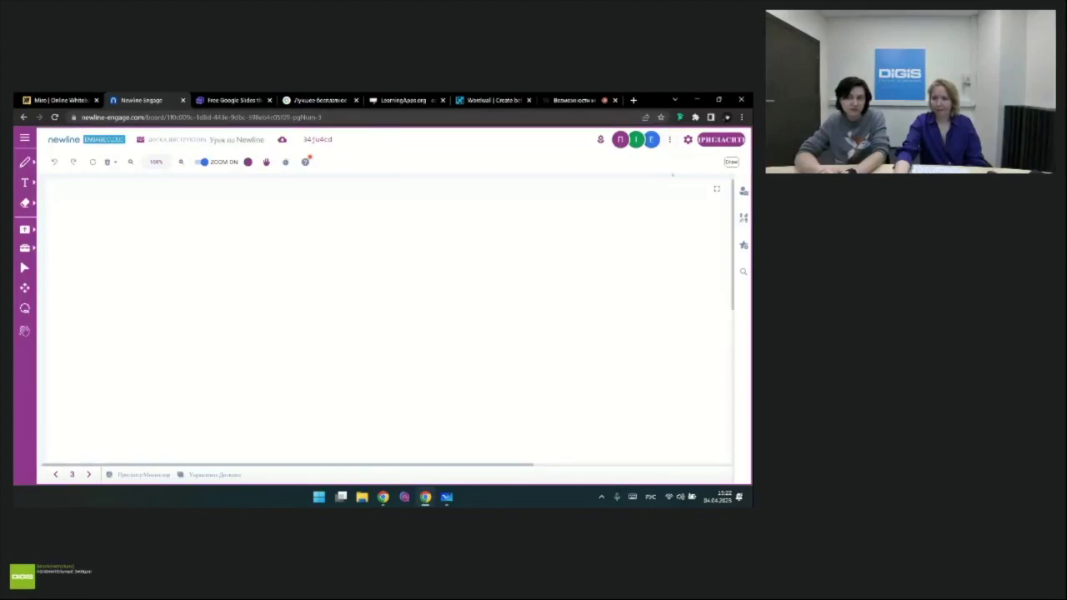
left_click(670, 139)
left_click(661, 172)
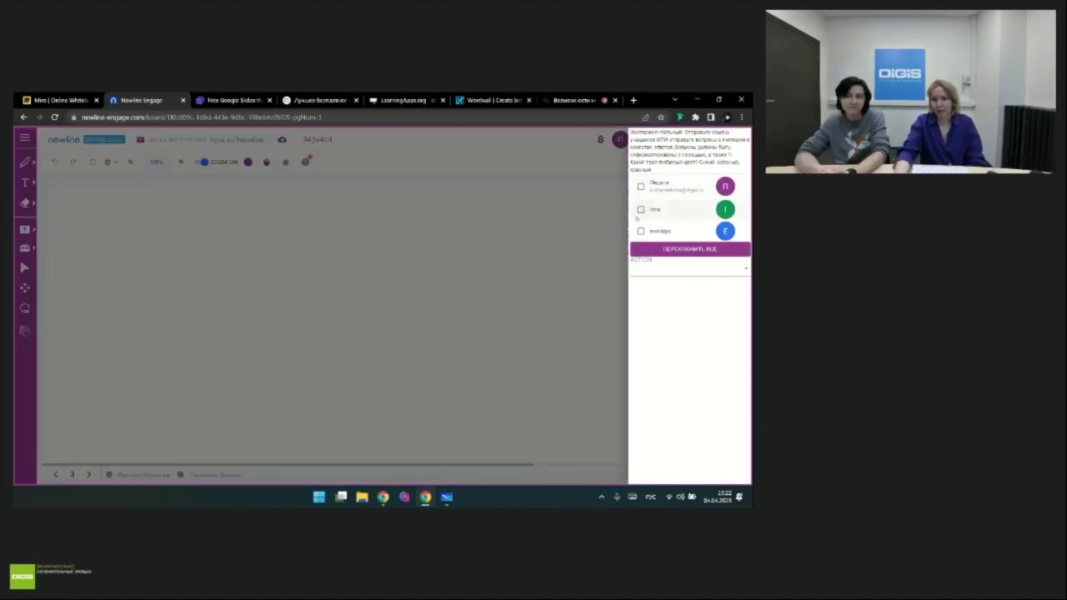
left_click(640, 209)
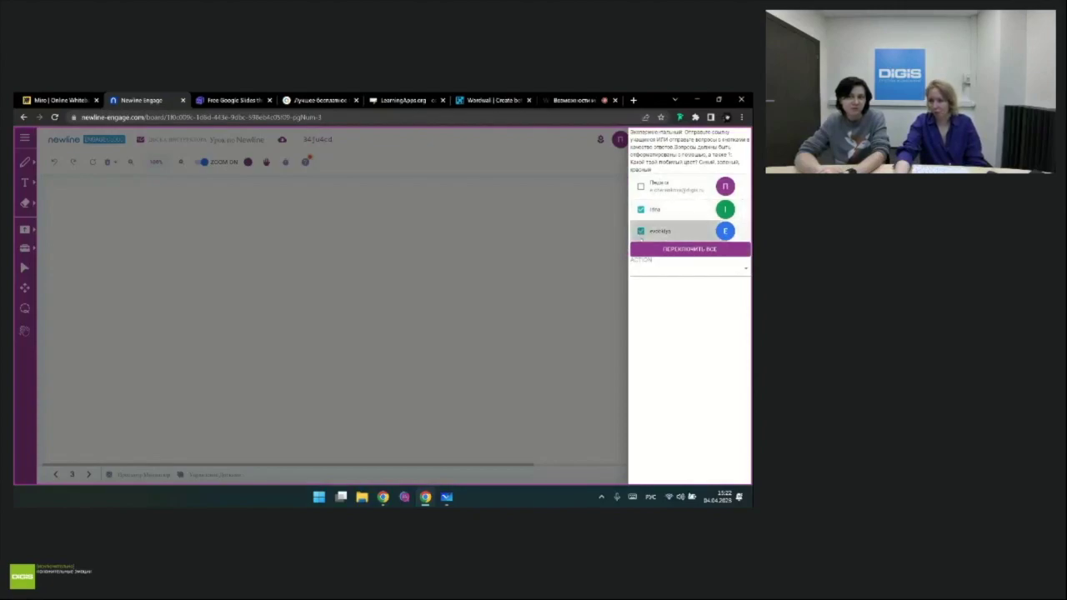
left_click(640, 231)
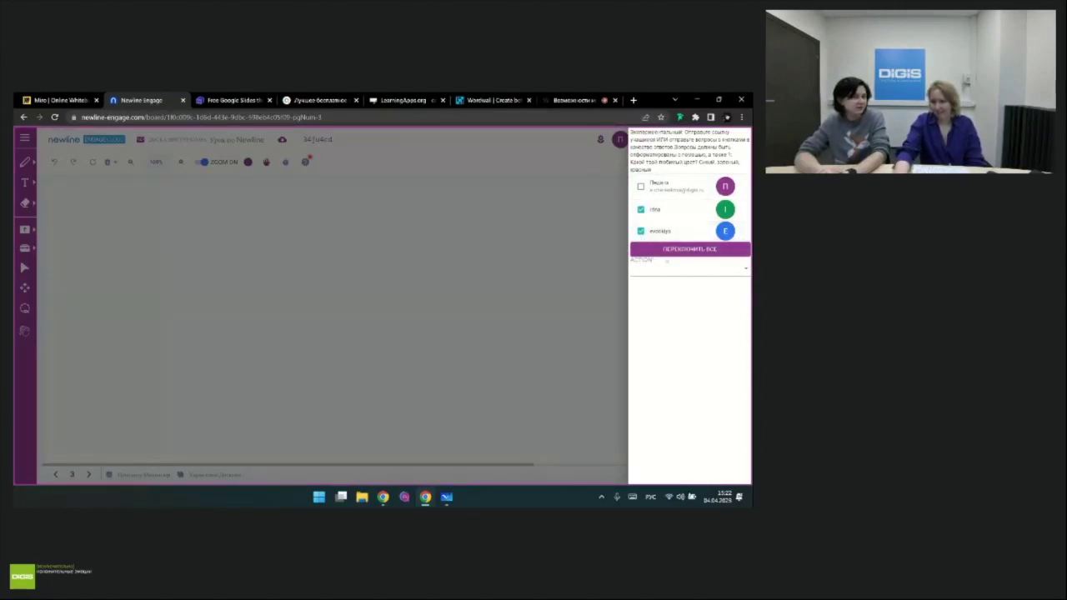
left_click(672, 277)
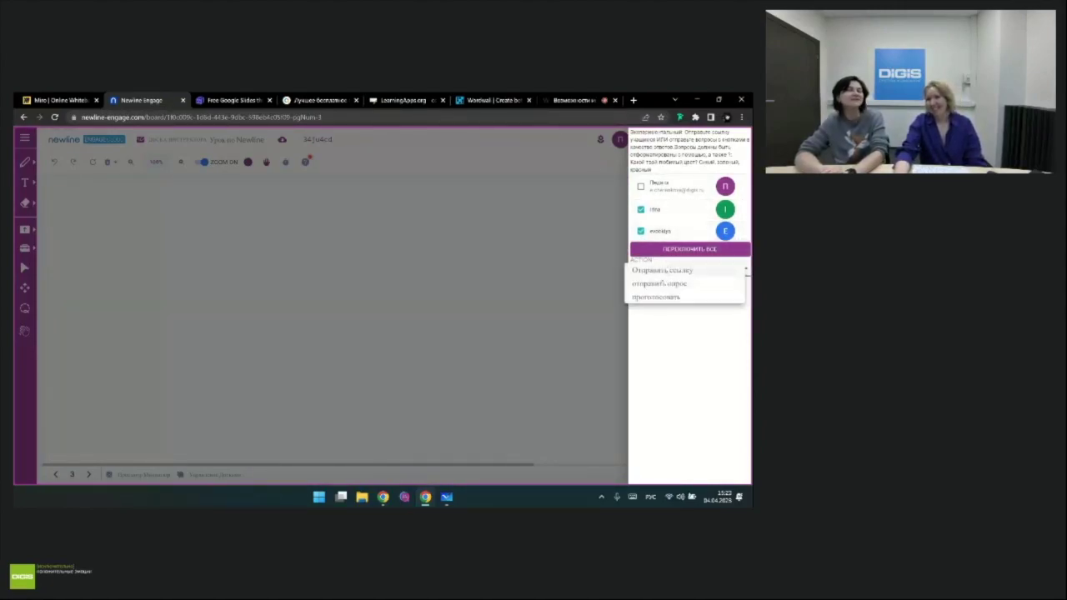
left_click(658, 283)
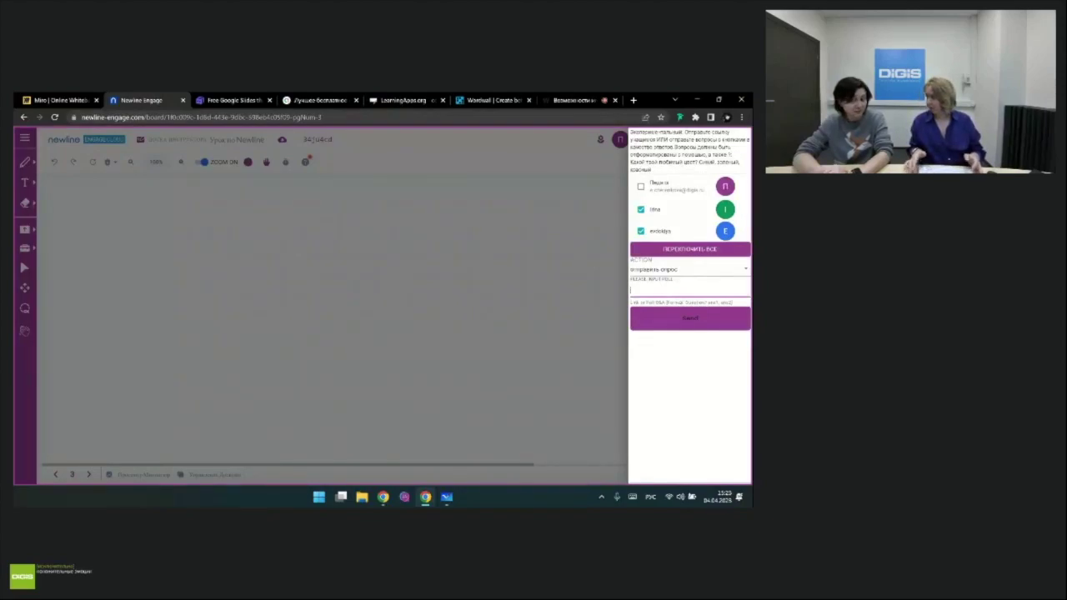
Step: Enter the poll "2+2=? 3, 4, 5", send it to the selected students and close the poll form
type("К")
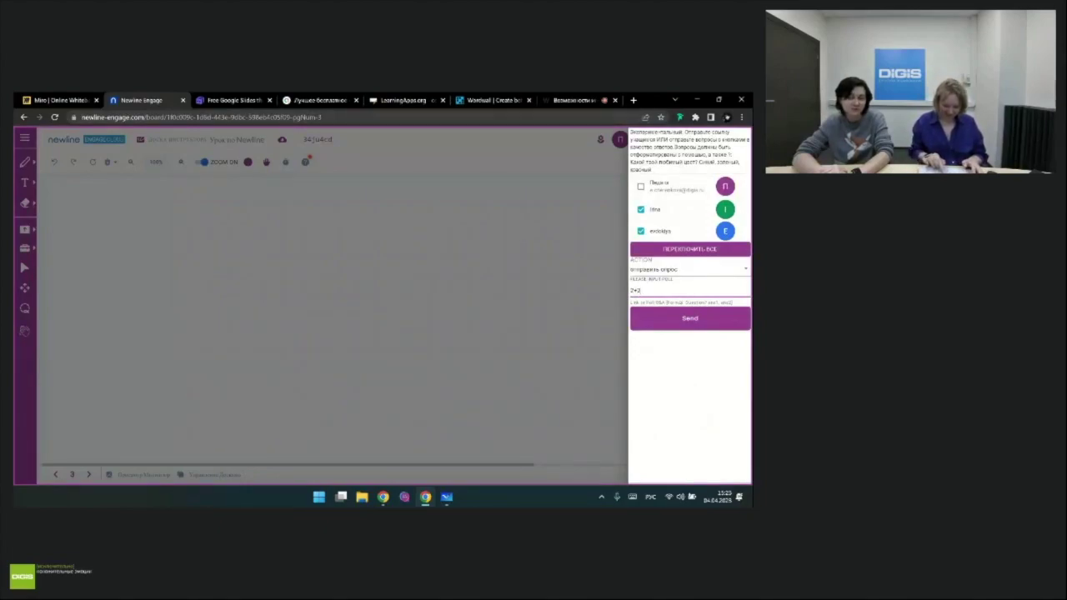
type("+2=")
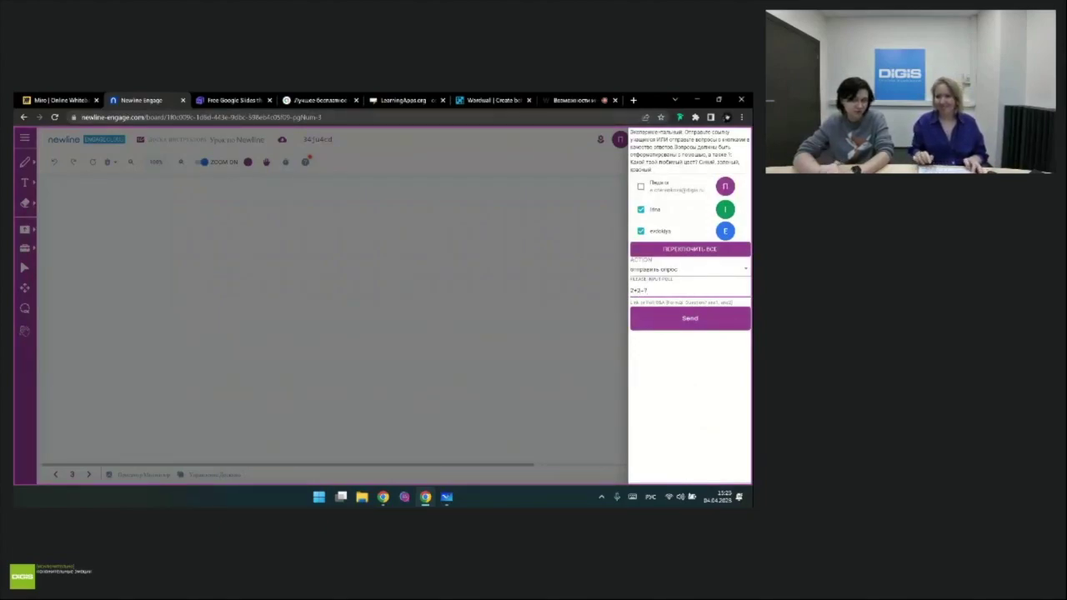
type("?")
type(" 8")
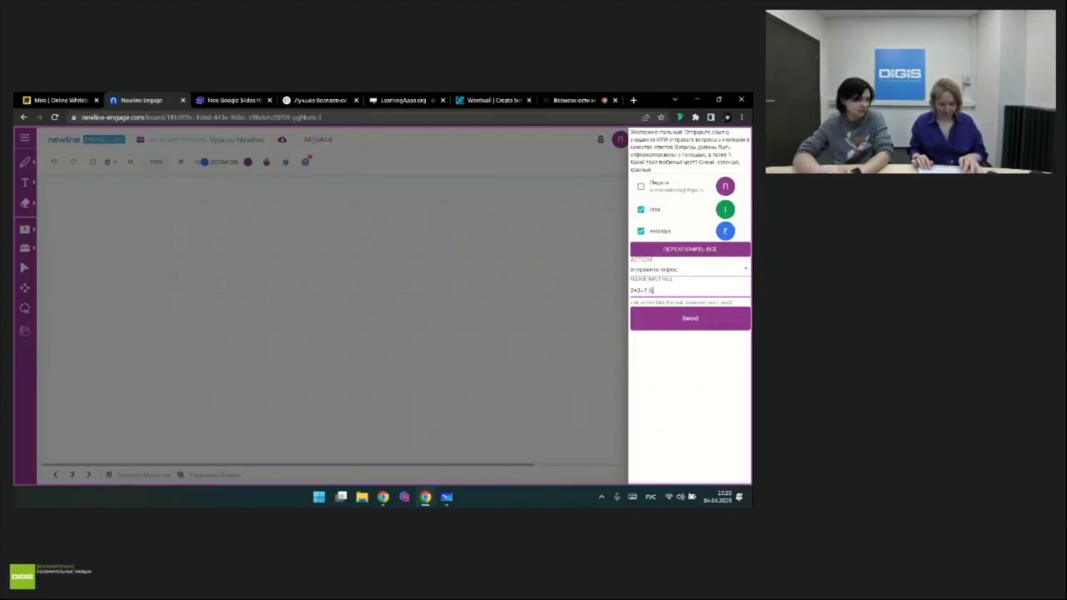
type(", 4, 5")
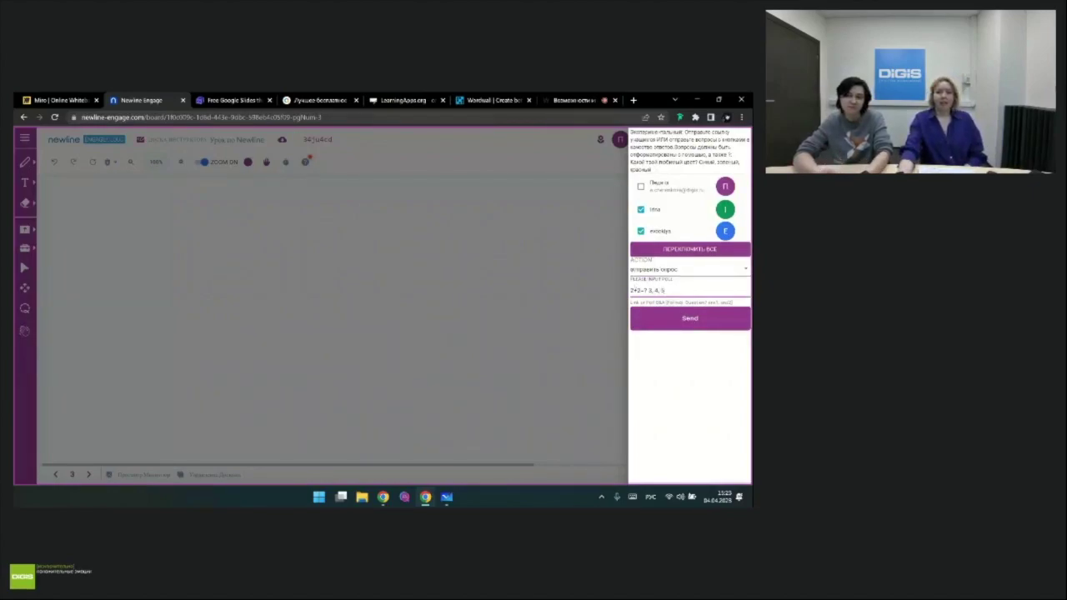
left_click(690, 324)
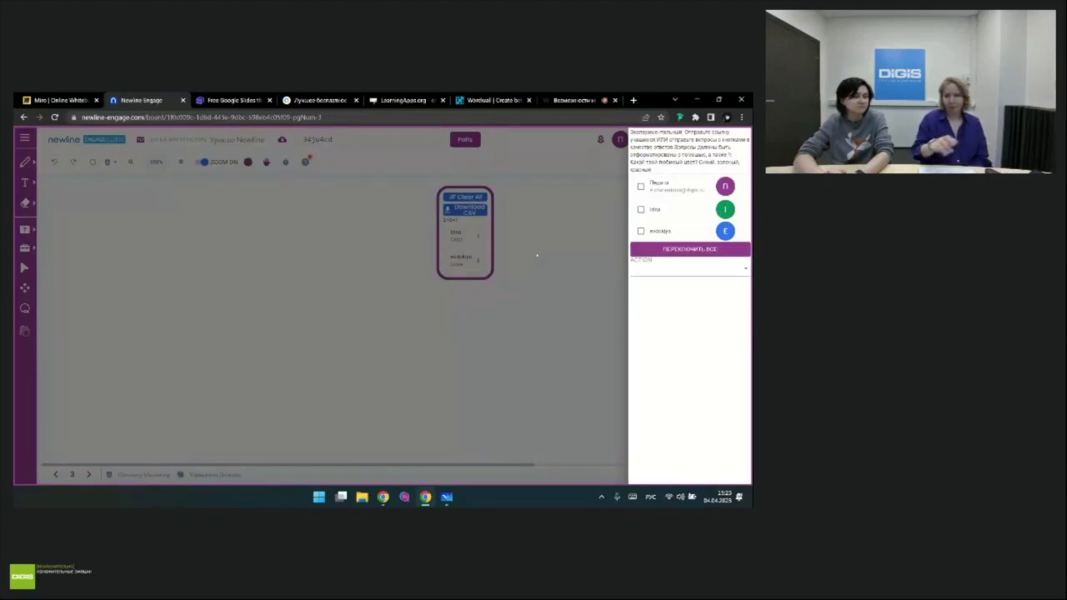
left_click(564, 234)
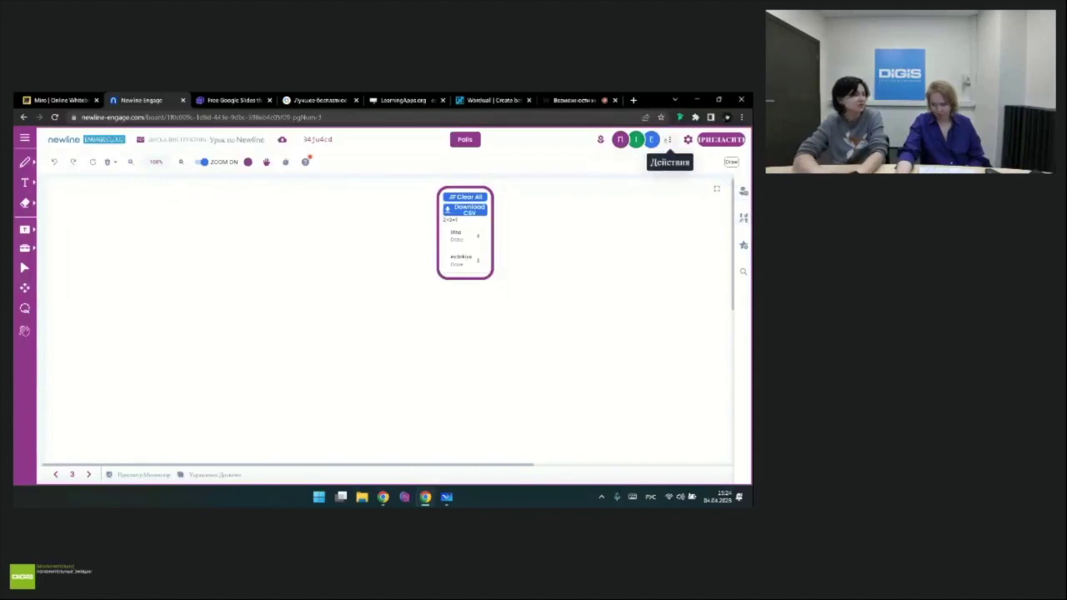
Step: Review the available board actions and unlock all objects on page 3
left_click(666, 140)
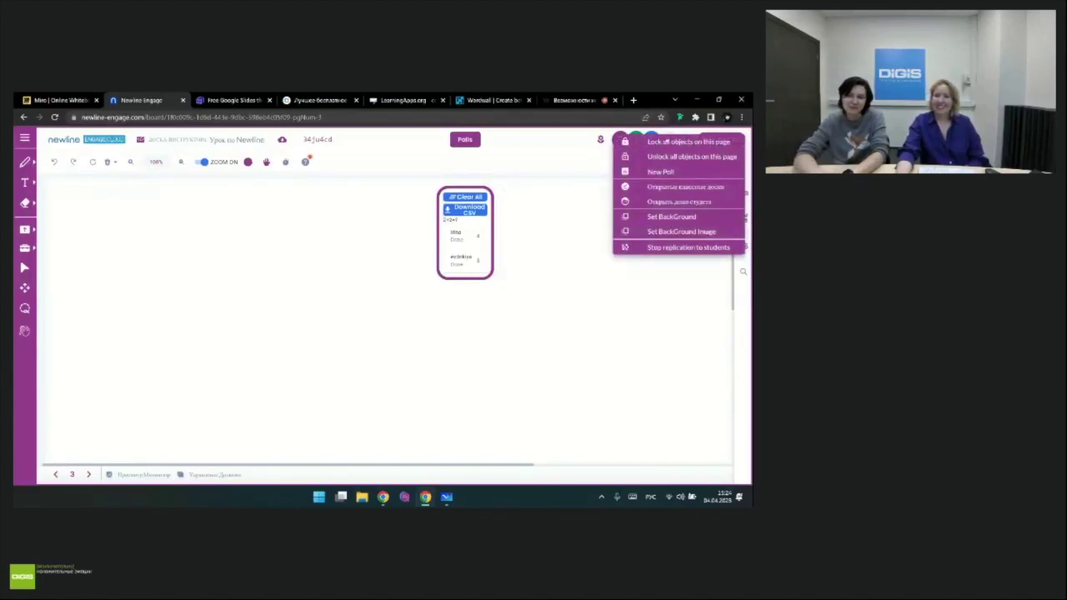
left_click(667, 139)
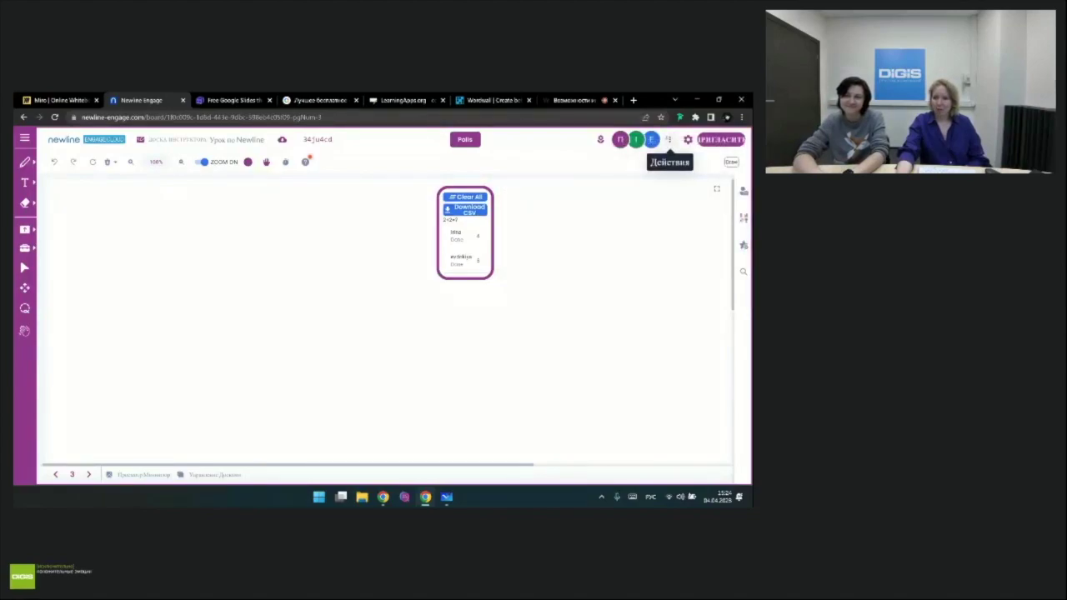
left_click(666, 138)
left_click(666, 157)
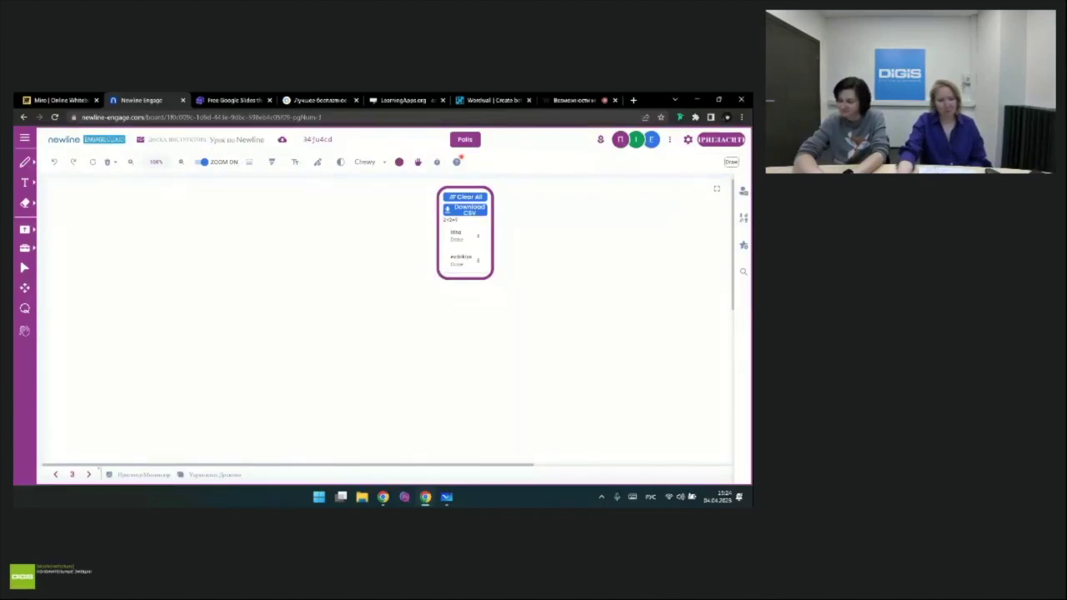
Step: Move to page 4 and place the 001 and 003 symbols from the Электрический category, one above the other
left_click(88, 474)
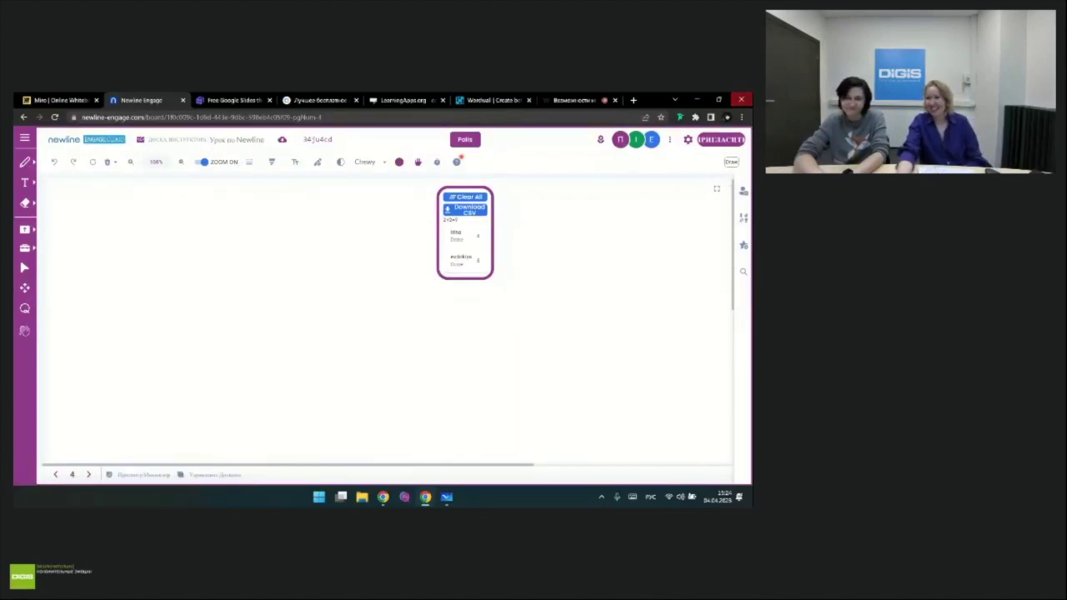
left_click(743, 217)
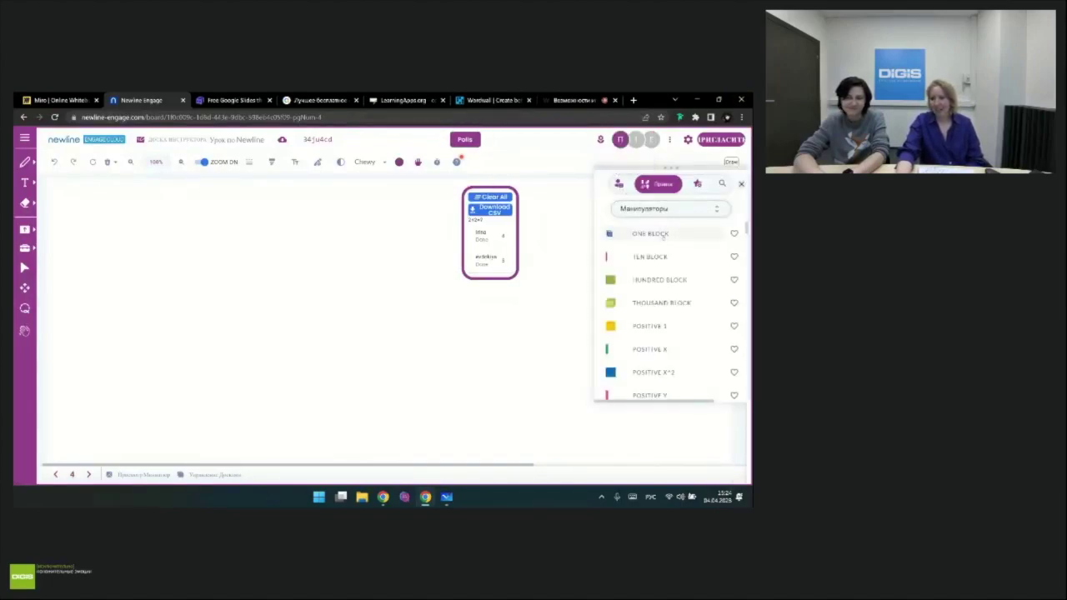
left_click(667, 209)
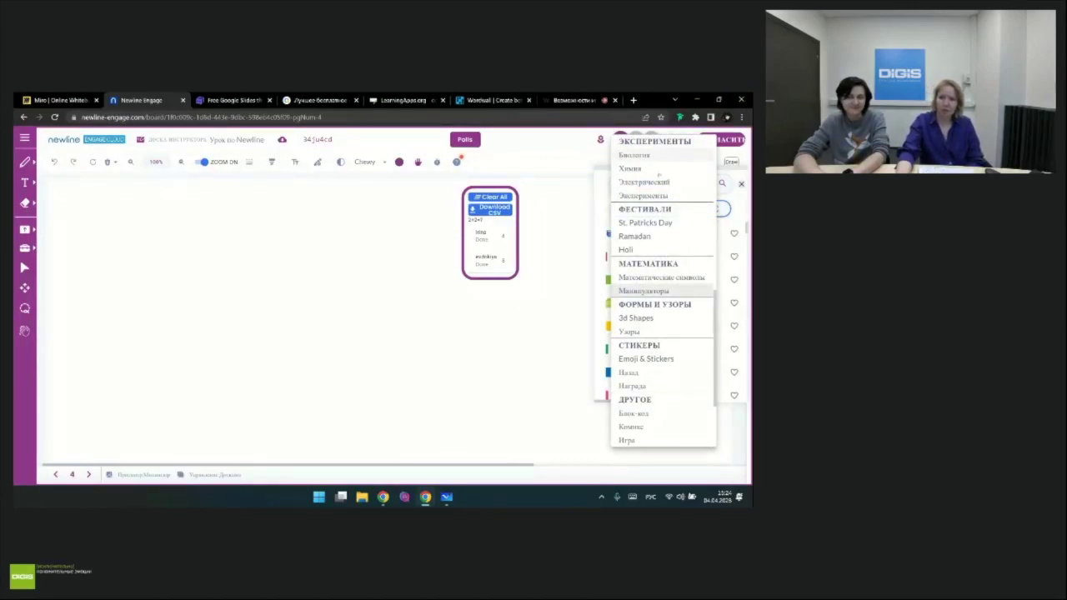
left_click(654, 182)
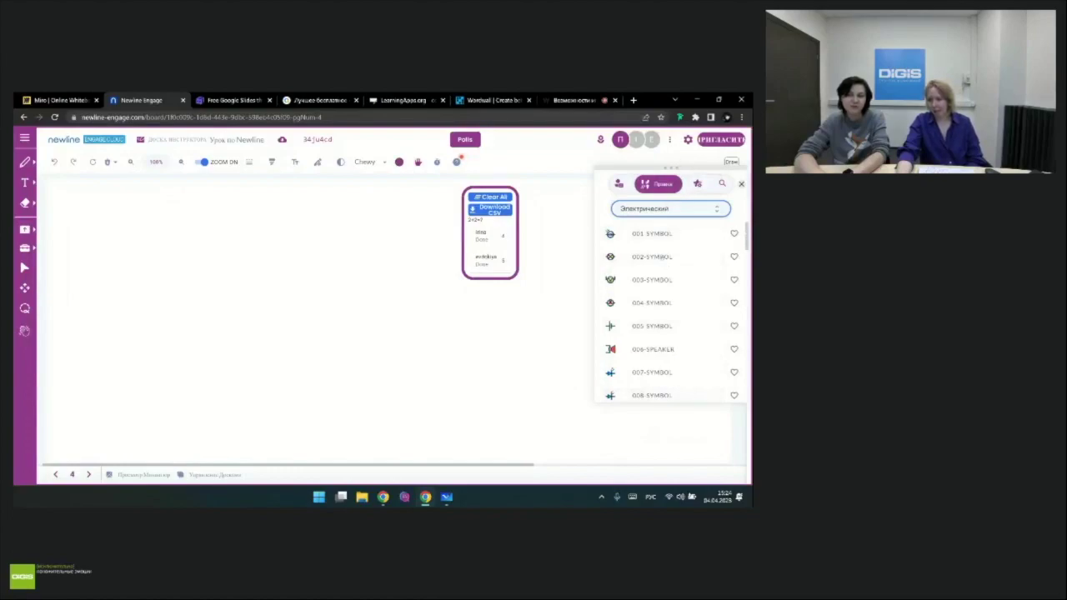
left_click(680, 234)
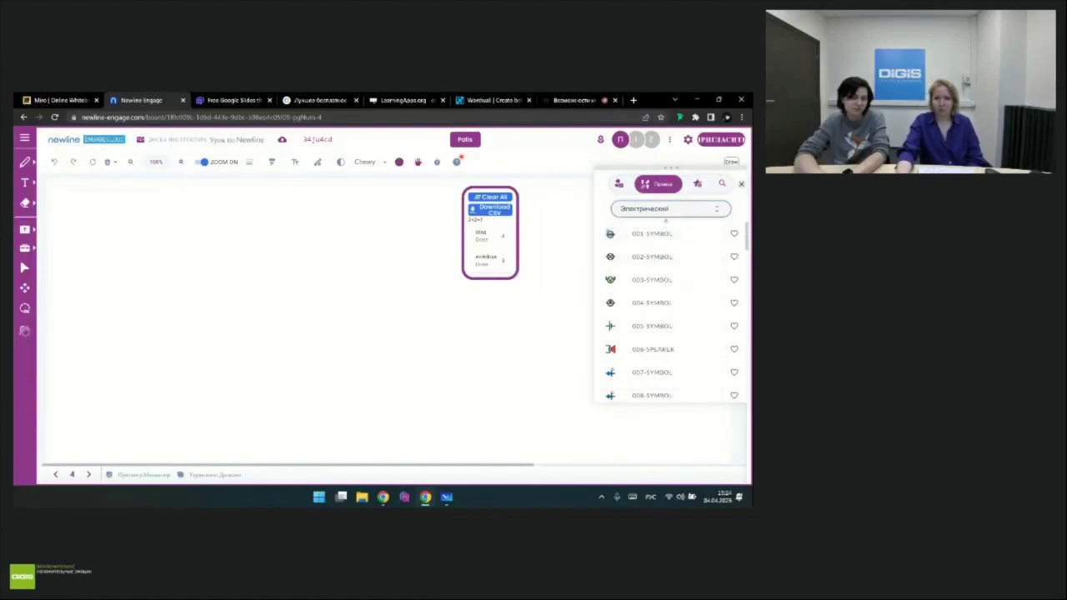
left_click_drag(546, 260, 226, 272)
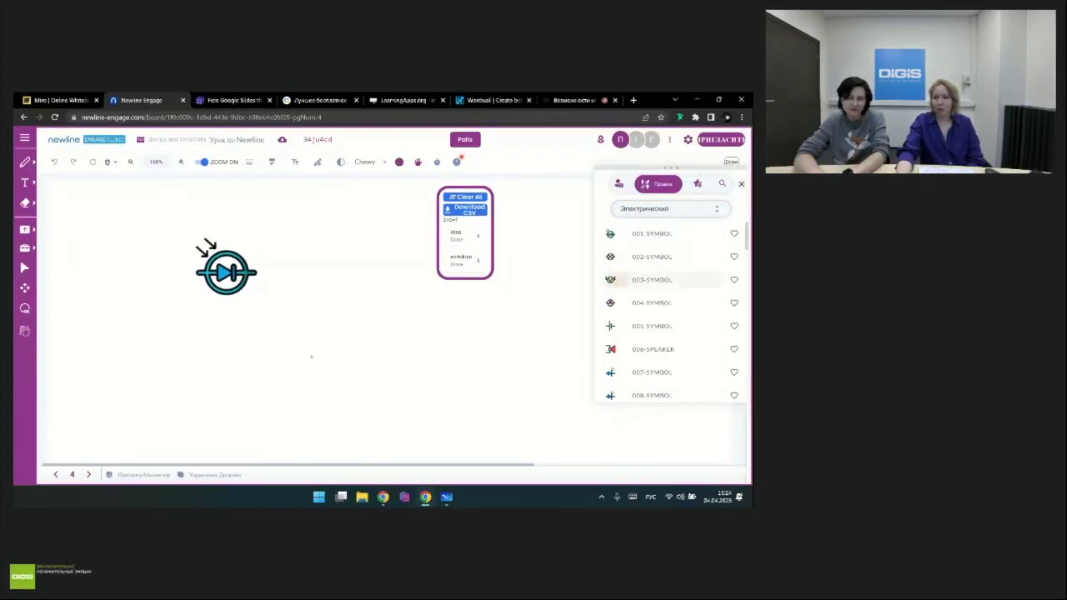
left_click_drag(620, 279, 232, 390)
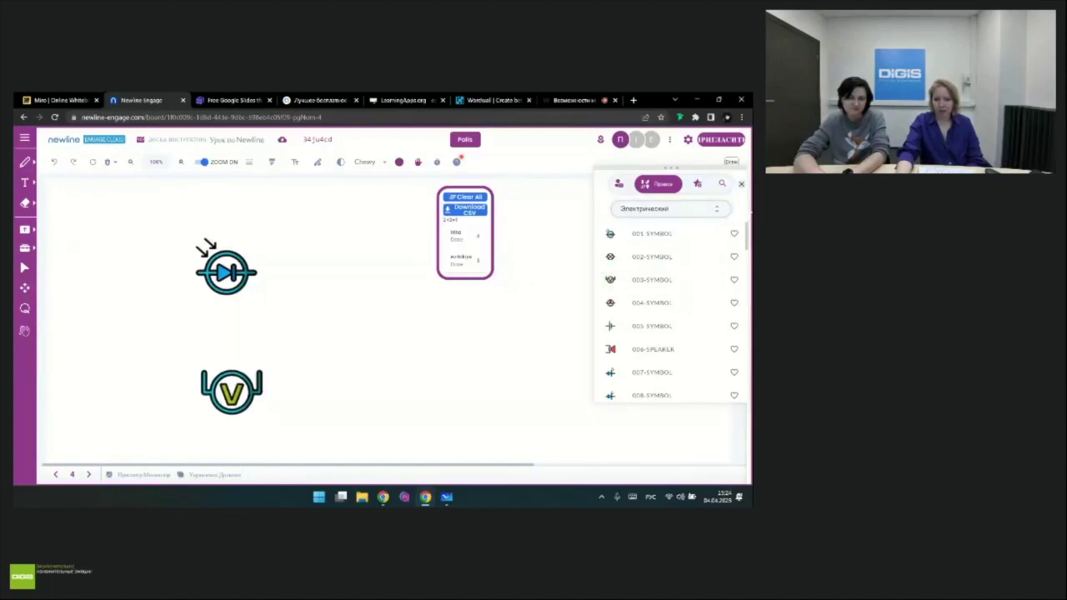
Step: Switch the object library to the Игра category and look through its game pieces
left_click(683, 208)
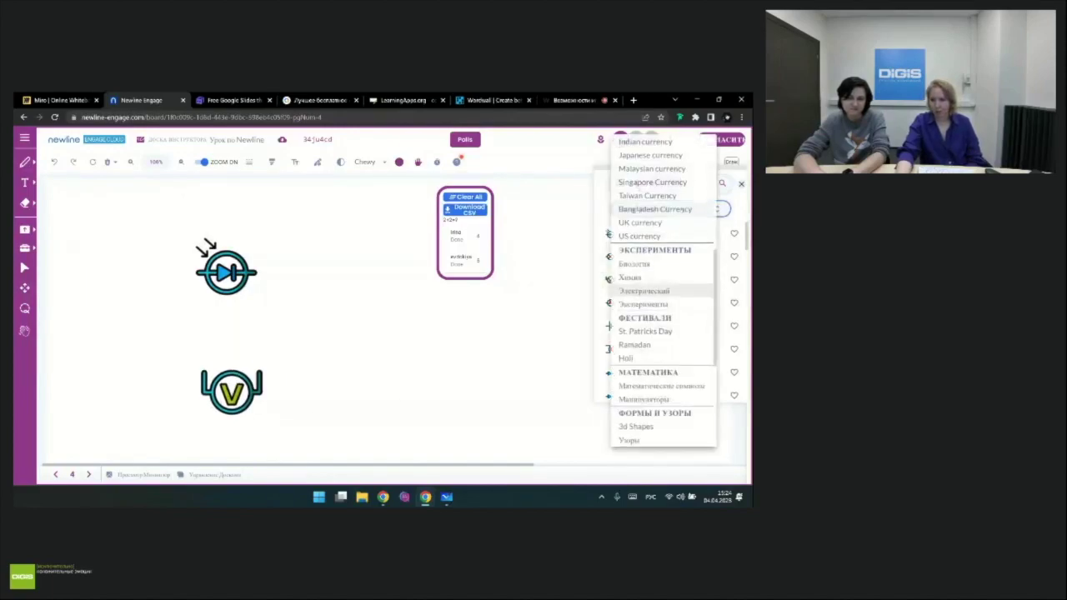
scroll(686, 226, "down", 2)
scroll(686, 225, "down", 2)
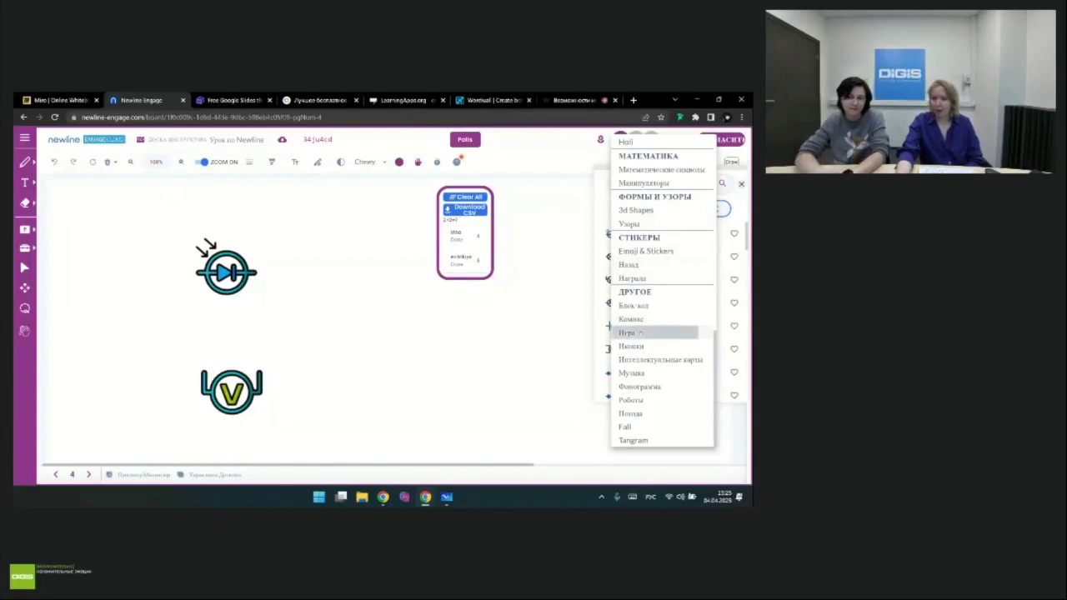
left_click(639, 332)
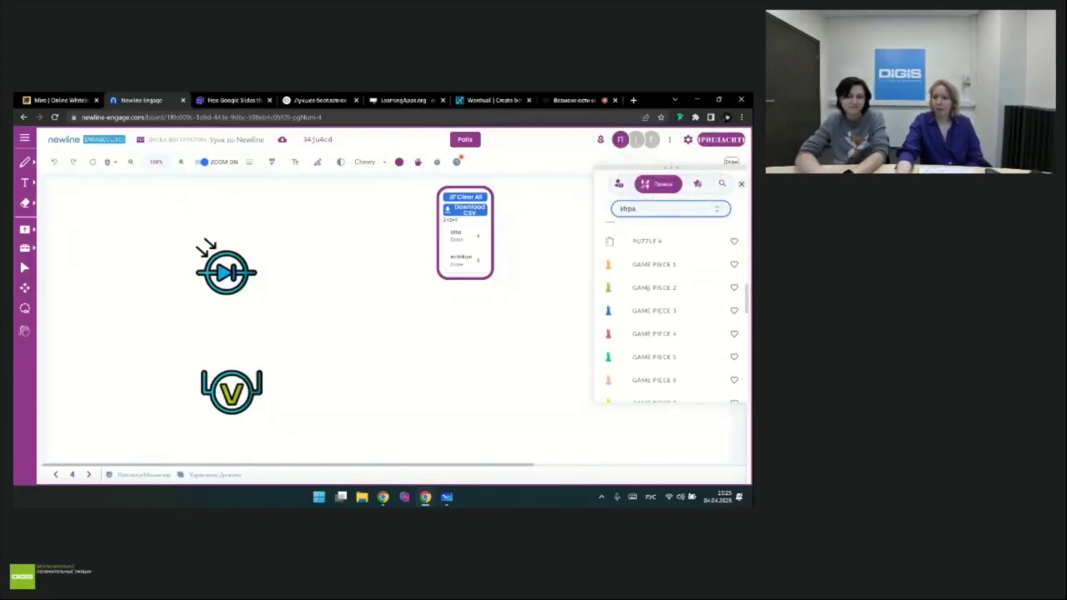
scroll(647, 288, "down", 4)
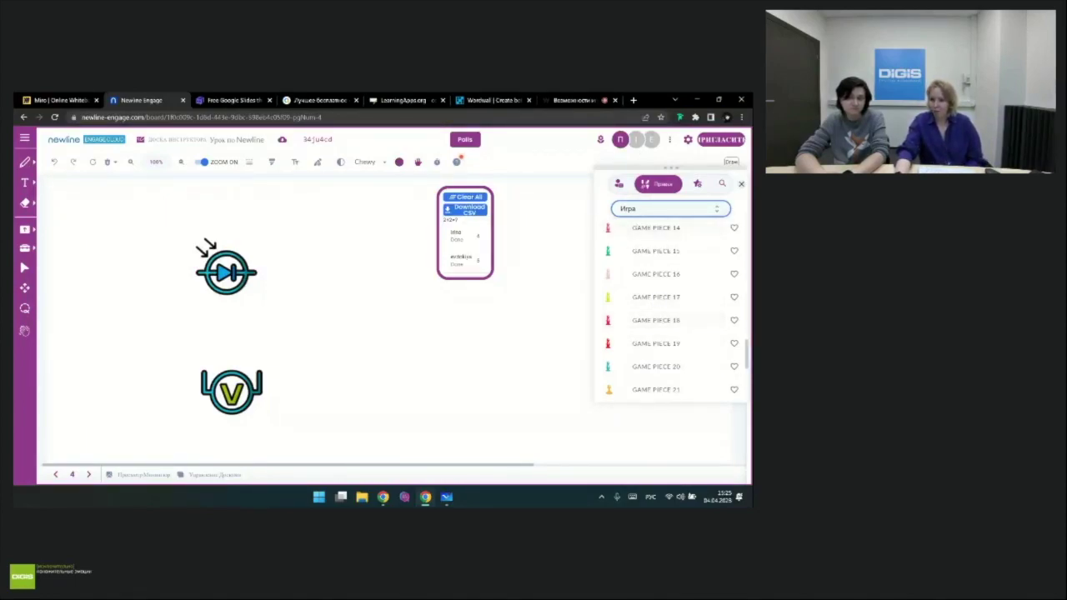
Step: View the background images offered for the page and close the selection without picking one
left_click(670, 140)
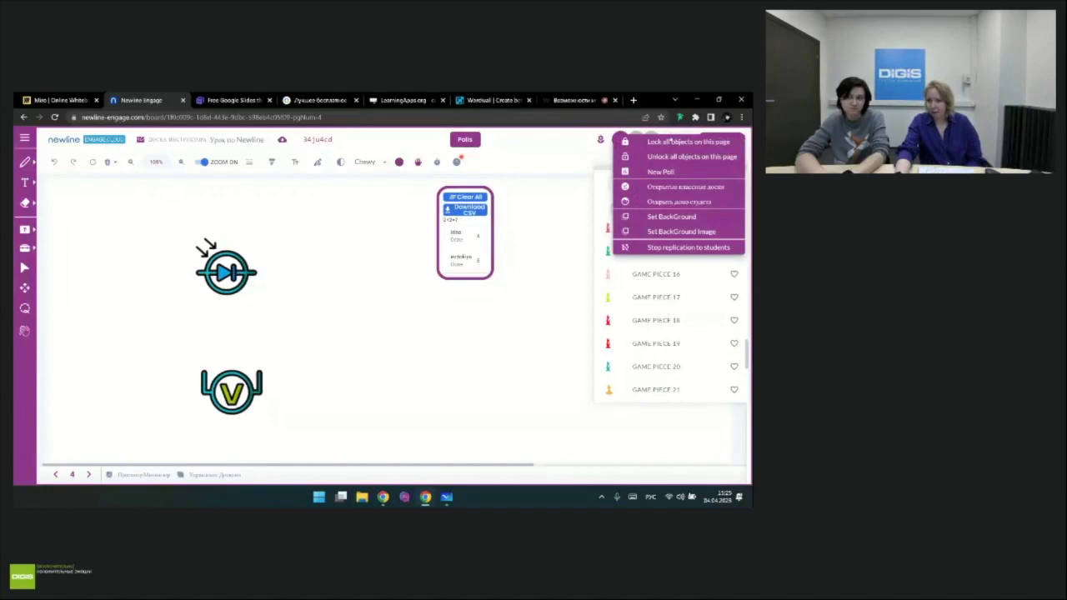
left_click(675, 232)
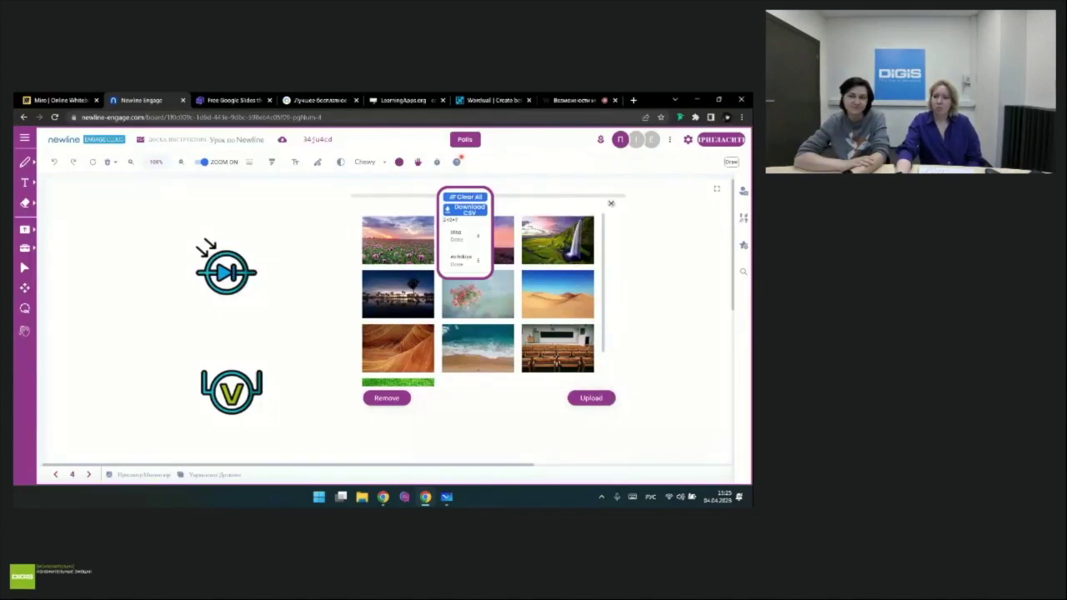
left_click(611, 203)
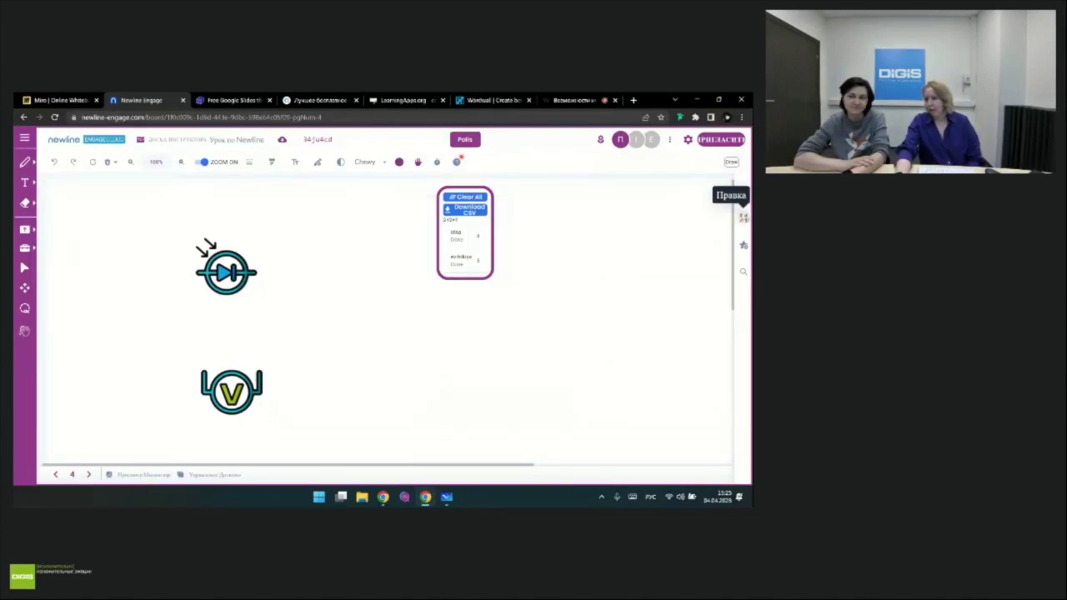
Step: Return to the object library and look through the remaining game pieces and the available widgets
left_click(742, 216)
scroll(678, 289, "down", 10)
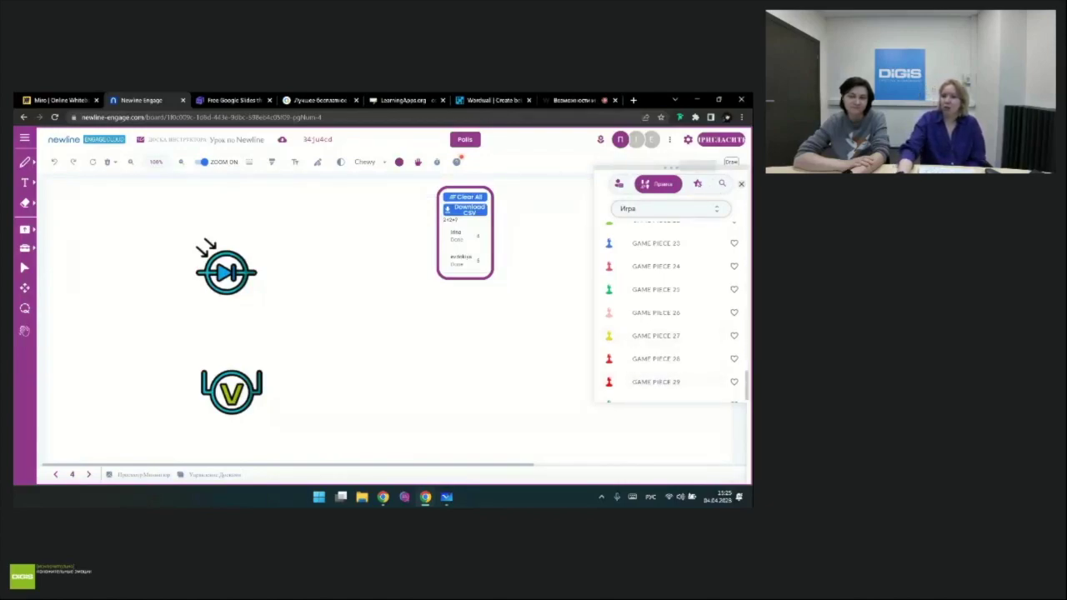
left_click(698, 184)
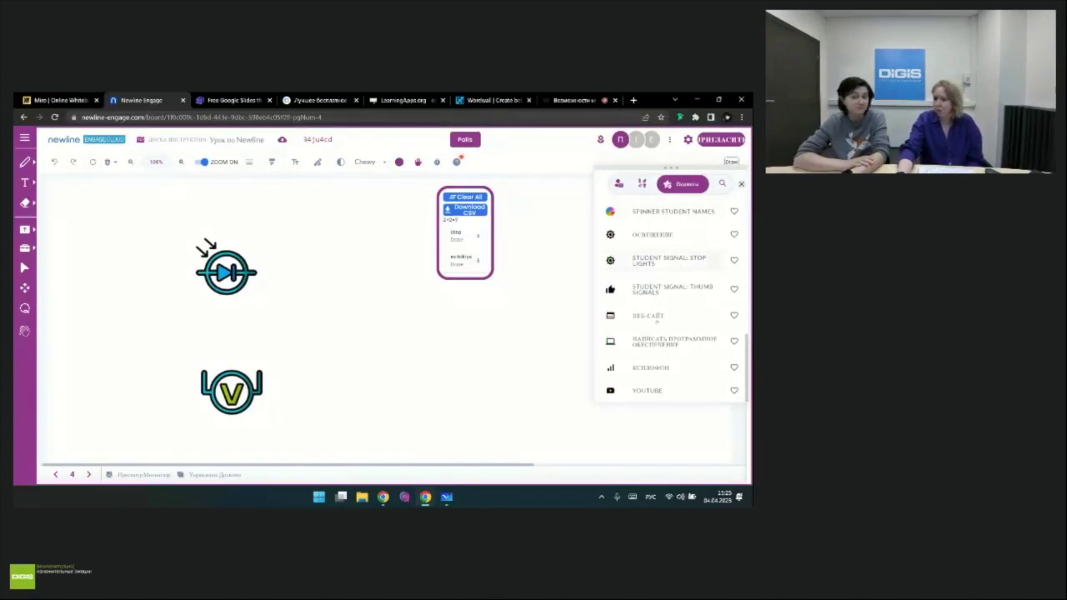
scroll(657, 320, "up", 10)
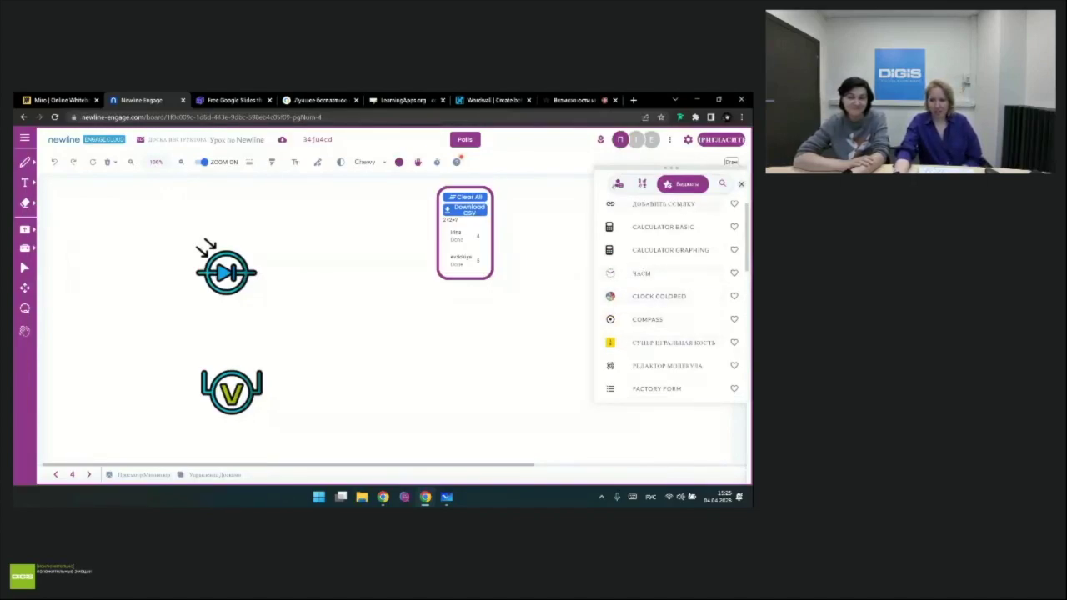
Step: Look through the chess pieces in the Игра category and switch the object library to Погода
left_click(642, 184)
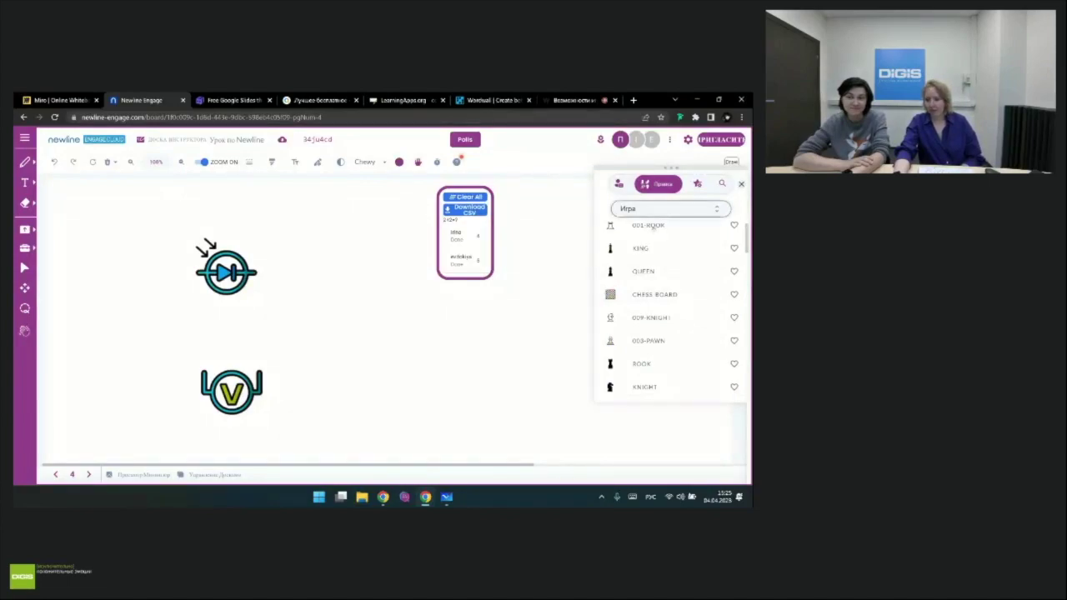
scroll(659, 284, "down", 2)
left_click(641, 210)
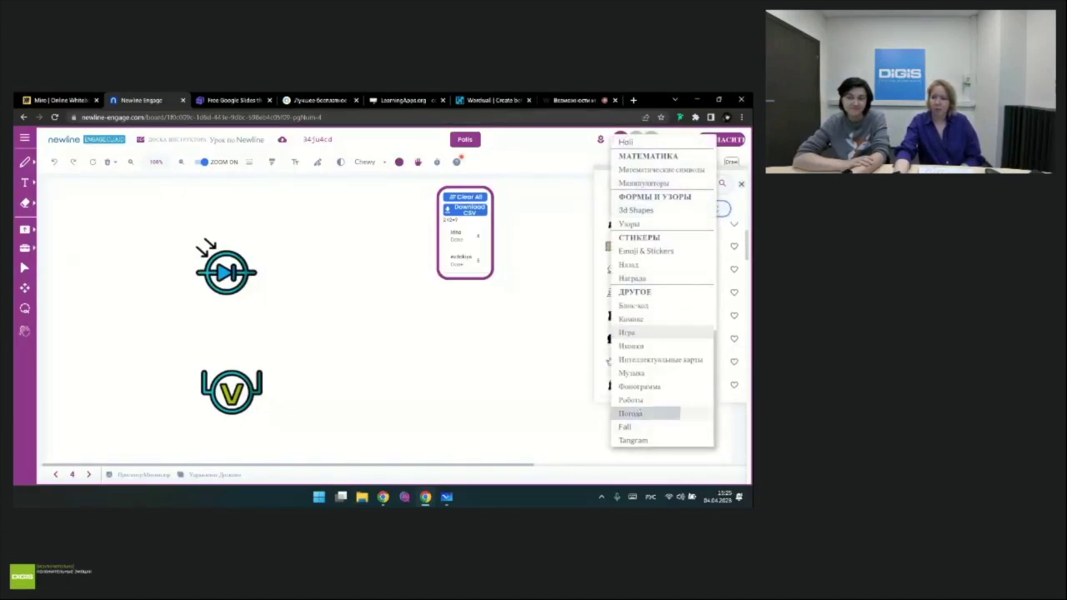
left_click(644, 409)
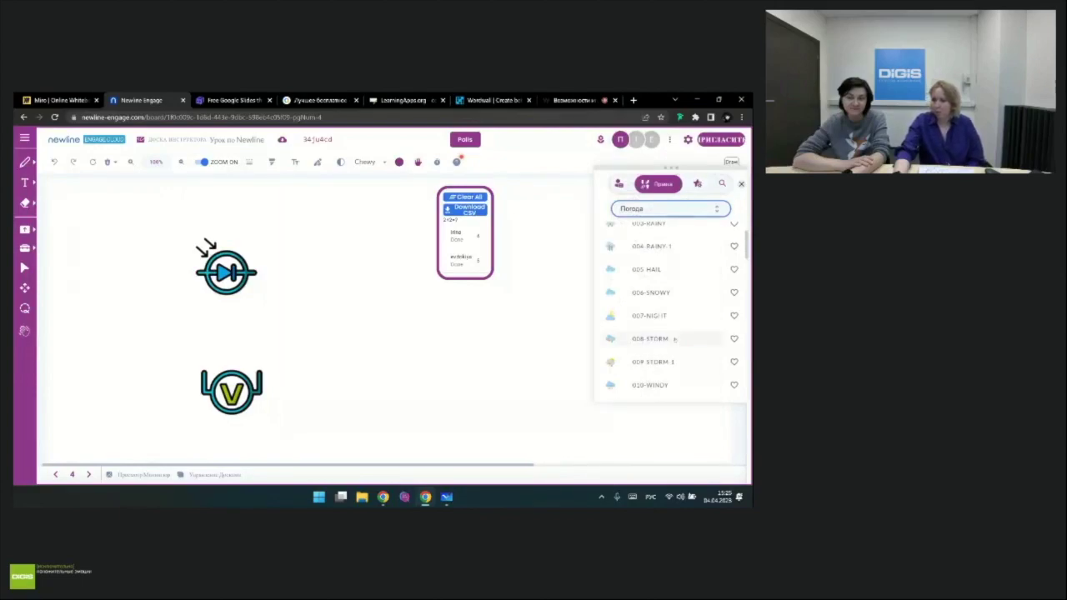
Step: Add the 001-CLOUD weather object to the favourites and switch the object library to Favourites
scroll(675, 339, "up", 2)
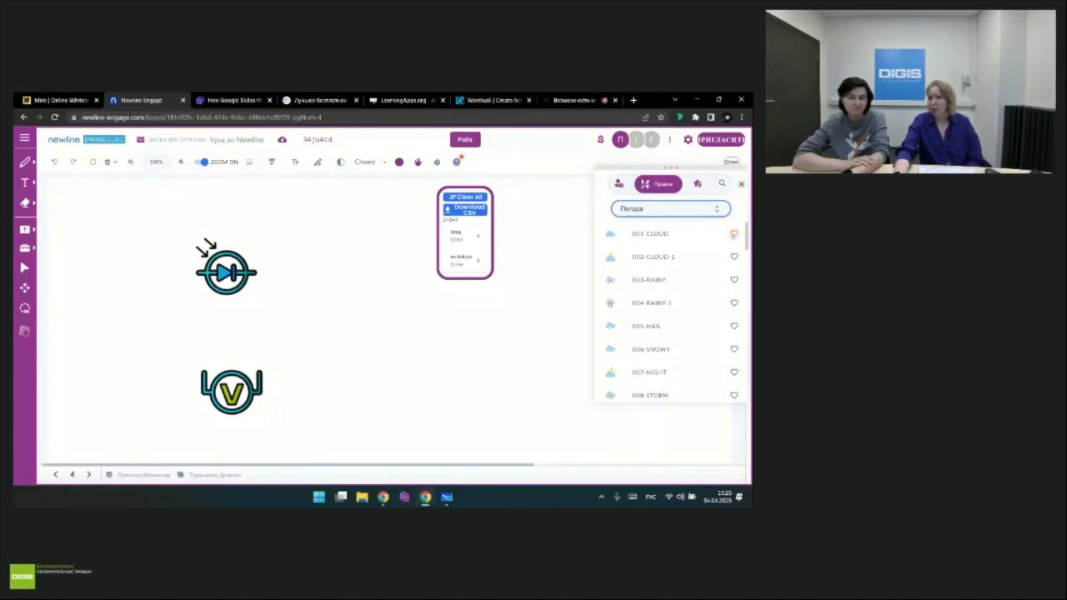
left_click(733, 234)
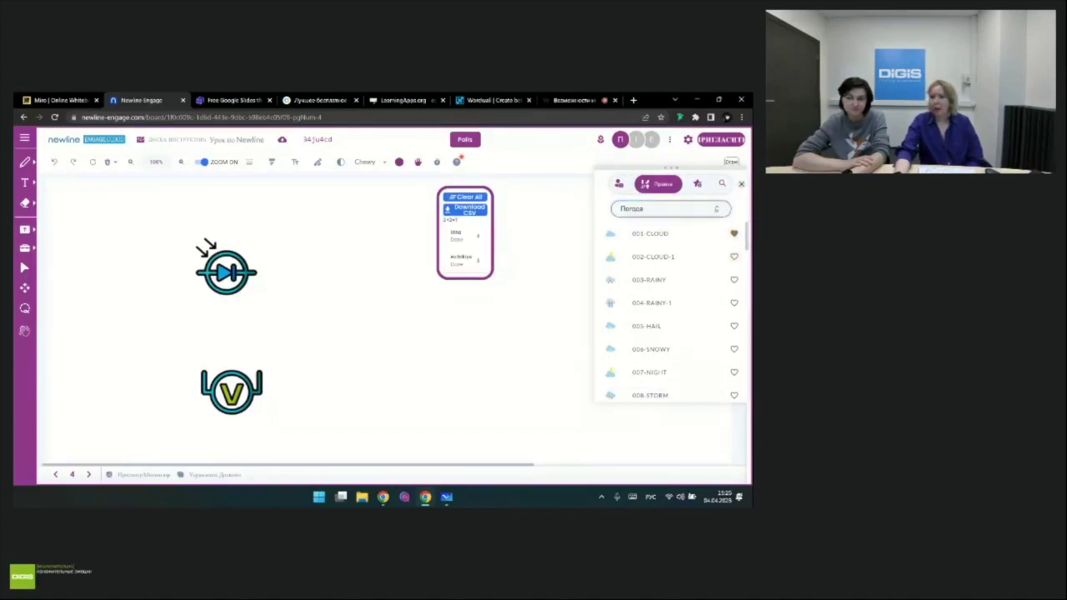
left_click(671, 208)
scroll(656, 167, "up", 5)
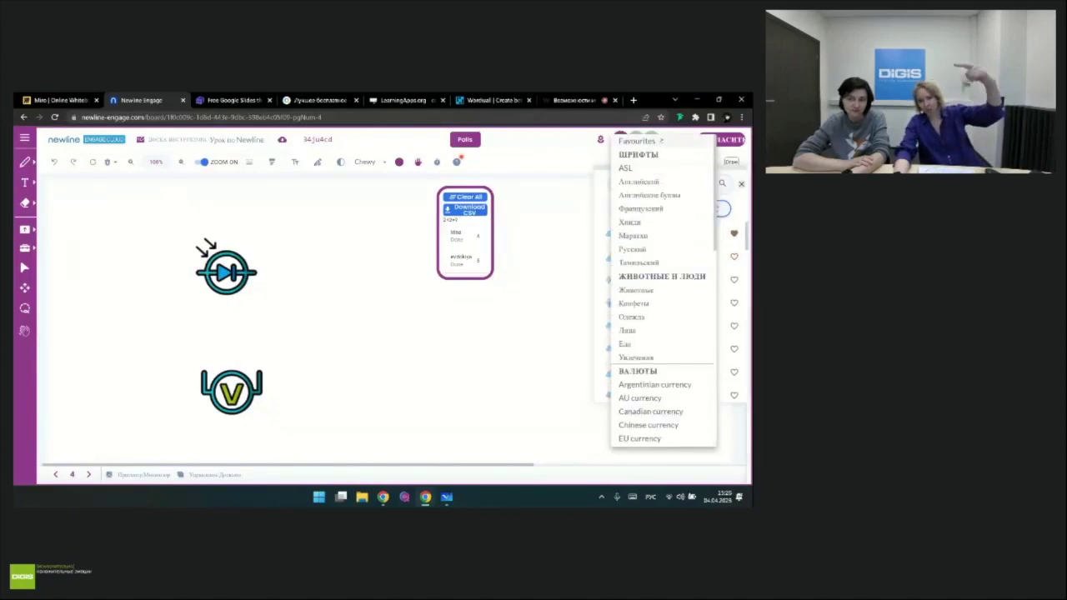
left_click(658, 142)
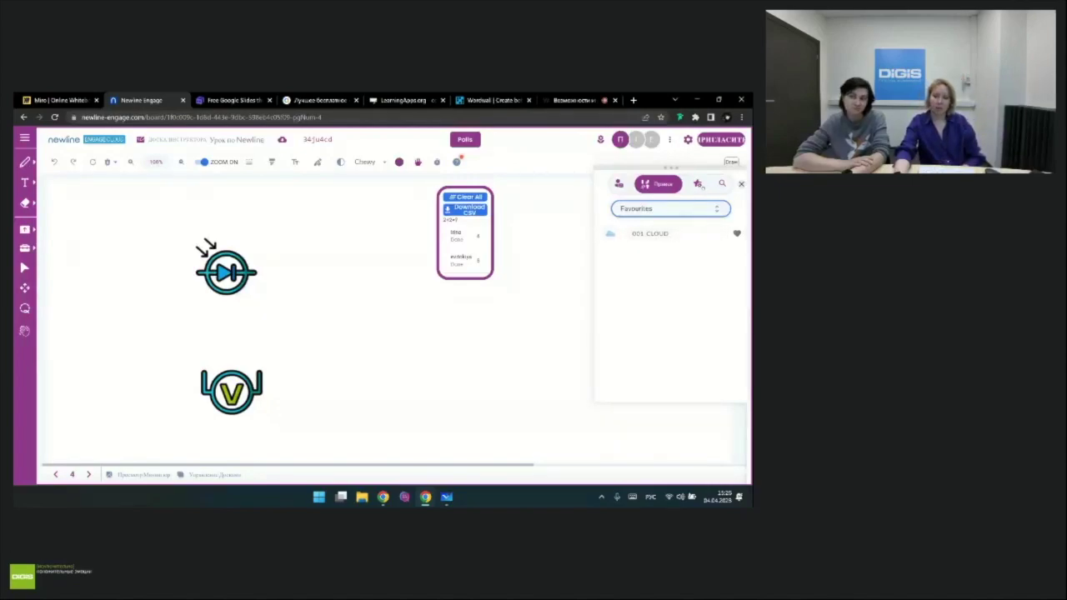
Step: Add the Spinner Student Names widget to page 4 of the board
left_click(699, 183)
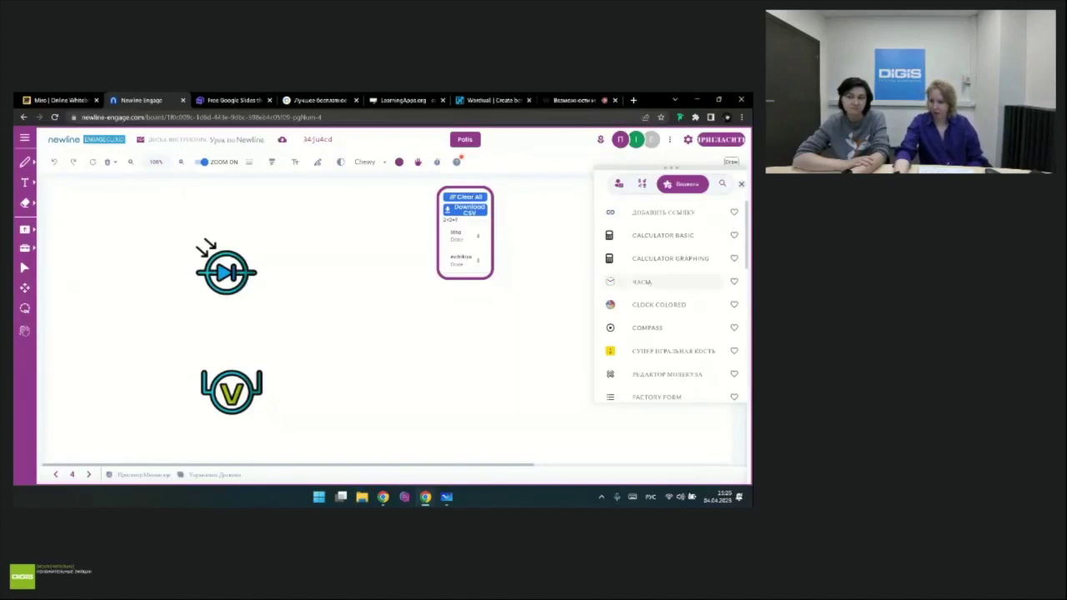
scroll(650, 284, "down", 1)
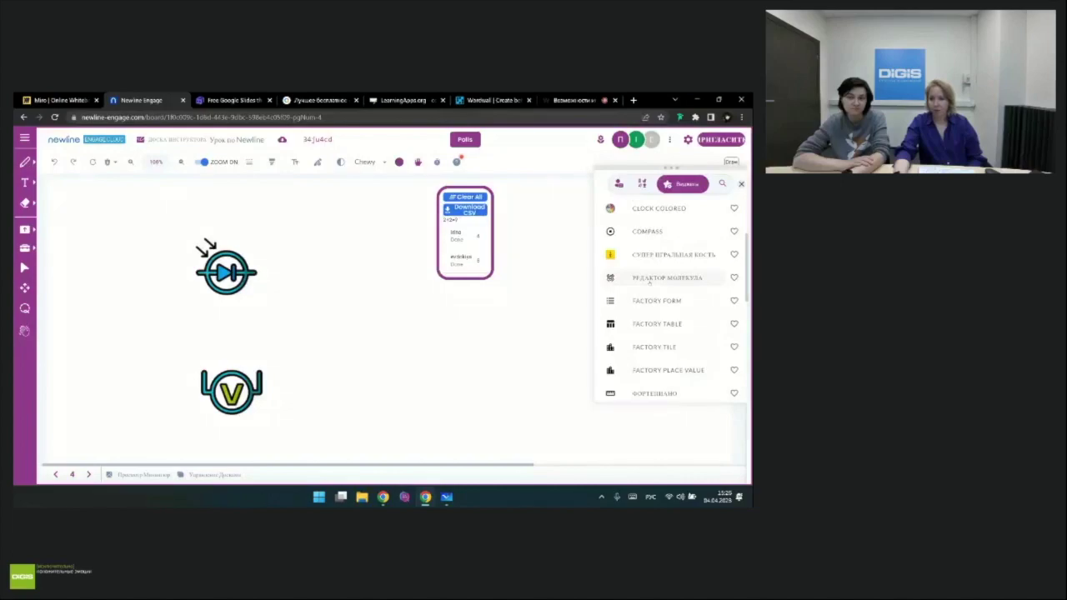
scroll(658, 251, "down", 3)
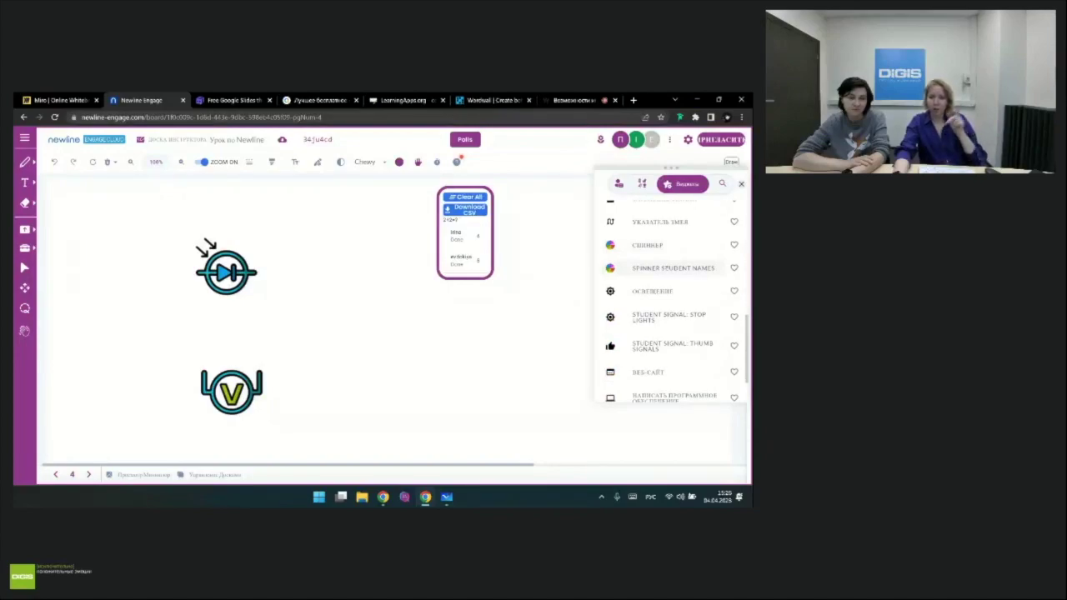
left_click(672, 267)
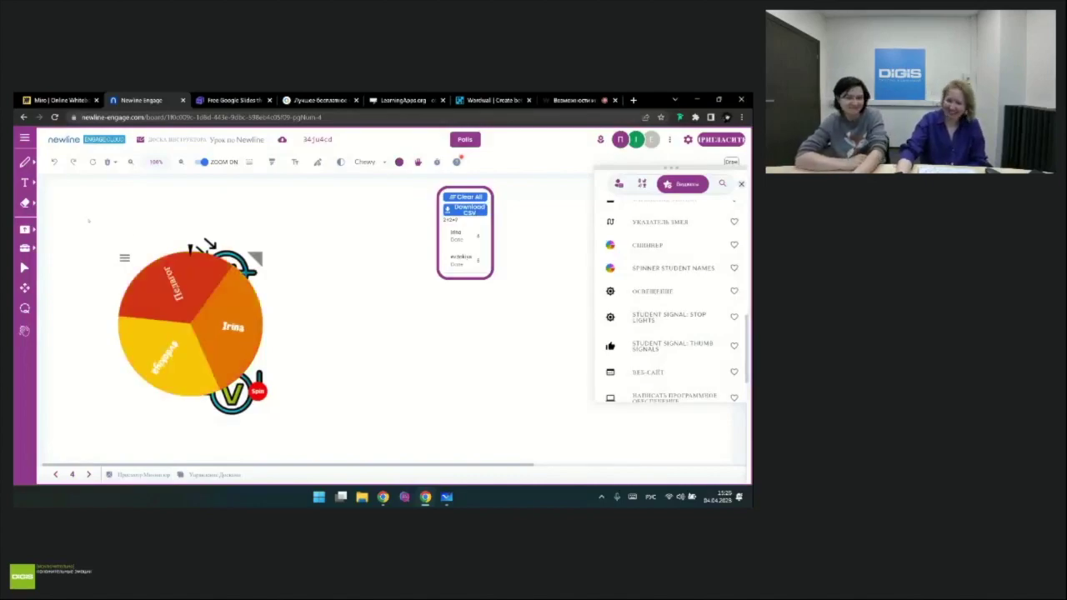
Step: Turn on synchronised student spinning in the name spinner's settings and close them
left_click(124, 258)
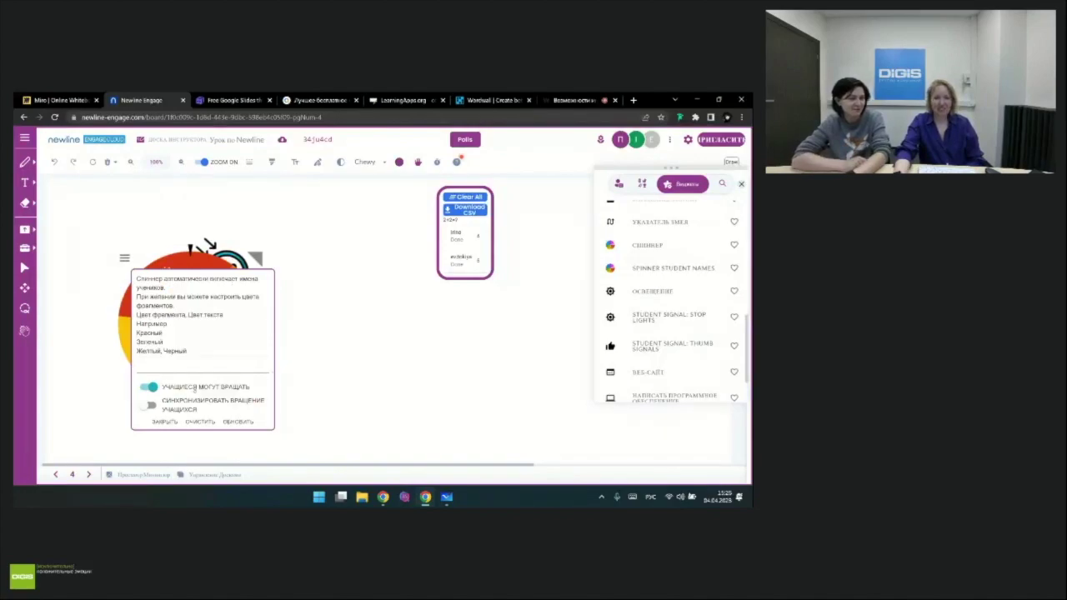
left_click(148, 405)
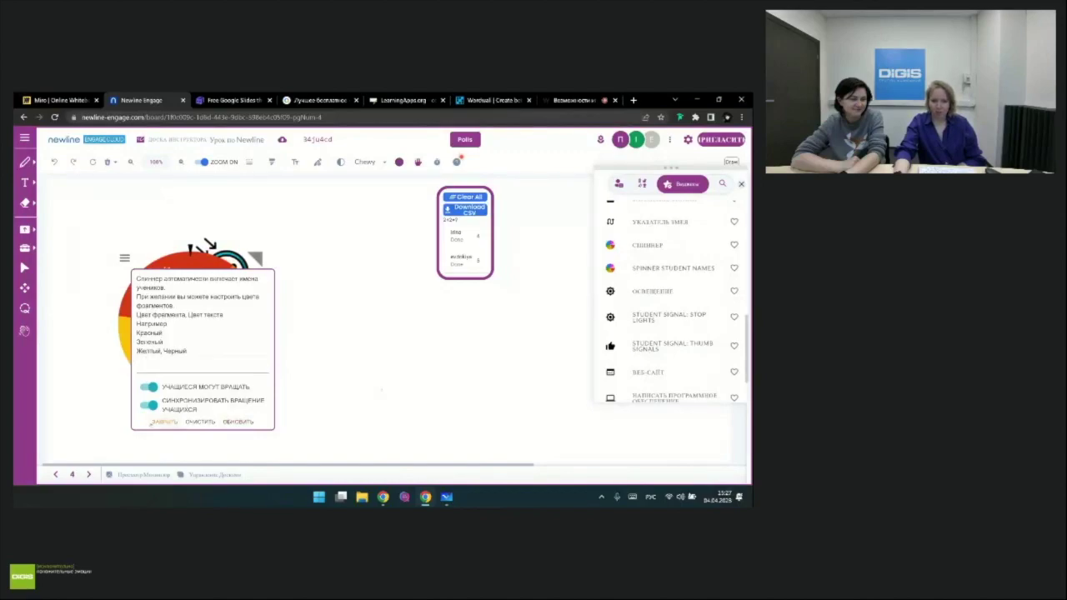
left_click(164, 422)
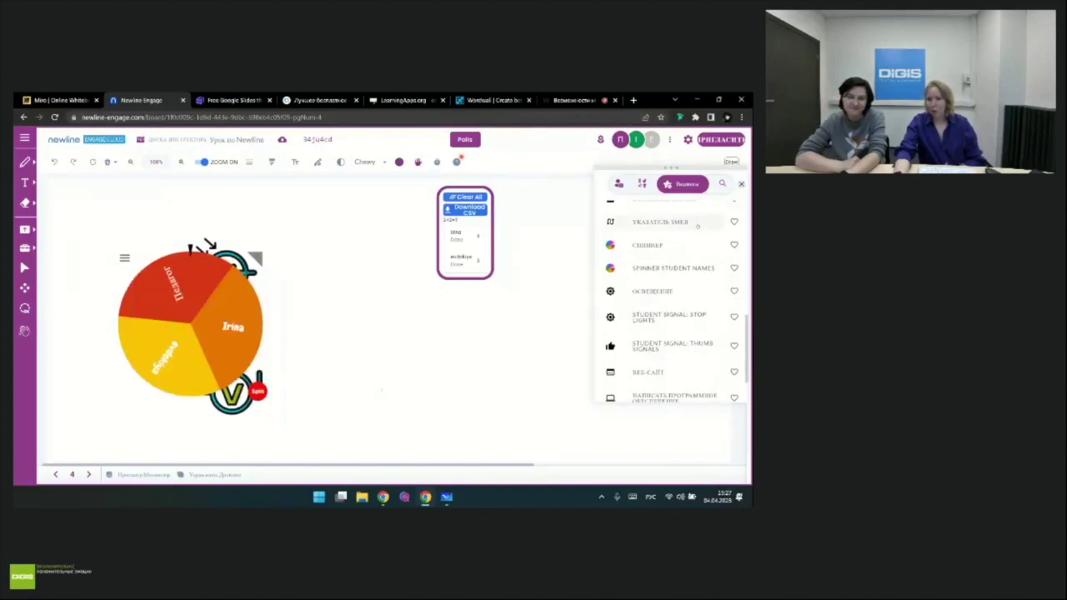
Step: Activate the Указатель змея pointer widget and sweep its coloured trail across the board
scroll(704, 222, "down", 2)
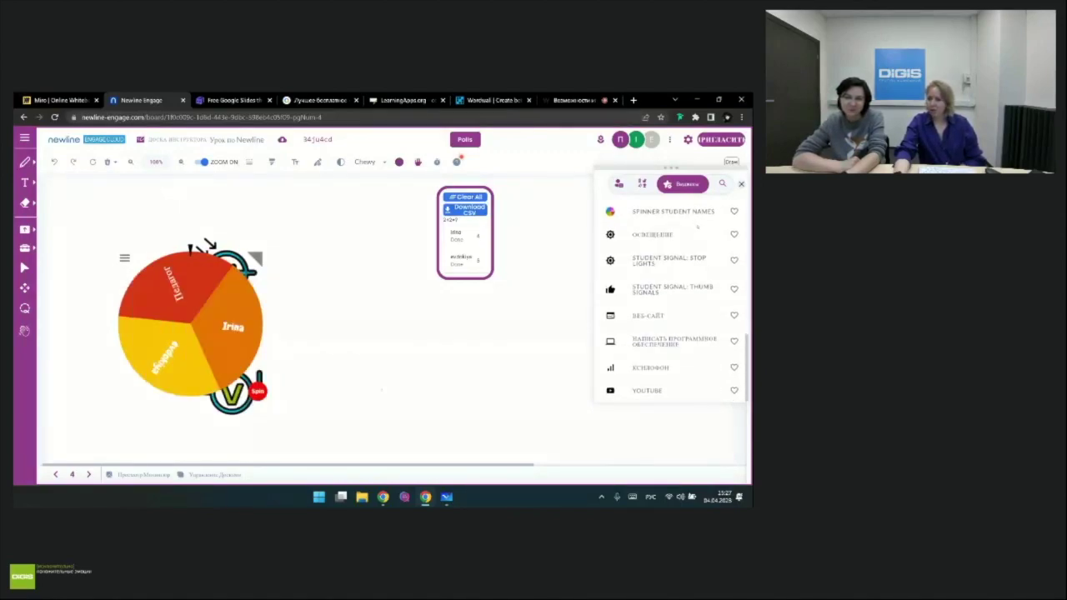
scroll(697, 233, "up", 5)
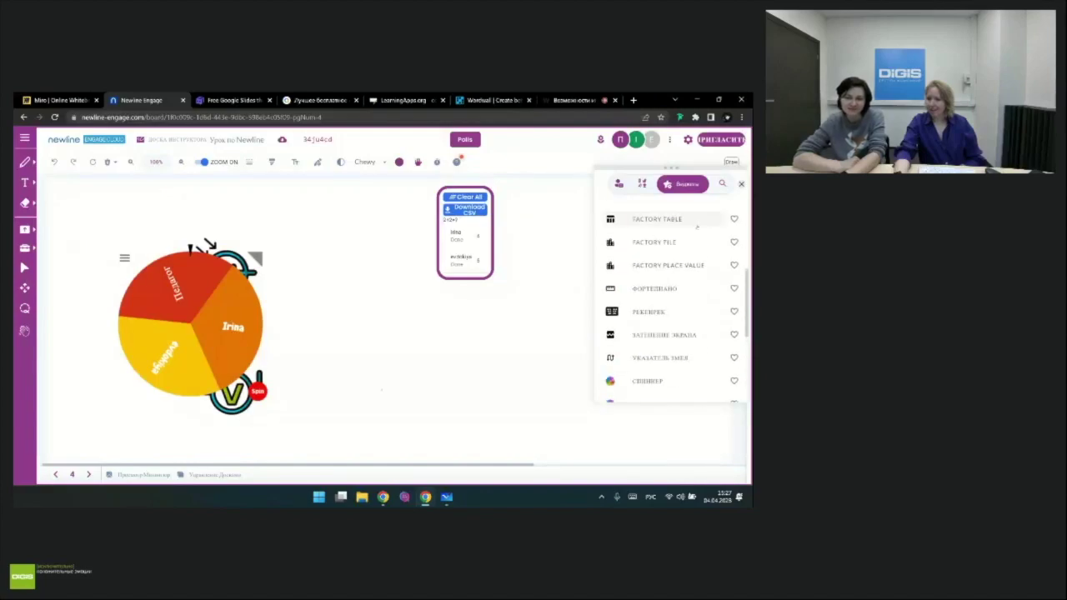
scroll(696, 271, "down", 1)
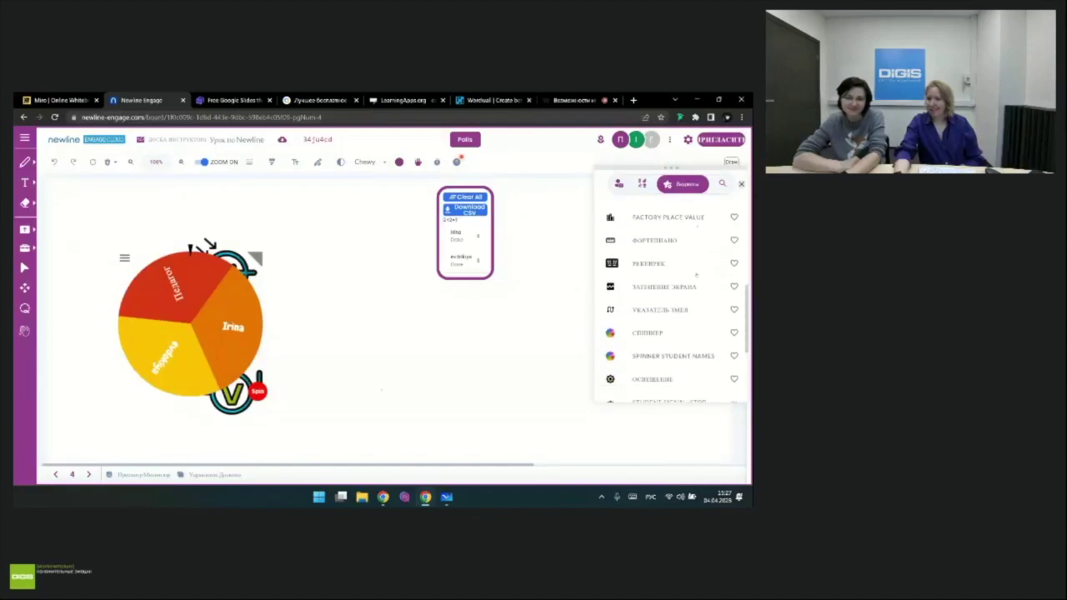
left_click(660, 309)
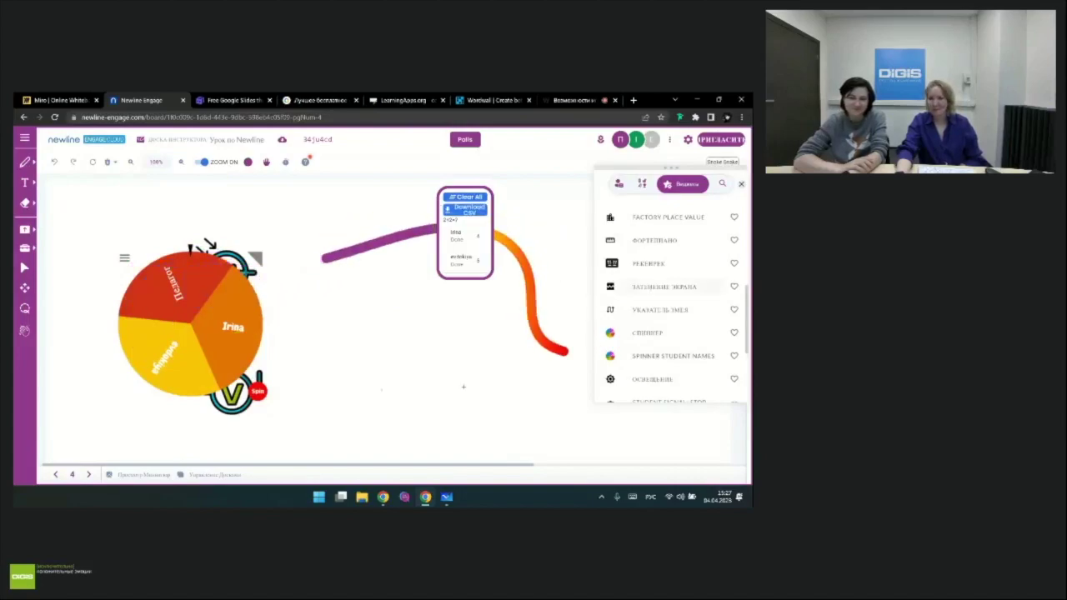
Step: Cover the name spinner with a Затенение экрана shade and try resizing it by its side handle
scroll(705, 367, "down", 4)
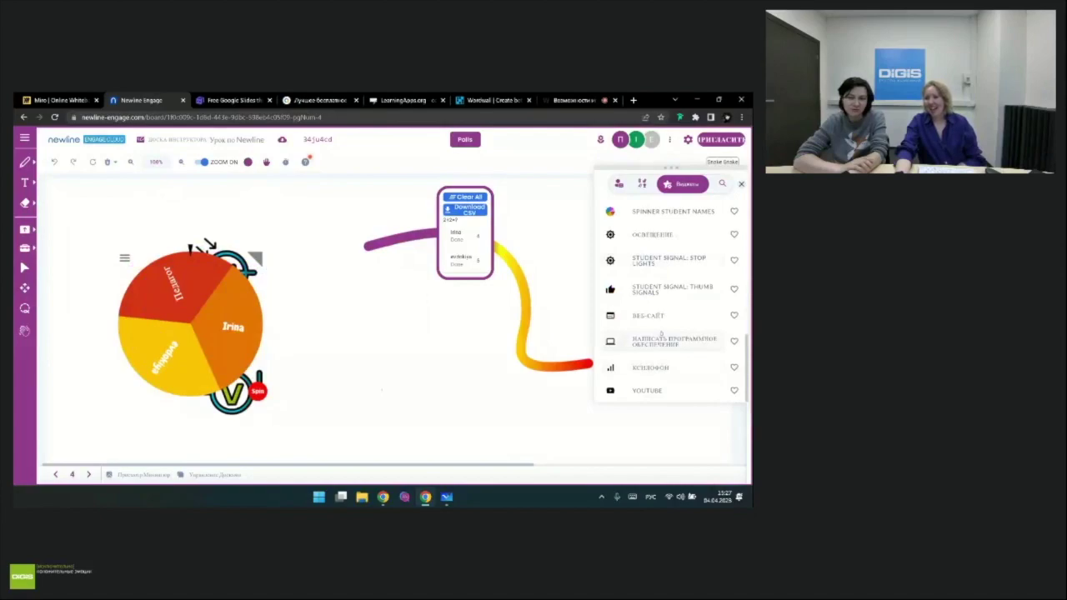
scroll(667, 274, "up", 1)
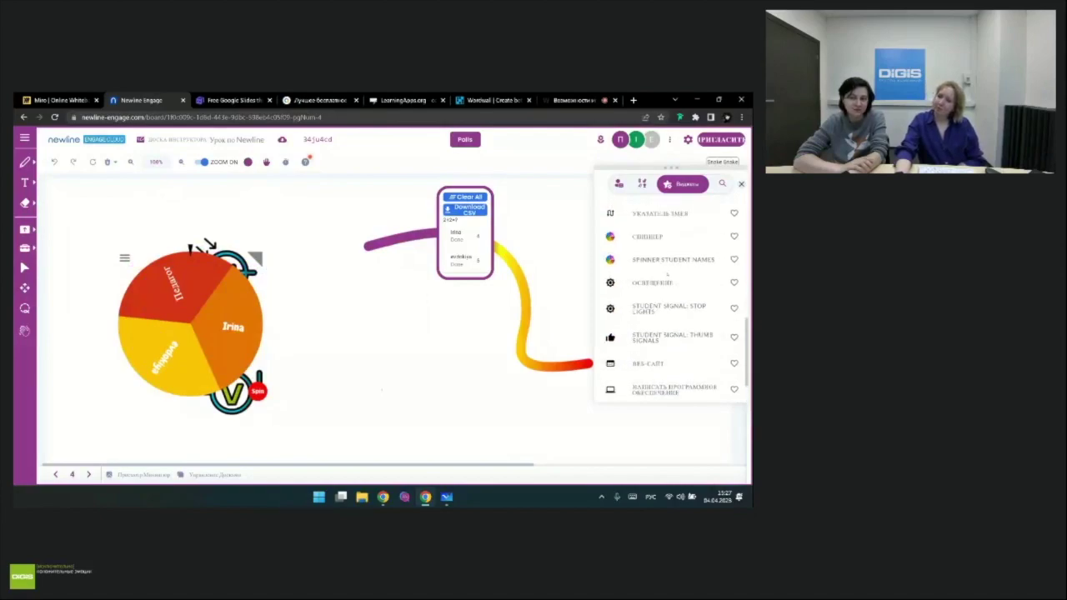
scroll(667, 274, "up", 2)
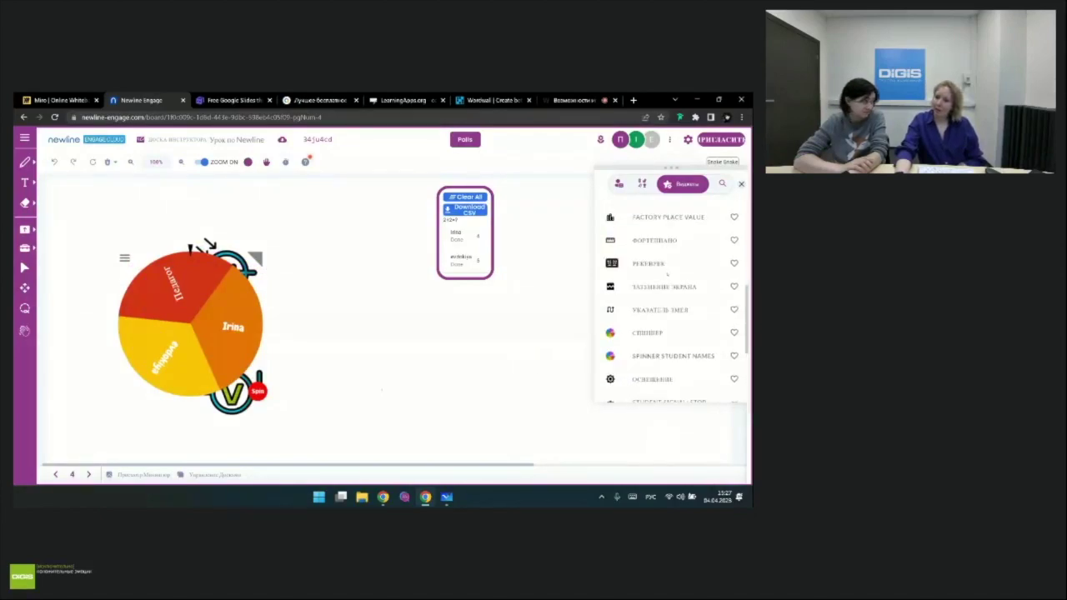
scroll(667, 273, "up", 1)
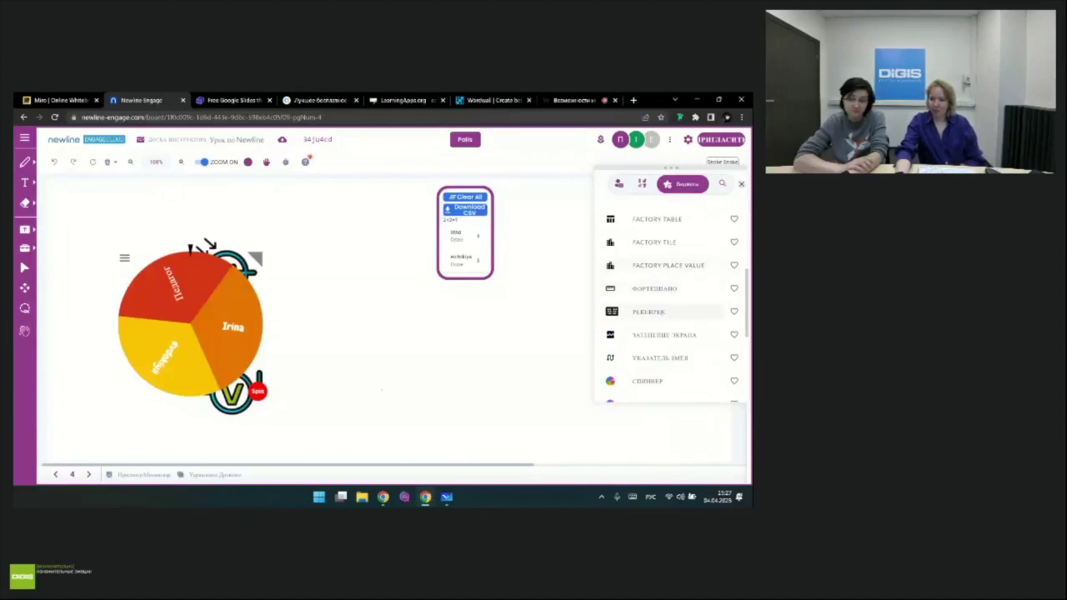
left_click(664, 334)
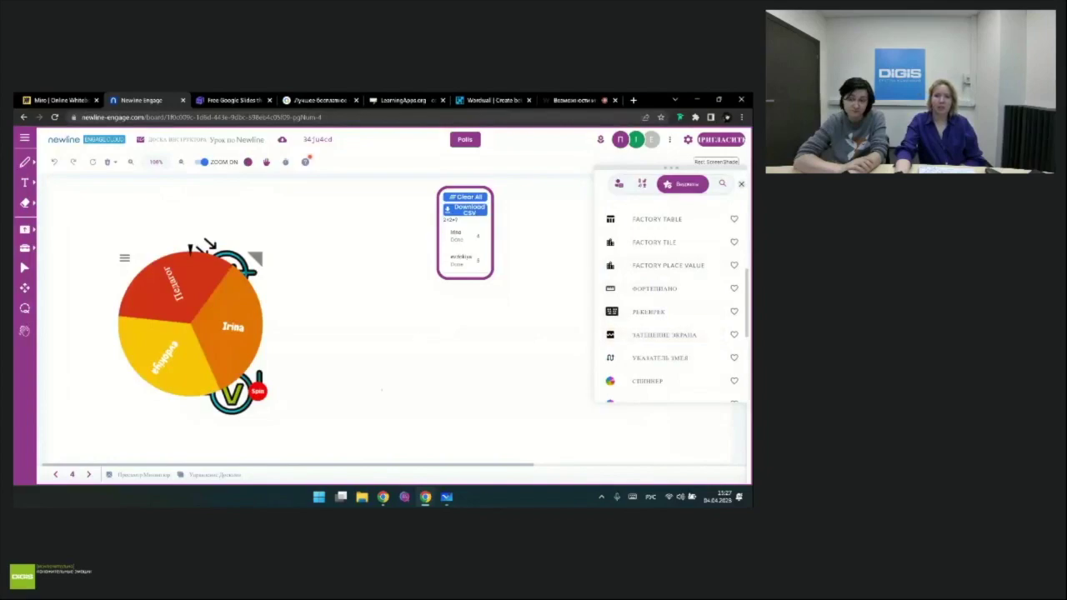
left_click_drag(76, 209, 359, 444)
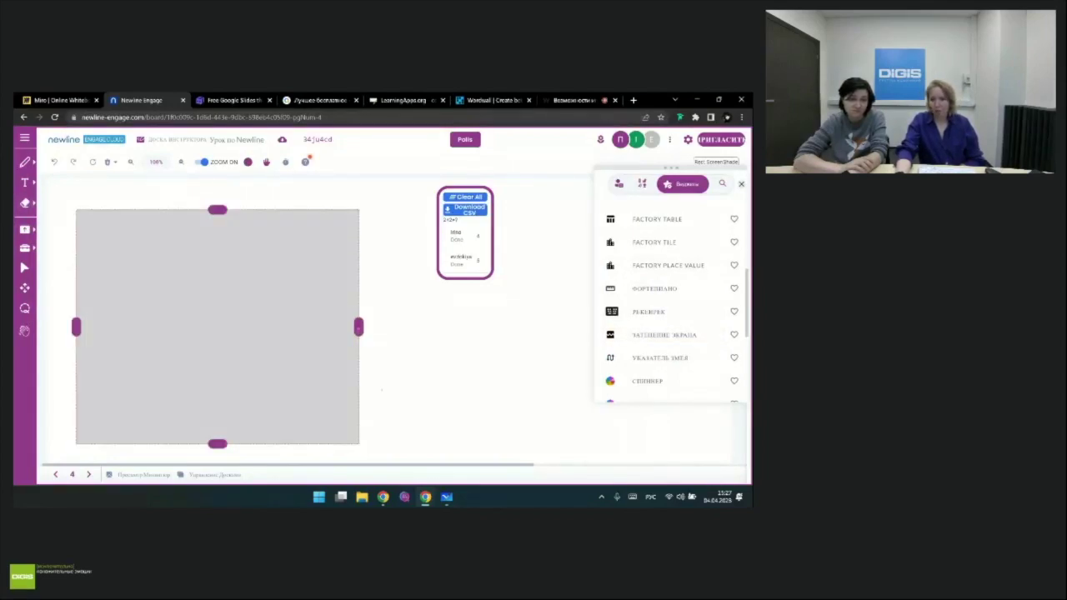
left_click_drag(358, 327, 275, 300)
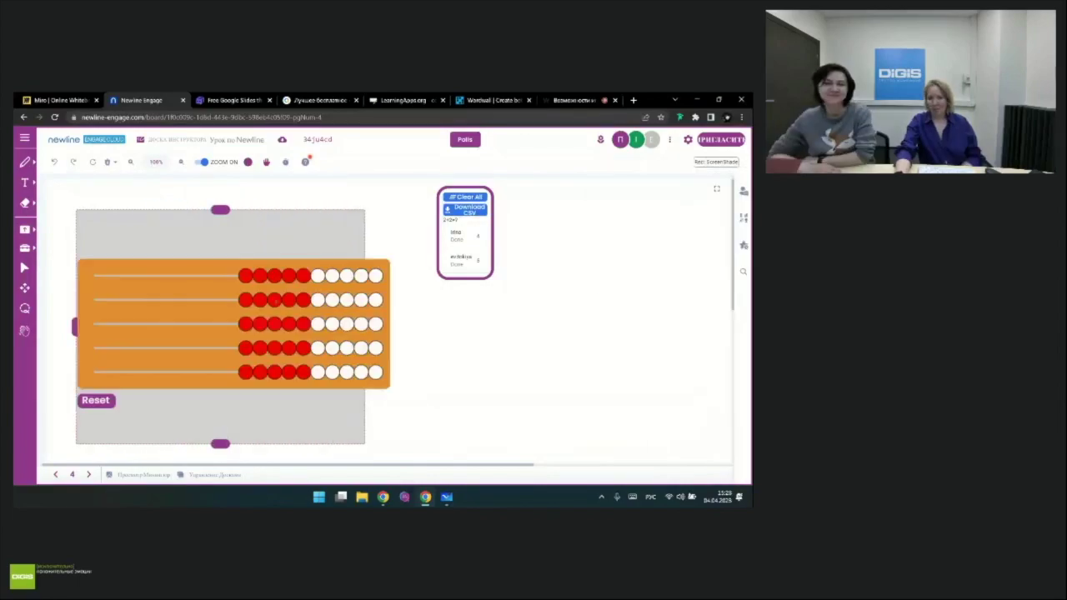
Step: Slide two red beads on the rekenrek's top row to the empty end of the rod
left_click(25, 266)
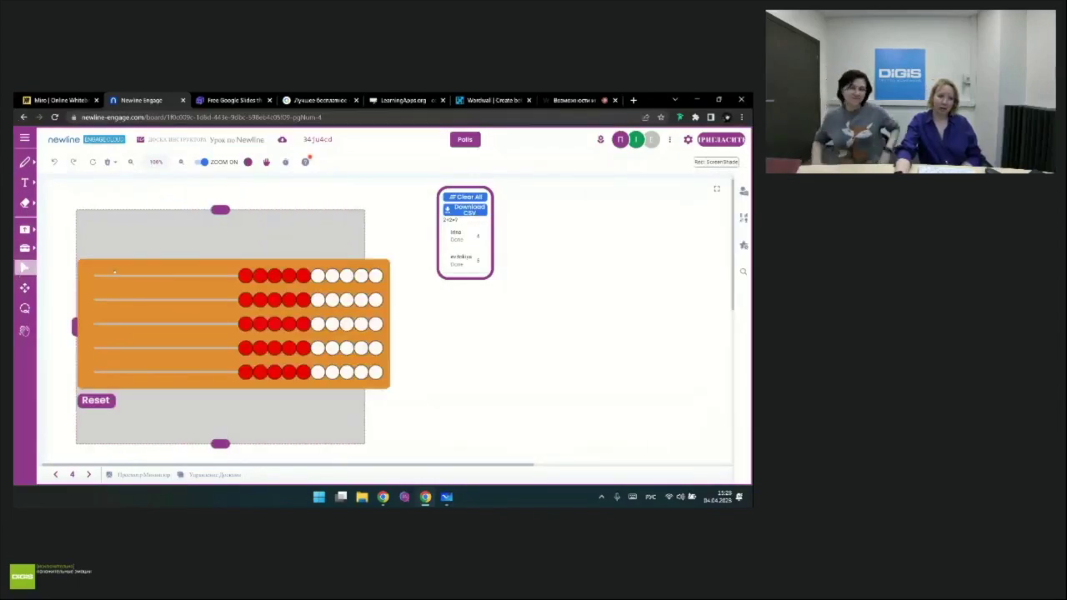
left_click_drag(245, 275, 111, 275)
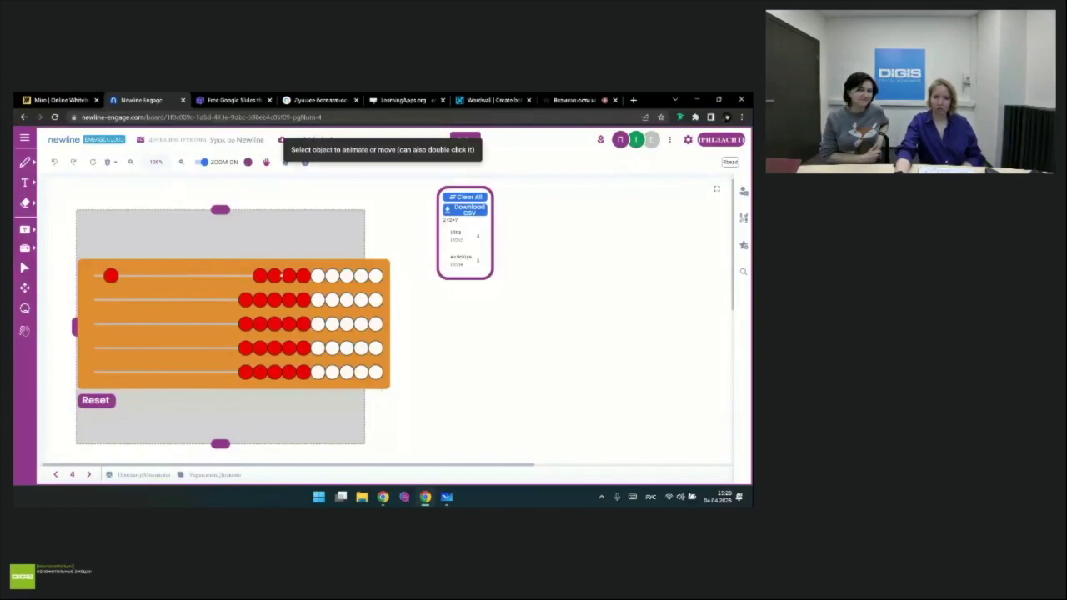
left_click_drag(259, 275, 107, 275)
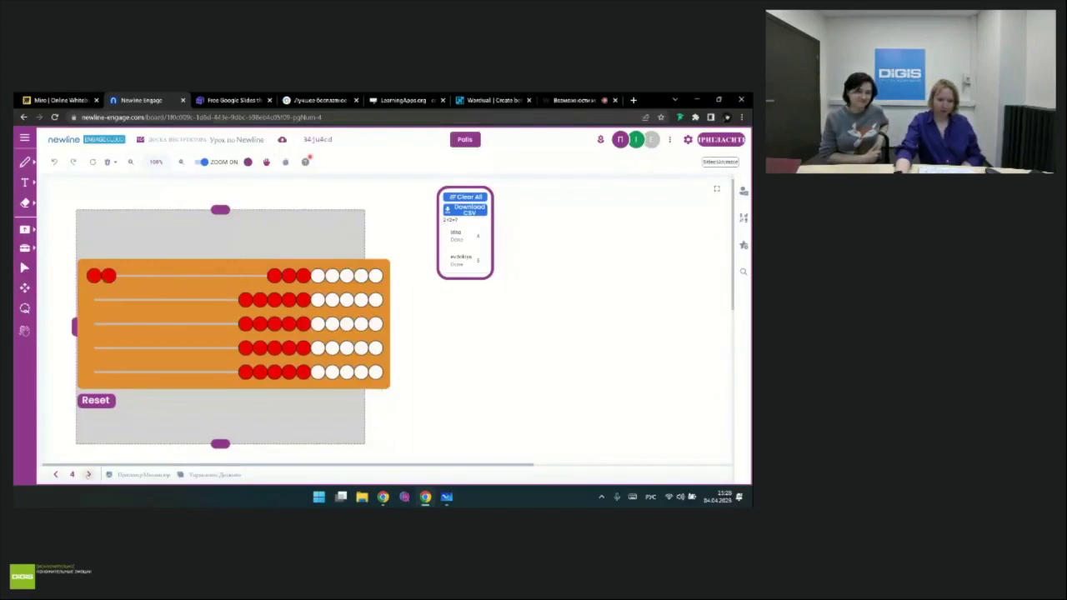
Step: Go to page 5 of the board and clear the poll results shown on it
left_click(89, 474)
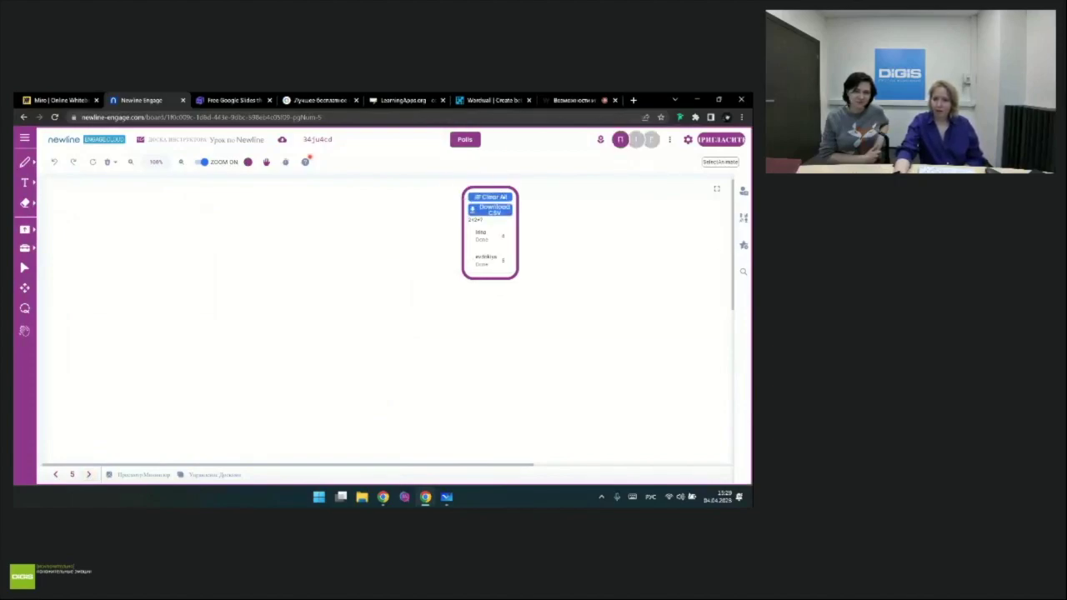
left_click(507, 197)
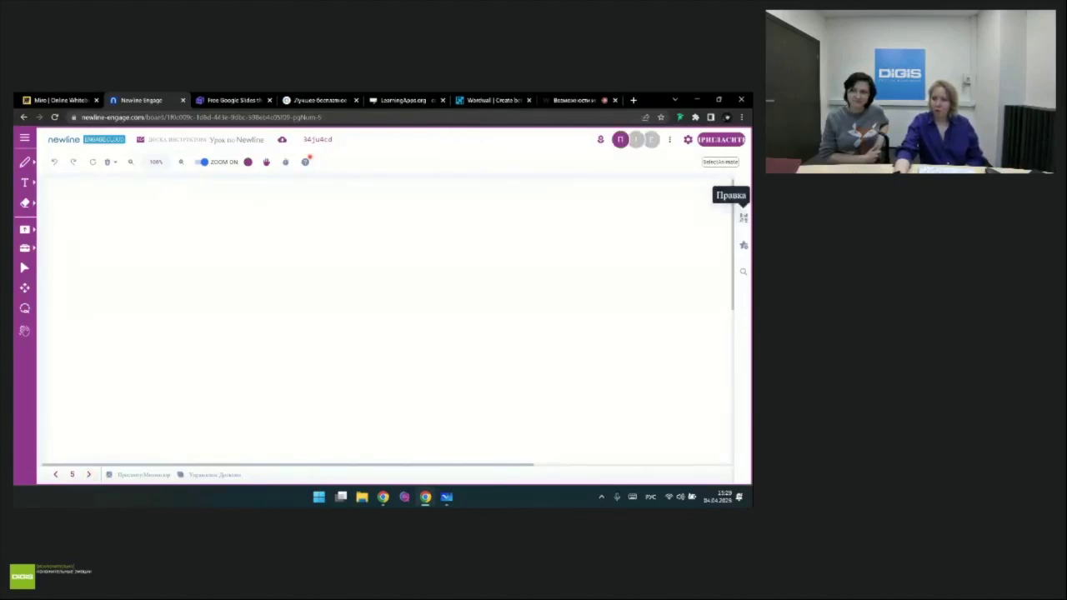
Step: Look through the widgets and open the Factory Tile widget on page 5
left_click(742, 245)
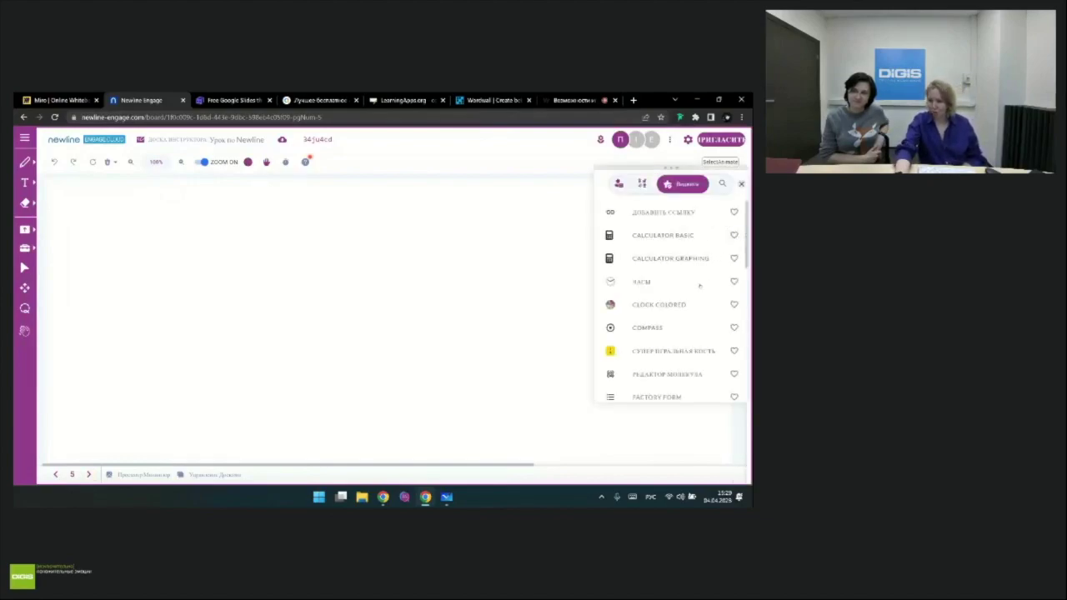
scroll(698, 281, "down", 5)
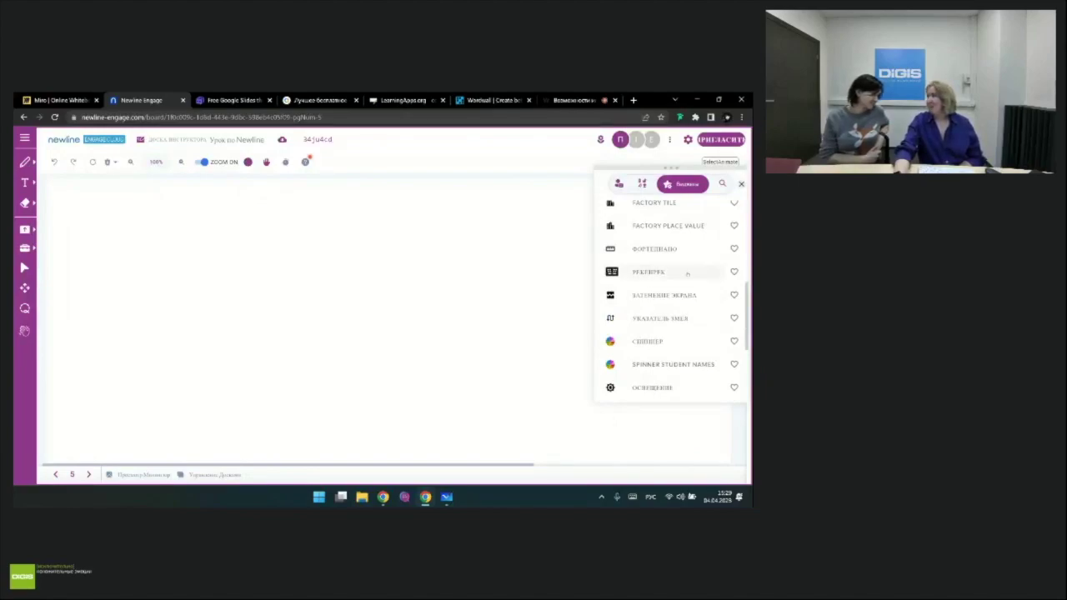
scroll(687, 274, "up", 5)
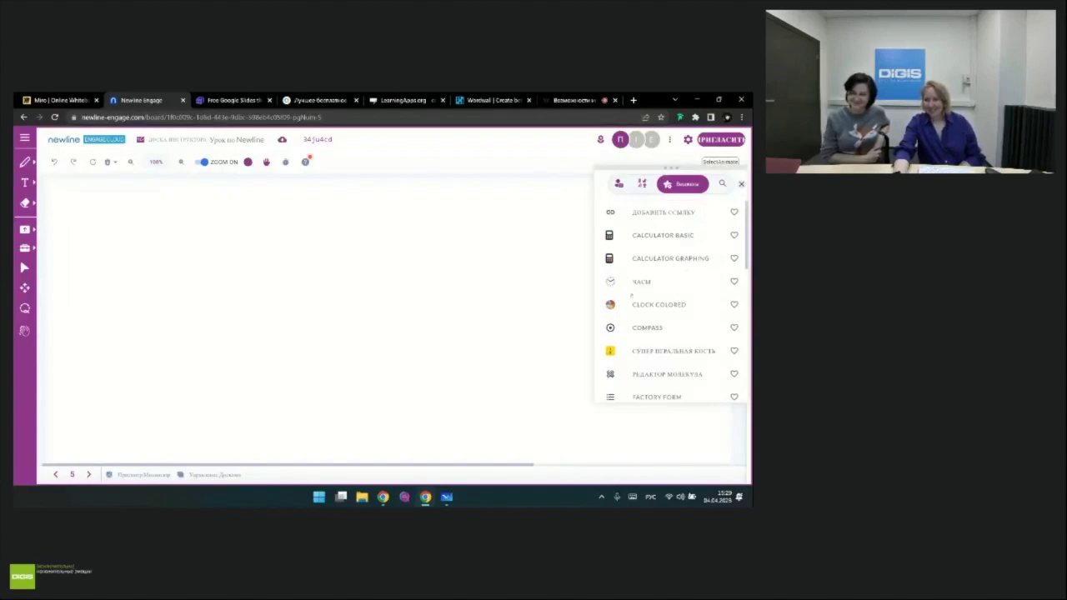
scroll(624, 296, "down", 3)
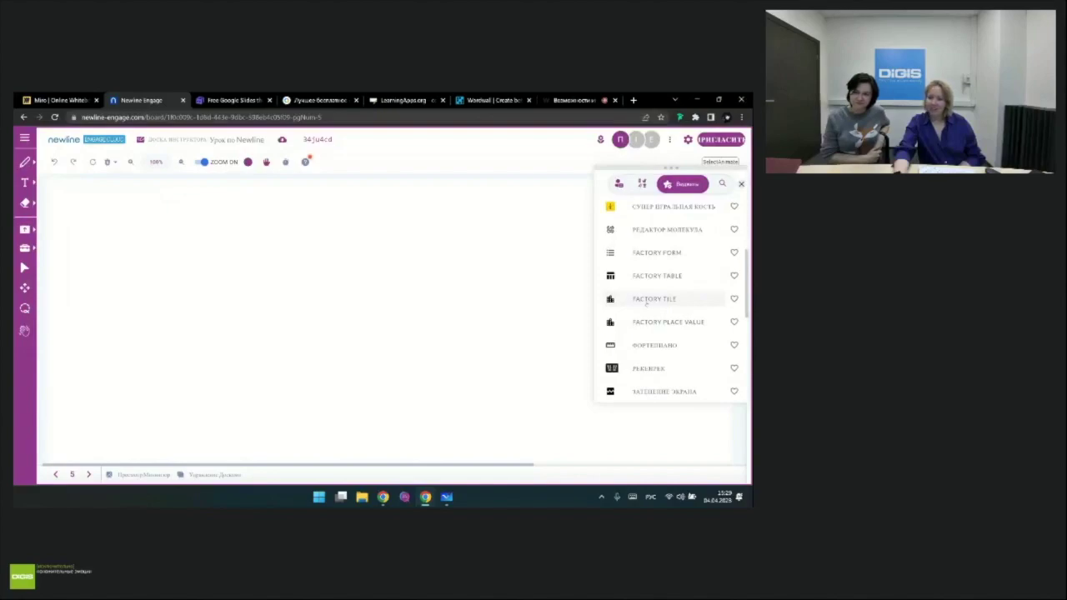
left_click(647, 300)
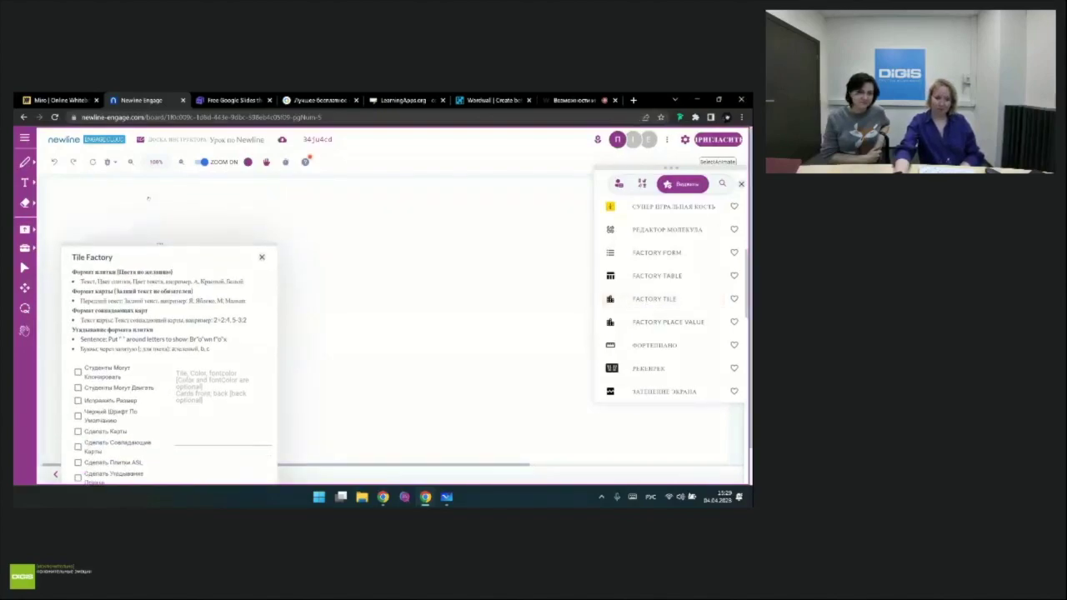
Step: Enable Сделать Угадывание Плитки in Tile Factory and enter "интерактив" as the sentence to guess
left_click(239, 367)
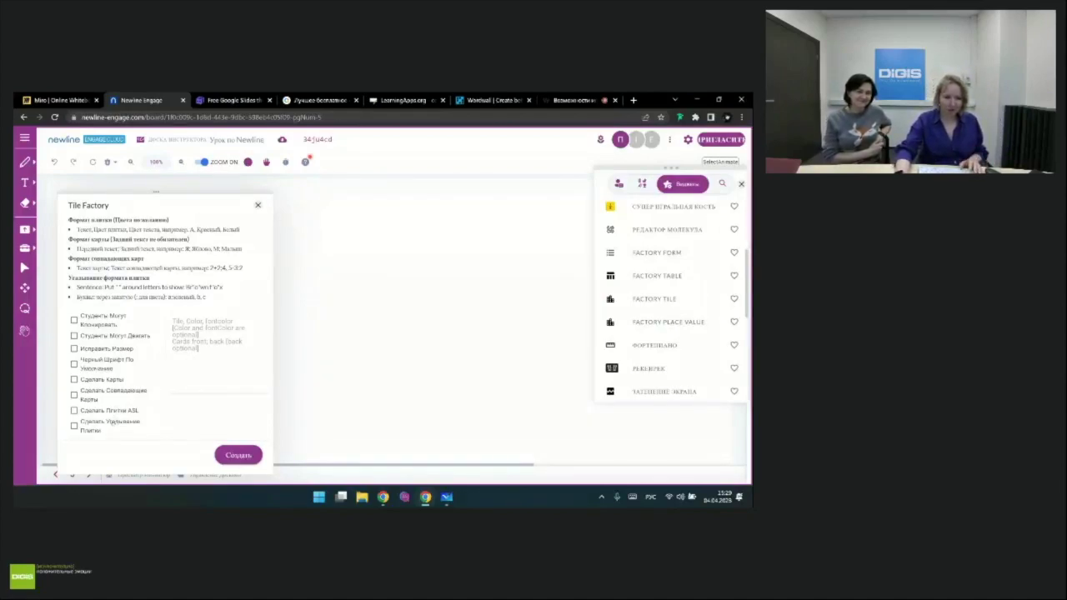
left_click(111, 423)
left_click(192, 358)
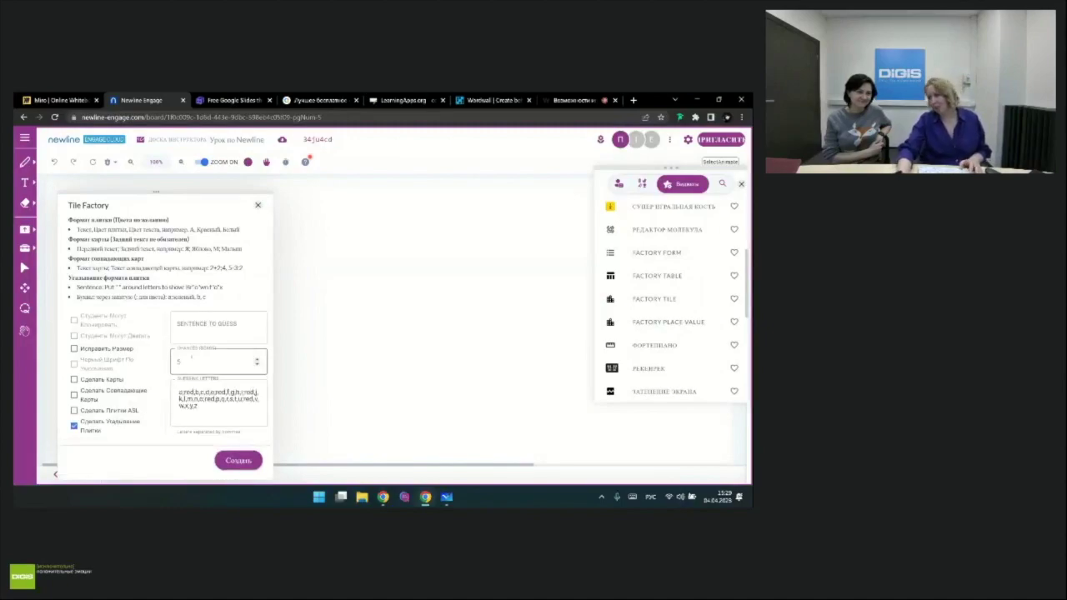
left_click(191, 326)
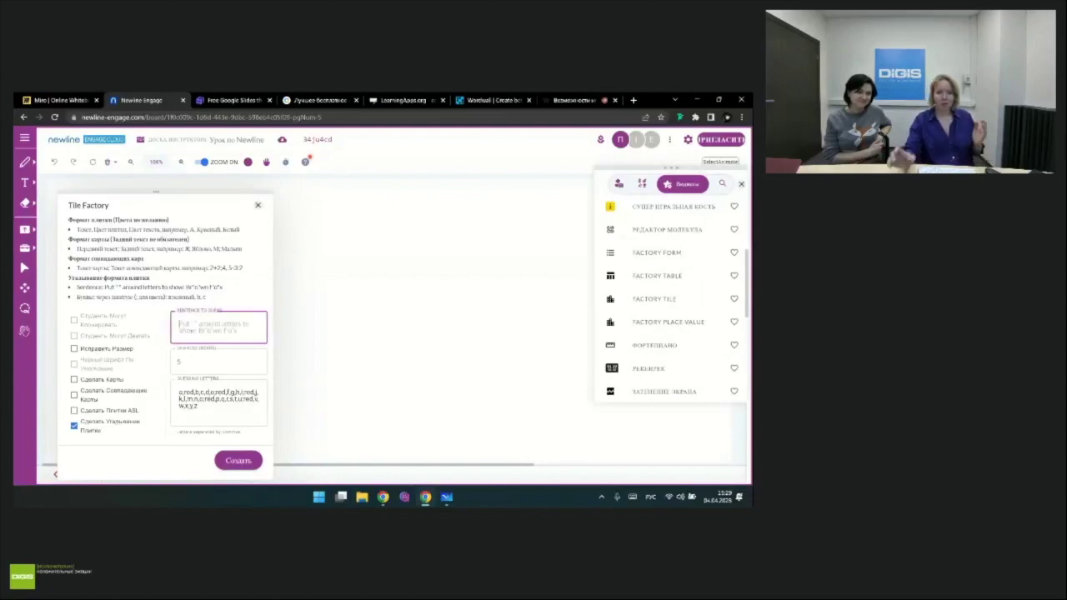
type("и")
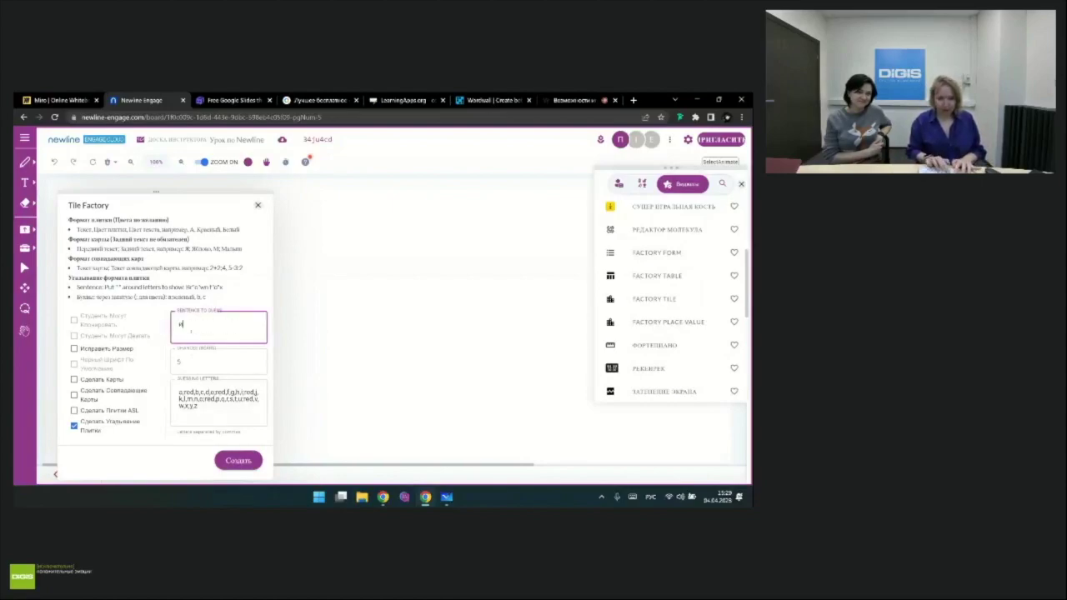
type("нтера")
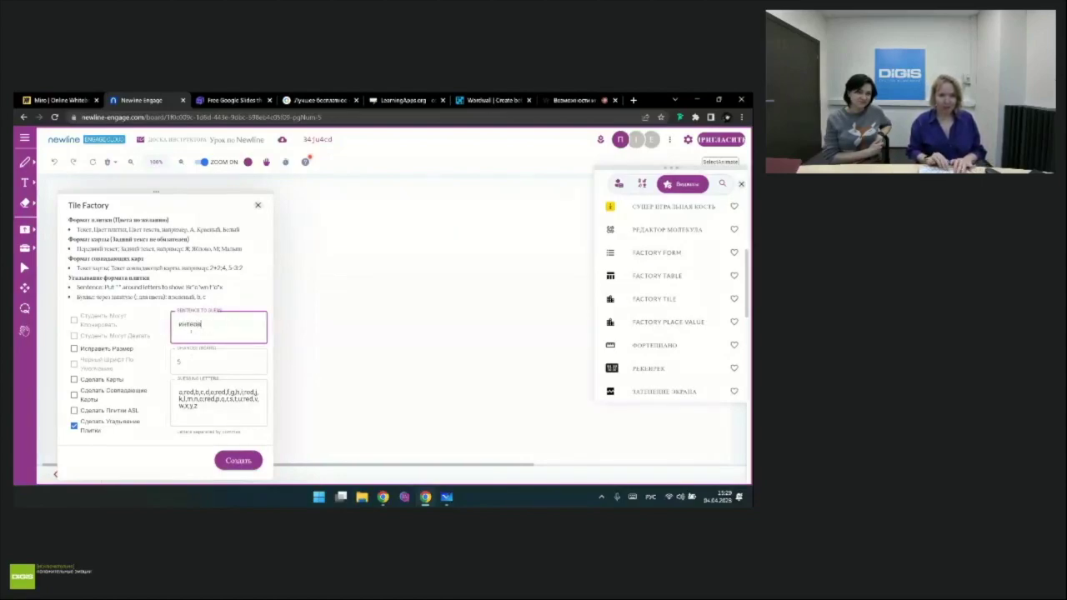
type("ктив")
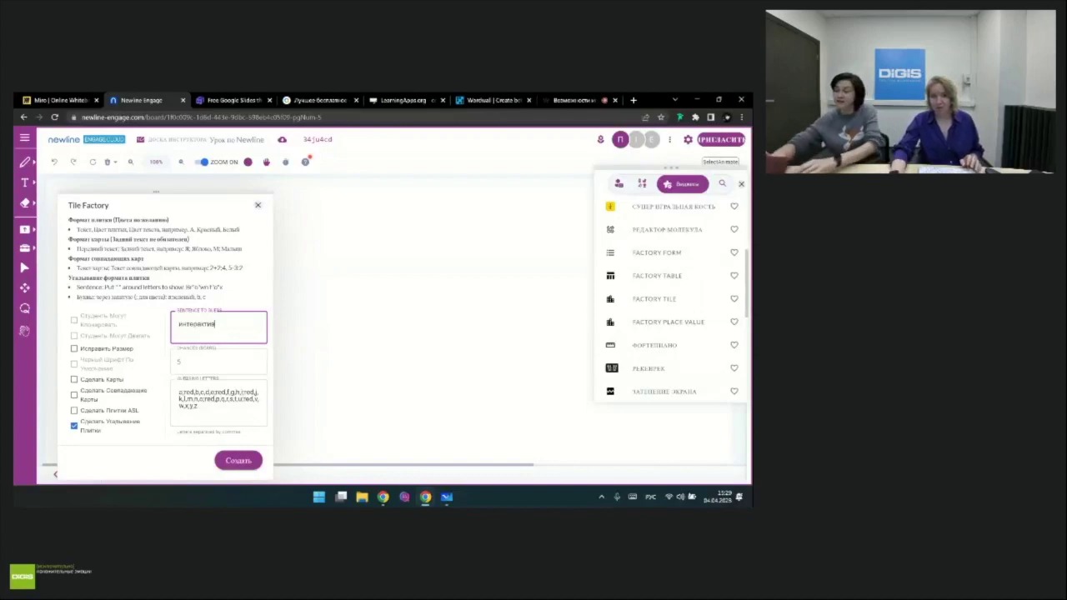
Step: Set the number of chances to 8 and highlight the colour word "red" after the first guessing letter
left_click(219, 401)
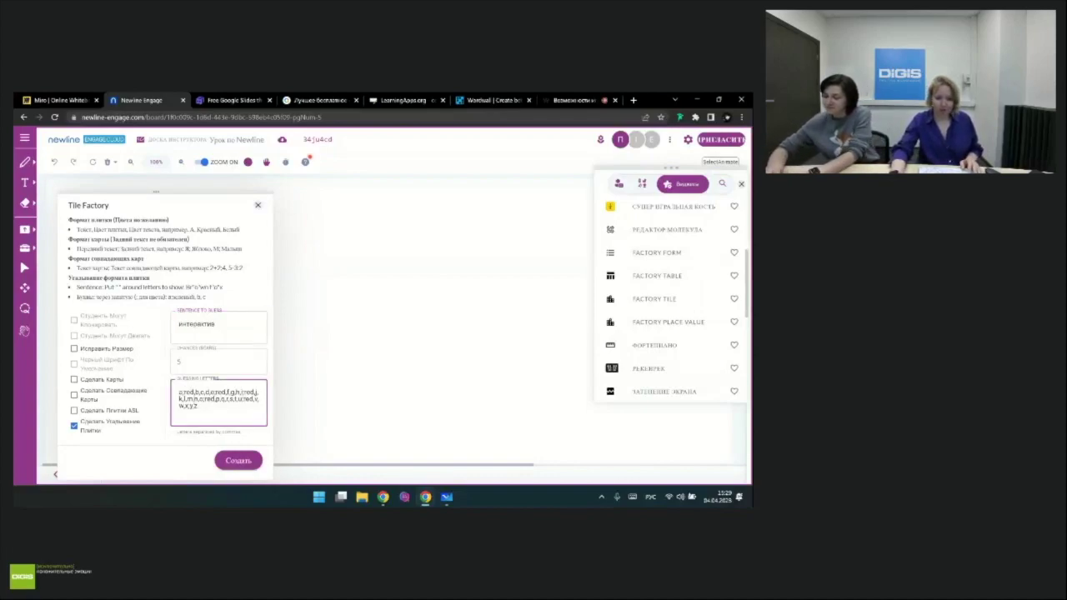
key("ctrl+a")
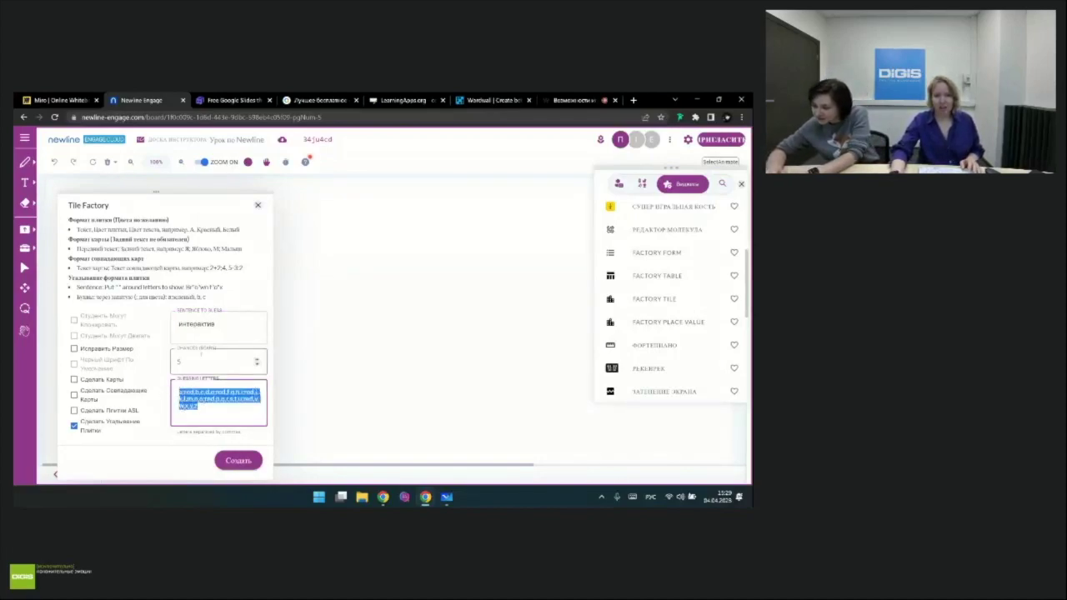
left_click(249, 355)
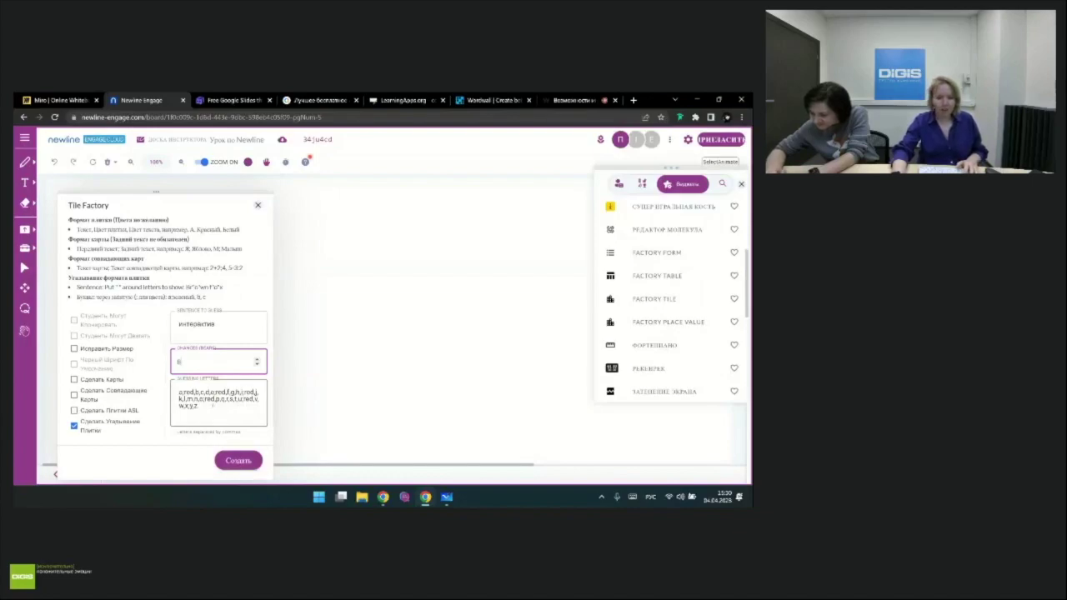
left_click(218, 402)
key("ctrl+a")
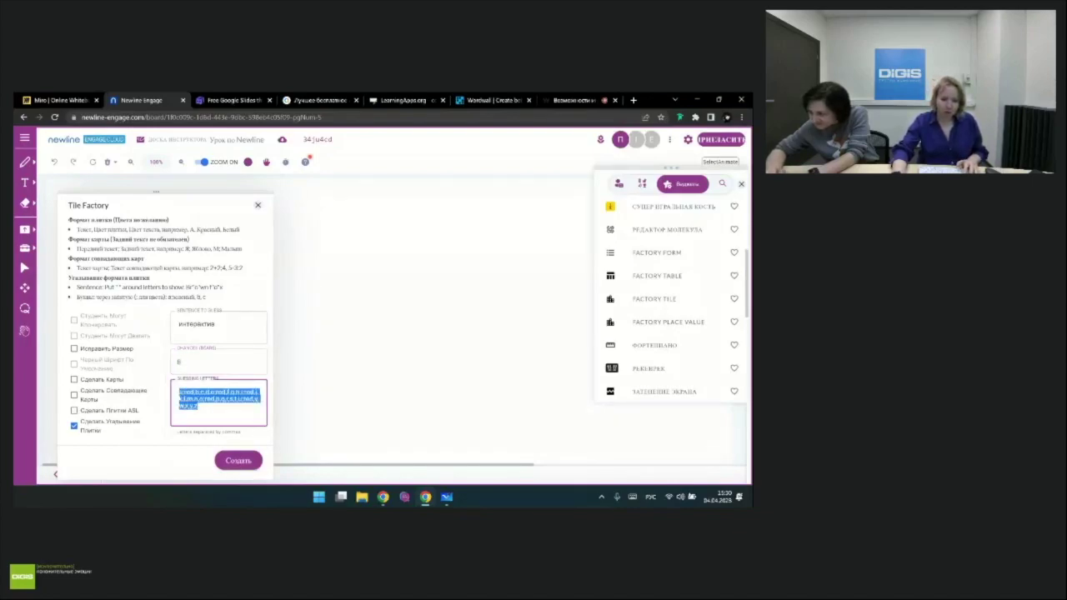
left_click(219, 401)
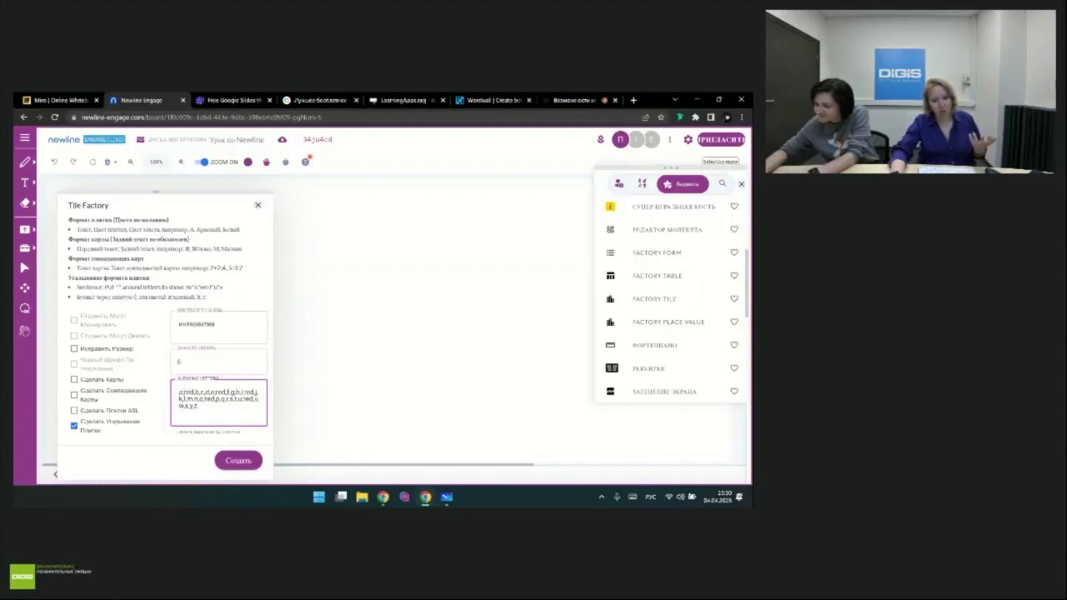
double_click(191, 391)
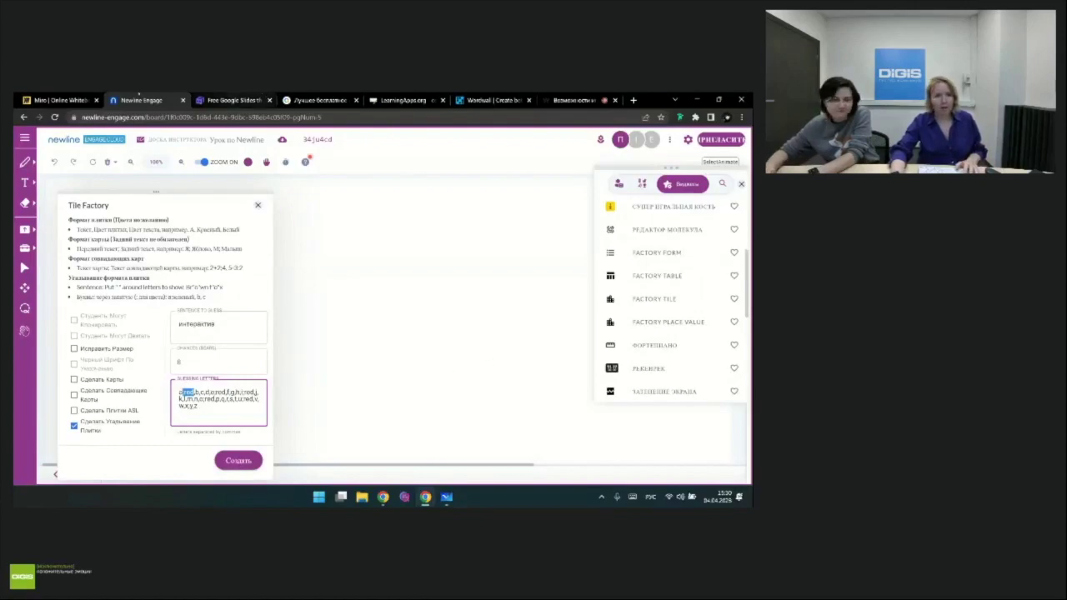
Step: Copy the Russian letter list from the webinar chat and paste it into Tile Factory's guessing letters
left_click(573, 95)
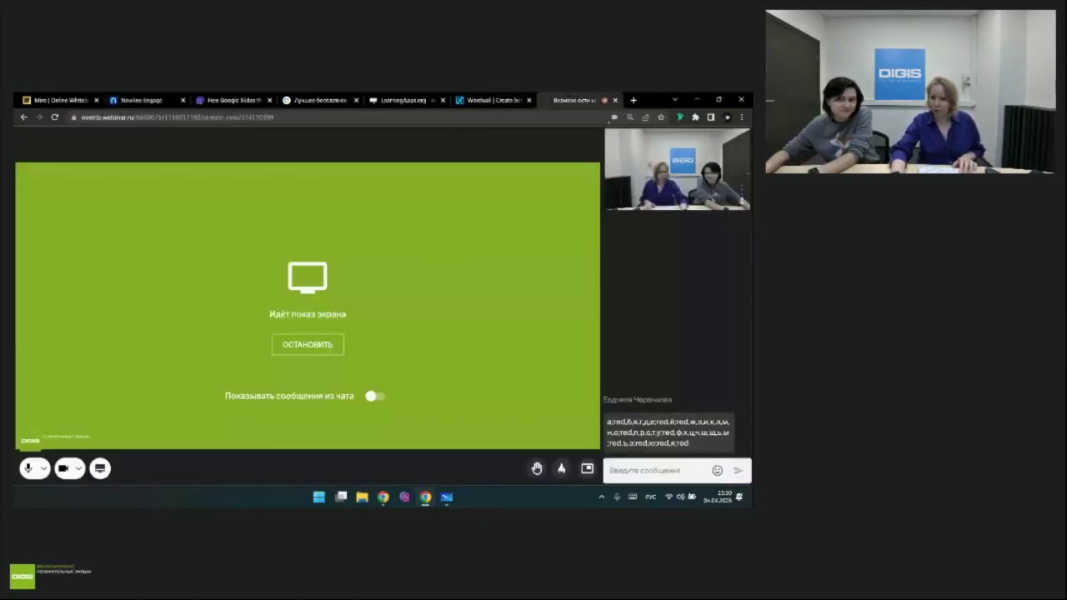
mouse_move(688, 442)
left_mouse_down()
mouse_move(595, 421)
mouse_move(637, 443)
mouse_move(690, 447)
left_mouse_up()
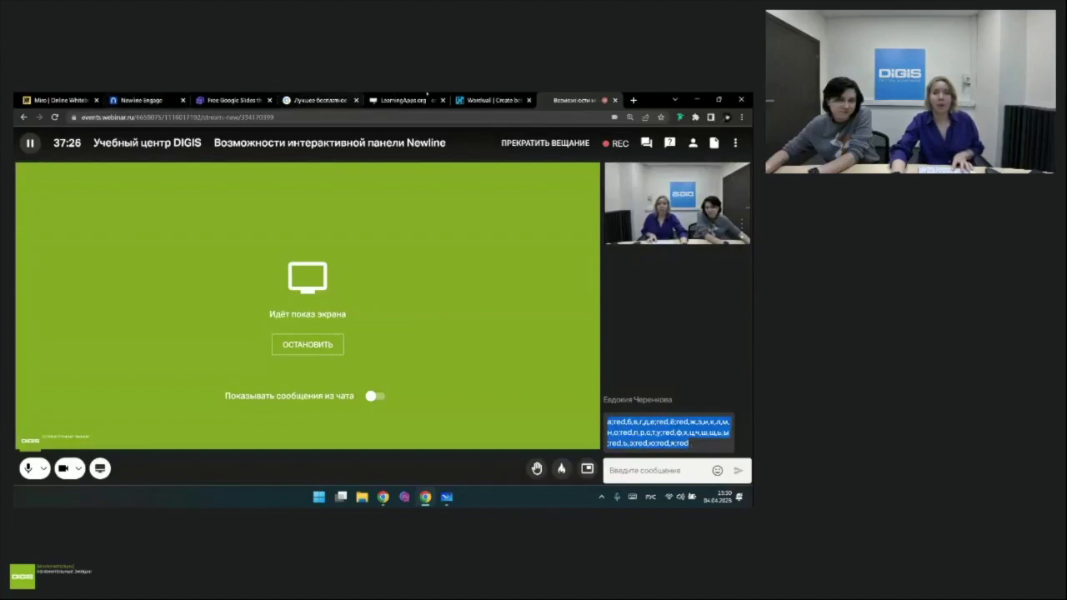
left_click(158, 98)
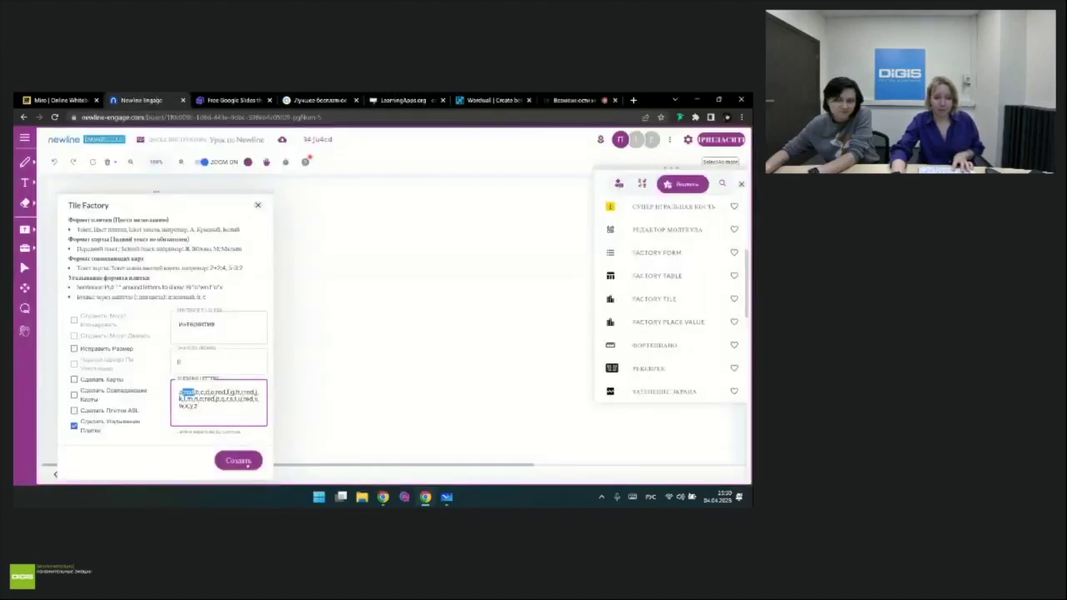
key("ctrl+a")
key("ctrl+v")
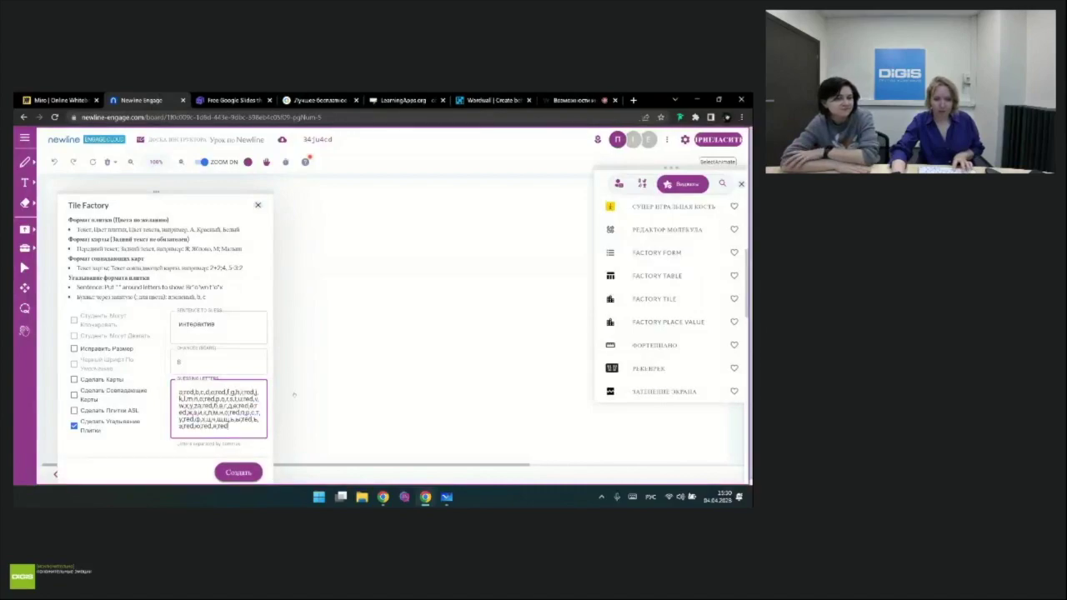
Step: Create the letter-guessing tiles on page 5 and close the Tile Factory dialog
left_click(240, 471)
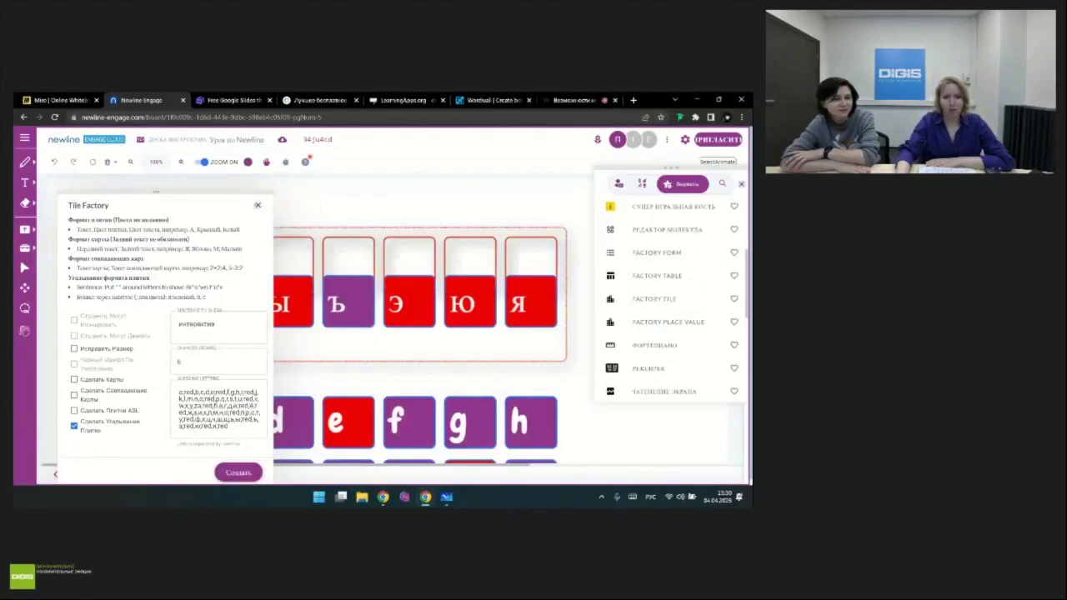
left_click(257, 204)
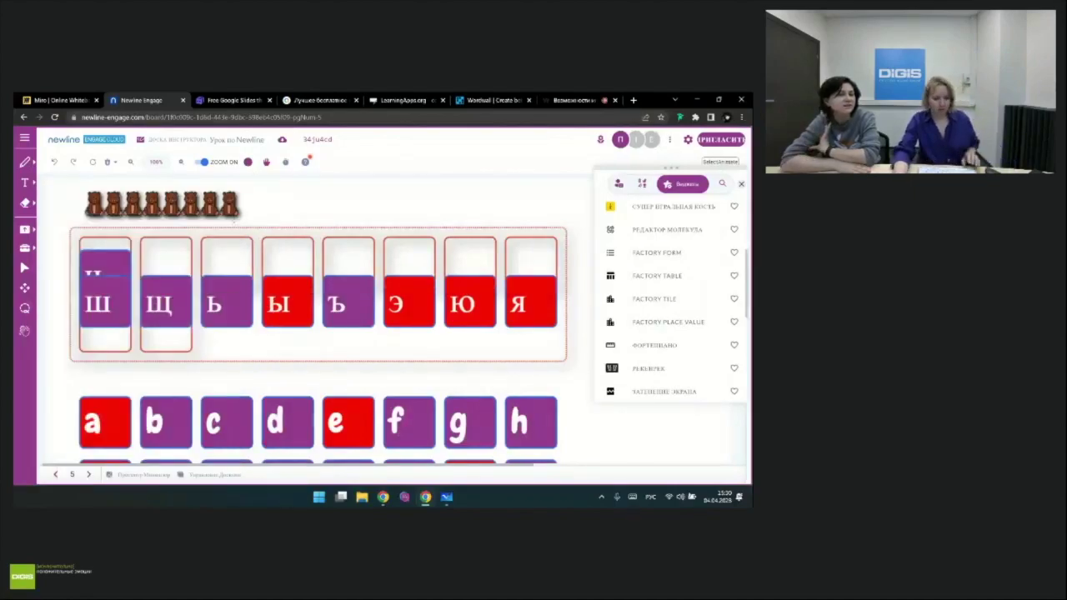
scroll(233, 219, "down", 3)
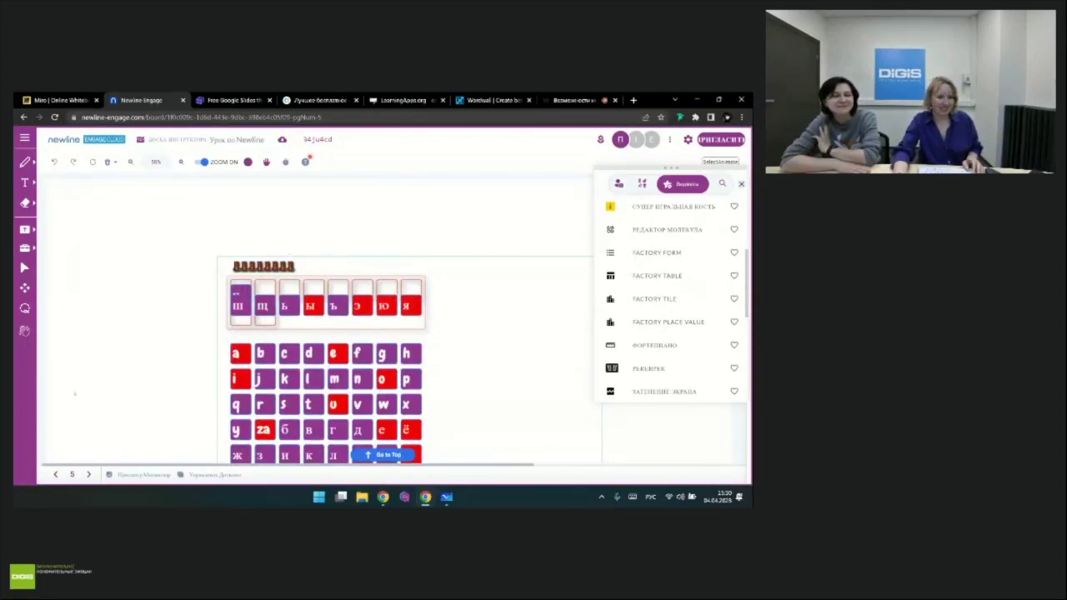
Step: Go to page 6, open a new Factory Tile widget and enable Сделать Угадывание Плитки
left_click(88, 474)
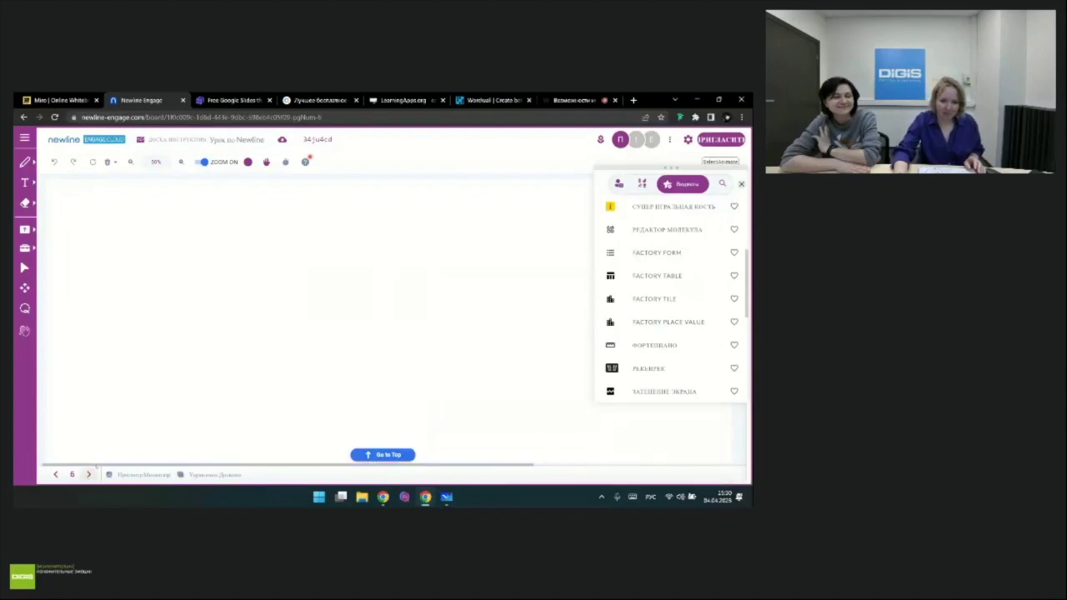
left_click(654, 298)
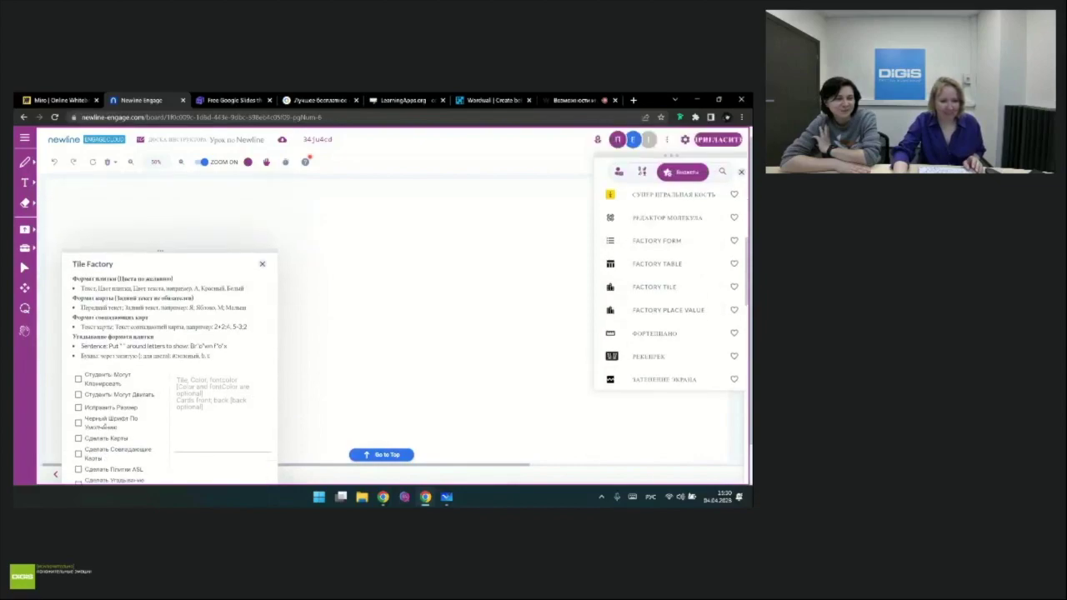
left_click(78, 436)
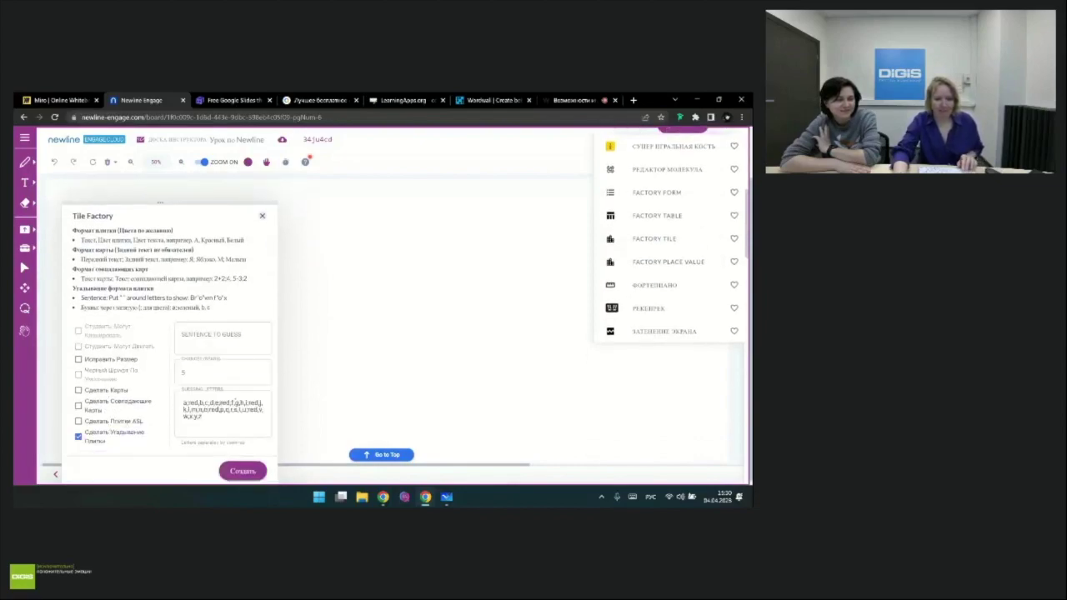
Step: Replace all the default guessing letters with the copied Russian alphabet list whose vowels are marked red
key("ctrl+a")
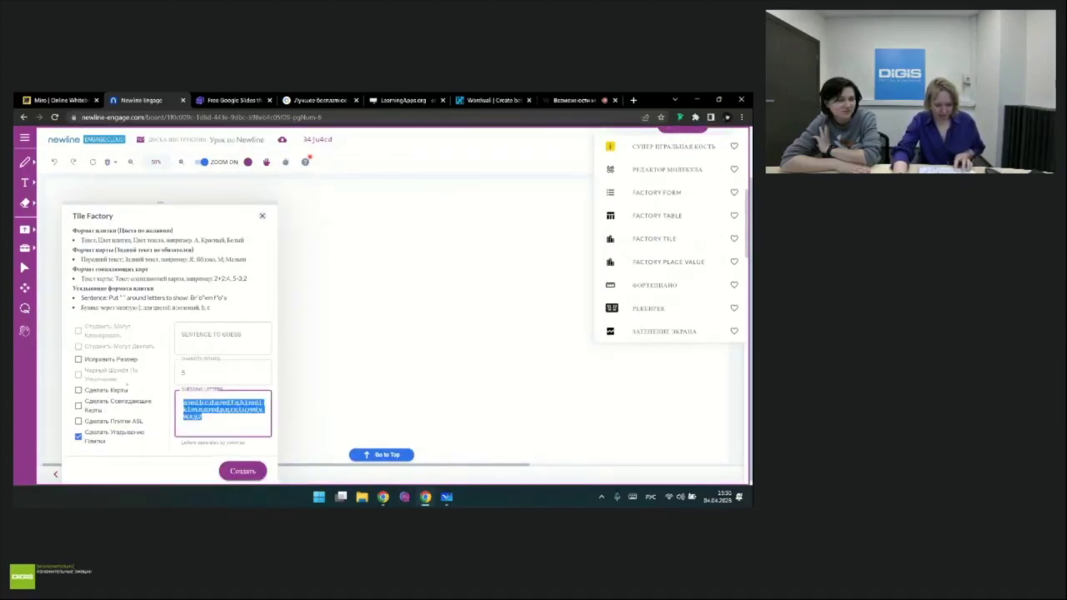
key("ctrl+v")
key("ctrl+a")
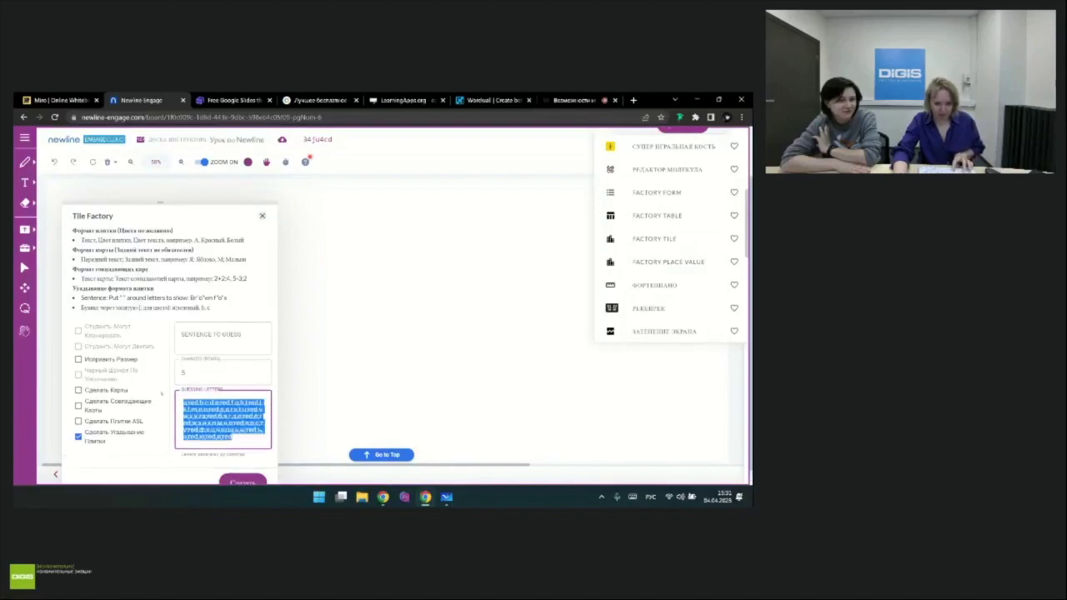
key("ctrl+v")
key("ctrl+a")
key("BackSpace")
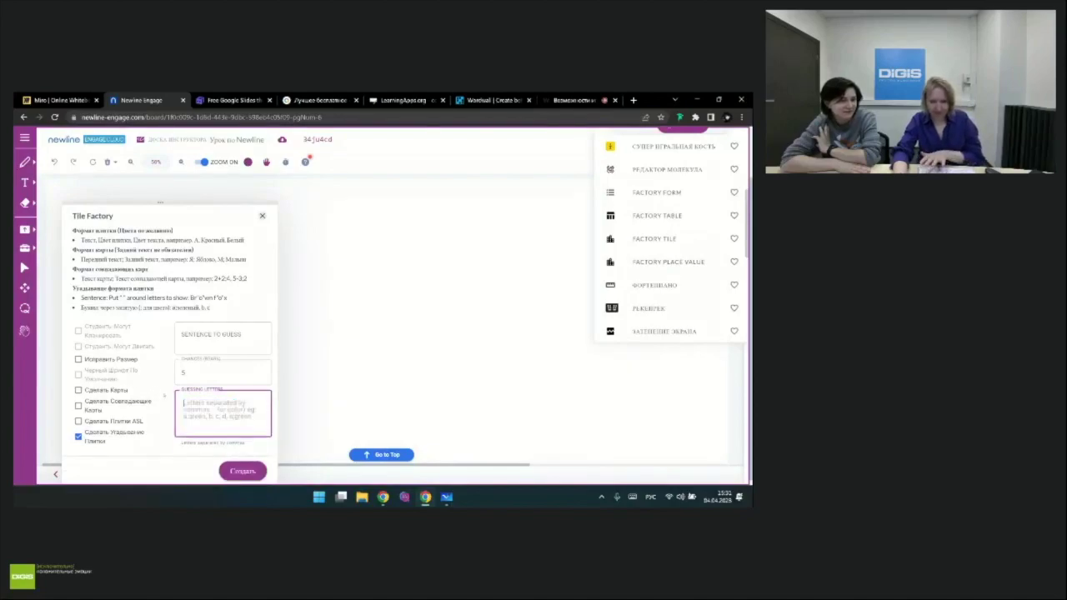
type("а,red,б,в,г,д,е,red,ё,red,ж,з,и,red,й,к,л,м,н,о,red,п,р,с,т,у,red,ф,х,ц,ч,ш,щ,ъ,ы,red,ь,э,red,ю,red,я,red")
Step: Create the guessing tiles on page 6 with the sentence "интерактив" and 10 chances, and close Tile Factory
left_click(221, 372)
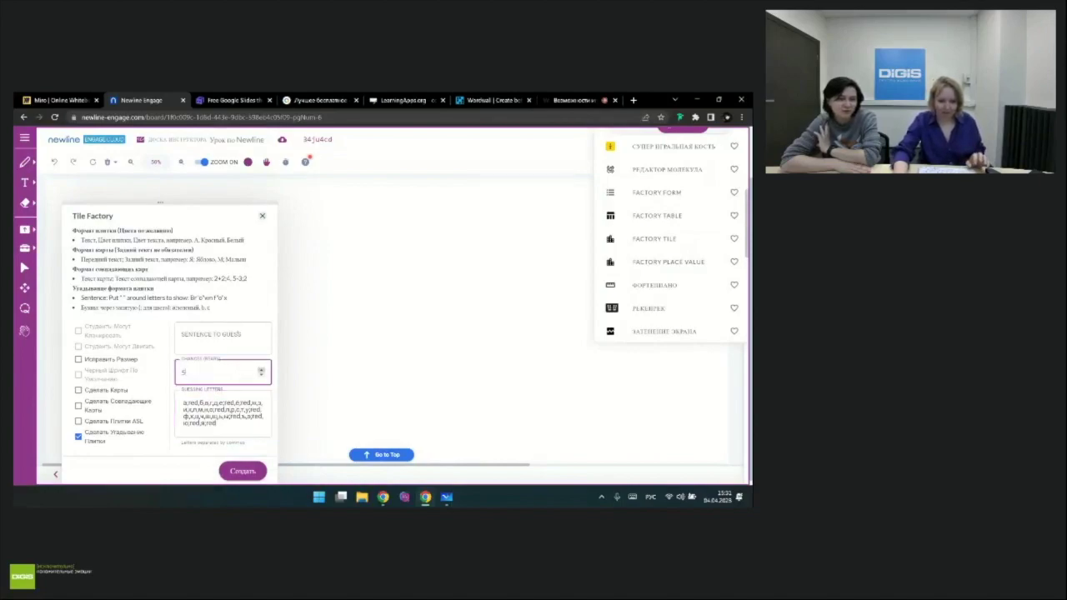
left_click(221, 336)
type("интеракт")
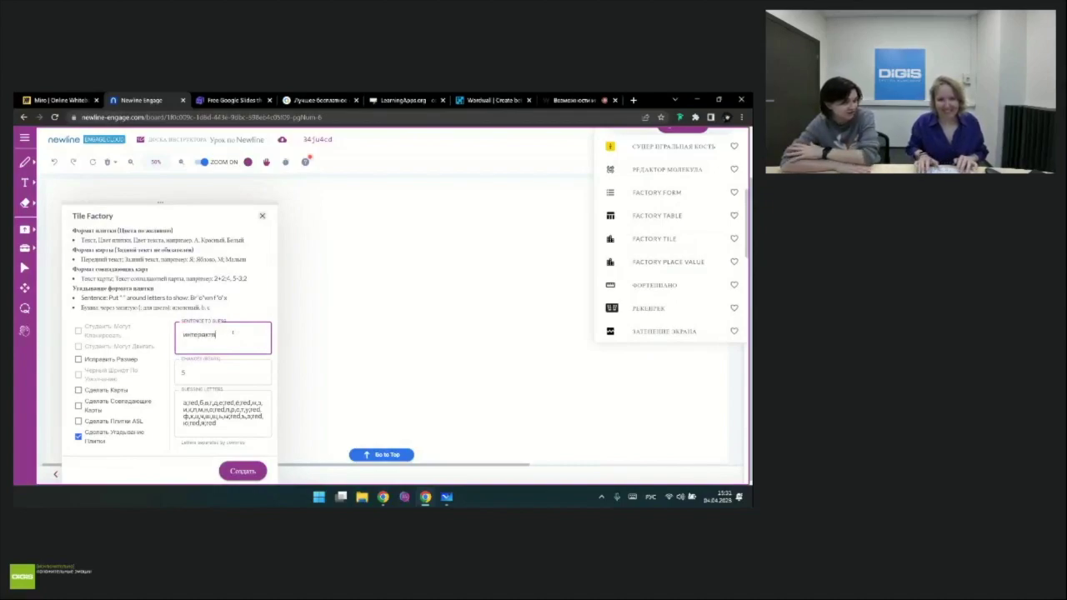
type("ив")
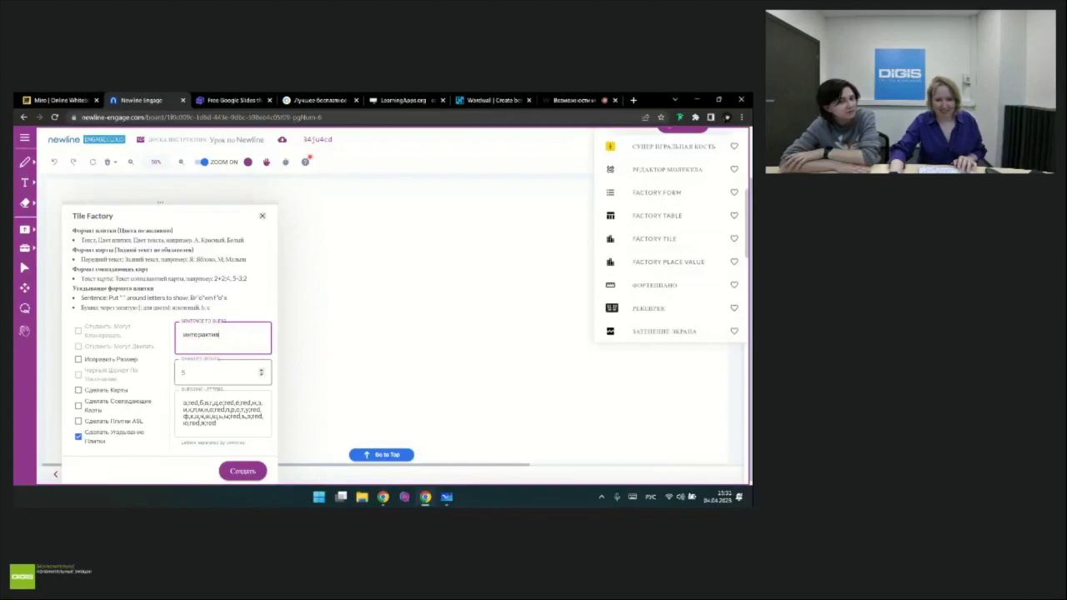
left_click(261, 369)
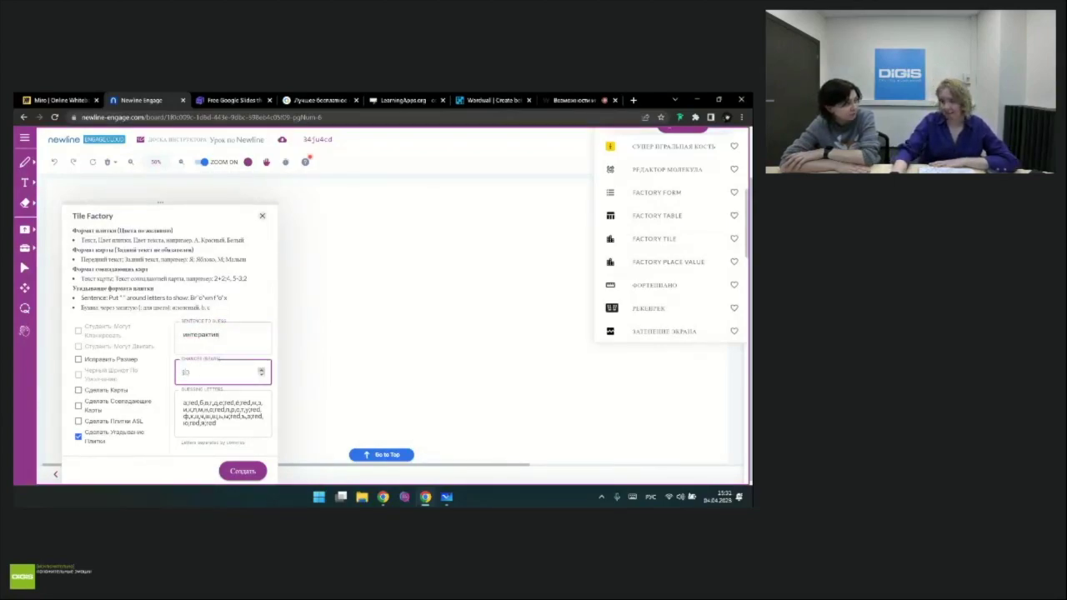
left_click(250, 471)
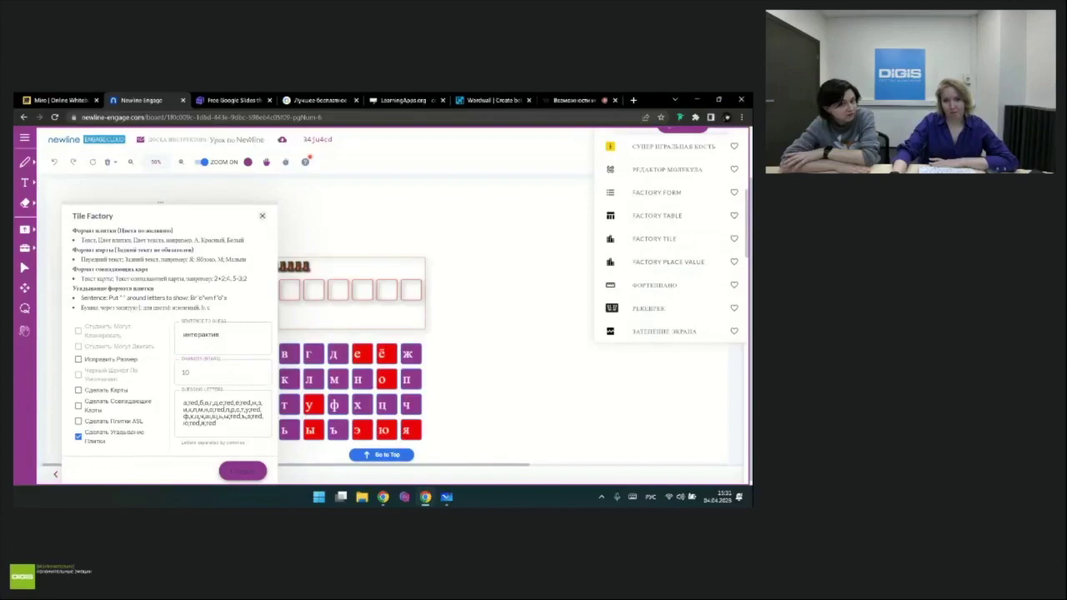
left_click(261, 216)
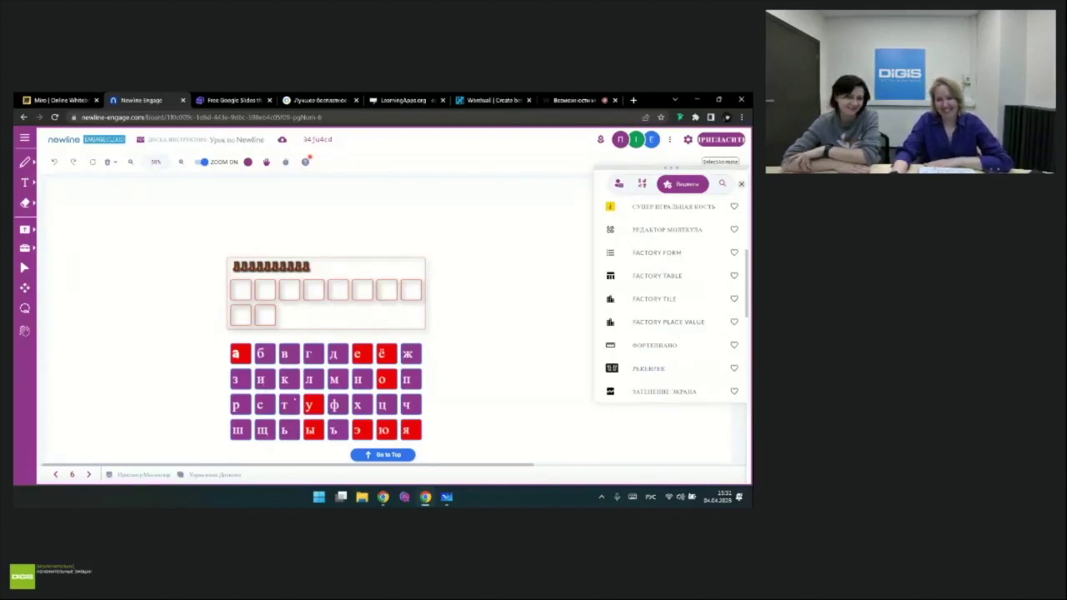
Step: Play the word game on page 6 by guessing the letters и, н and ф
left_click(260, 379)
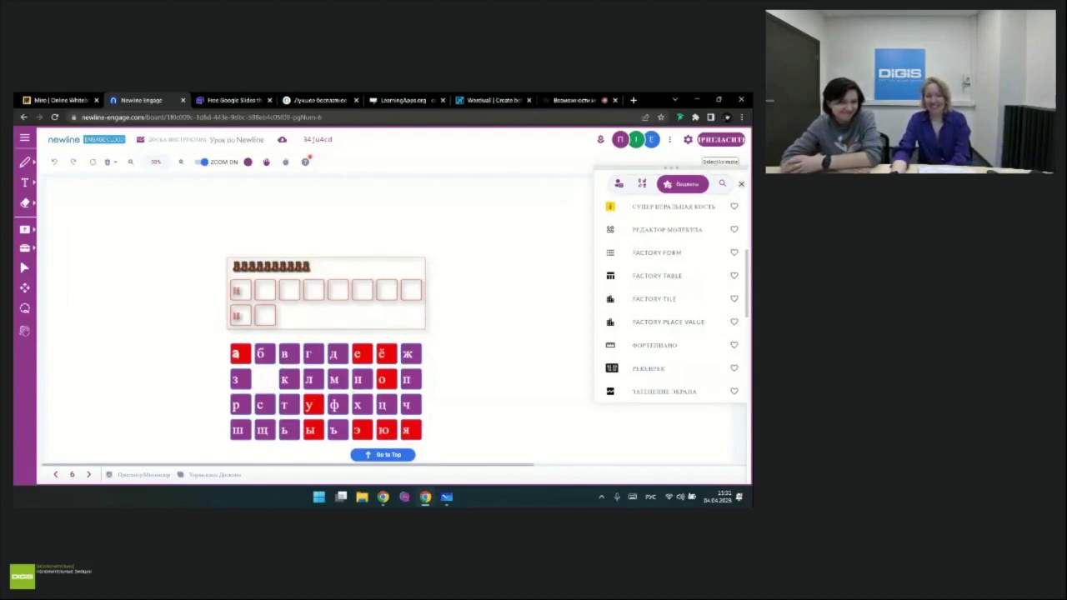
left_click(358, 379)
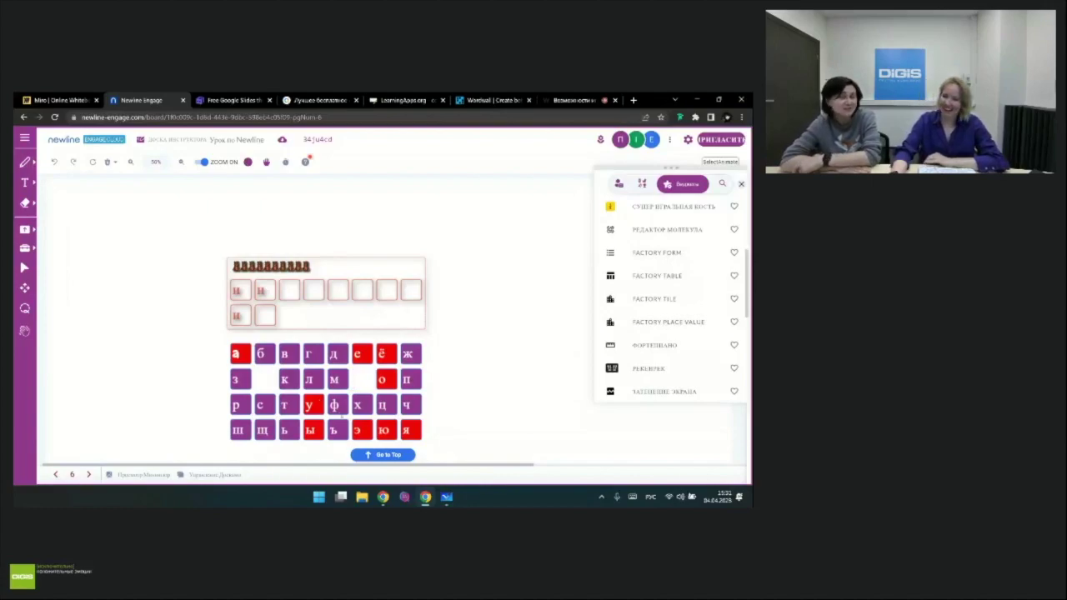
left_click(335, 405)
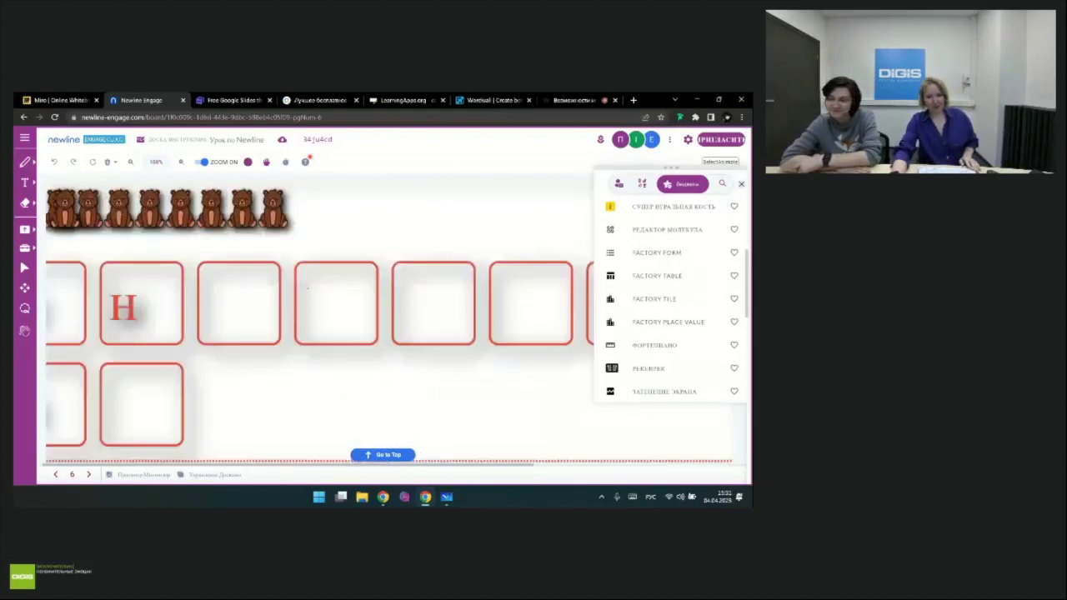
scroll(325, 292, "up", 5)
scroll(308, 287, "down", 5)
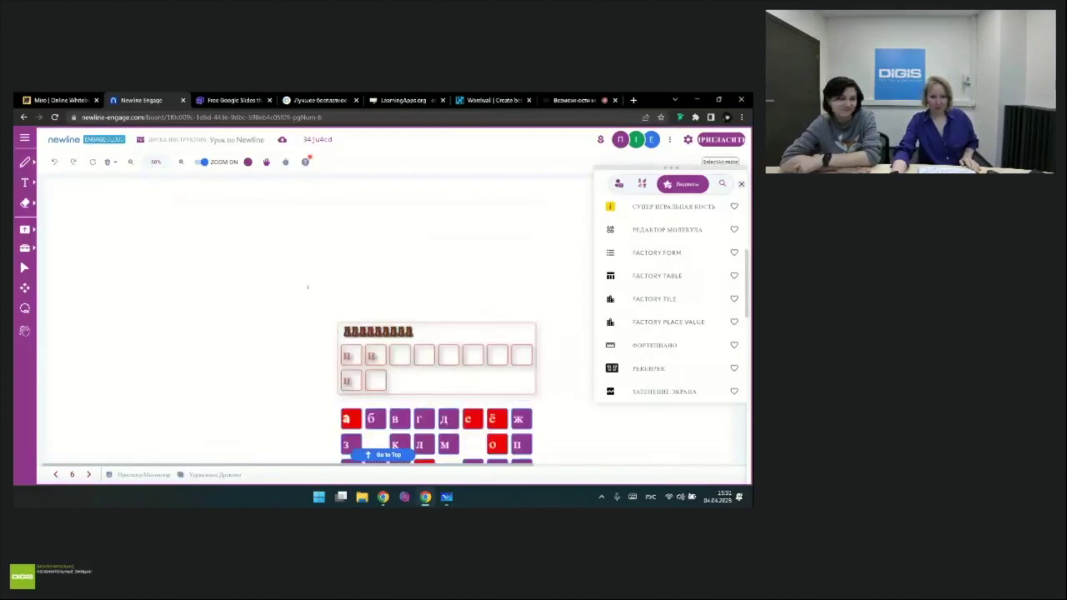
Step: Switch to move mode, enlarge the word game on page 6 to 100%, and examine its tiles and remaining letters
scroll(307, 287, "up", 1)
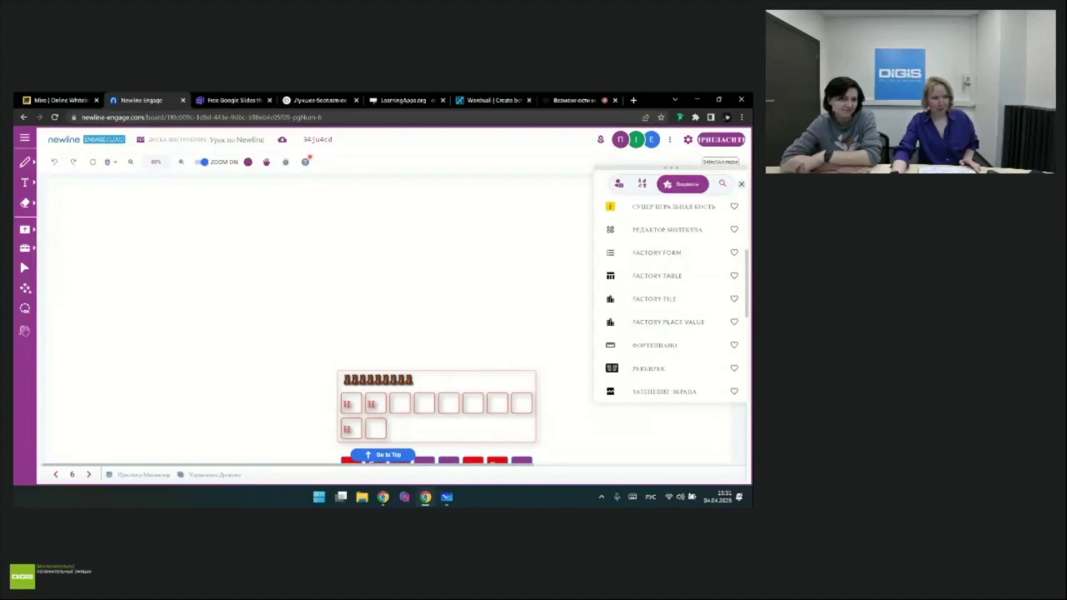
left_click(25, 288)
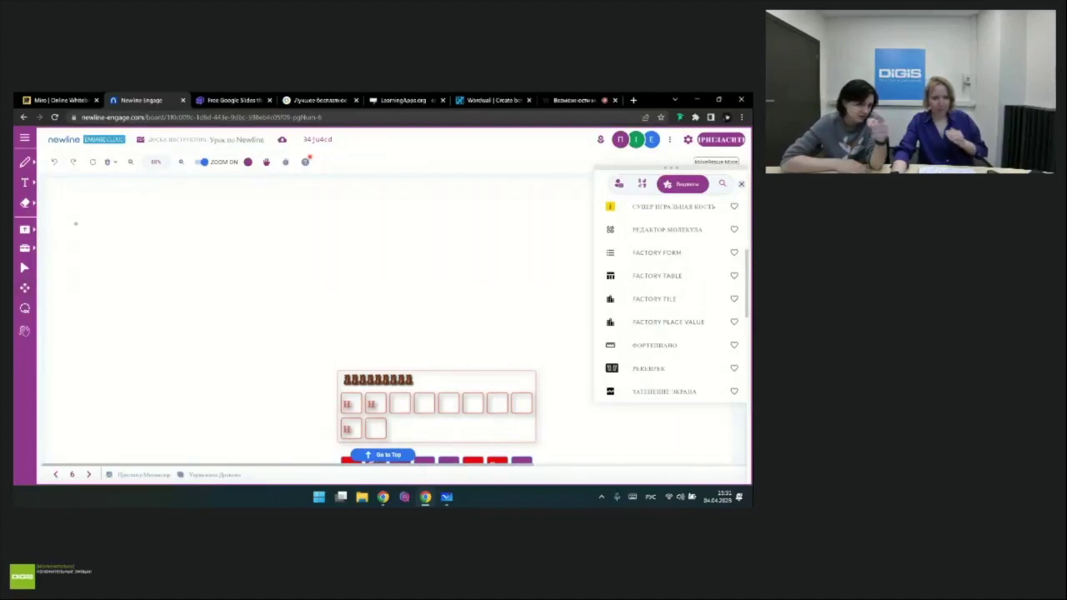
left_click(131, 162)
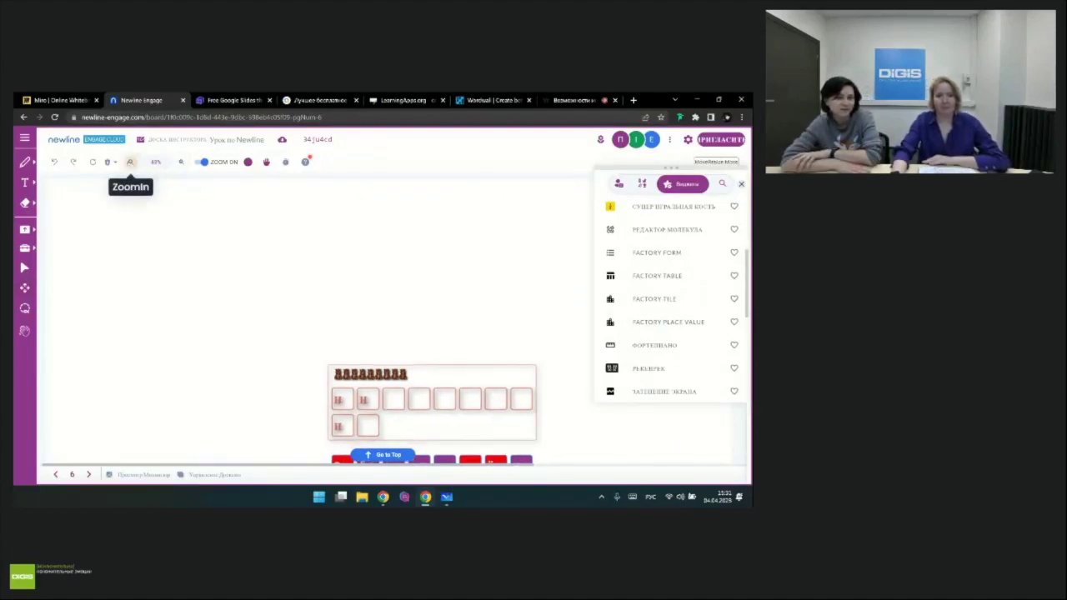
left_click(131, 162)
left_click(131, 162)
left_click(130, 162)
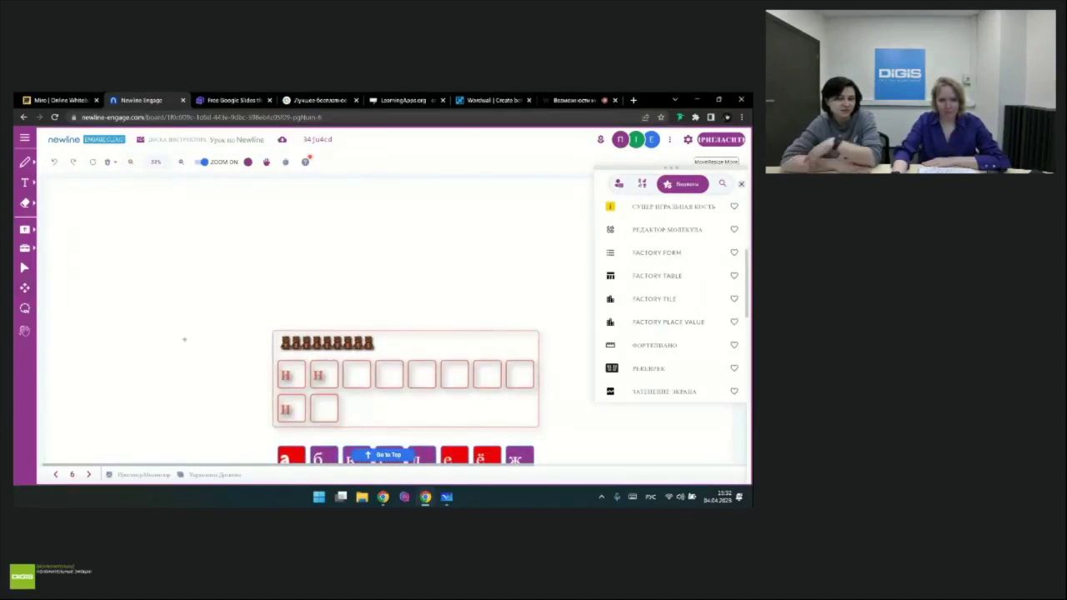
left_click(370, 421)
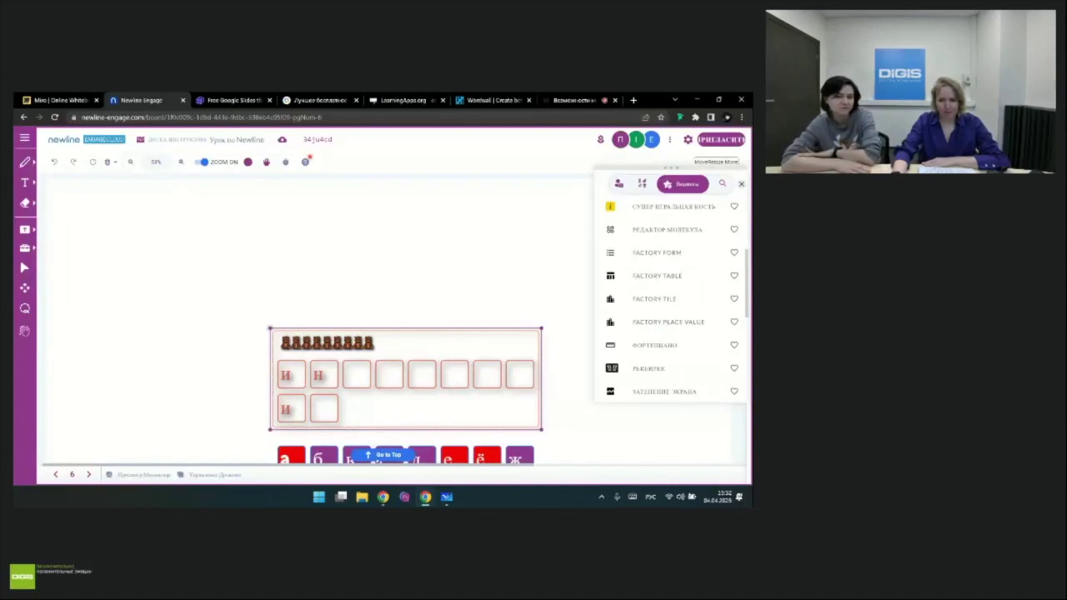
scroll(373, 450, "up", 3)
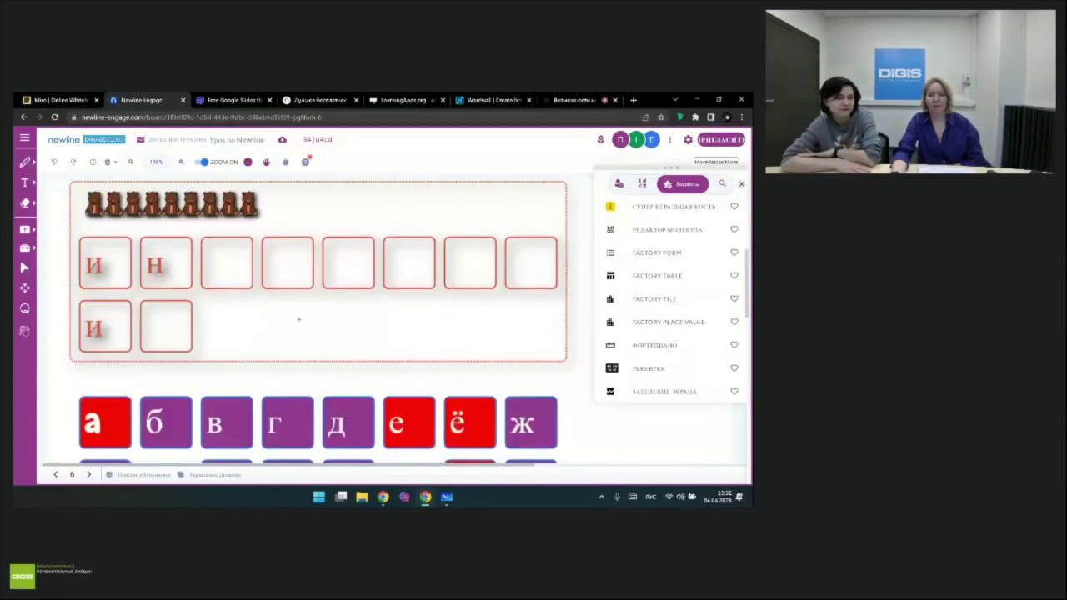
scroll(333, 338, "down", 3)
scroll(360, 468, "down", 1)
scroll(360, 468, "up", 2)
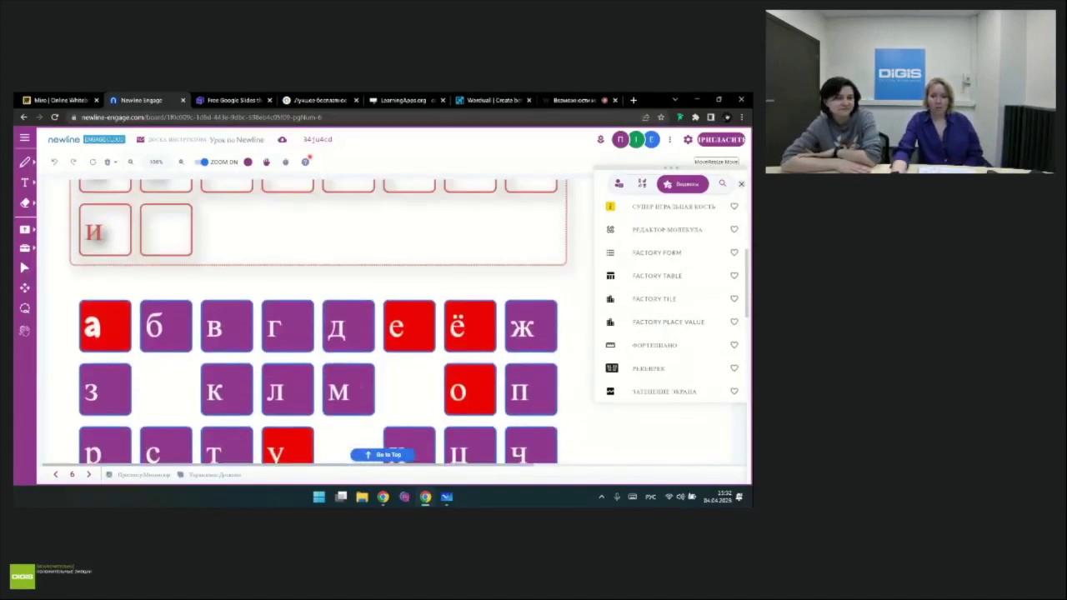
scroll(360, 467, "up", 1)
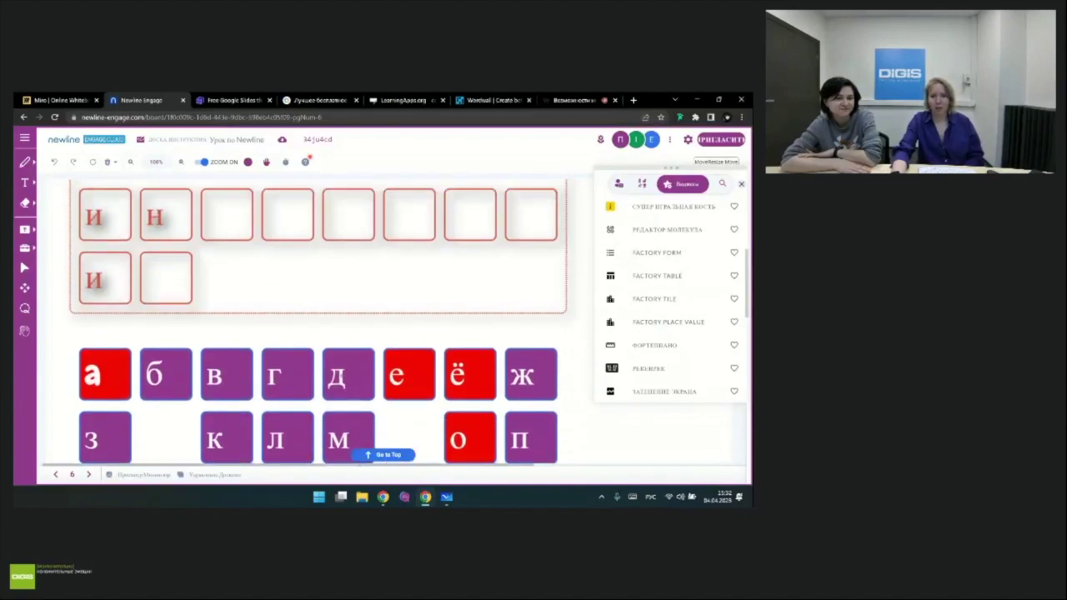
scroll(180, 265, "up", 1)
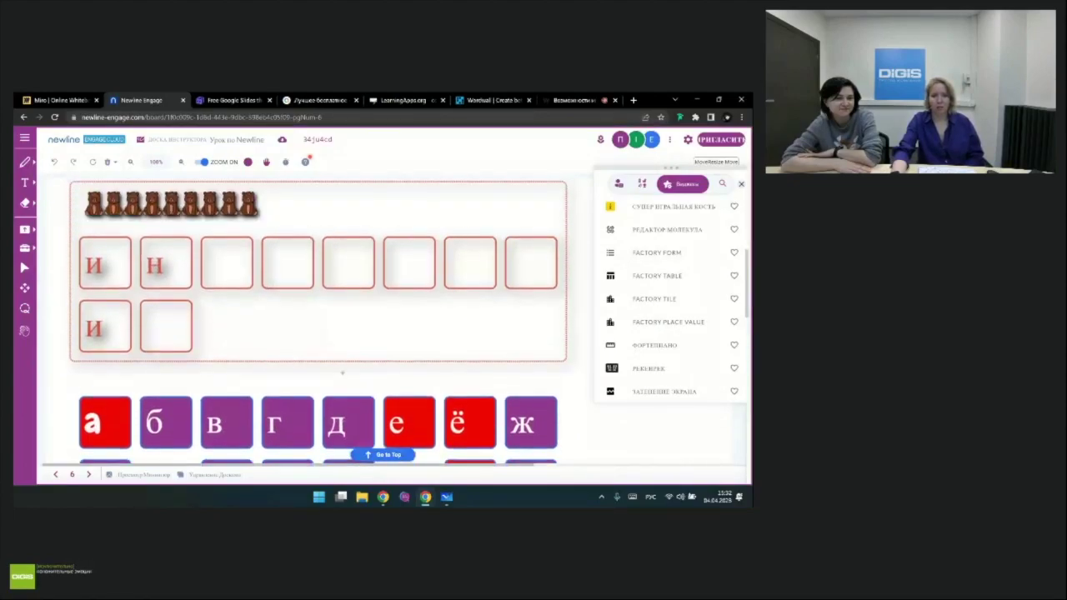
left_click(180, 264)
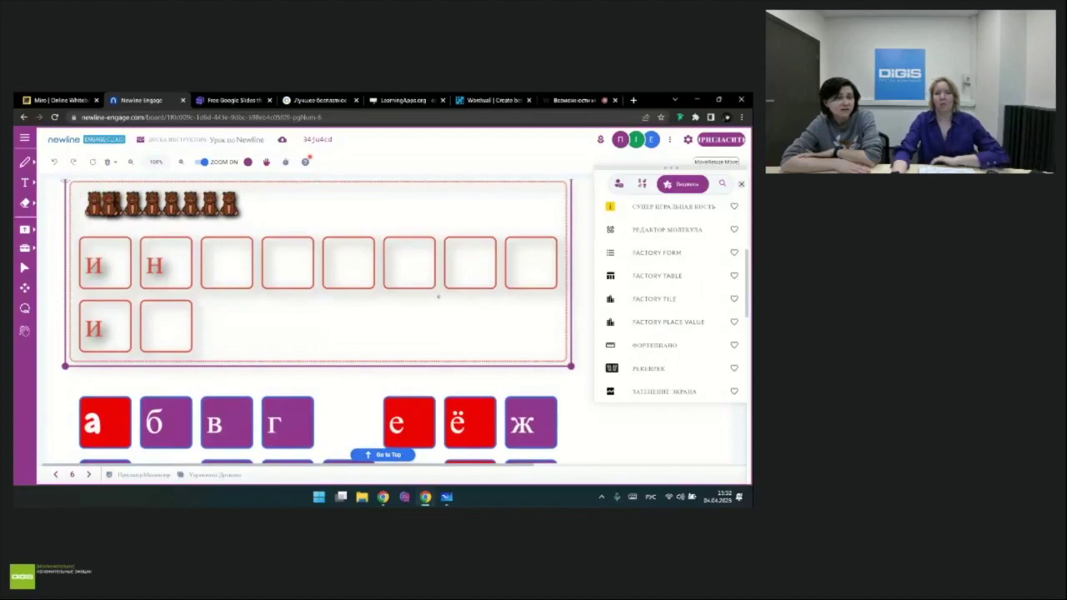
Step: Reduce the view of the word game to 67% and guess the letters т, е, р, к and в
scroll(438, 296, "down", 2)
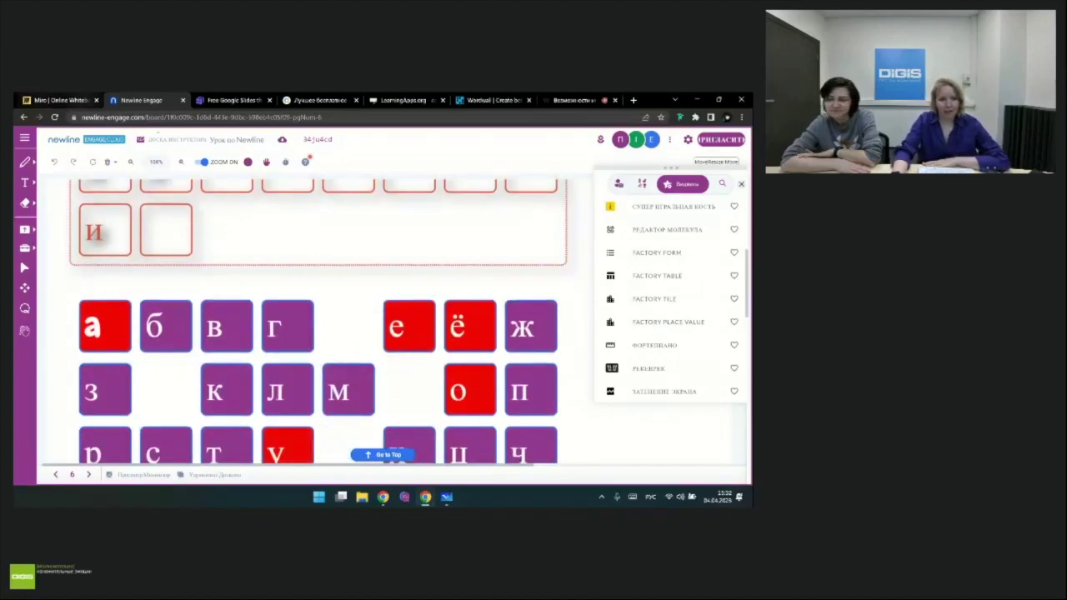
left_click(181, 162)
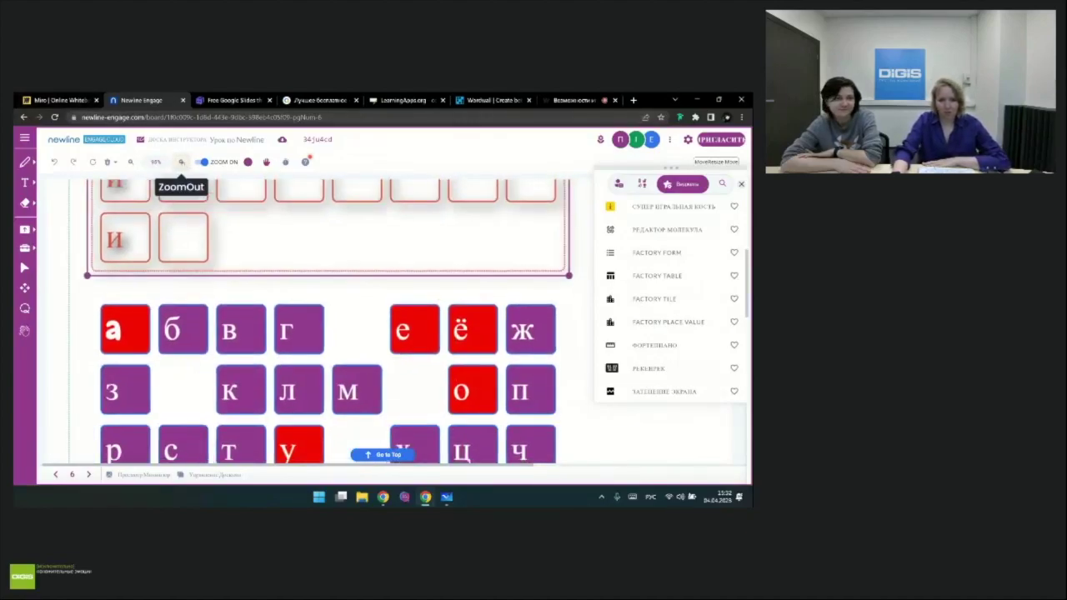
left_click(181, 162)
left_click(181, 161)
left_click(181, 161)
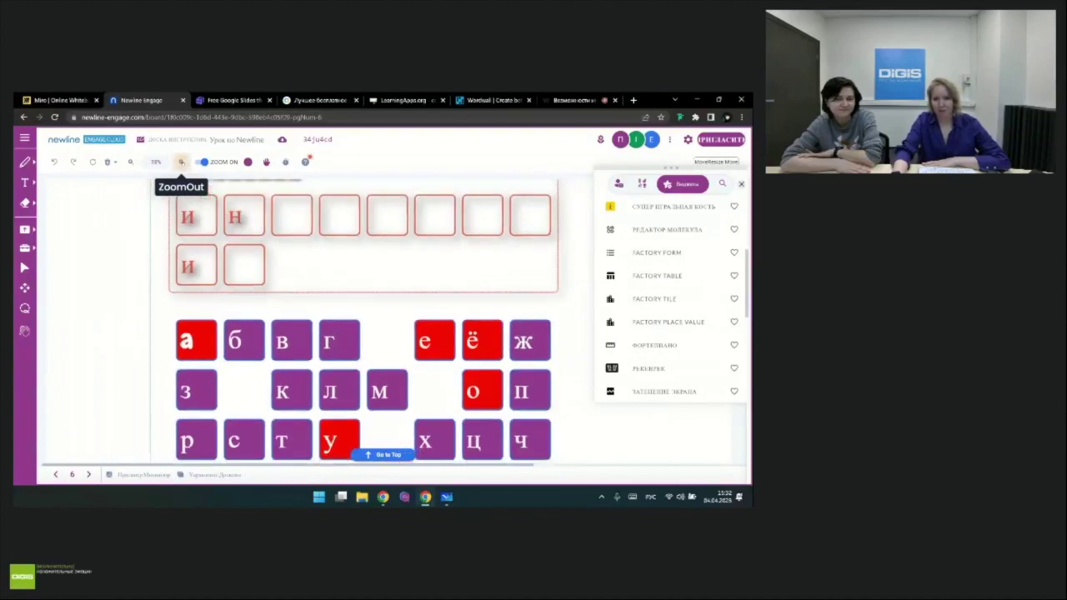
left_click(180, 162)
left_click(181, 161)
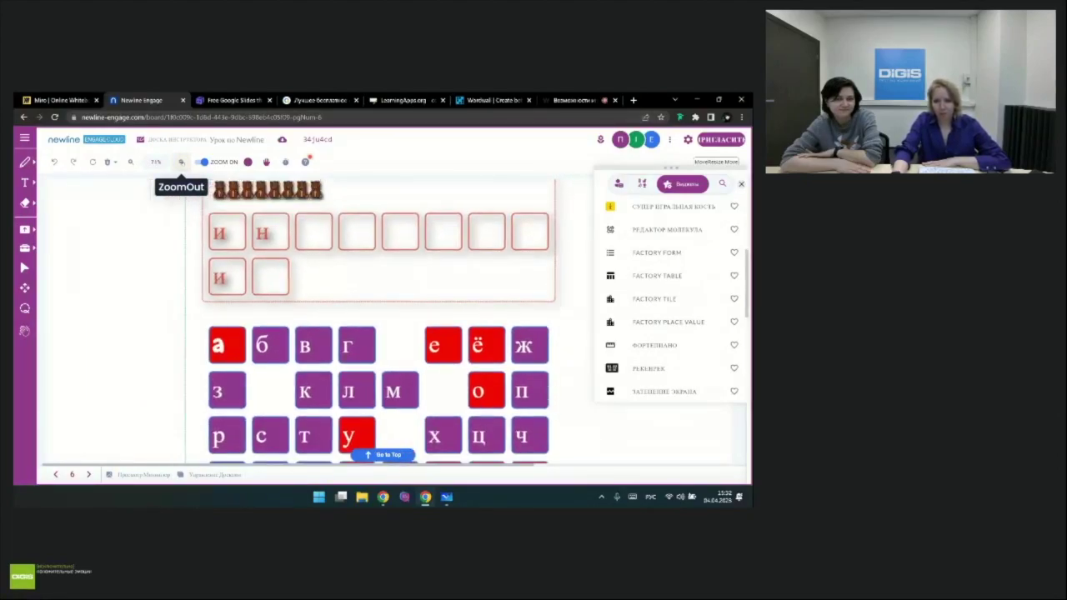
left_click(181, 162)
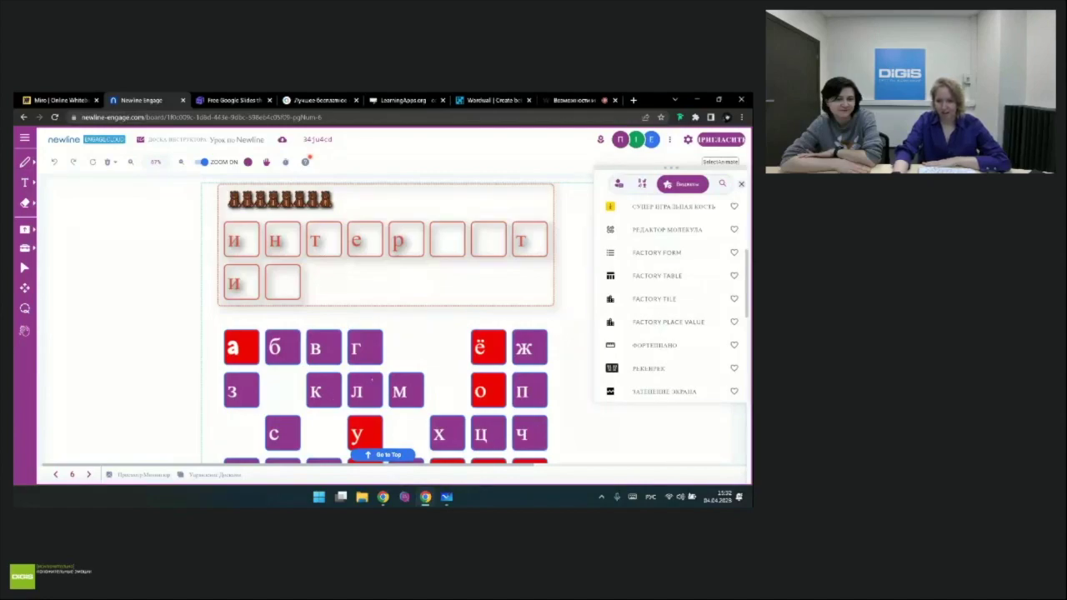
scroll(383, 322, "down", 1)
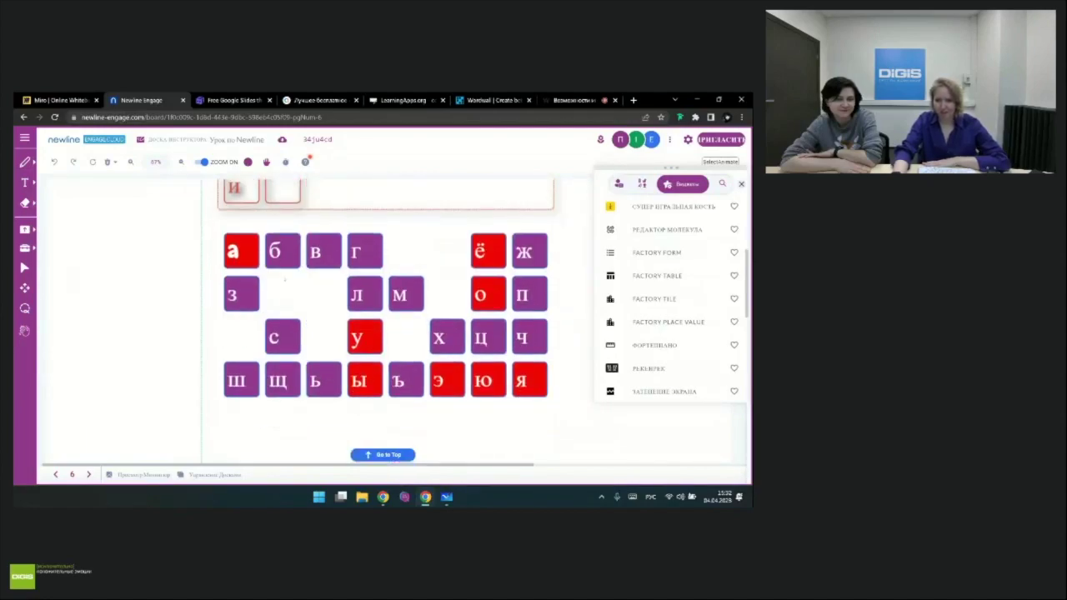
scroll(379, 288, "up", 1)
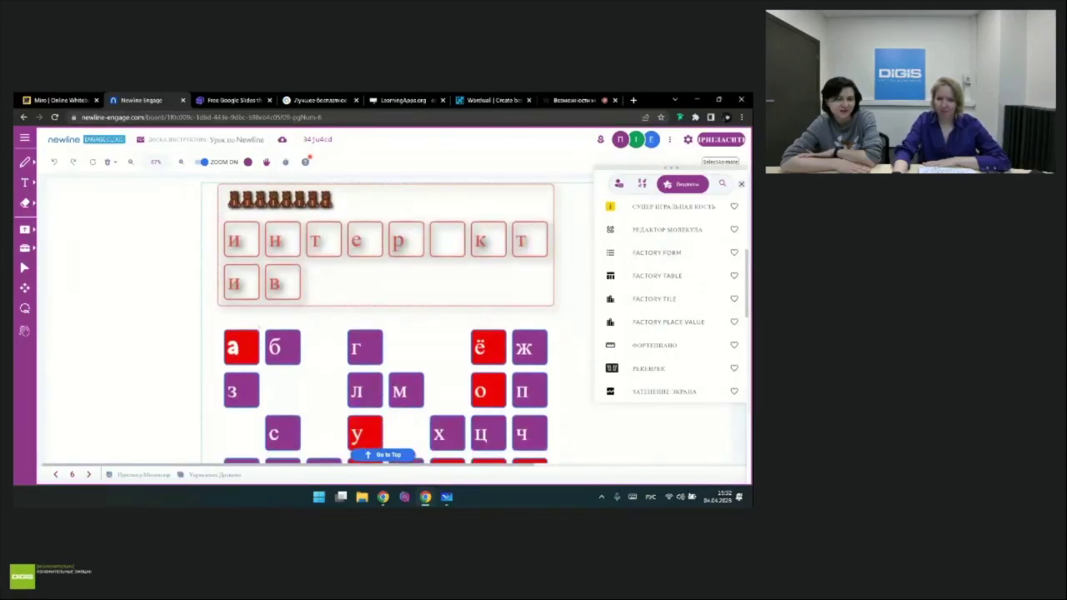
Step: Continue the word game on page 6 by guessing the letters а, ж, п, ц, о and щ
left_click(250, 350)
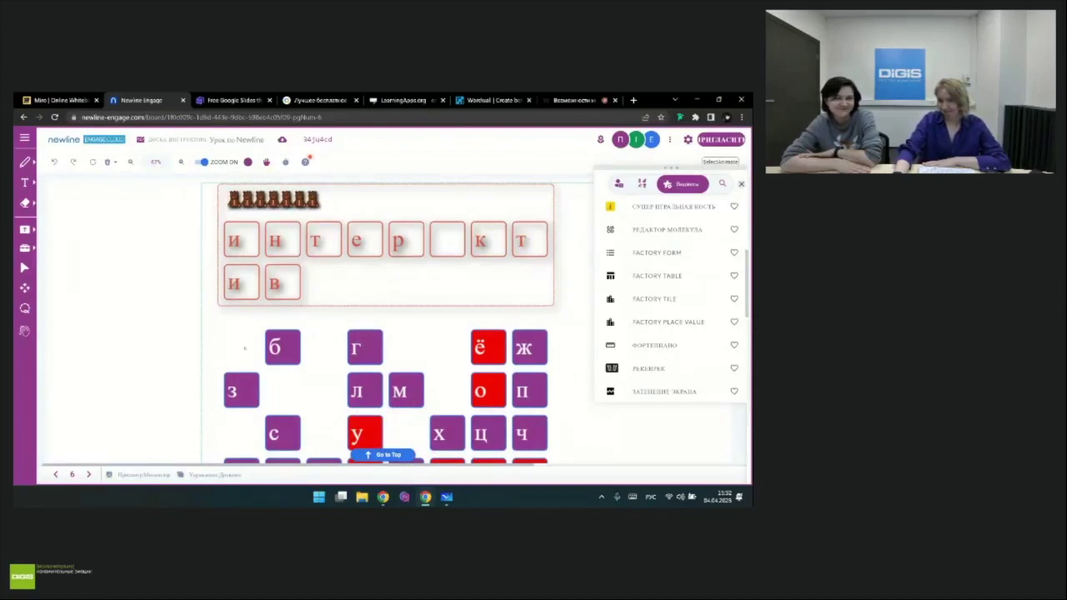
scroll(500, 316, "down", 1)
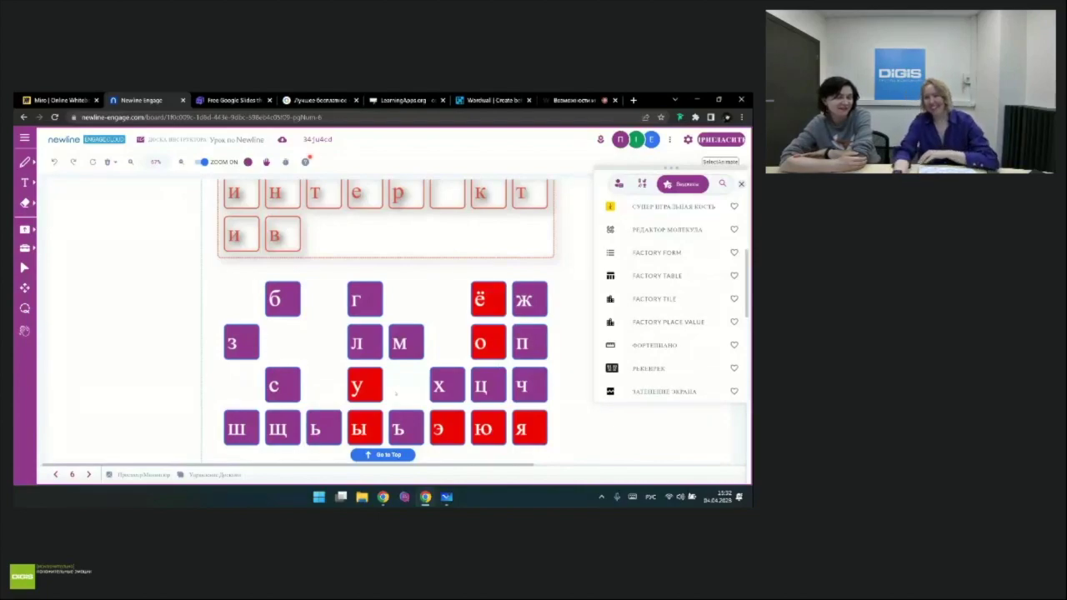
scroll(383, 323, "up", 1)
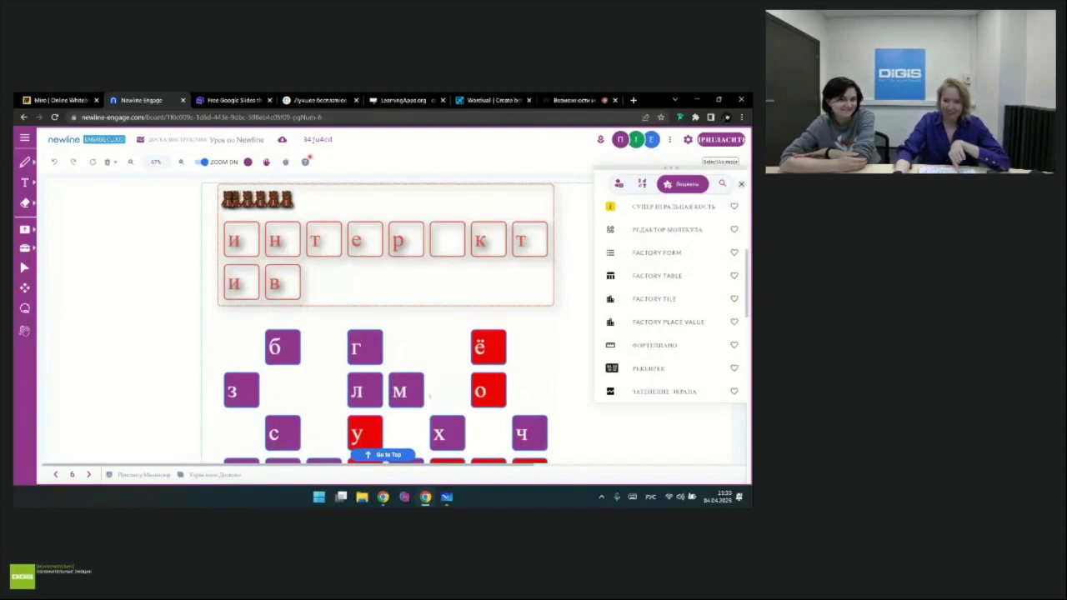
scroll(383, 325, "down", 2)
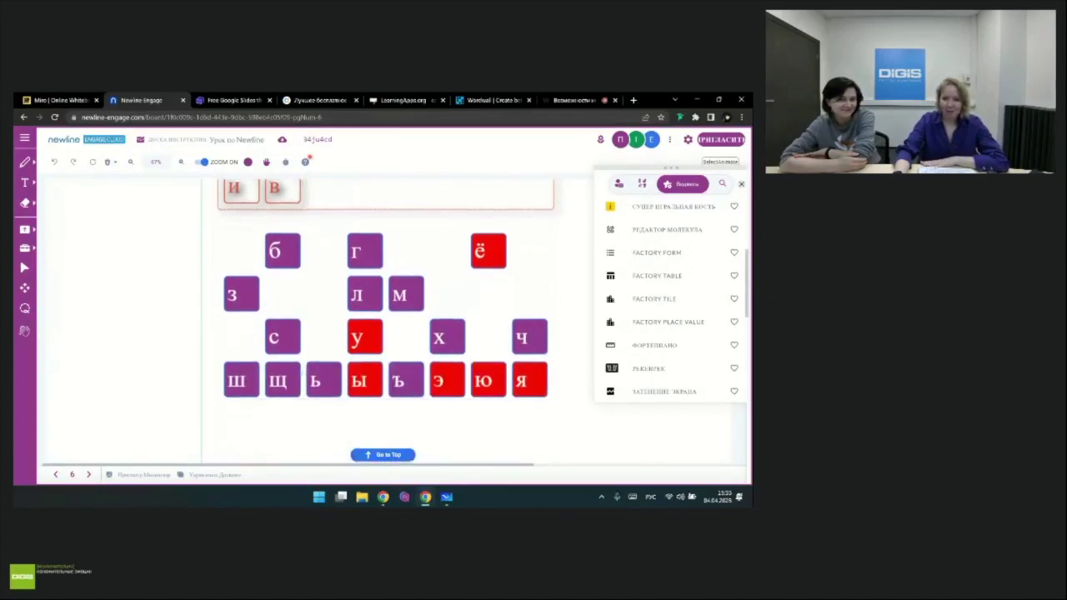
scroll(383, 325, "up", 2)
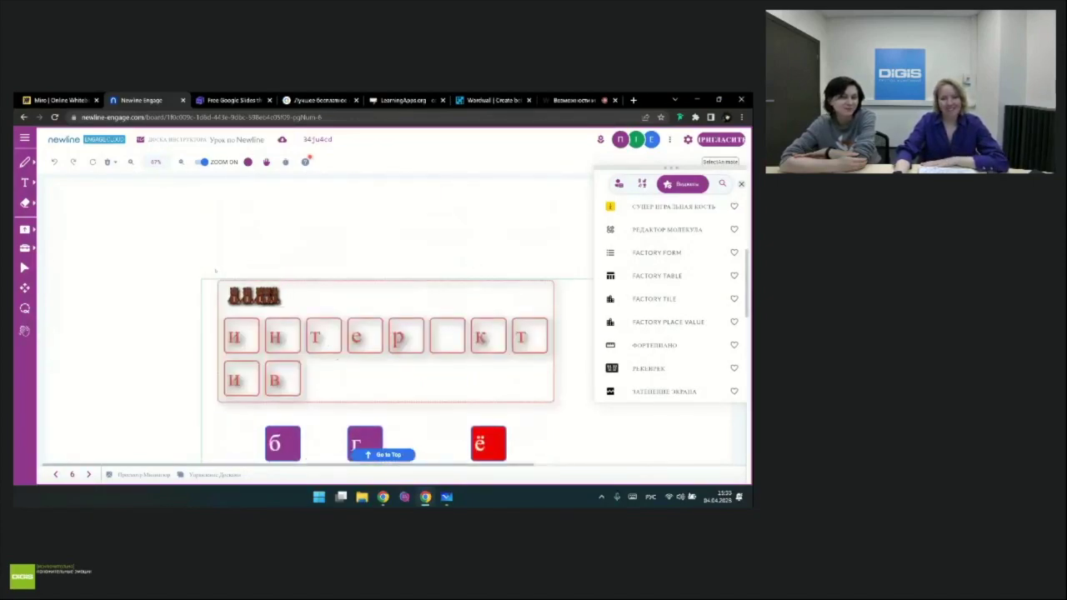
scroll(383, 325, "down", 2)
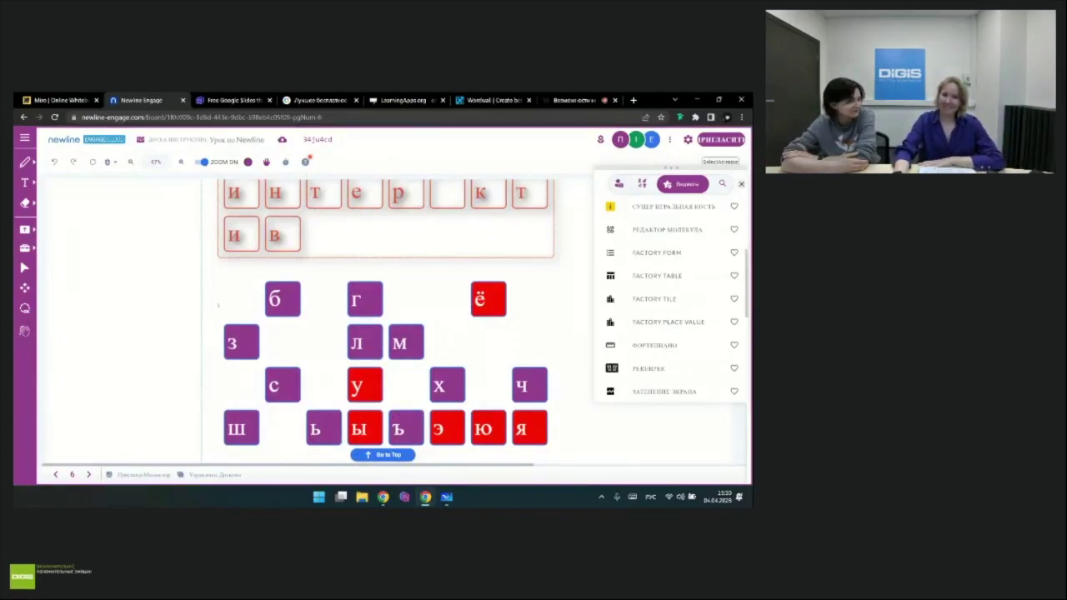
scroll(441, 321, "up", 2)
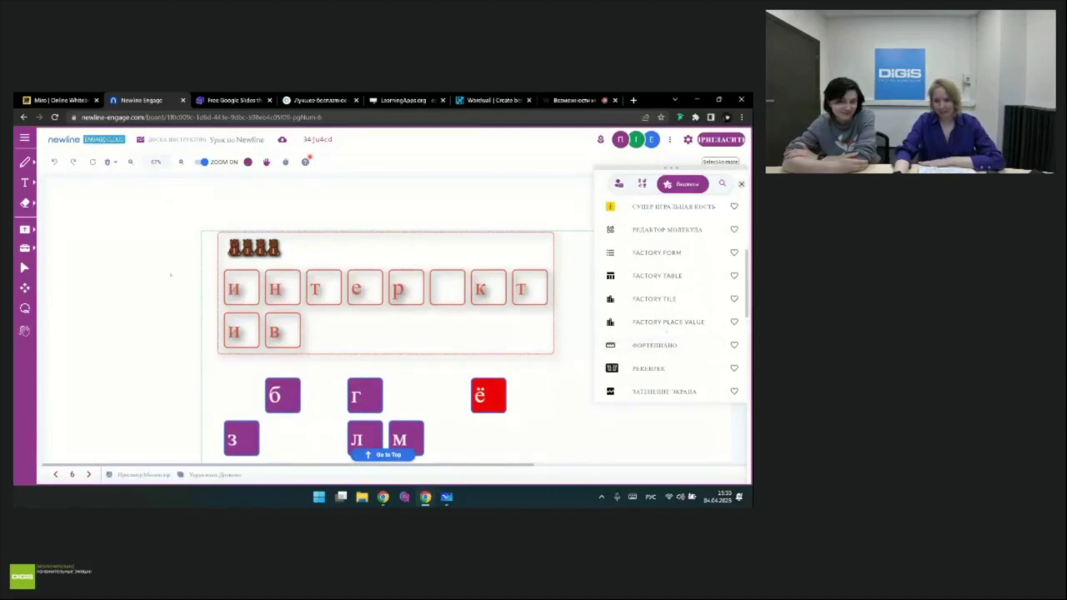
scroll(375, 334, "down", 2)
scroll(671, 300, "down", 2)
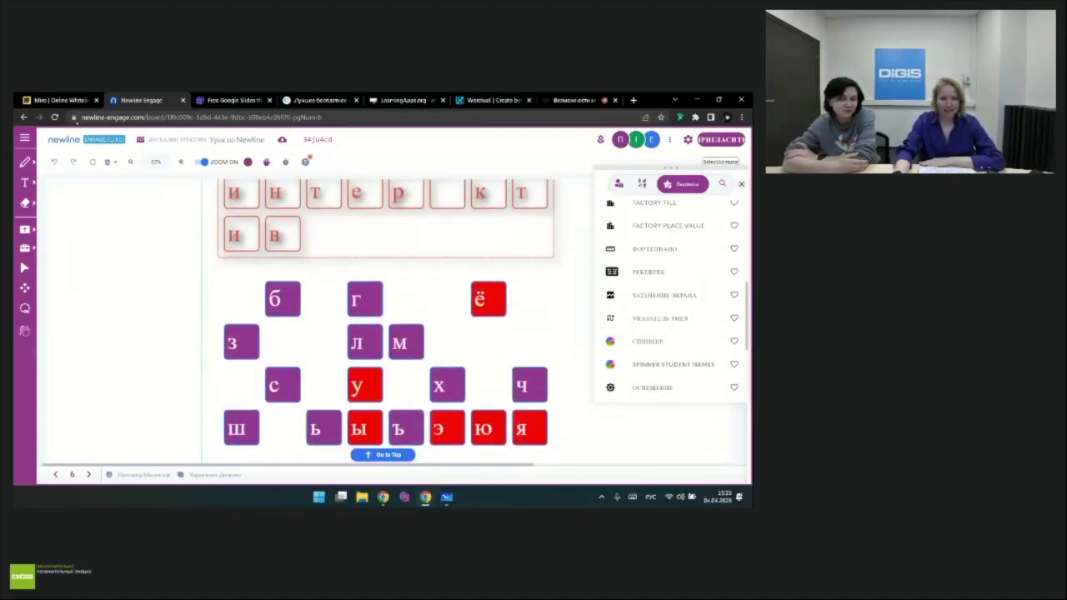
Step: Go to page 7 and open a new Factory Form widget
left_click(89, 474)
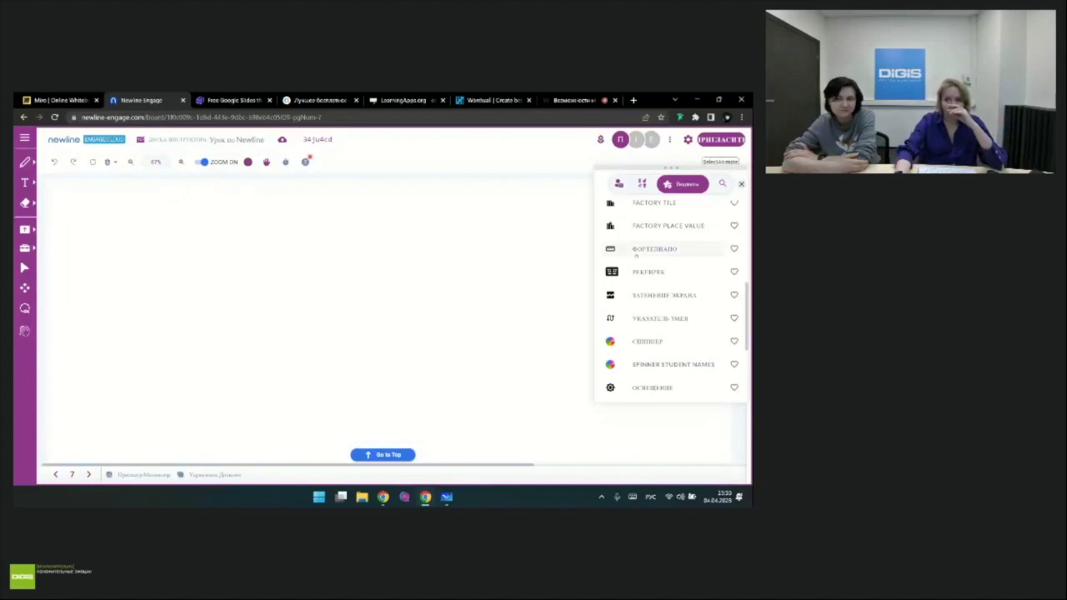
scroll(635, 255, "up", 2)
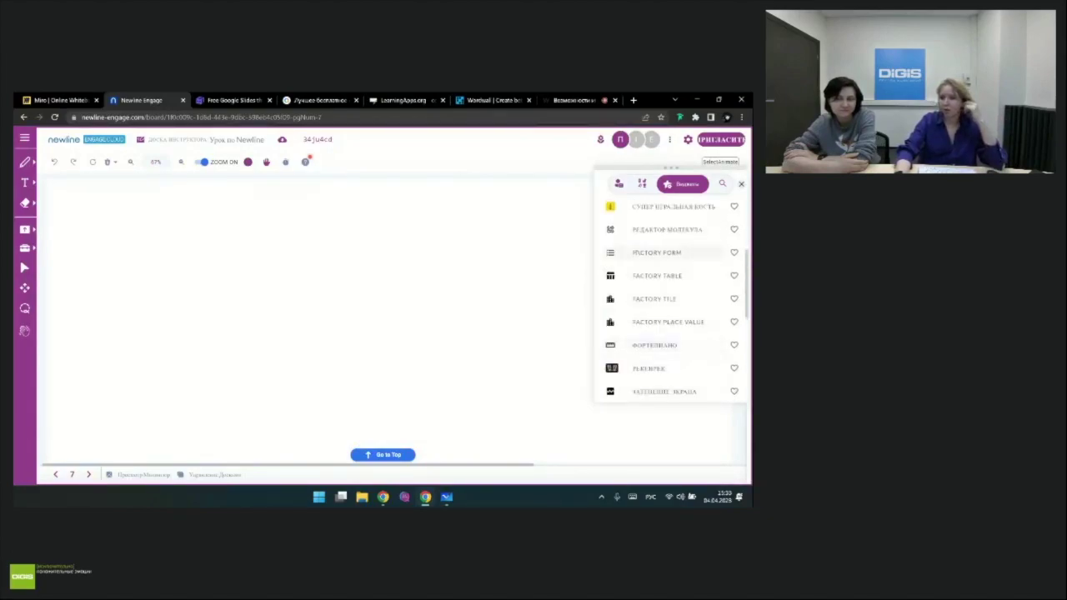
left_click(641, 253)
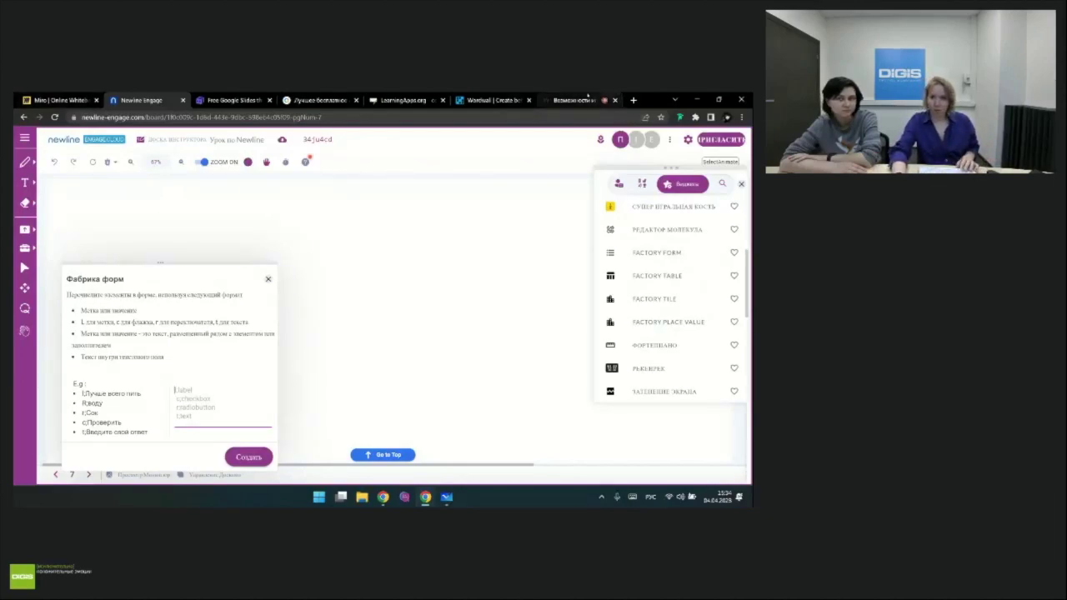
Step: Create a form from the webinar chat text "Куда на курортных пляжах просят не заплывать отдыхающих?" with options За горизонт, За границу, В камыши, За буйки
key("ctrl+9")
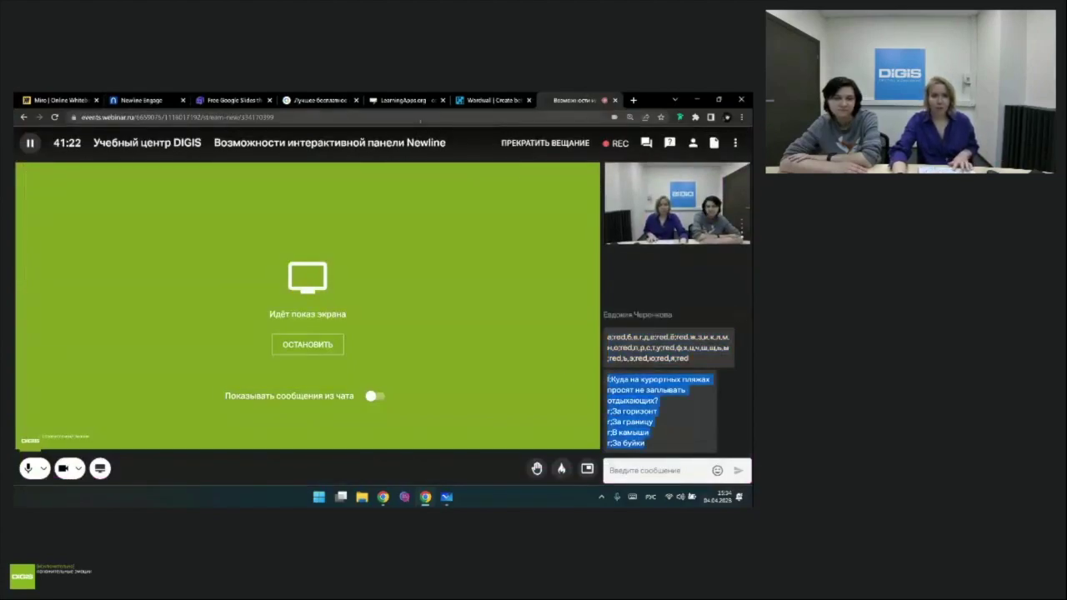
left_click(142, 100)
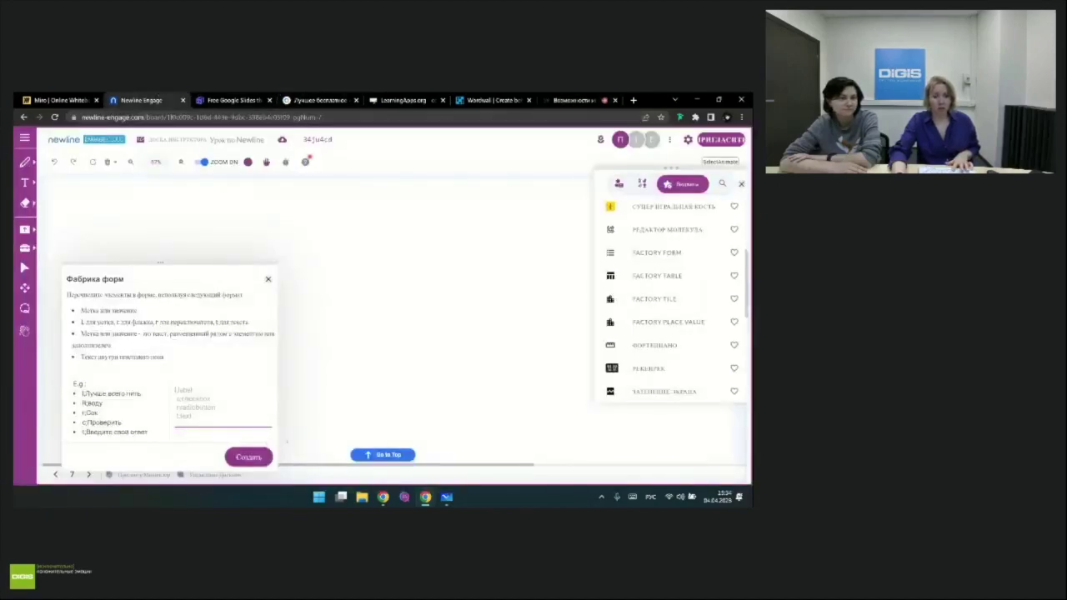
key("ctrl+v")
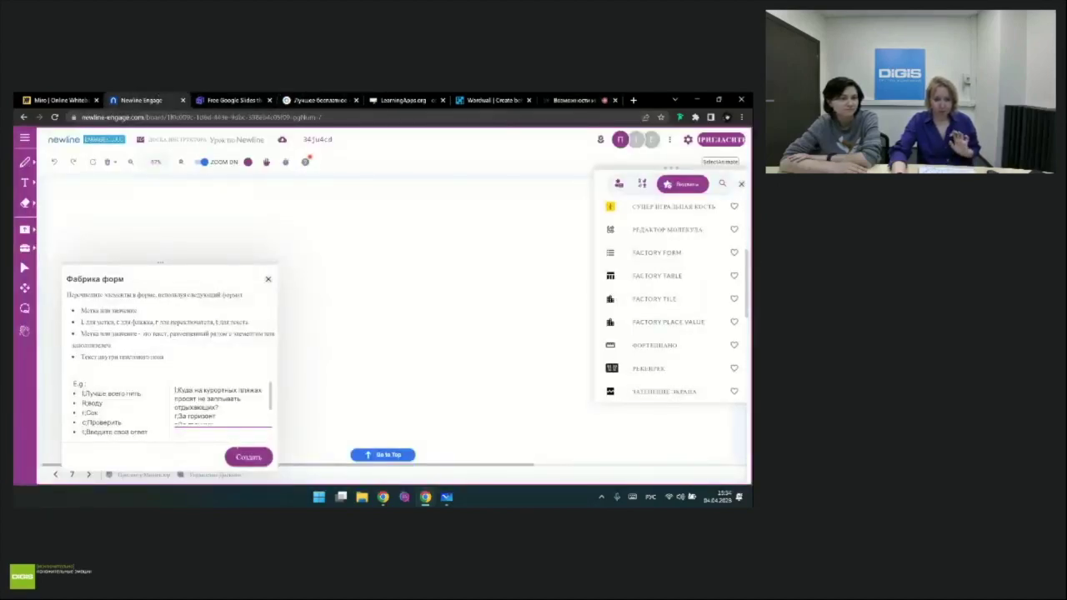
left_click(242, 456)
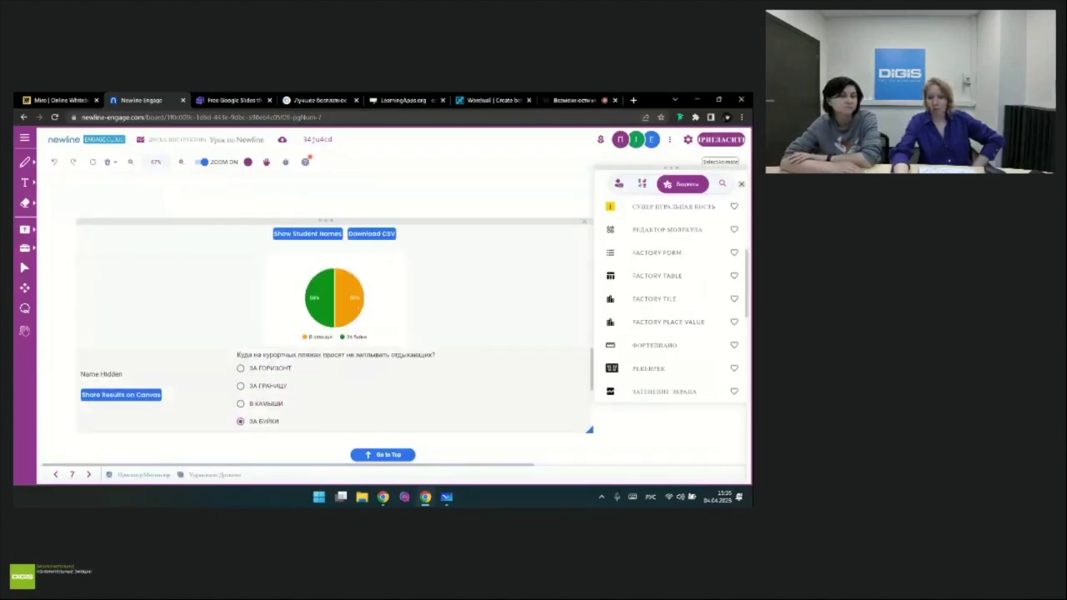
Step: Inspect the pie chart of the form's answers, show the student names, and go to page 8
mouse_move(320, 304)
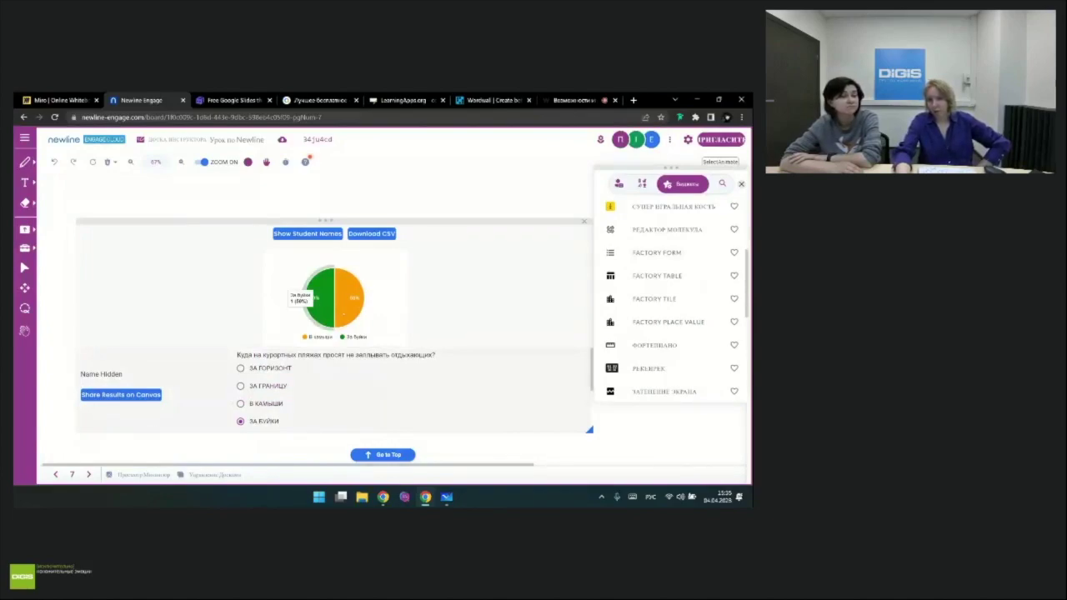
left_click(314, 234)
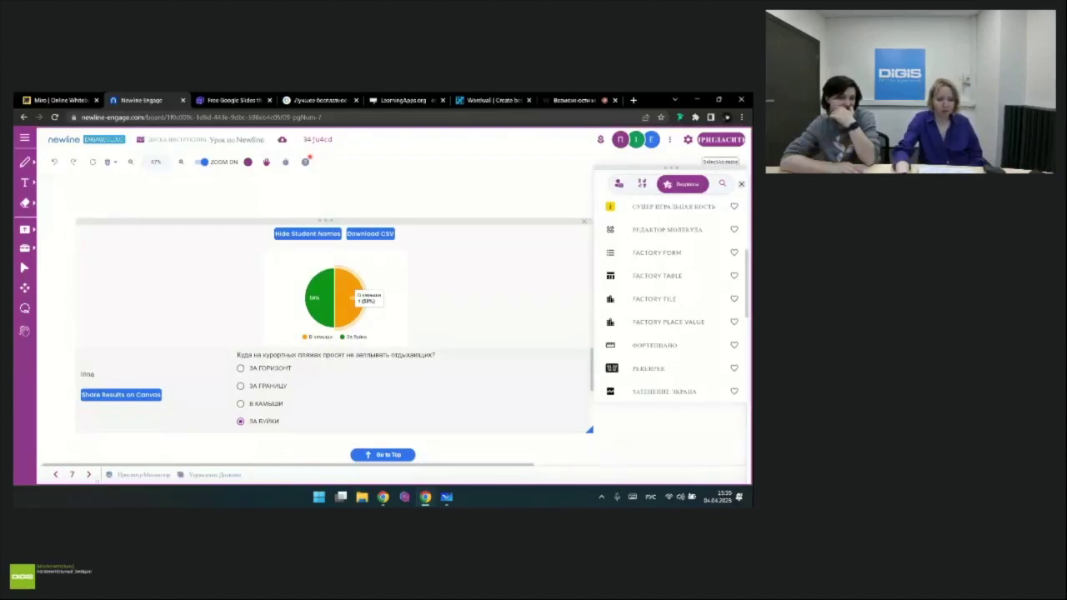
left_click(88, 474)
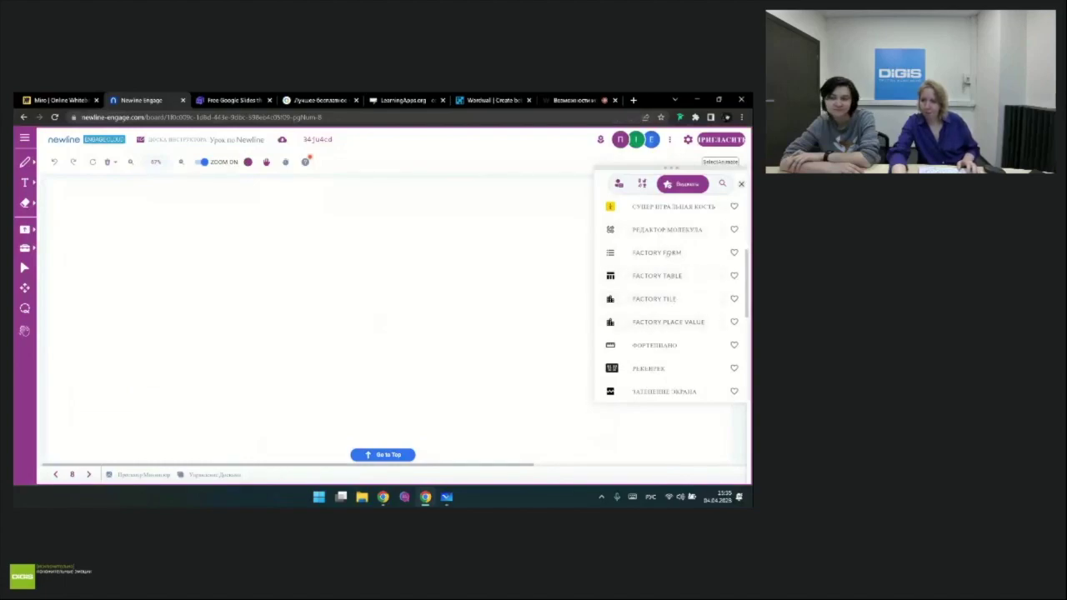
Step: Open a new Factory Form widget on page 8 and start its definition with the label code "l;"
left_click(656, 252)
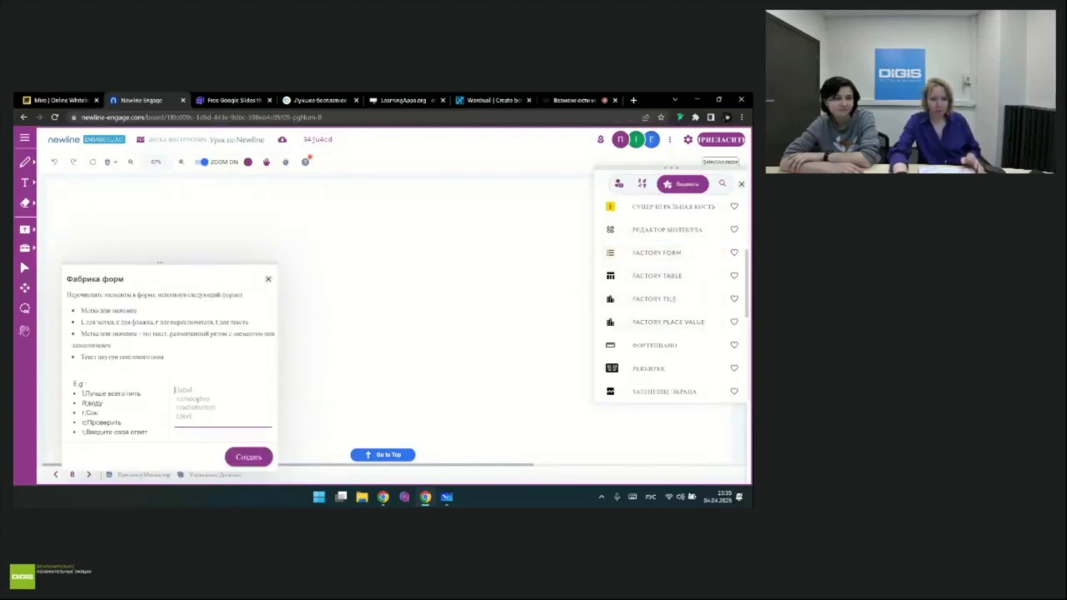
type("д")
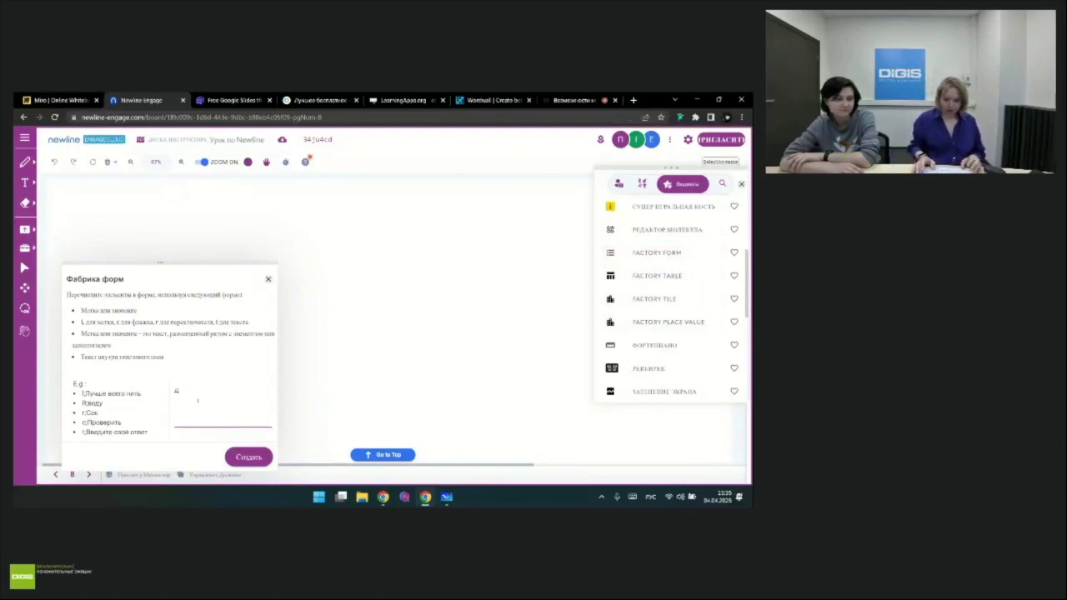
key("BackSpace")
key("alt+shift")
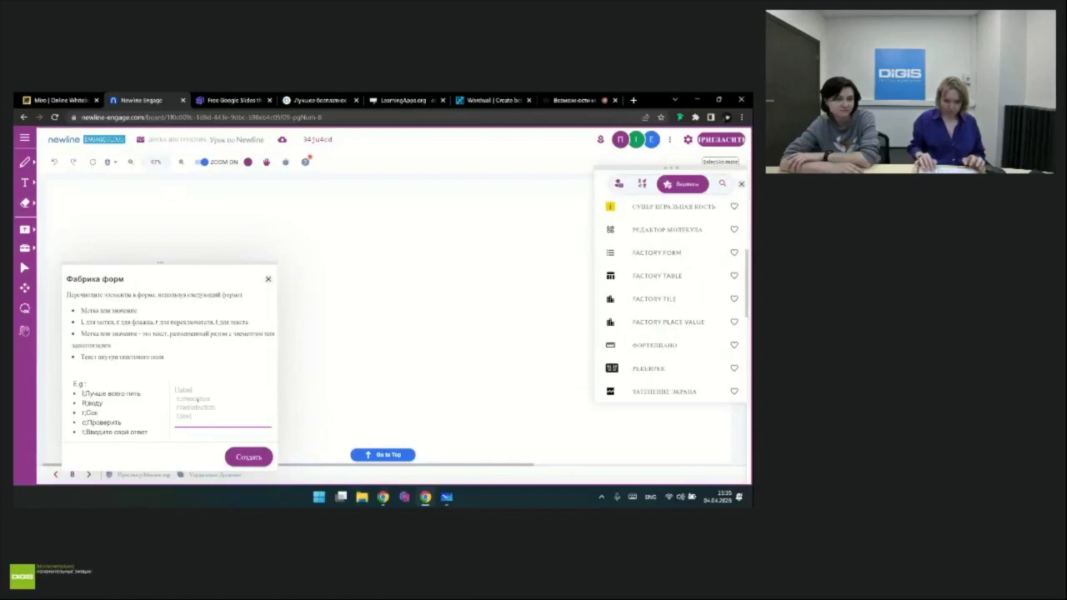
type("l")
key("BackSpace")
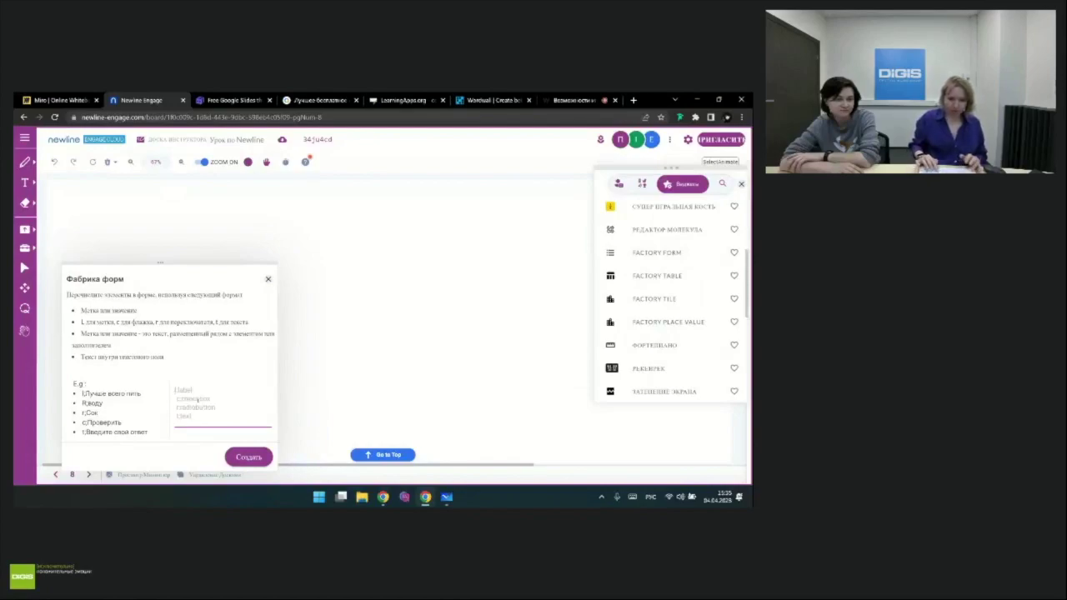
type("д")
key("BackSpace")
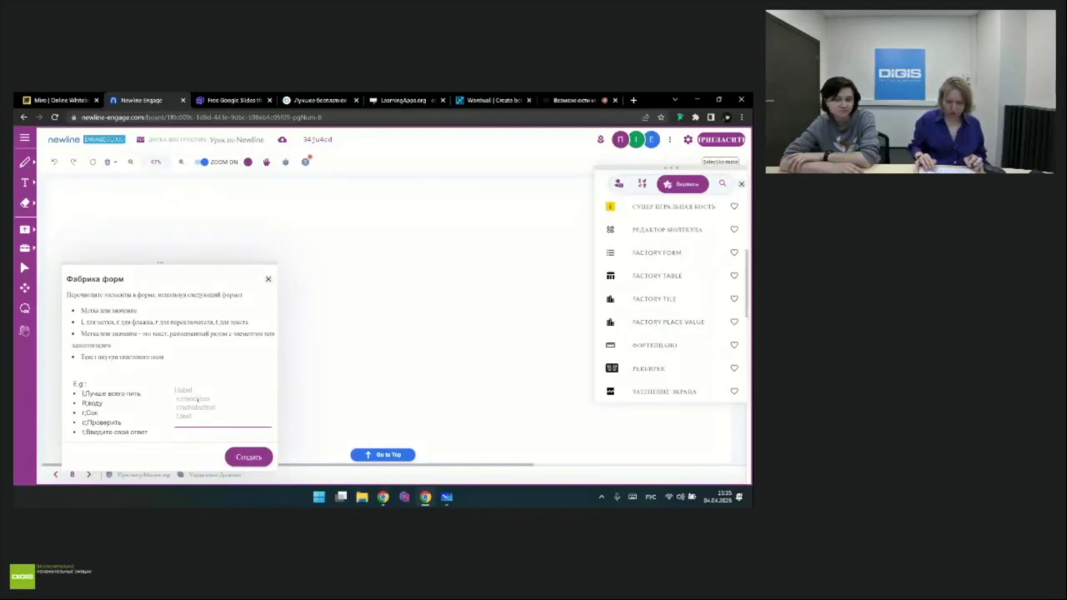
type("д")
key("BackSpace")
key("alt+shift")
type("l:")
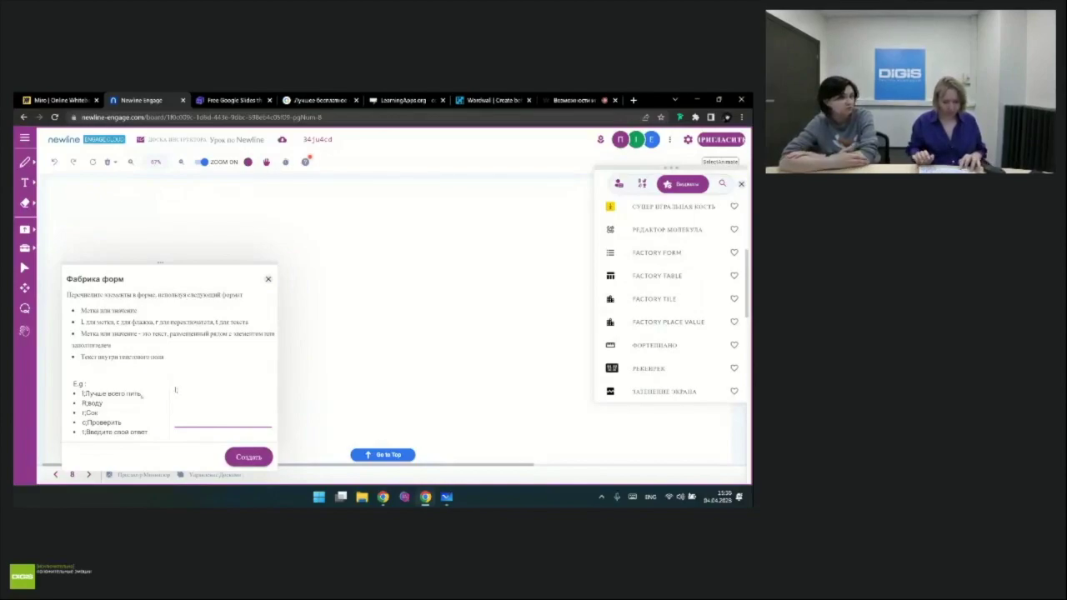
Step: Complete the form's label line with the text "Выберите полезную еду" and start a new line
key("alt+shift")
type("Вы")
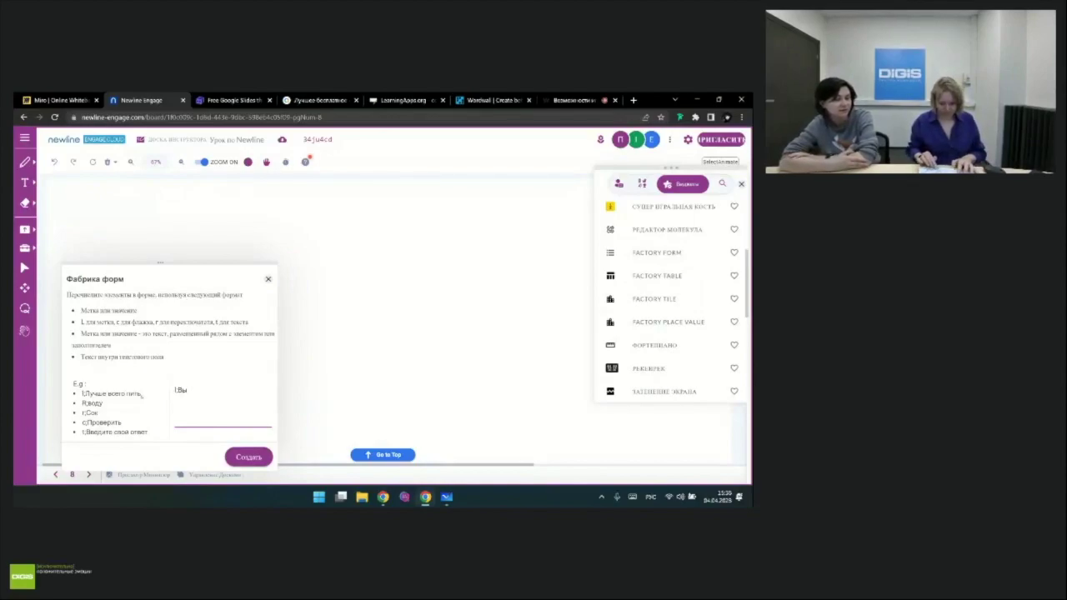
type("берите")
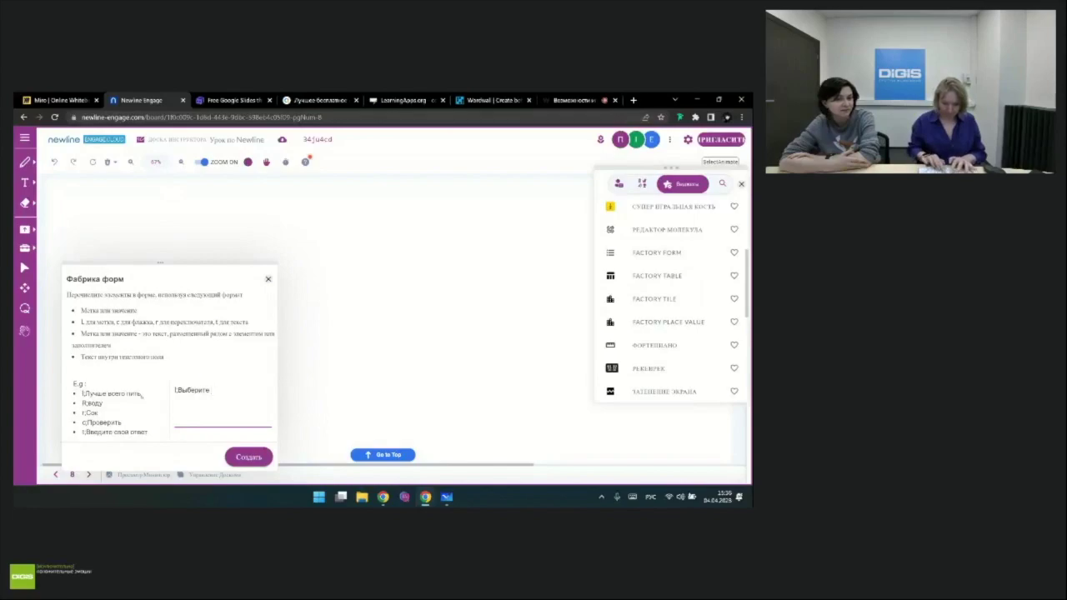
type(" полезную")
type("еду")
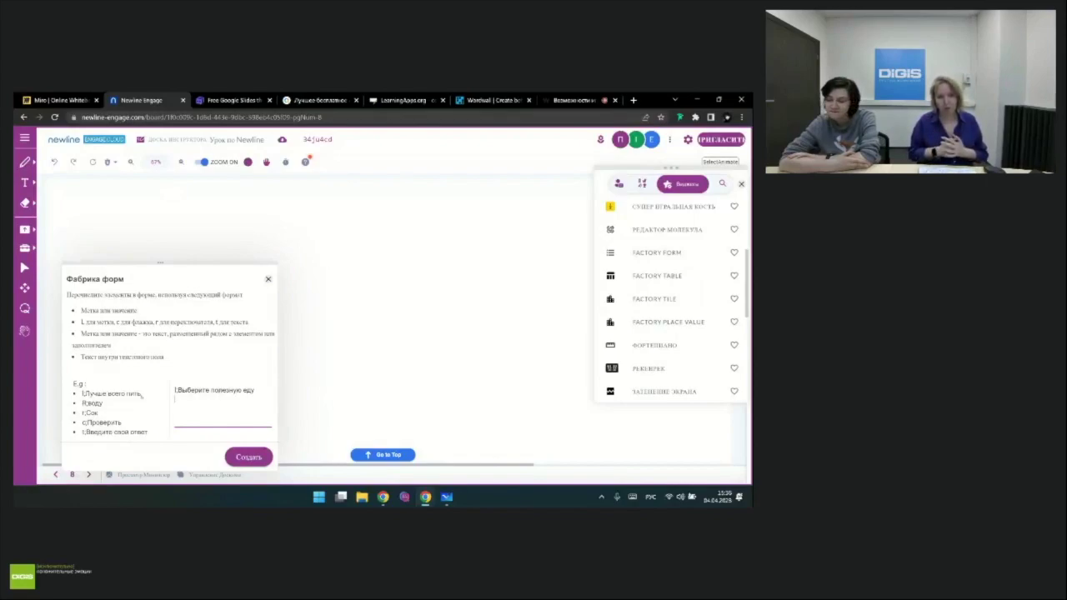
key("Return")
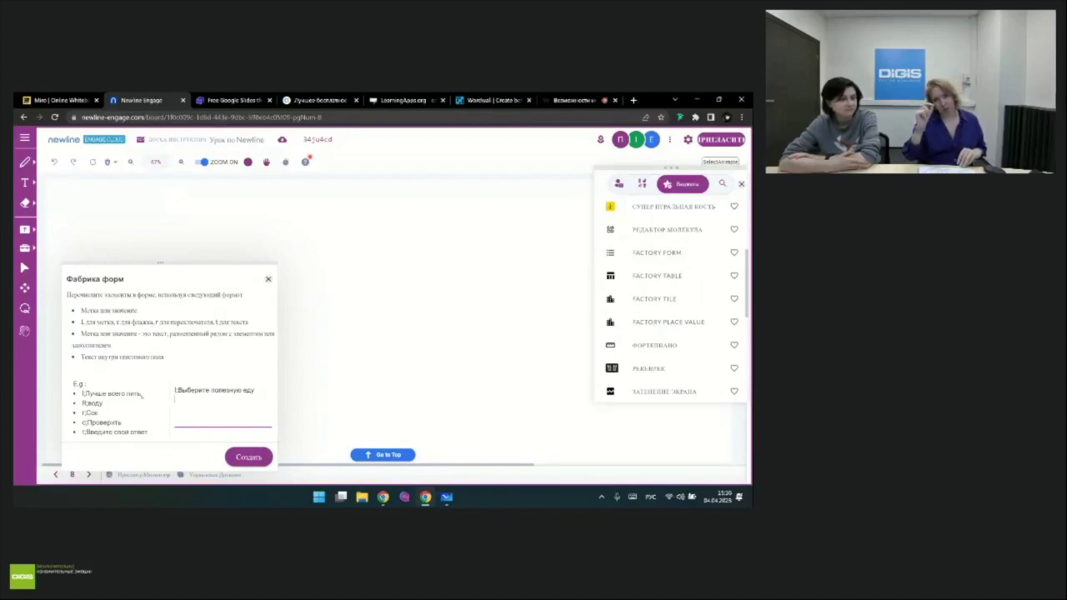
Step: Add the checkbox line "c;бургер" under the label, with no space after the semicolon
key("alt+shift")
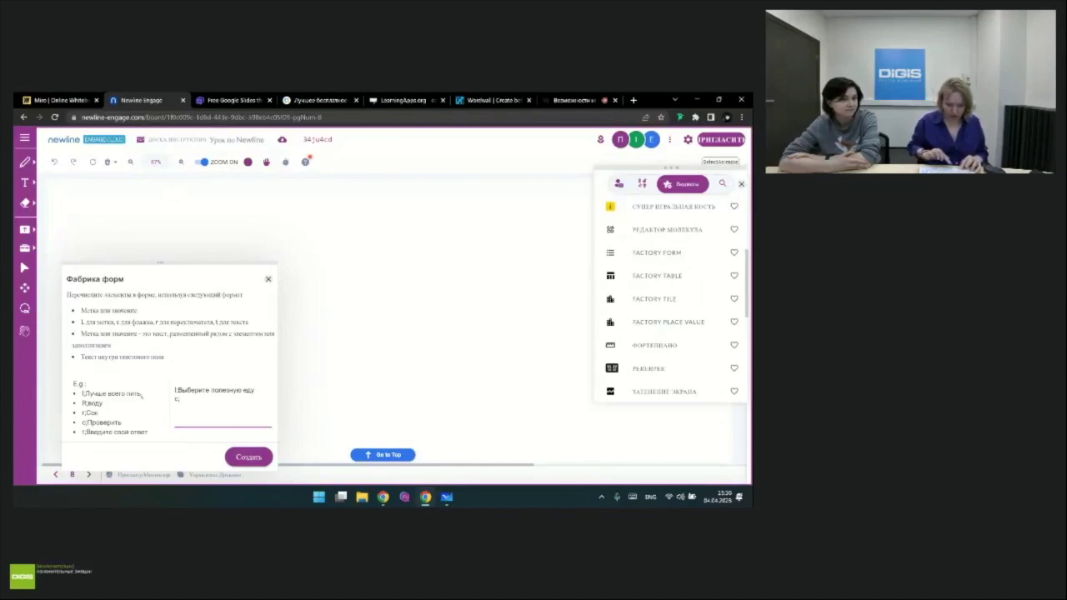
key("alt+shift")
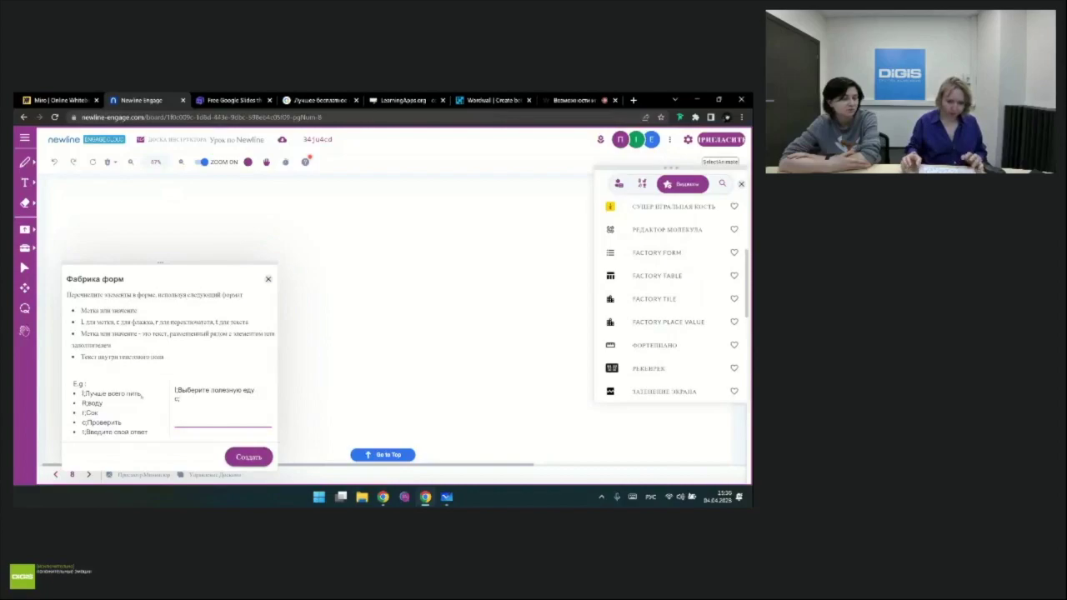
type("бургер")
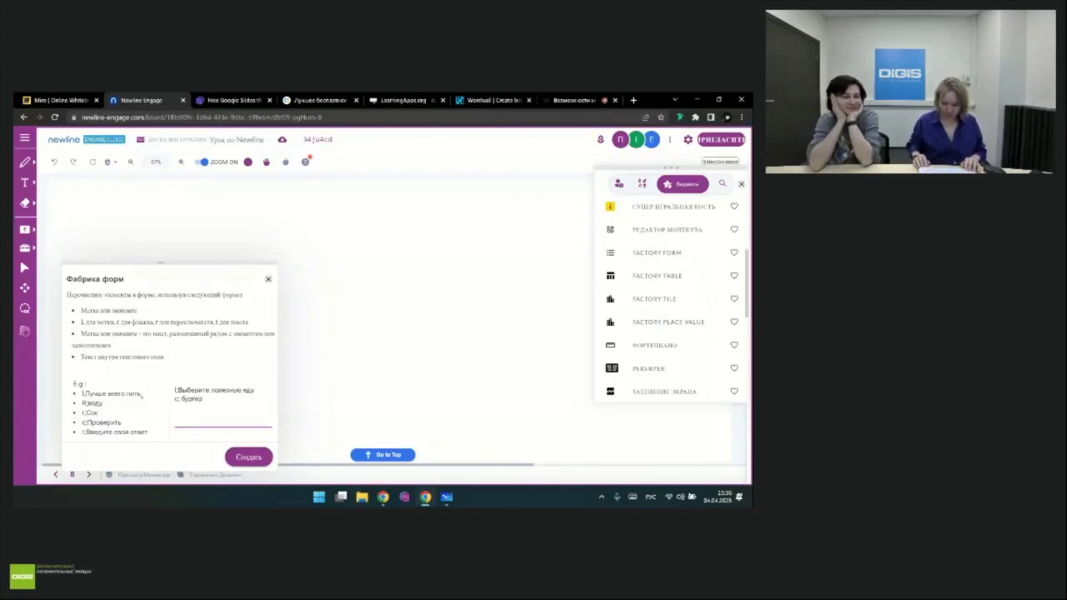
key("ctrl+shift+Left")
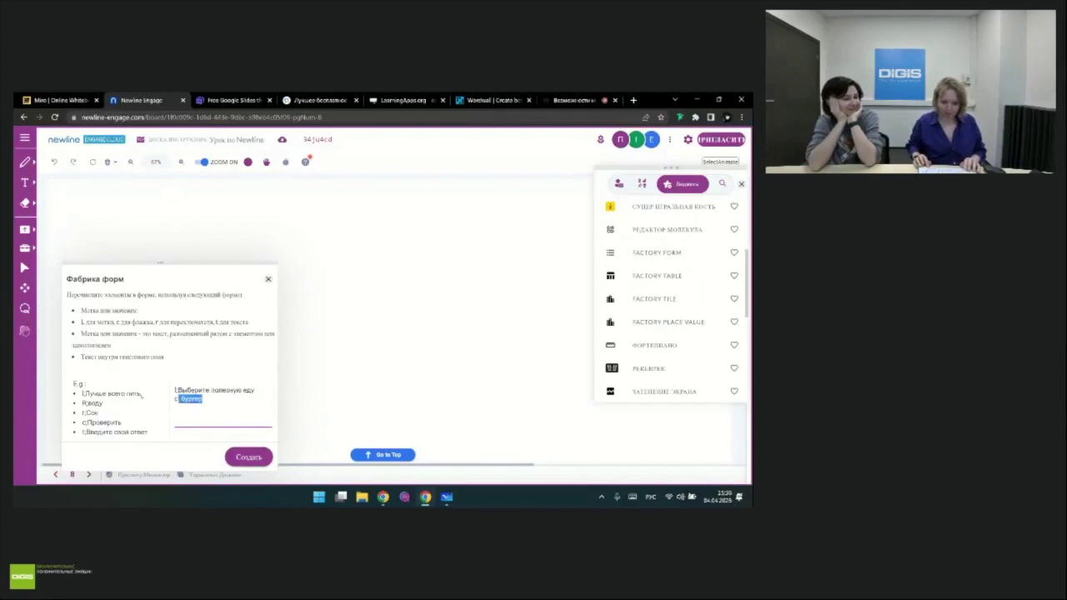
key("Right")
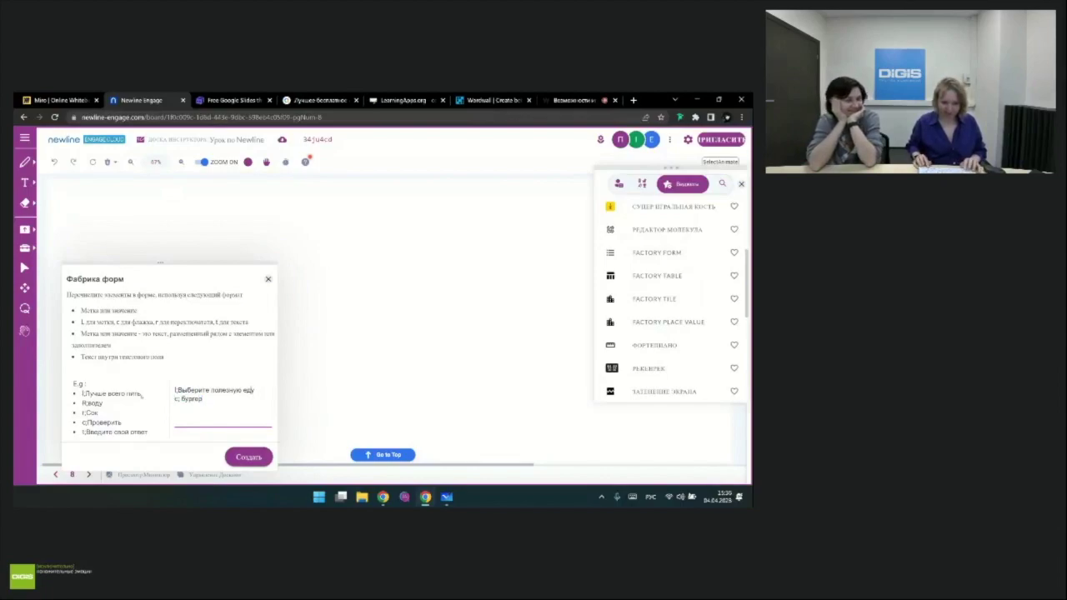
key("Home")
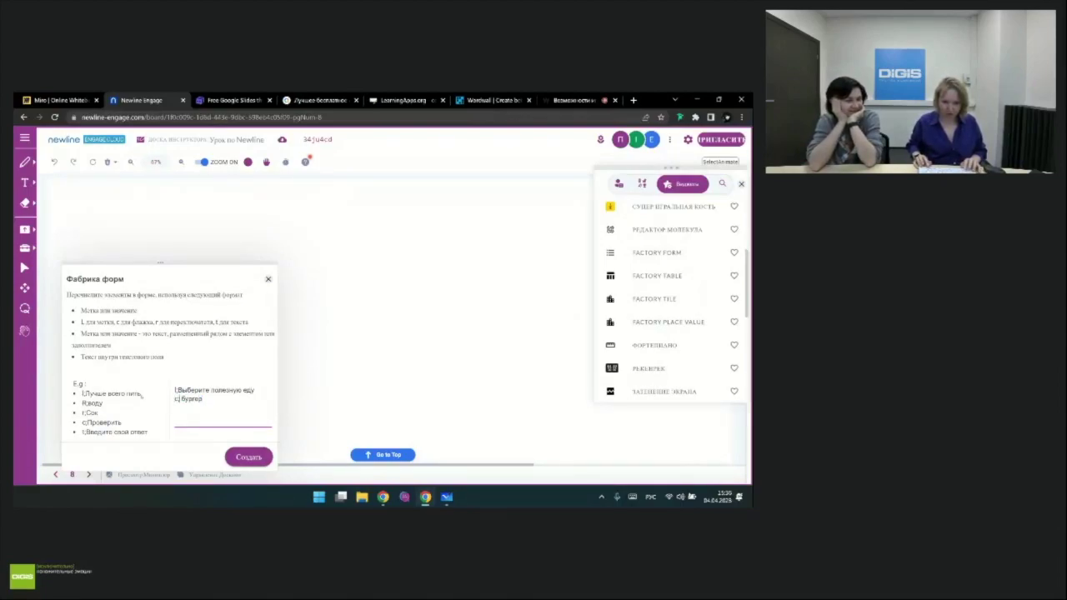
key("Delete")
type("Б")
key("BackSpace")
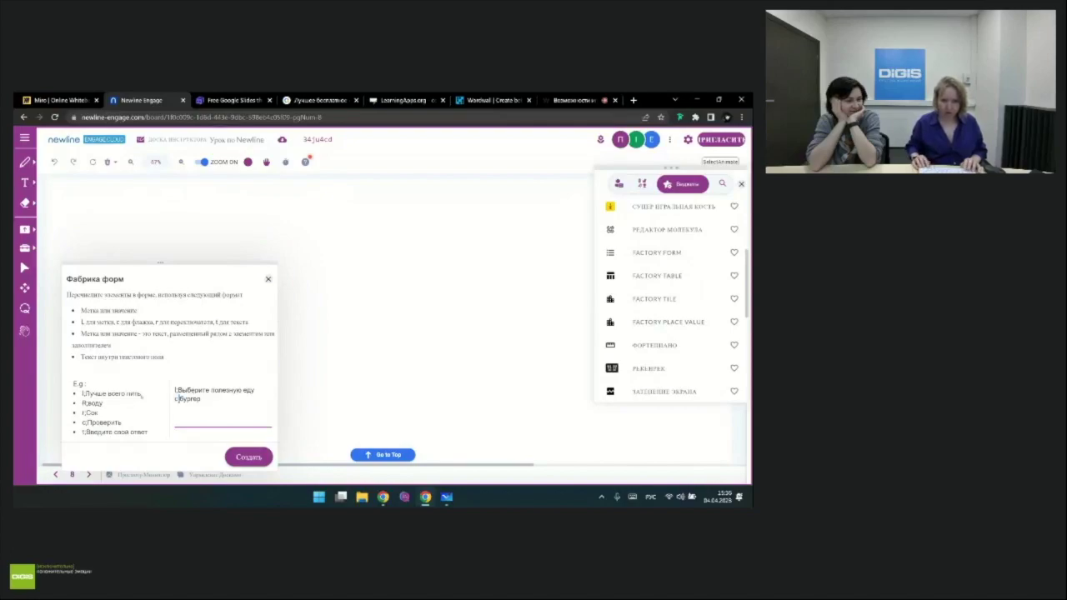
key("shift+Home")
key("Right")
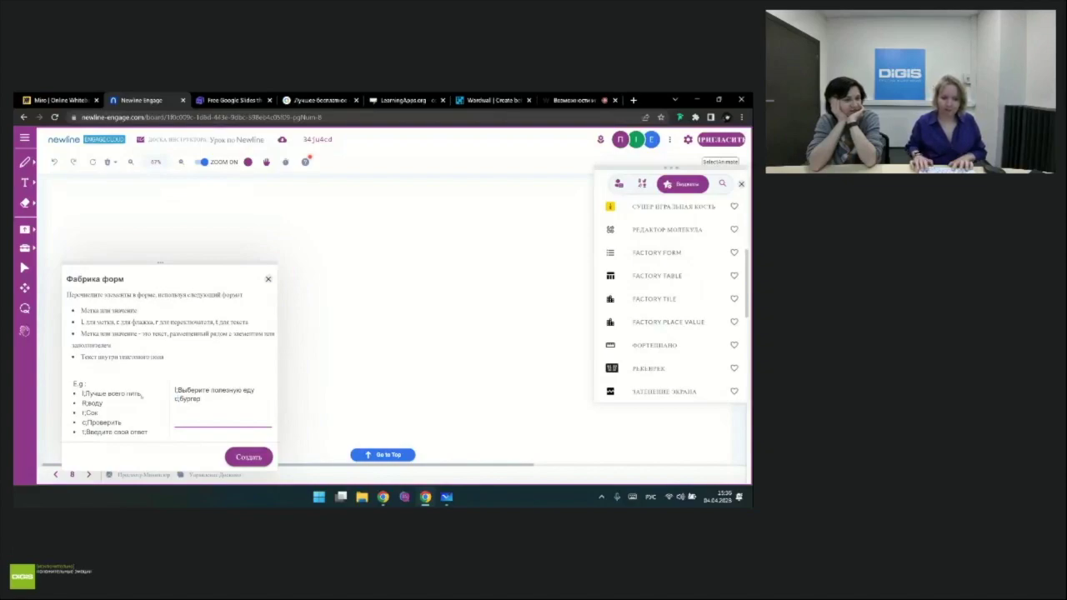
Step: Add two more checkbox options to the form, "сельдерей" and "картошка фри", each on its own line
type("с;")
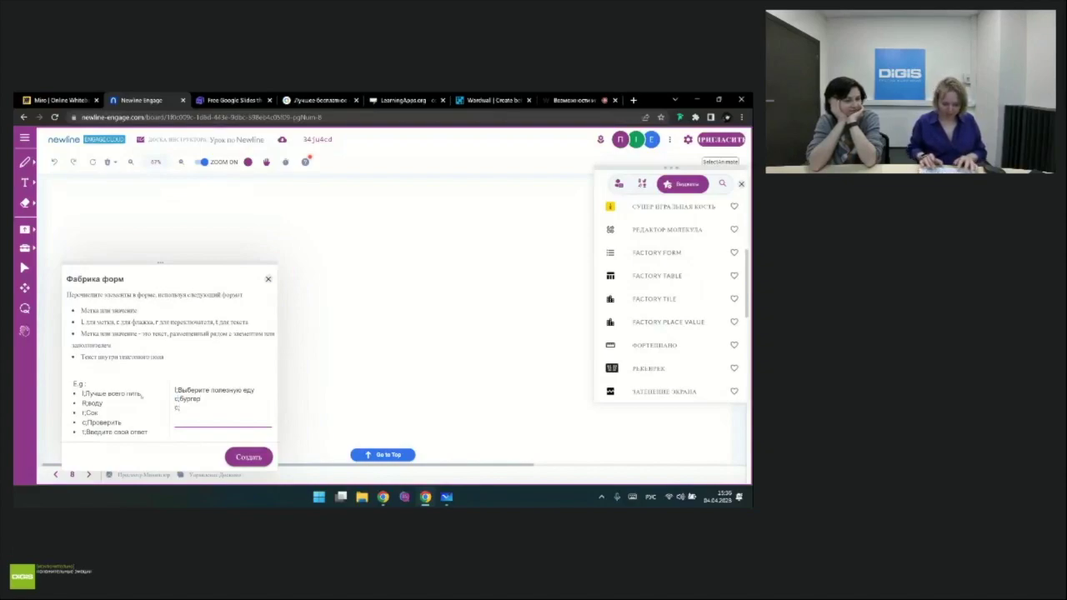
type("сельдерей")
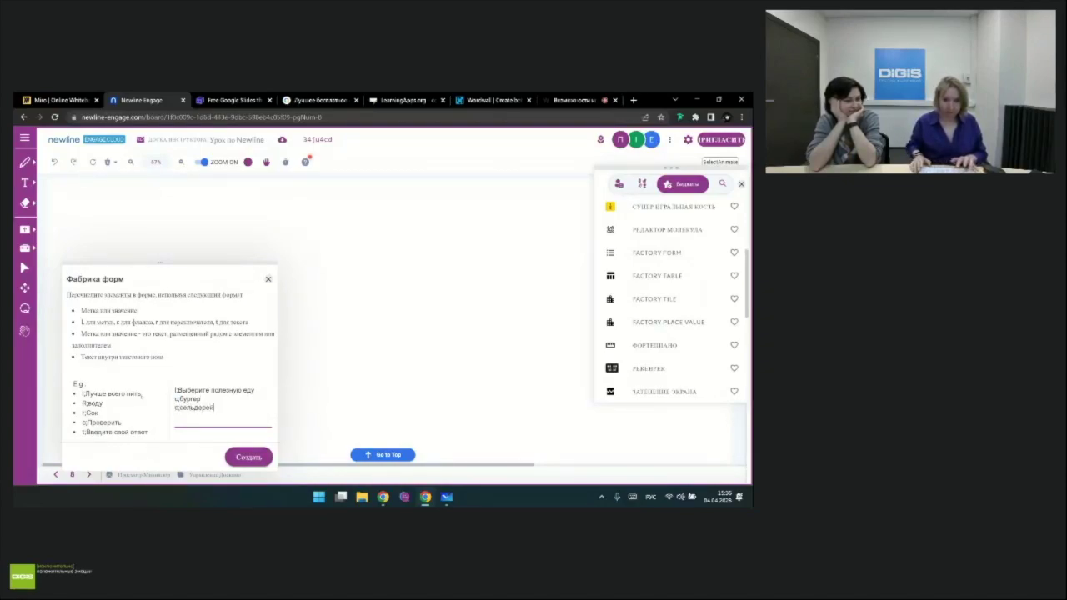
key("Return")
type("с;")
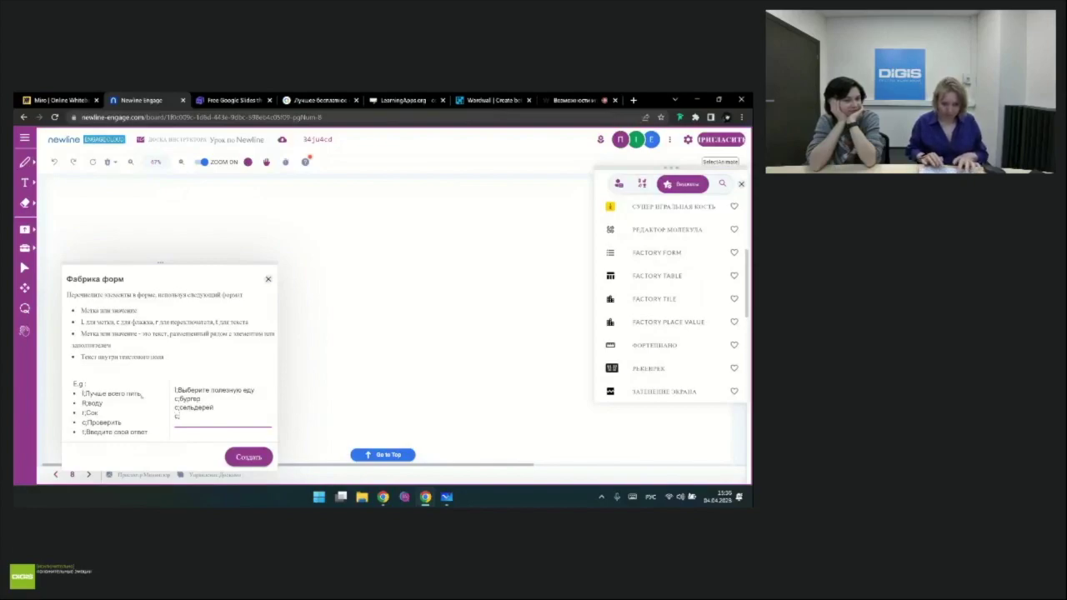
type("карто")
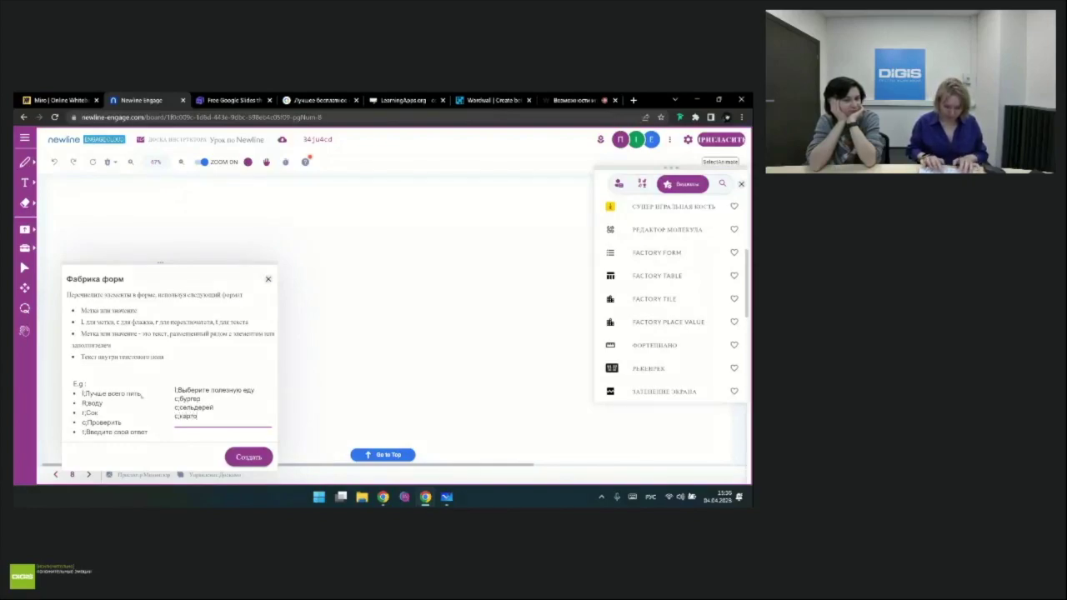
type("шка фри")
key("Return")
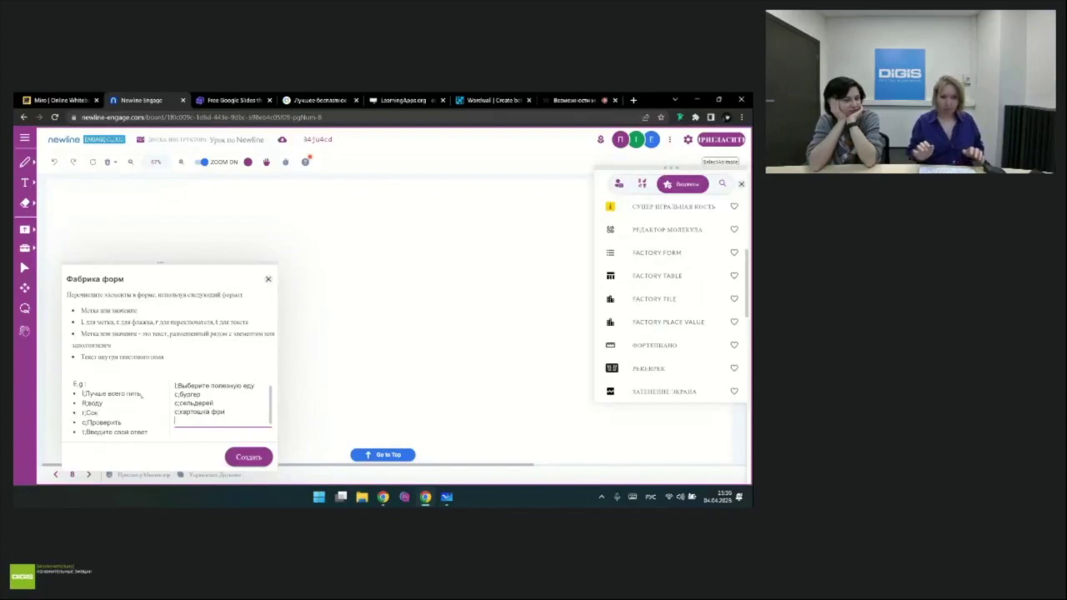
Step: Add the checkbox option "томат" without a leading space and a text field "введите свой ответ", and create the form
type("с;")
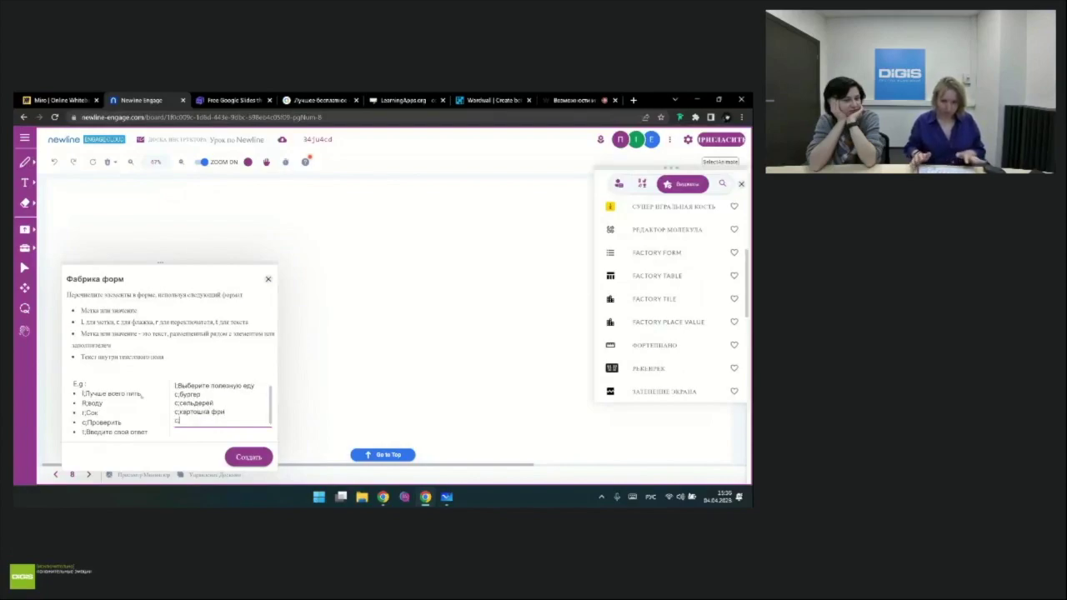
type("я")
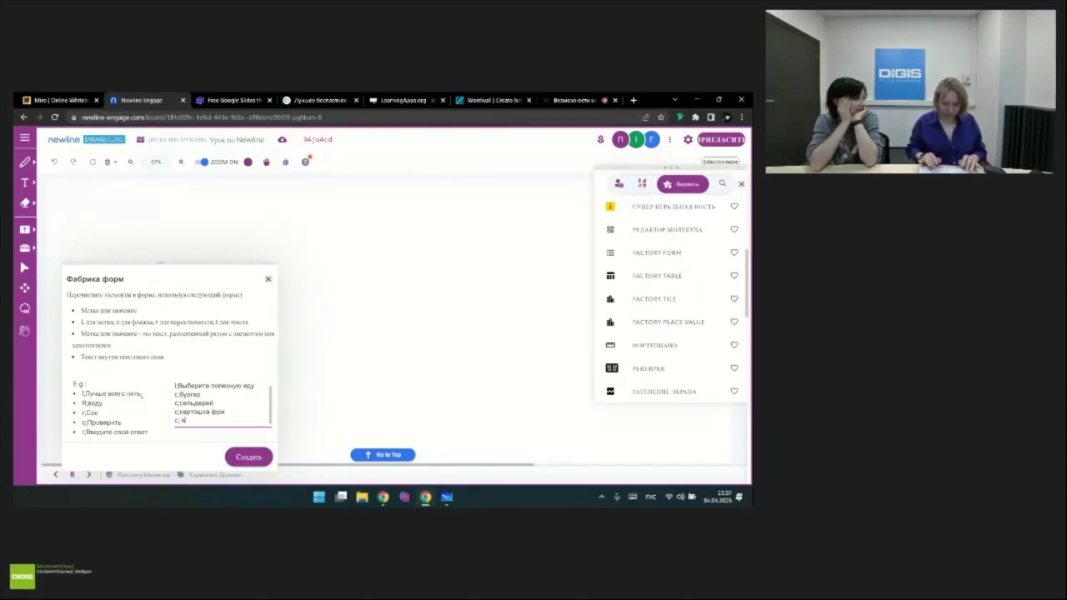
key("BackSpace")
type("томат")
key("Return")
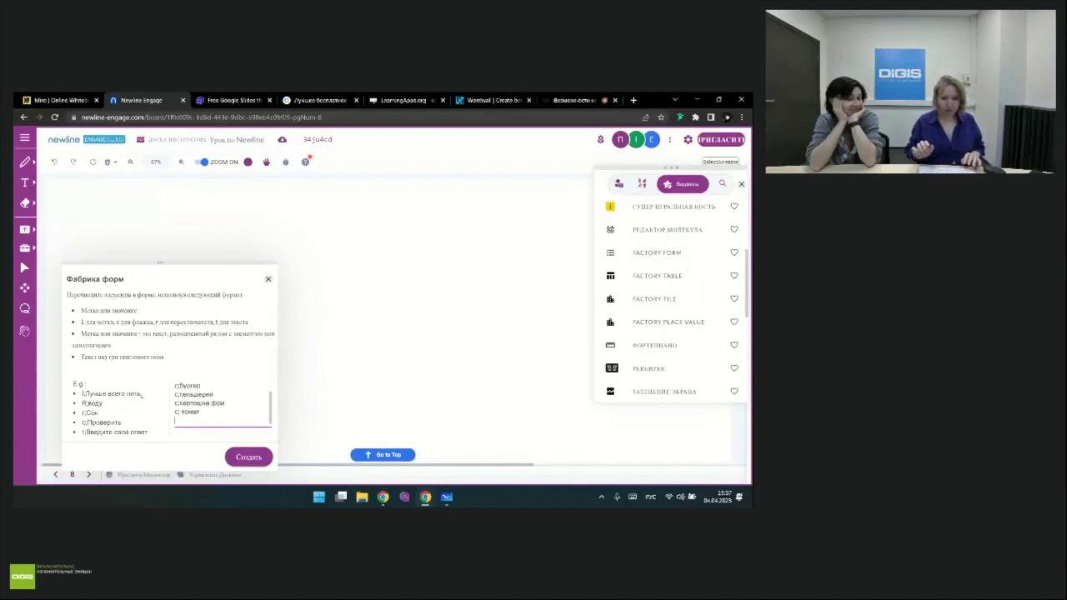
type("с")
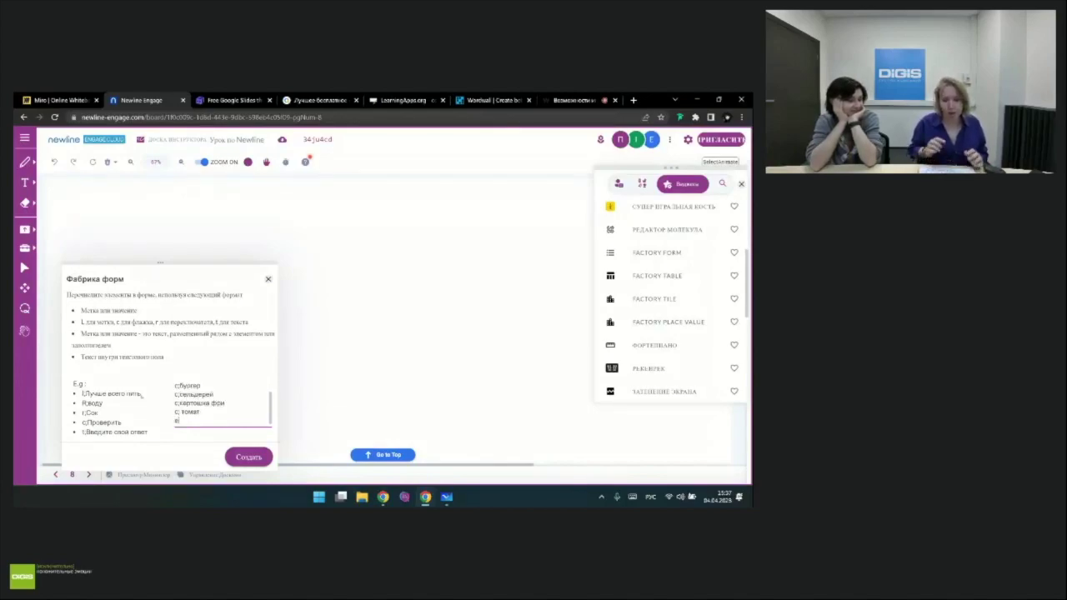
key("BackSpace")
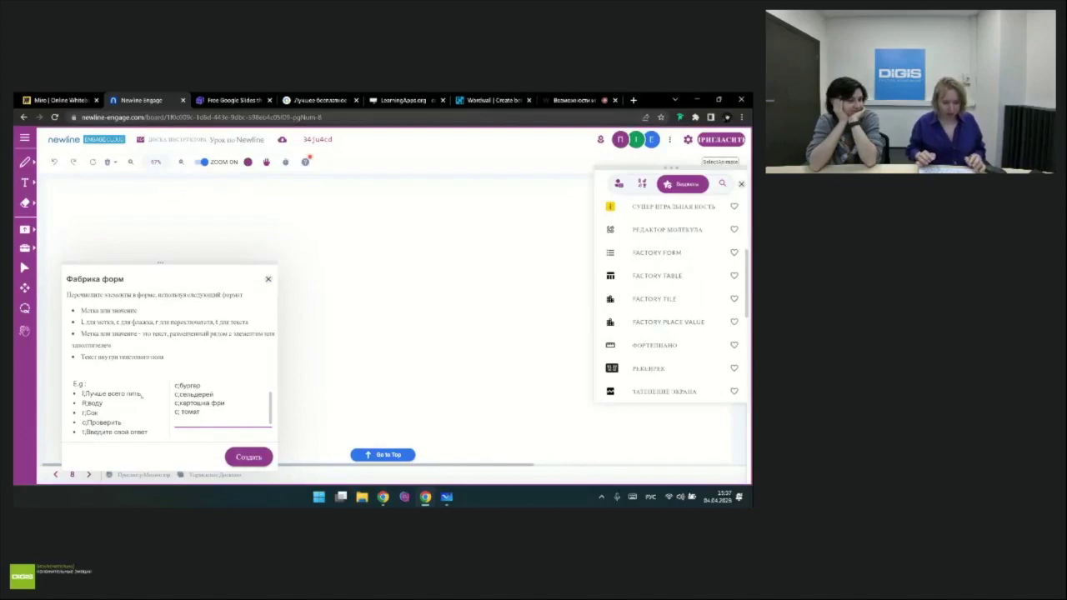
left_click(180, 412)
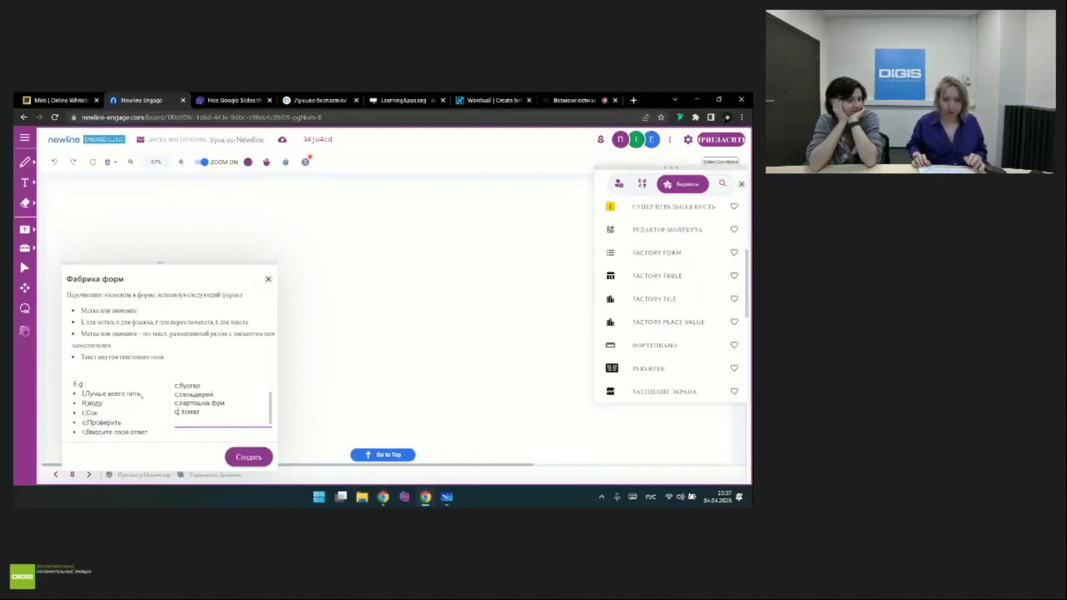
key("BackSpace")
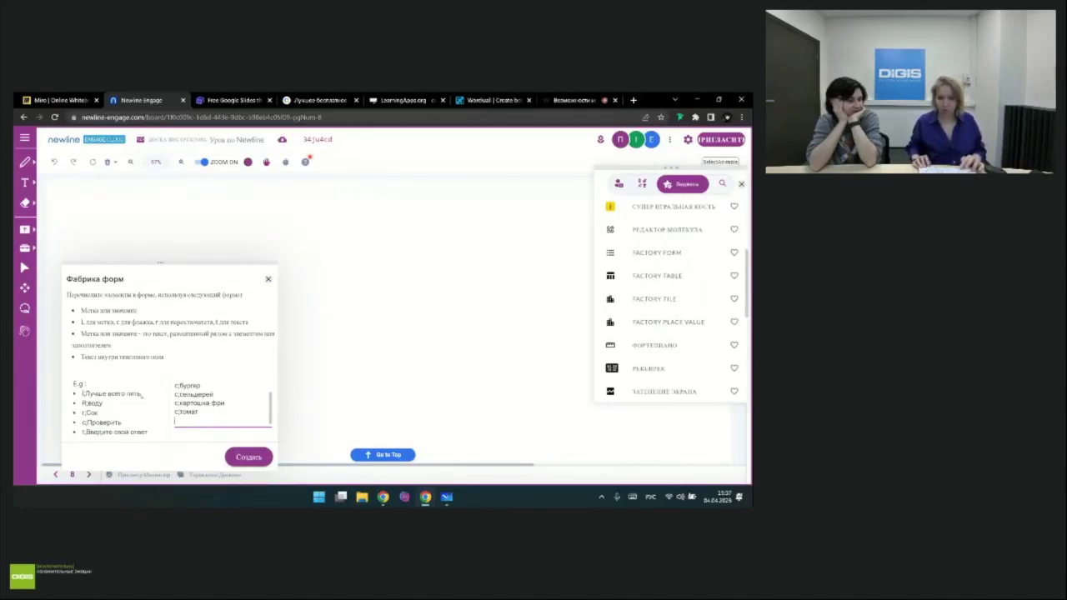
key("alt+shift")
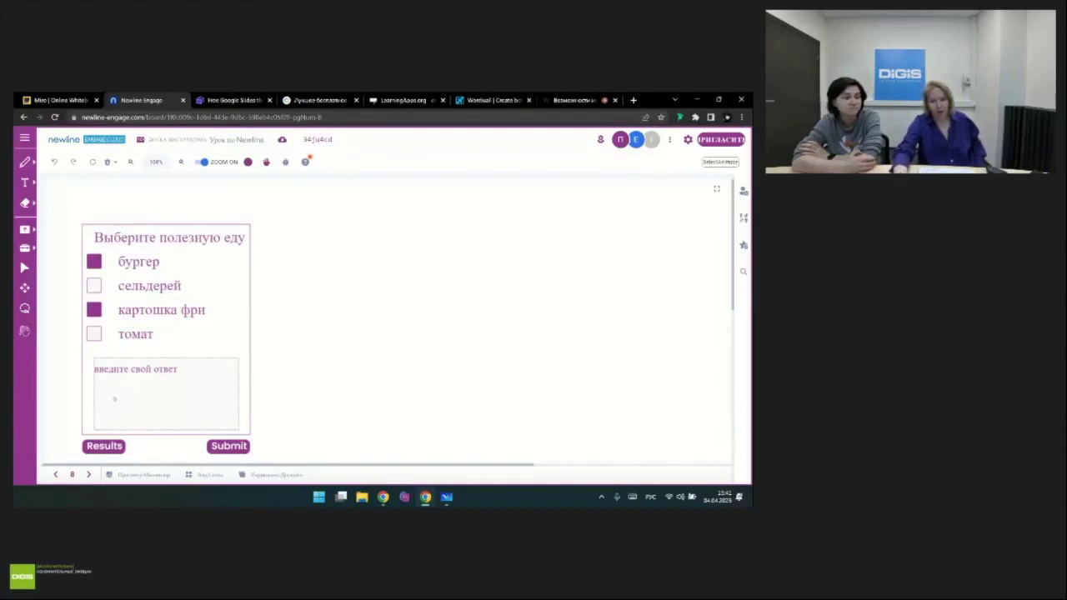
Step: Show the page thumbnails and look over the board's options for copying, PDF download, saving and sharing
left_click(138, 474)
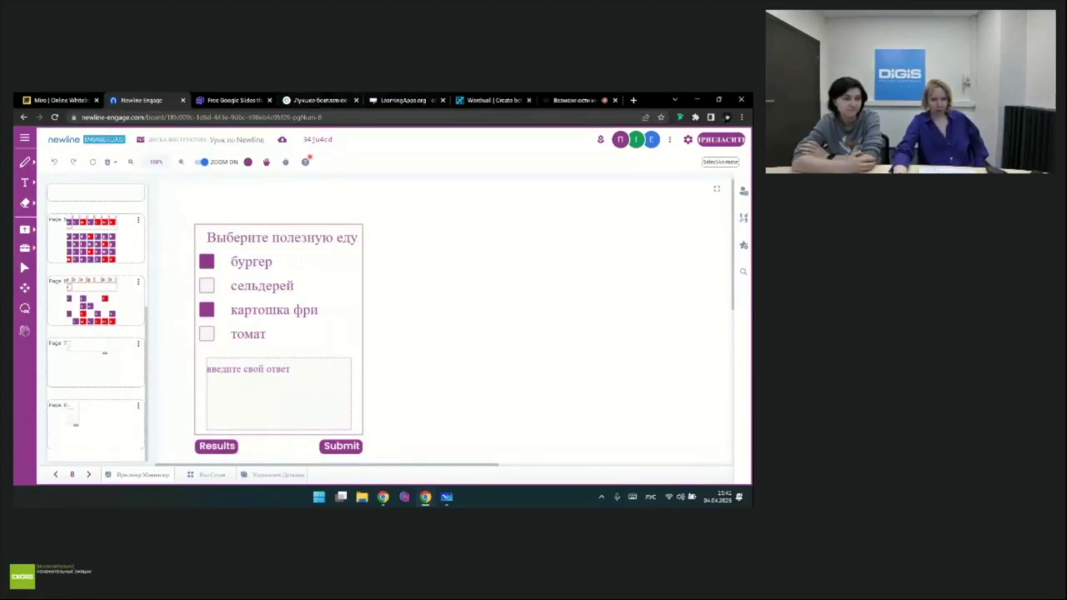
left_click(282, 140)
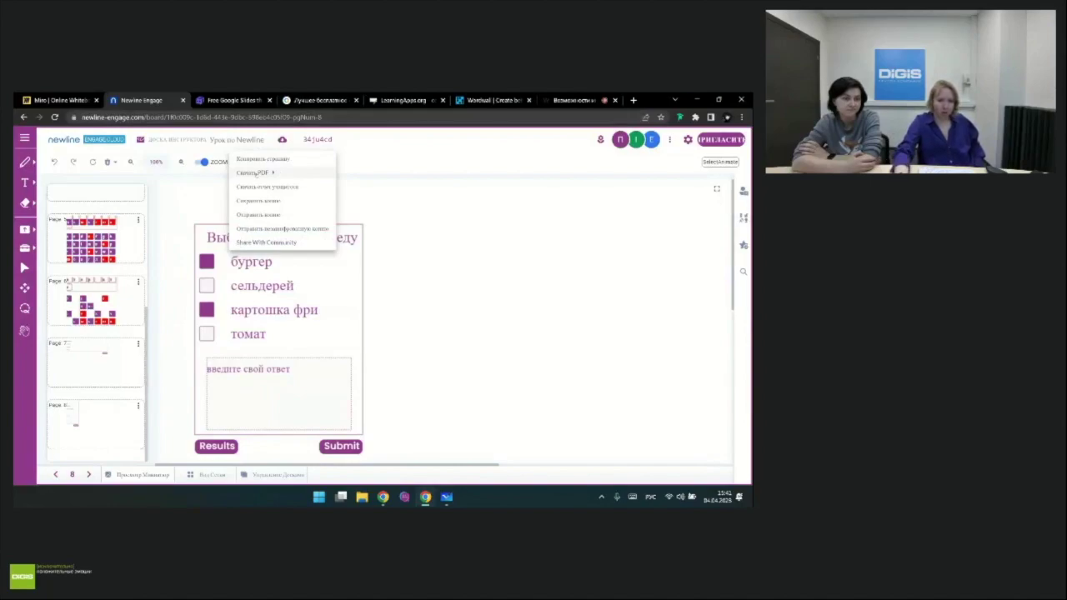
left_click(532, 240)
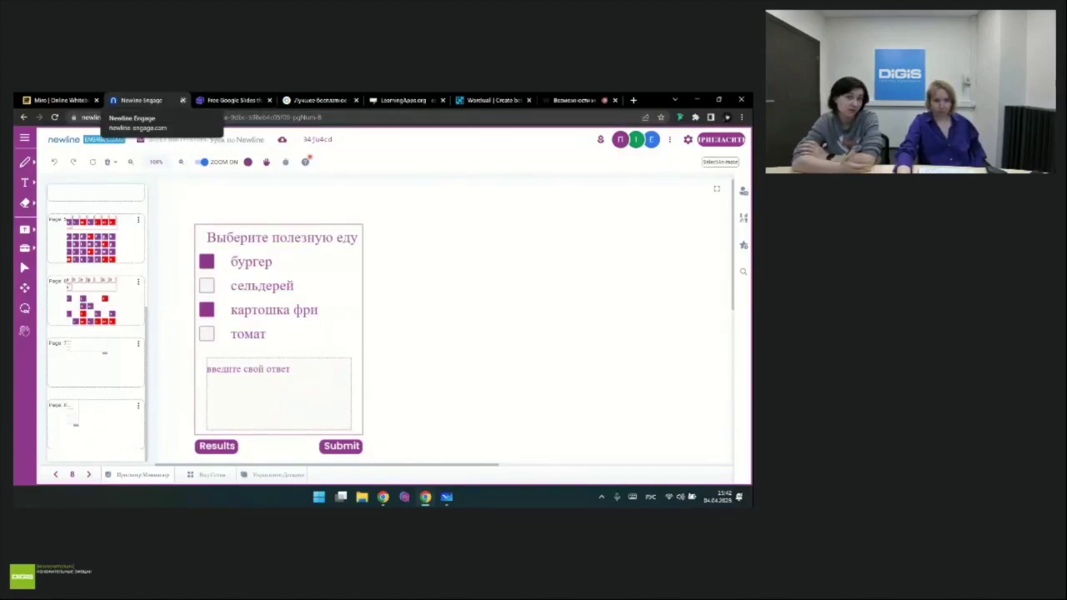
Step: Close the Newline Engage board and switch to the Slidesgo website
left_click(183, 100)
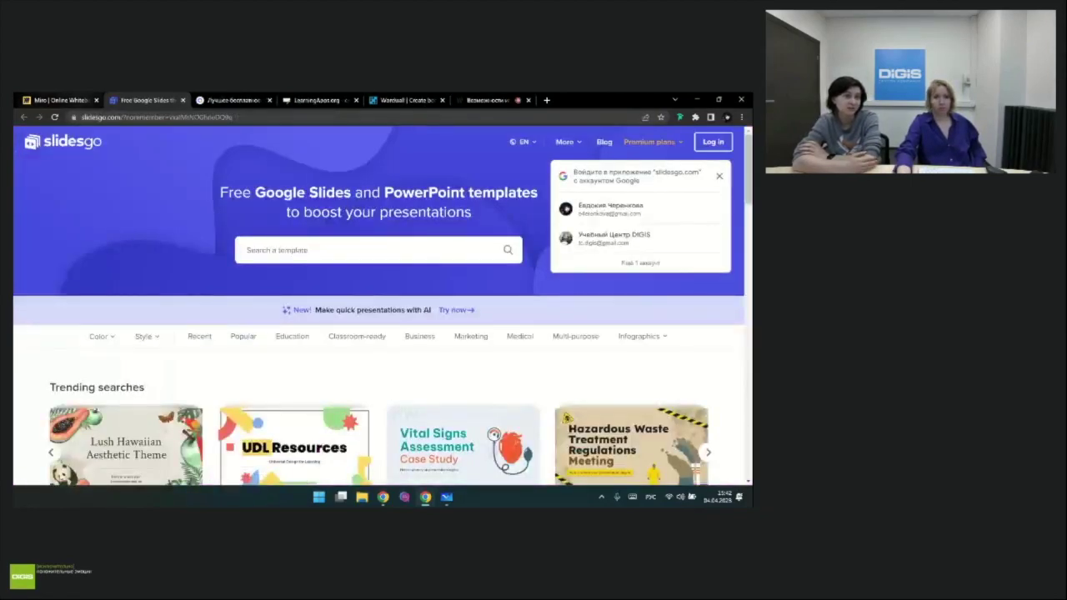
Step: Switch to the Miro dashboard, dismiss the What's new notice and reload the page
left_click(58, 100)
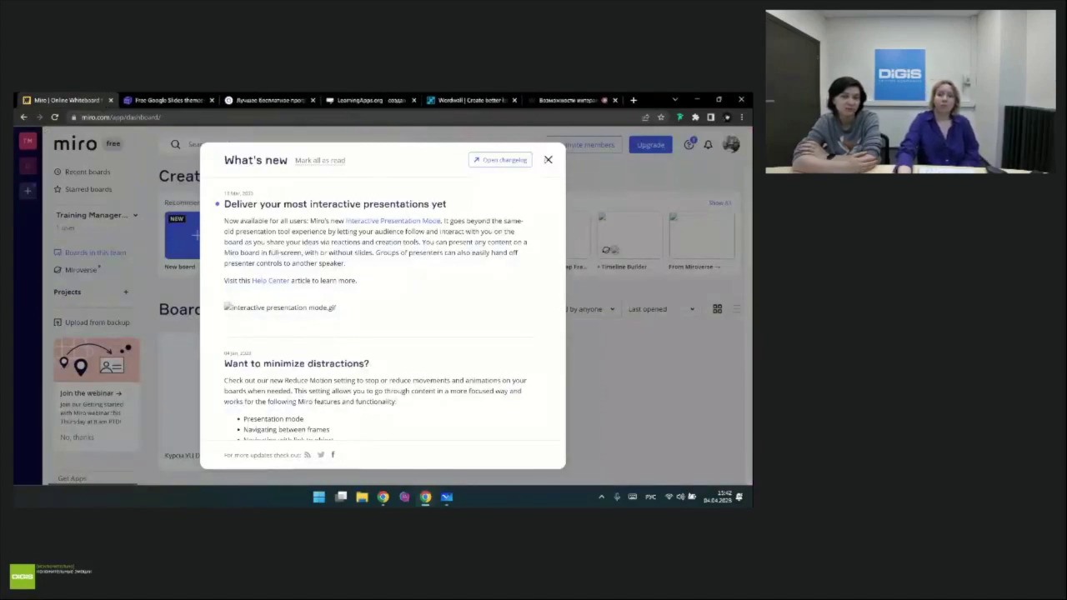
left_click(548, 159)
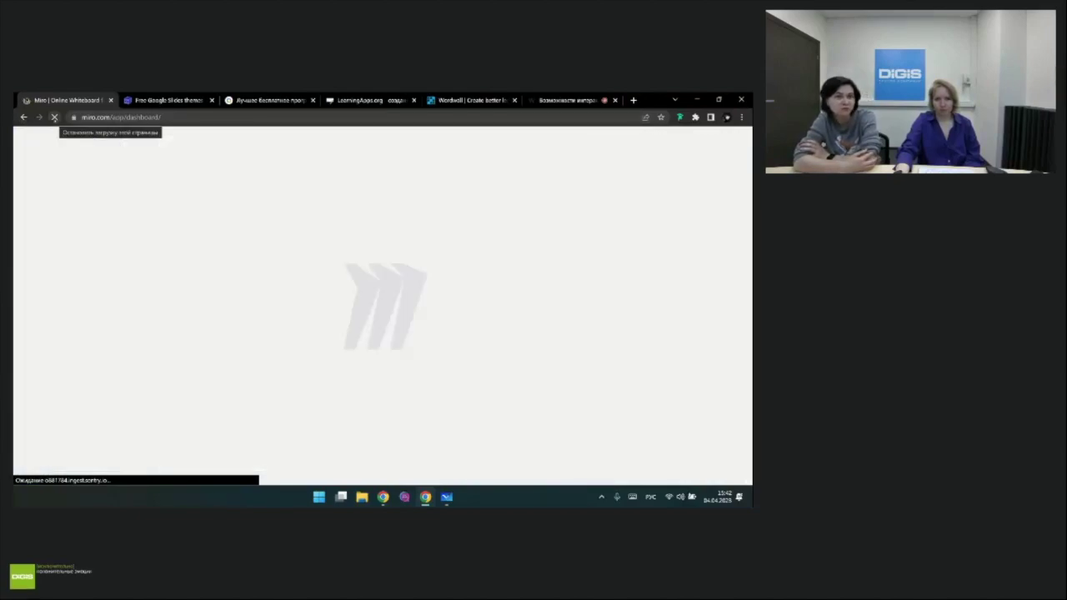
left_click(54, 117)
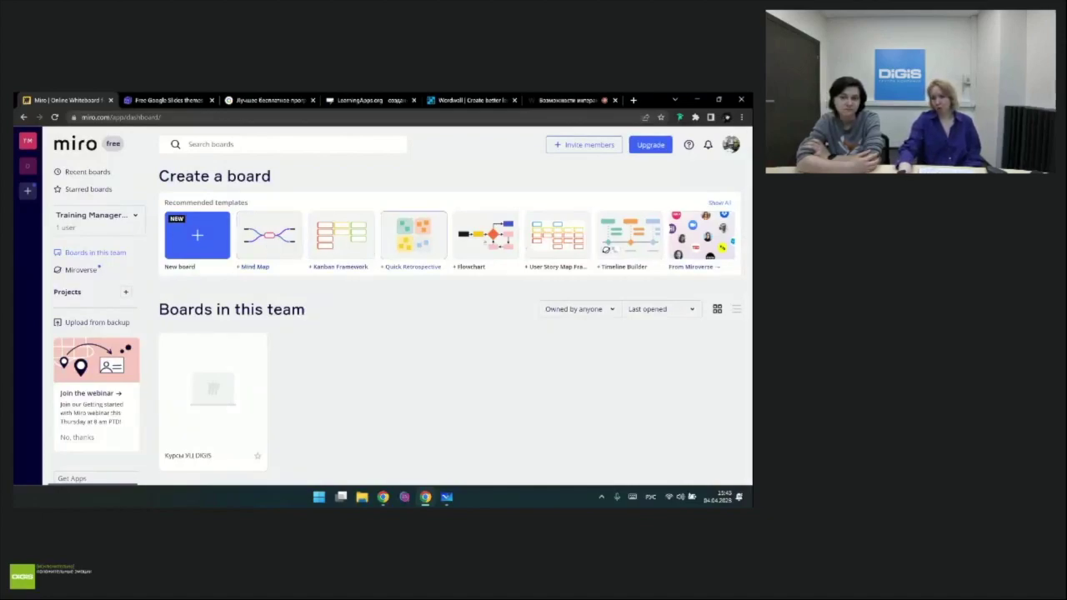
Step: Create a new team board in Miro and dismiss the template gallery to start with a blank canvas
left_click(191, 248)
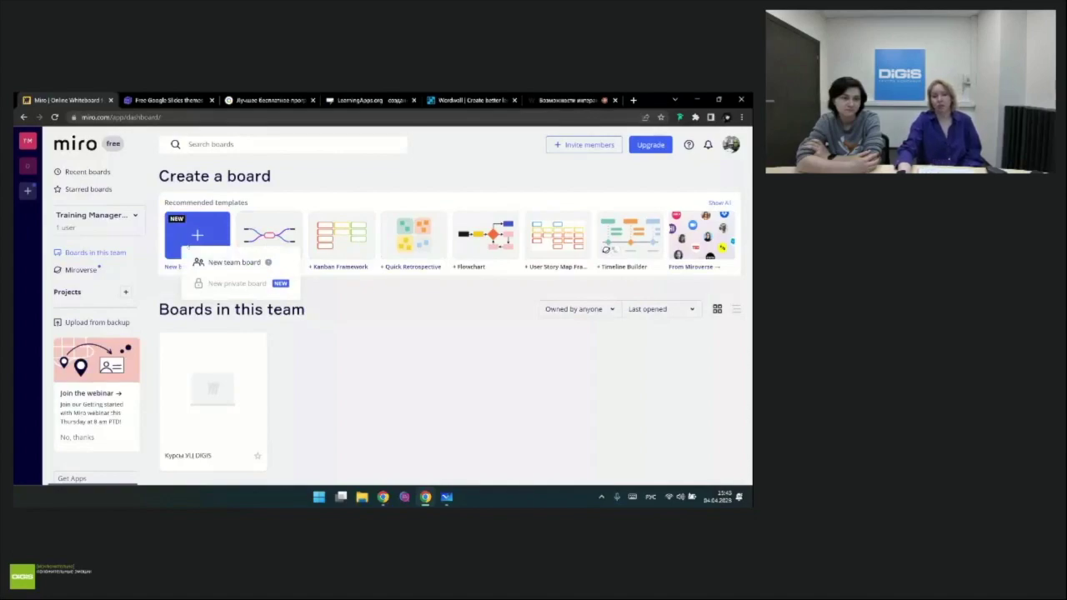
left_click(206, 261)
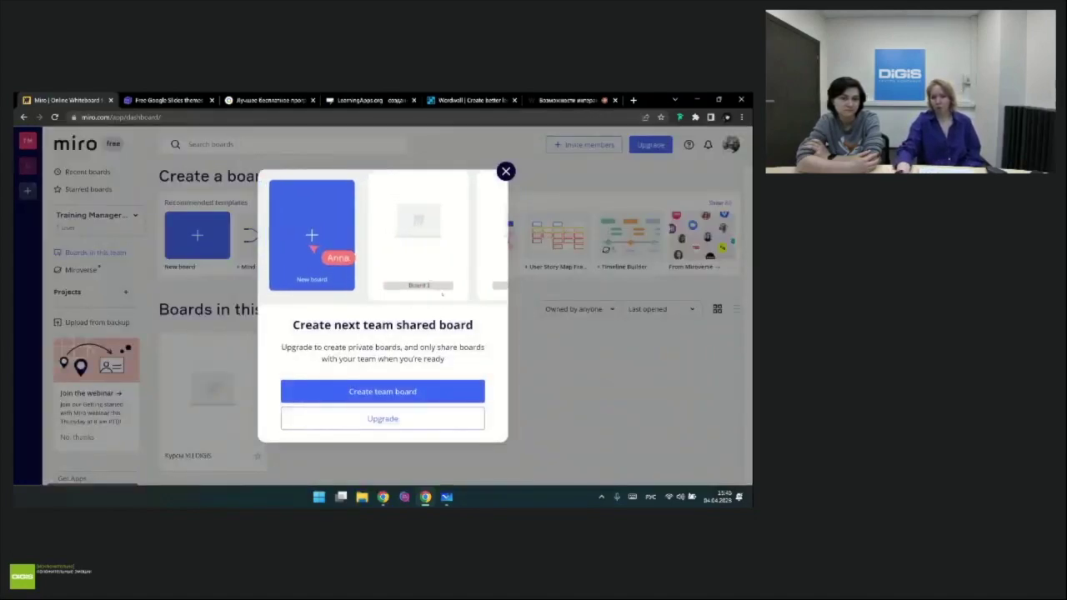
left_click(412, 392)
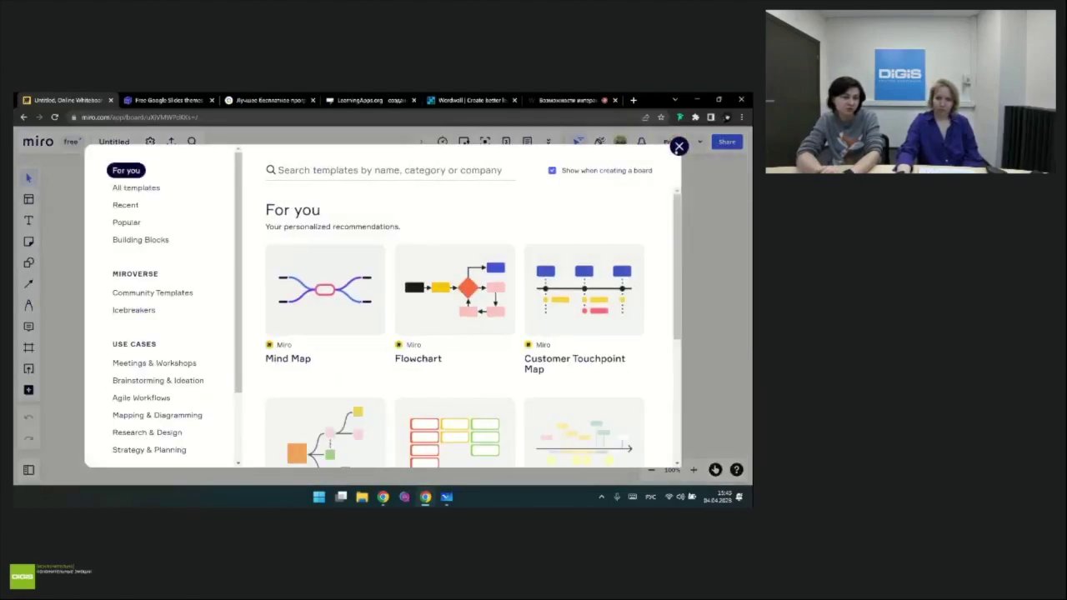
left_click(679, 146)
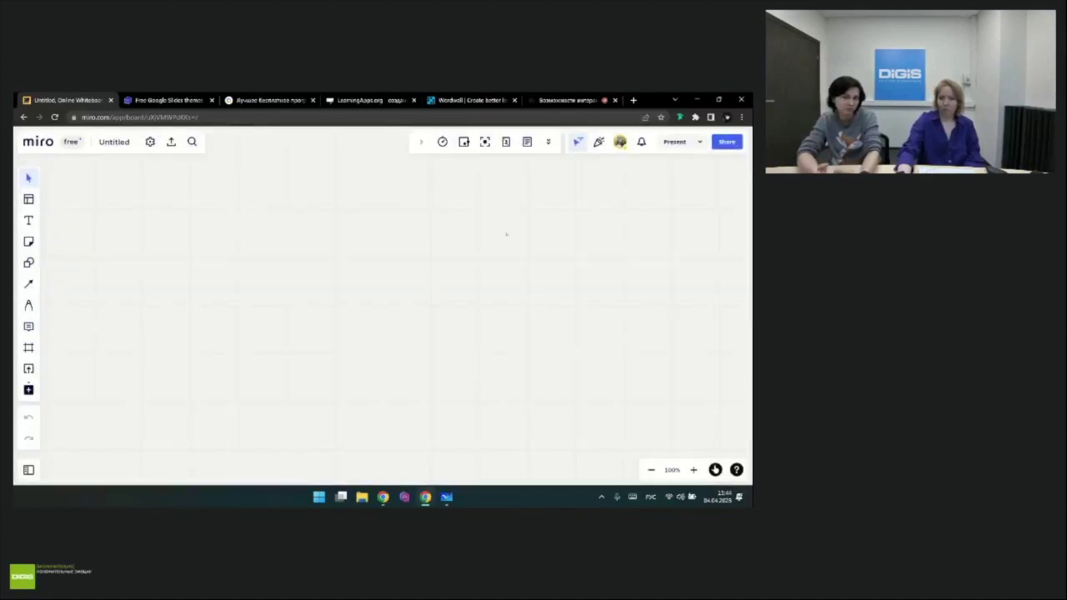
Step: Look over the board's template gallery and the available sticky note colours
scroll(608, 197, "down", 3)
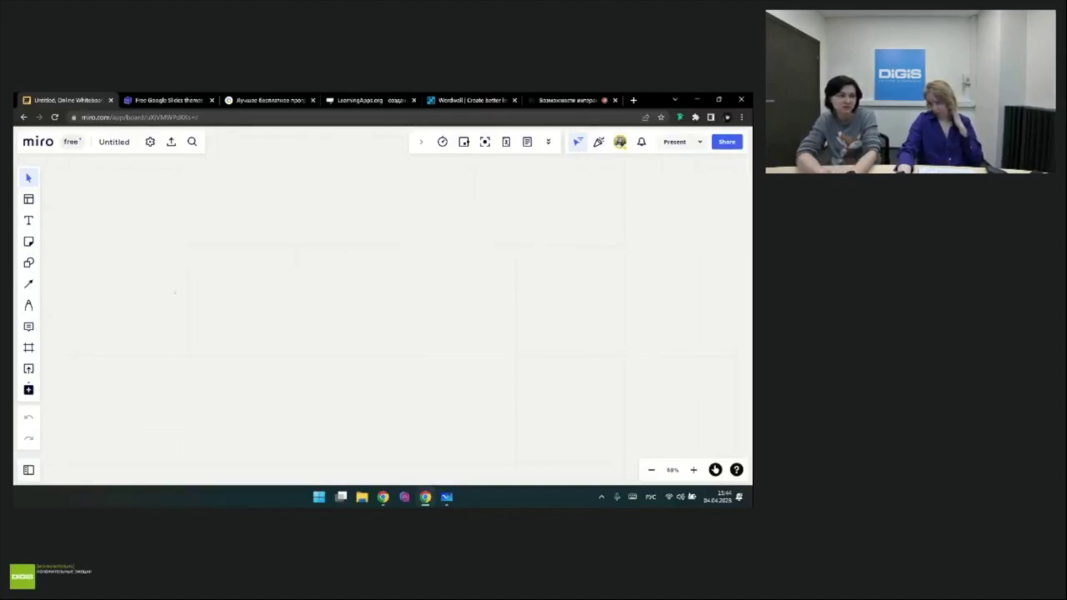
scroll(384, 309, "down", 2)
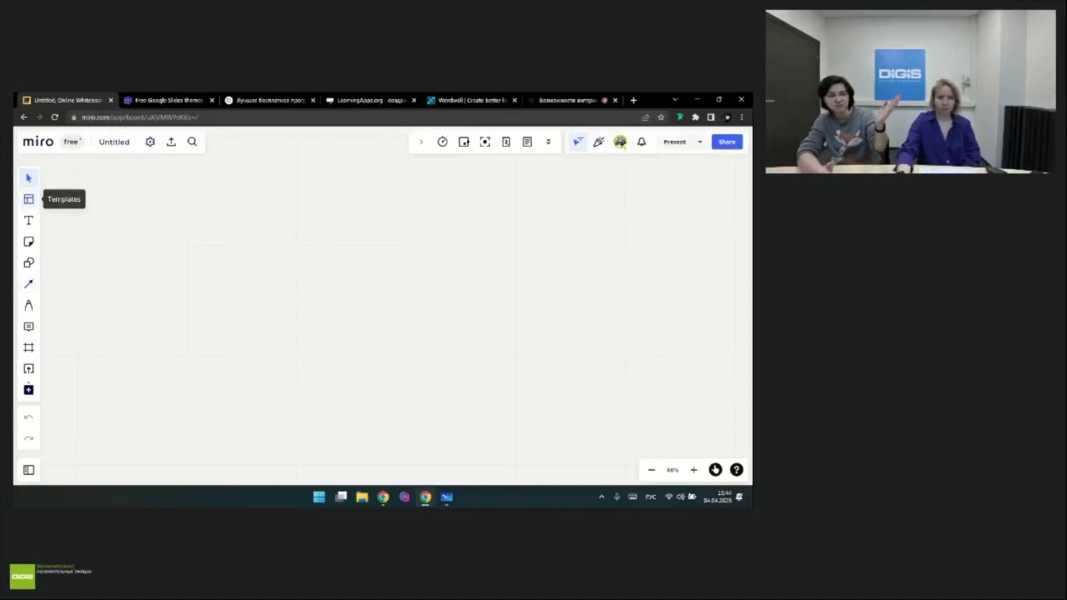
left_click(28, 198)
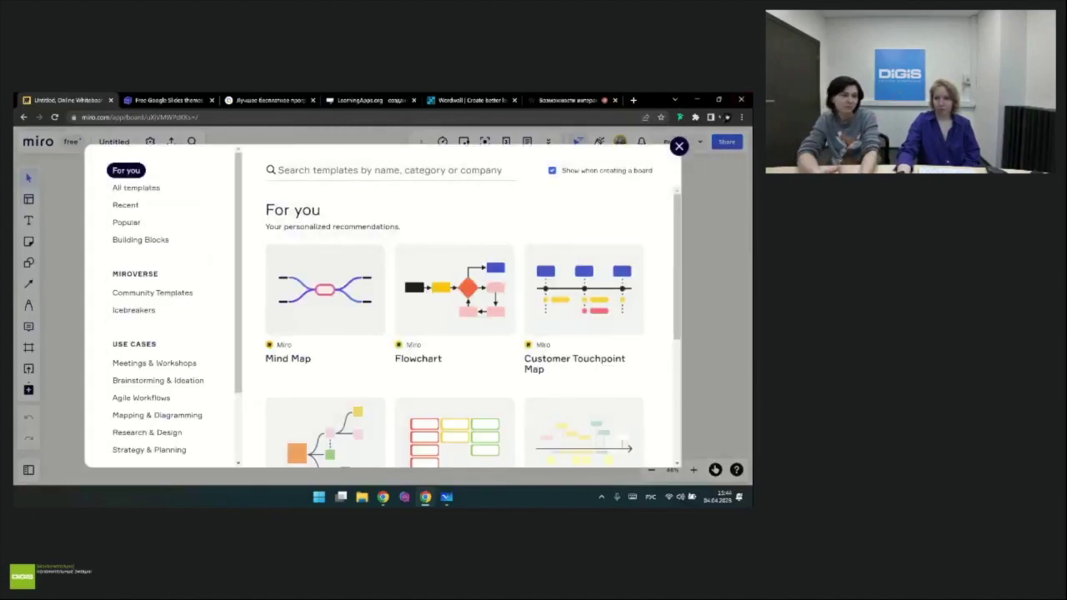
left_click(680, 147)
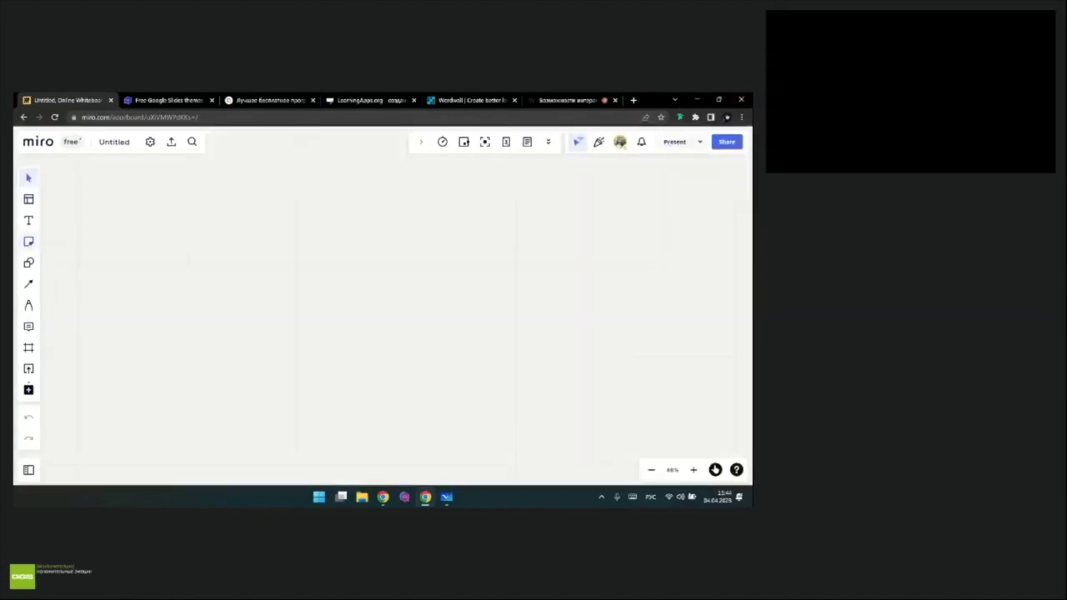
left_click(29, 242)
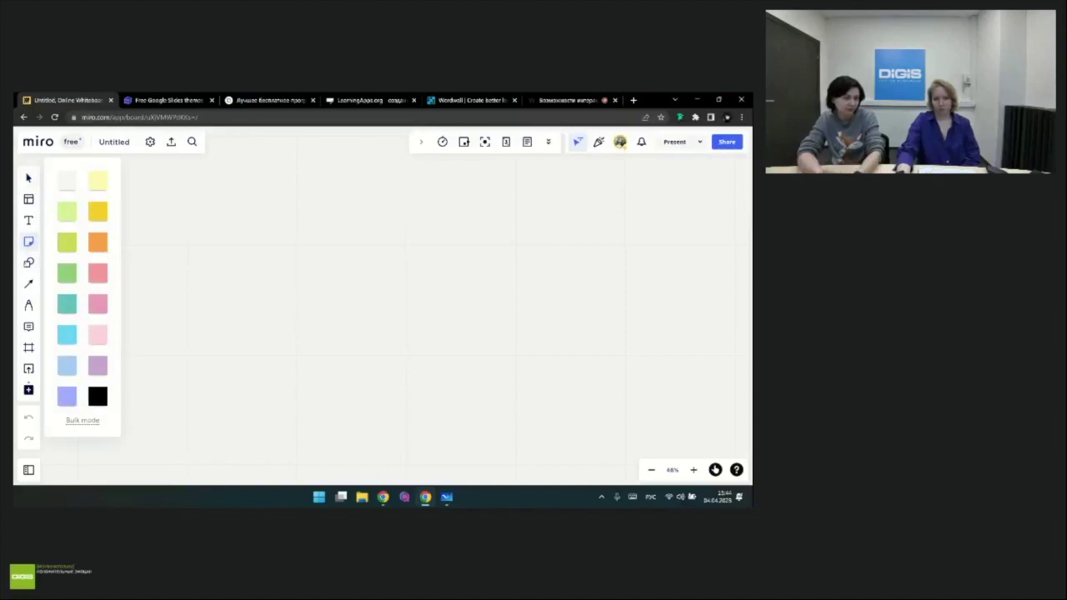
Step: Draw a rounded rectangle in the middle of the Miro board
left_click(28, 263)
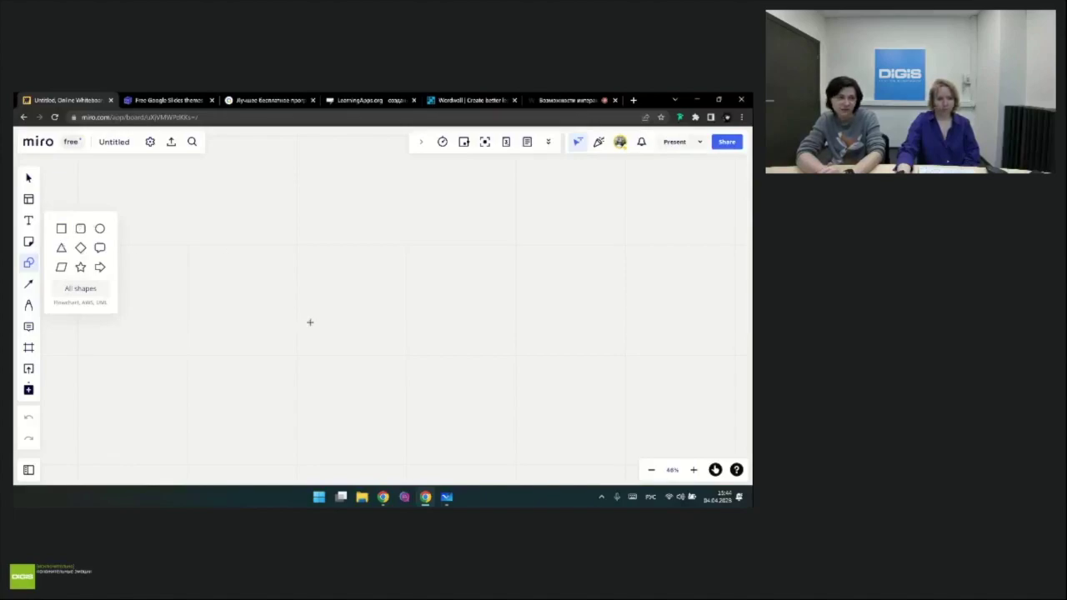
left_click_drag(322, 278, 429, 380)
left_click(29, 262)
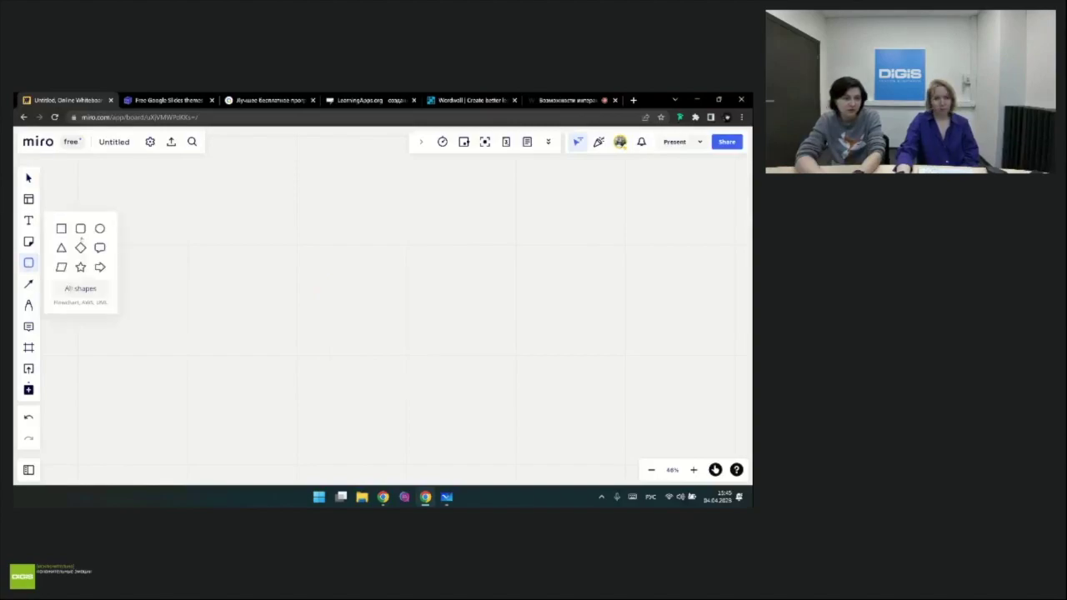
left_click(83, 228)
left_click_drag(302, 235, 435, 352)
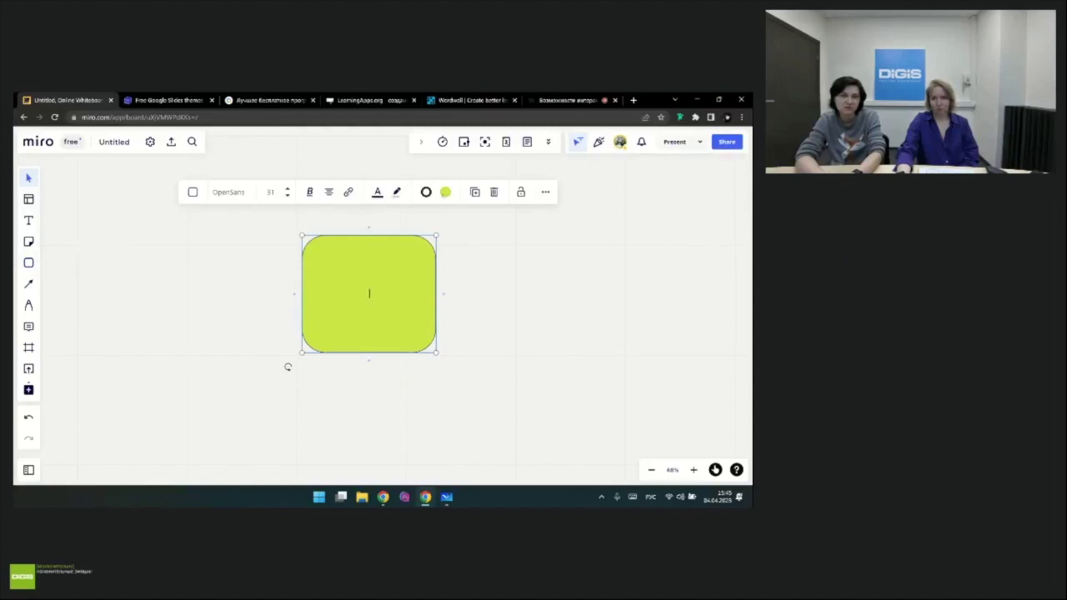
Step: Change the rounded rectangle's fill colour to blue
left_click(445, 192)
left_click(454, 284)
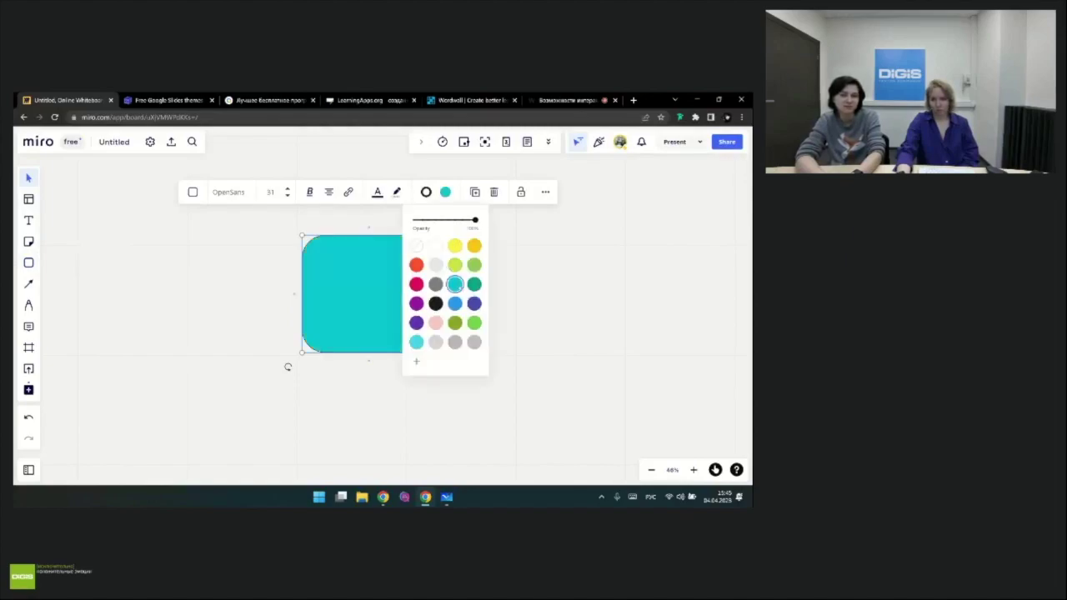
left_click(454, 303)
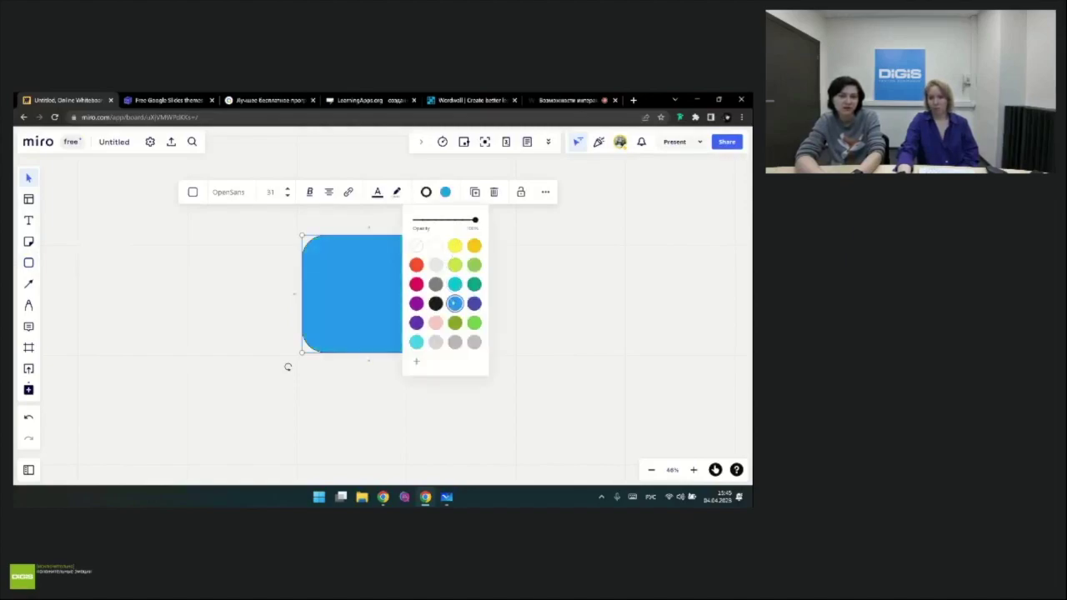
Step: Give the rounded rectangle a thicker grey border with slightly reduced opacity, and deselect the shape
left_click(425, 191)
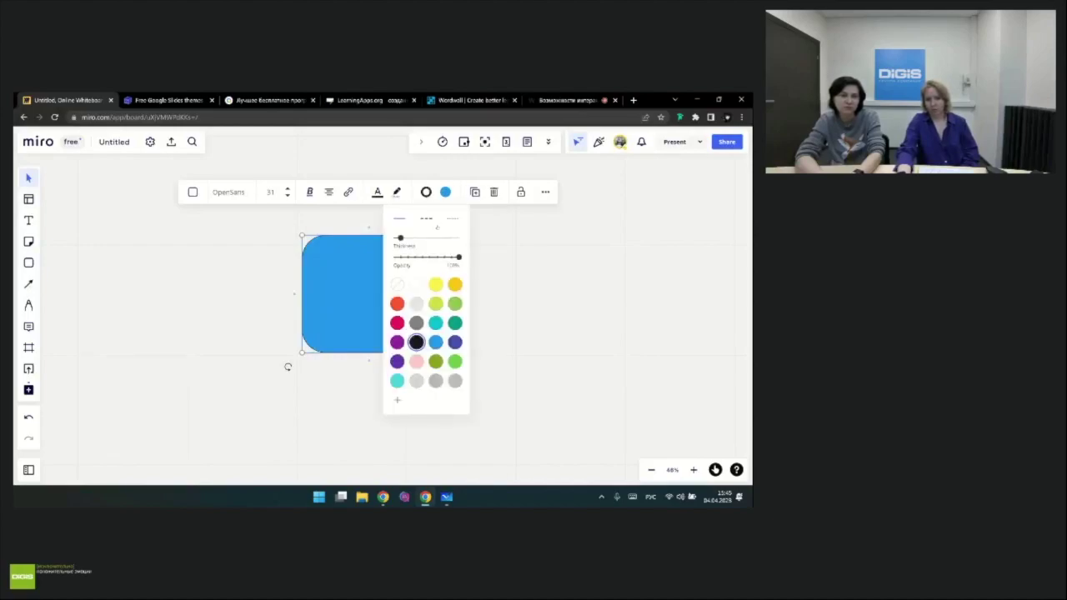
left_click(415, 322)
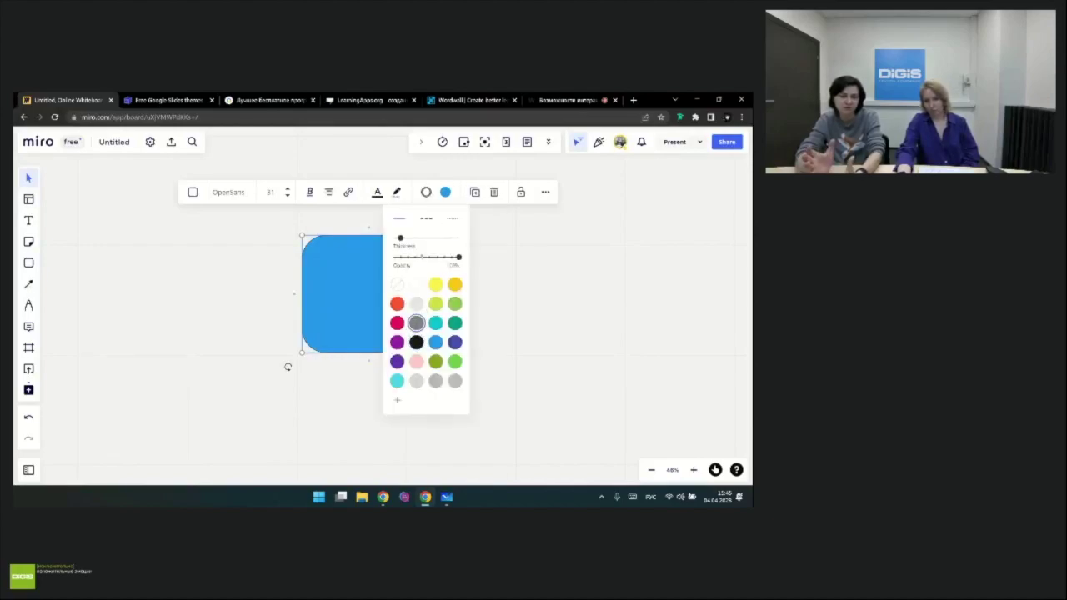
left_click(415, 239)
left_click_drag(420, 240, 451, 258)
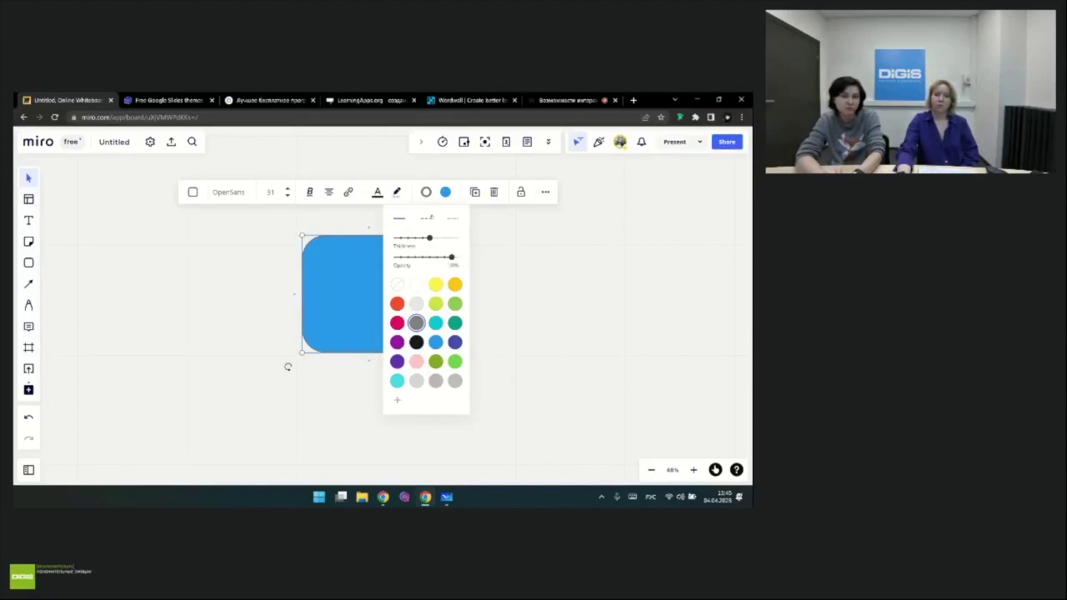
left_click(287, 367)
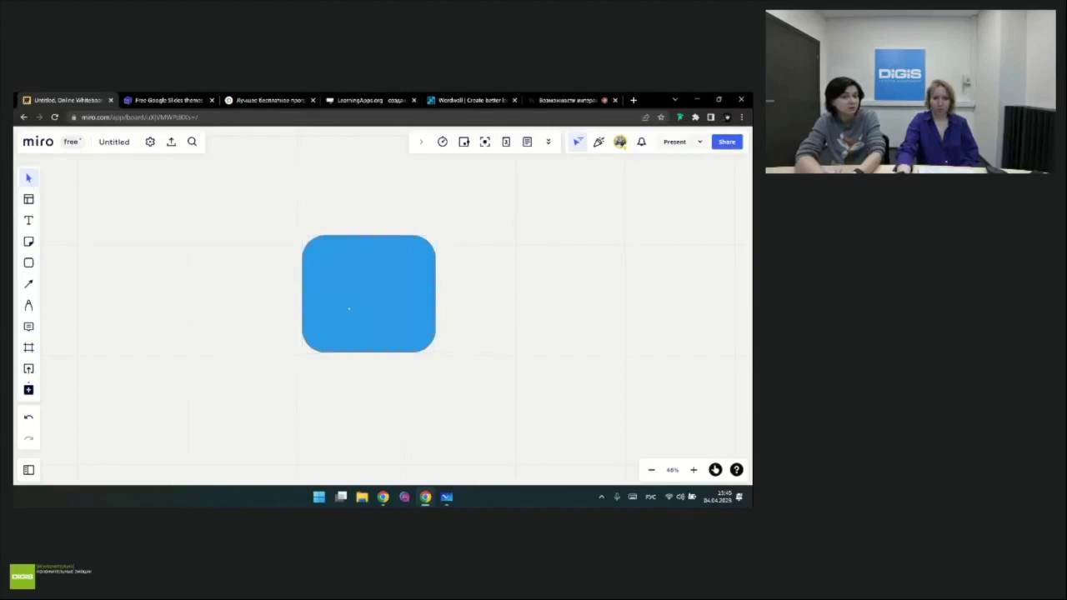
Step: Move the blue rectangle slightly lower and draw a circle above and to the left of it
left_click_drag(350, 305, 355, 313)
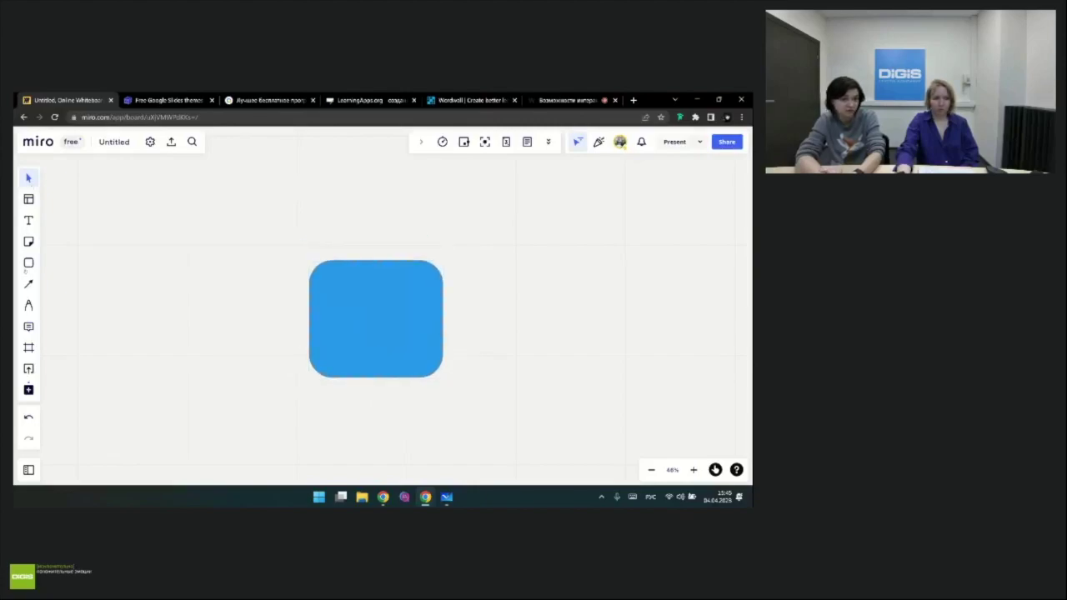
left_click(28, 263)
left_click(100, 229)
left_click_drag(50, 167, 167, 282)
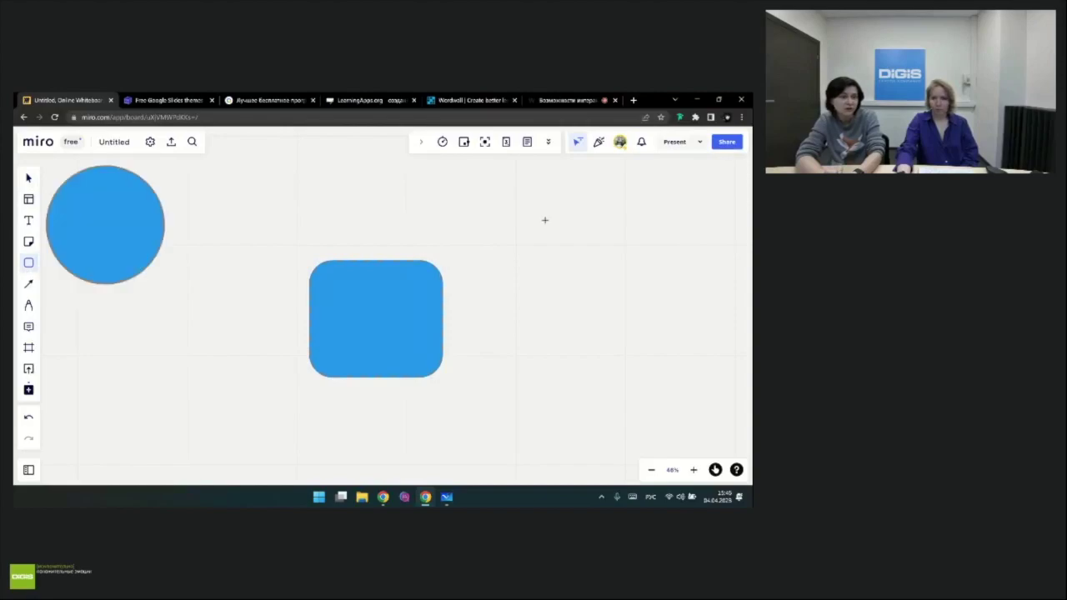
Step: Move the circle closer to the rectangle and change its fill to dark green
left_click(171, 226)
left_click_drag(96, 227, 230, 256)
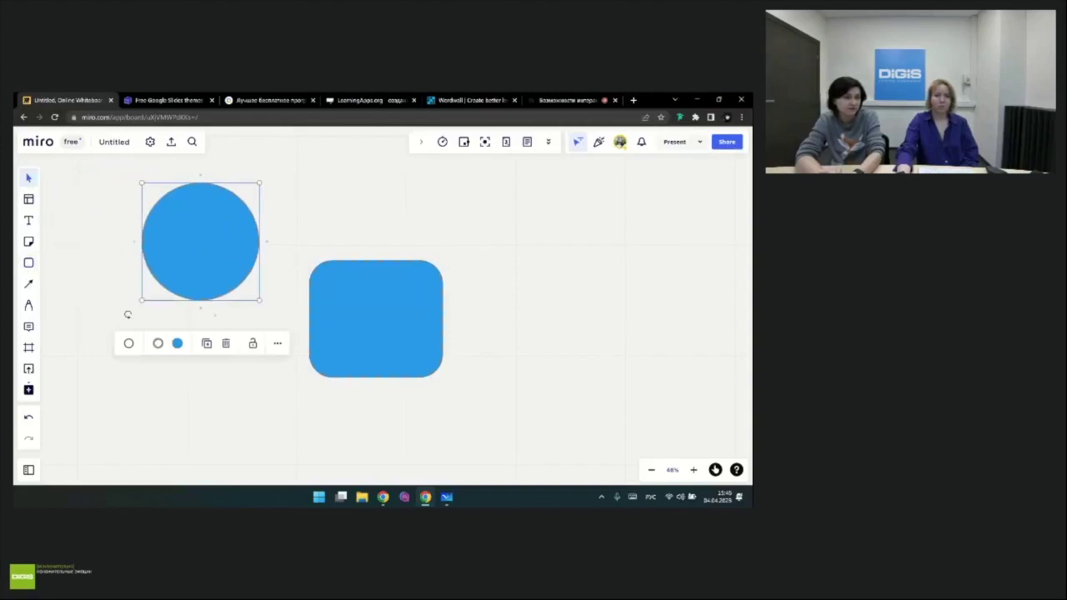
left_click(177, 342)
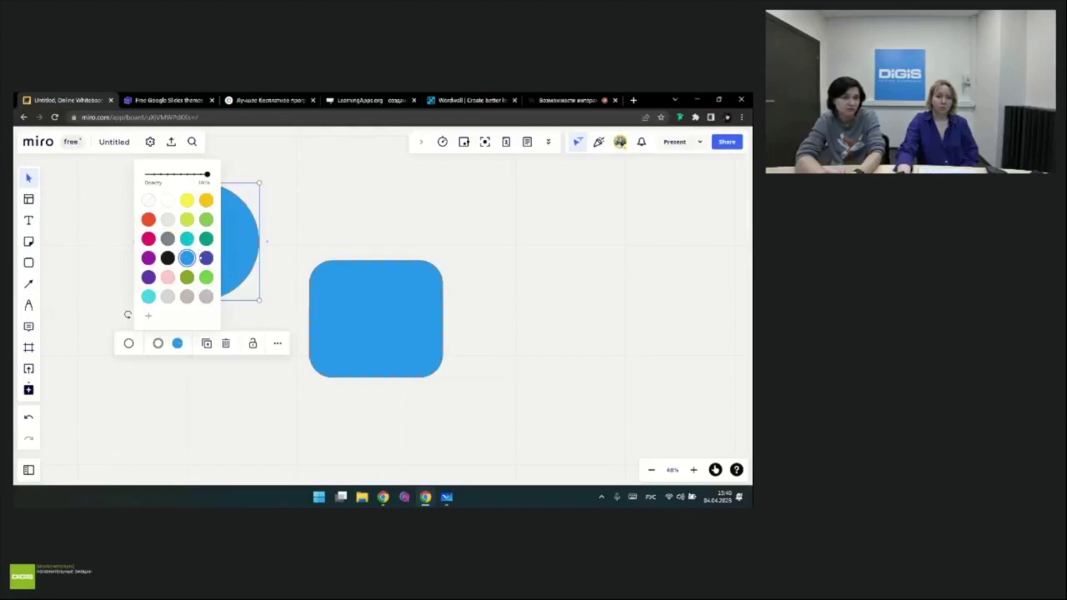
left_click(206, 238)
Step: Connect the rectangle's left edge to the green circle with an arrow ending at the circle's right-hand connection point
left_click(28, 283)
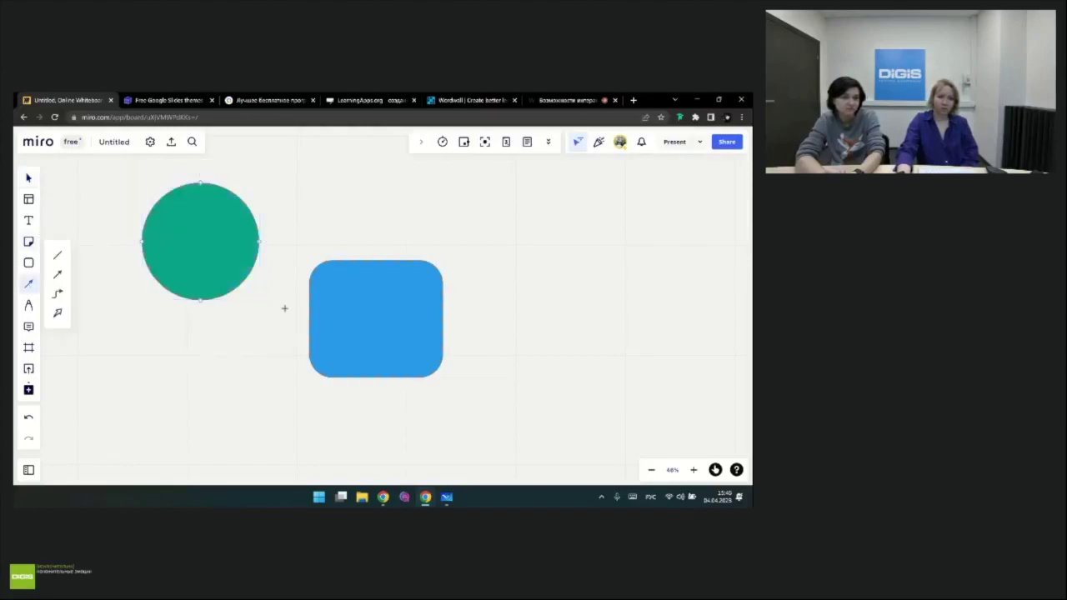
left_click_drag(309, 317, 249, 265)
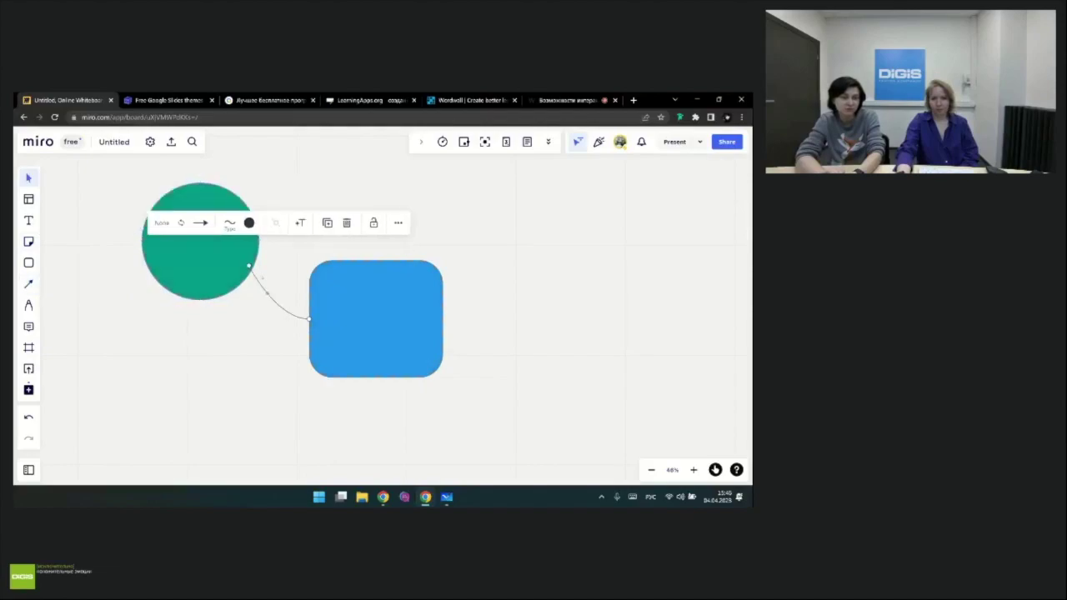
left_click_drag(248, 265, 259, 241)
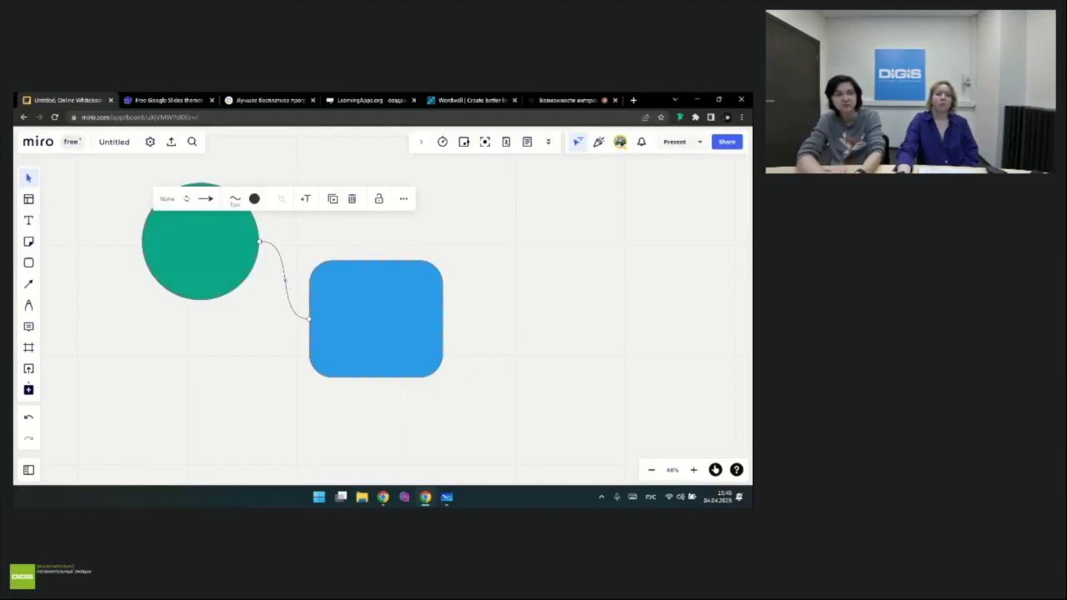
Step: Bend the connector slightly at its middle and move the blue rectangle lower, keeping it selected
mouse_move(285, 280)
left_mouse_down()
mouse_move(254, 304)
mouse_move(253, 352)
mouse_move(280, 288)
left_mouse_up()
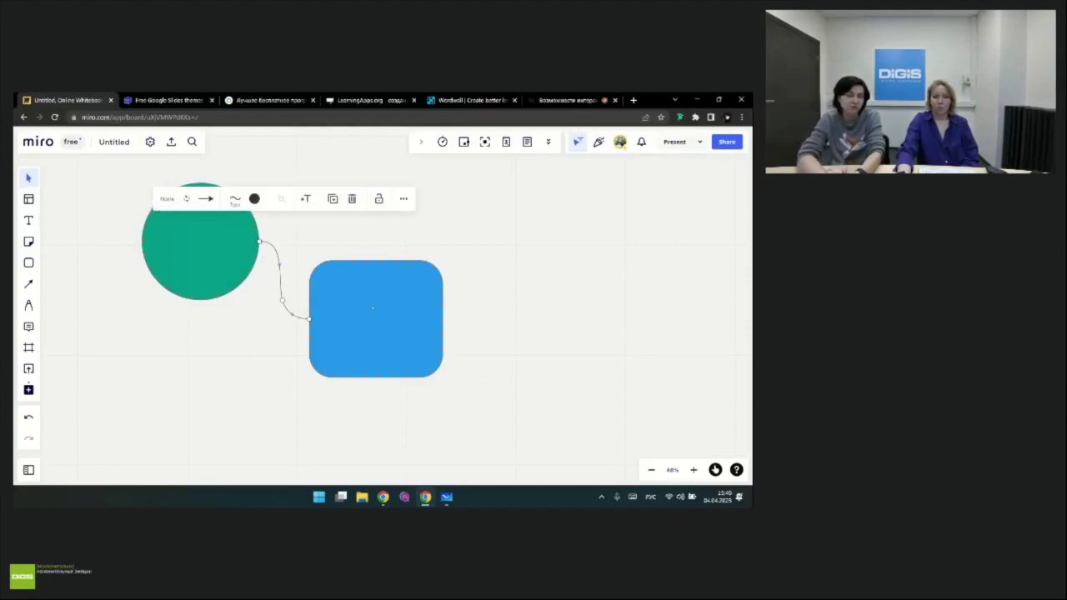
left_click_drag(397, 316, 410, 380)
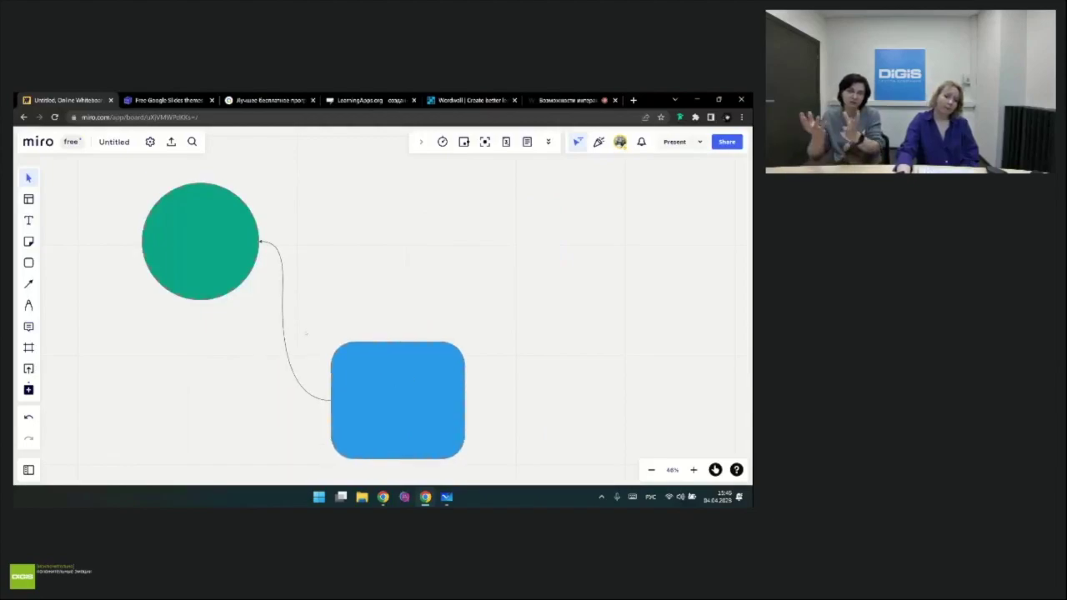
left_click(418, 396)
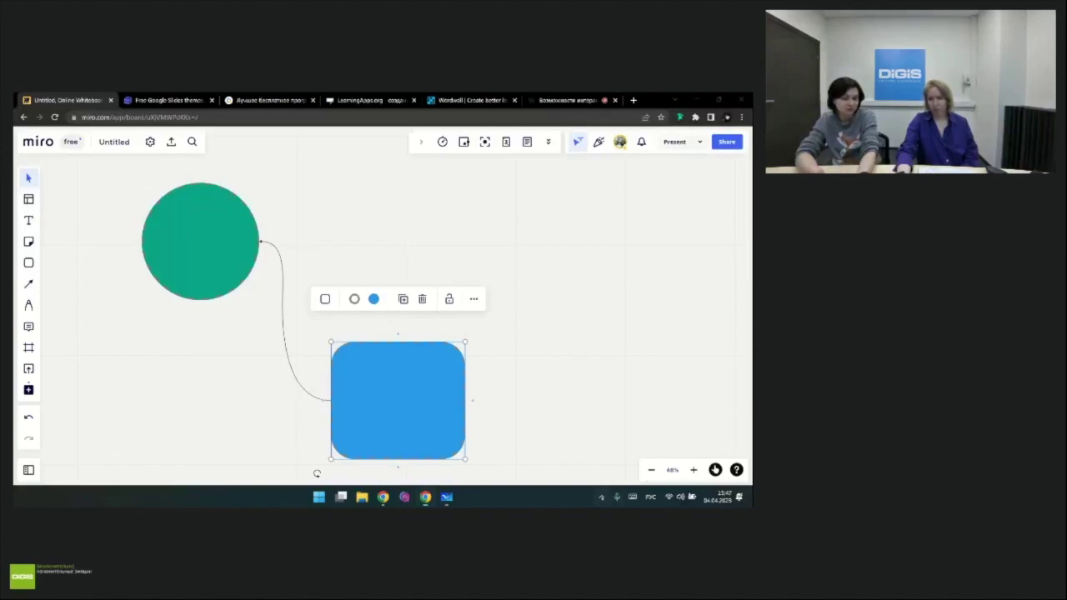
Step: Switch to Microsoft Whiteboard and create a new board
left_click(601, 497)
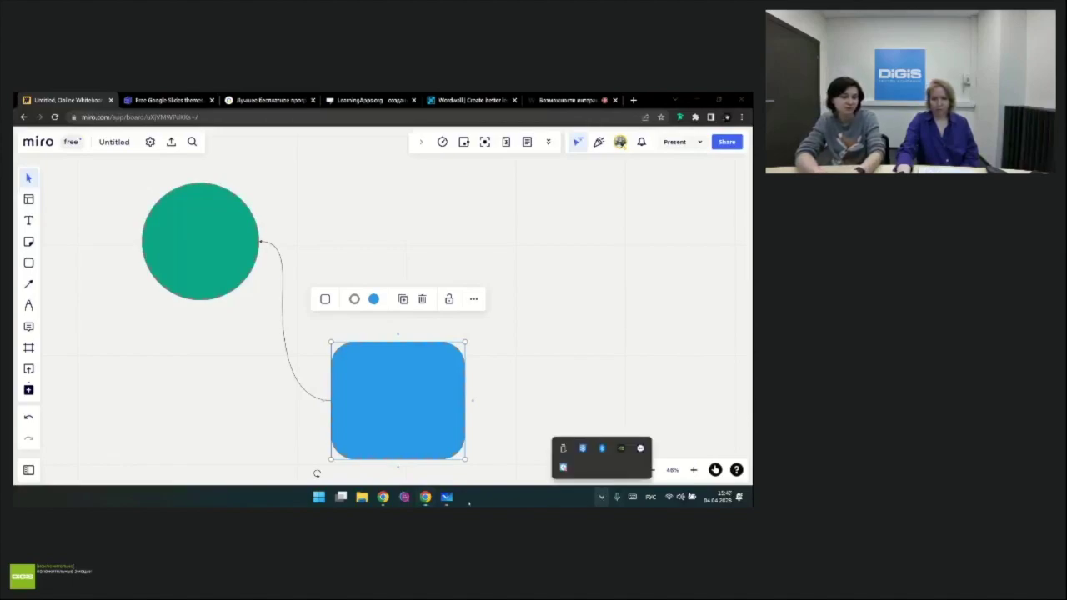
left_click(447, 497)
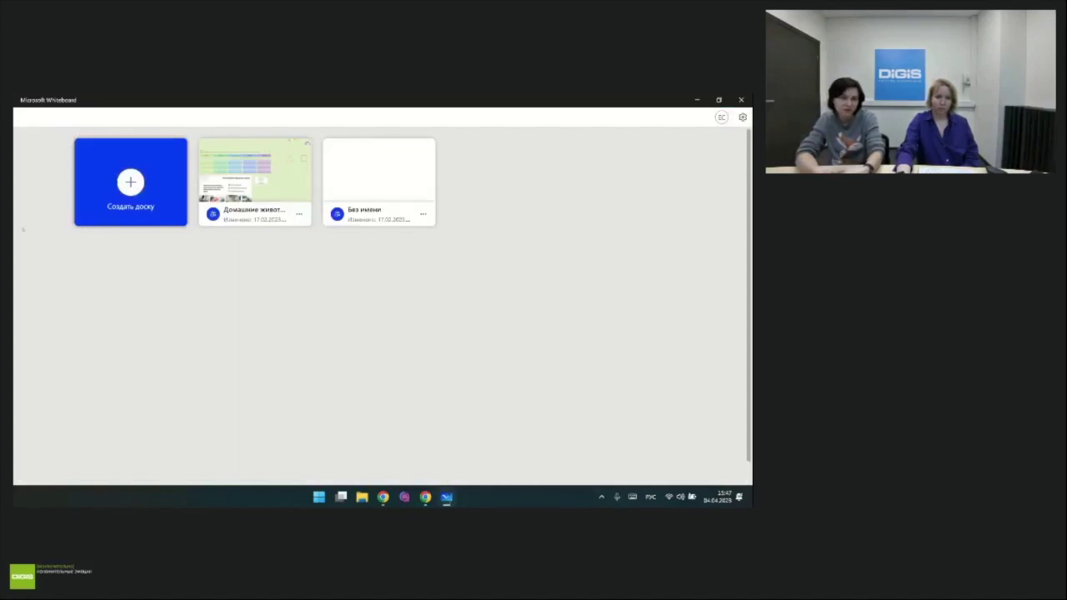
left_click(125, 182)
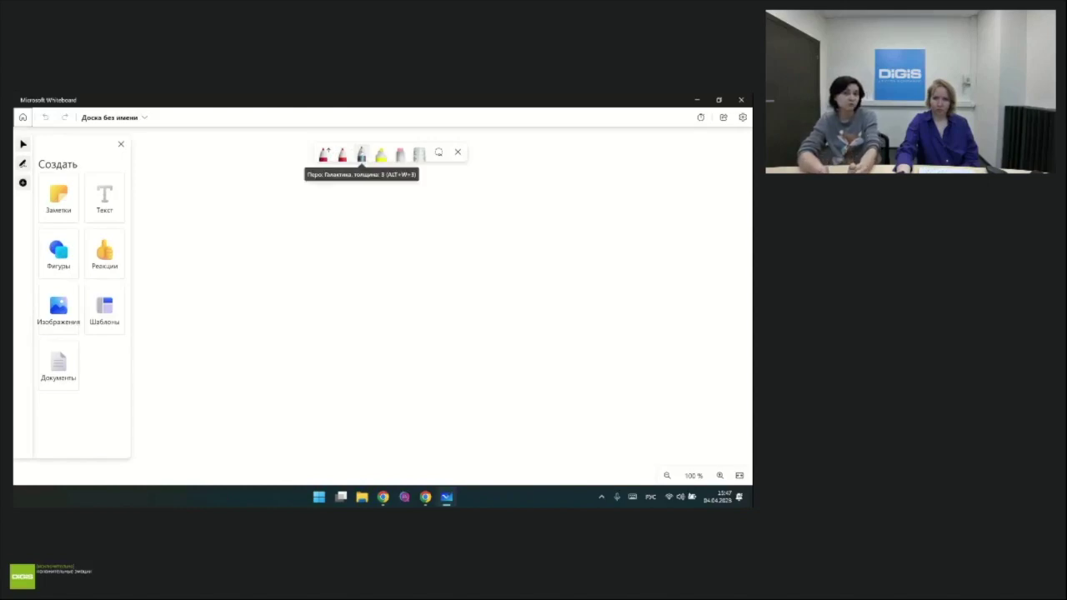
Step: Draw a looping freehand line on the board with the Galaxy pen (Галактика), thickness 3
left_click(361, 155)
mouse_move(236, 192)
left_mouse_down()
mouse_move(305, 231)
mouse_move(225, 329)
mouse_move(230, 400)
mouse_move(139, 359)
mouse_move(182, 334)
left_mouse_up()
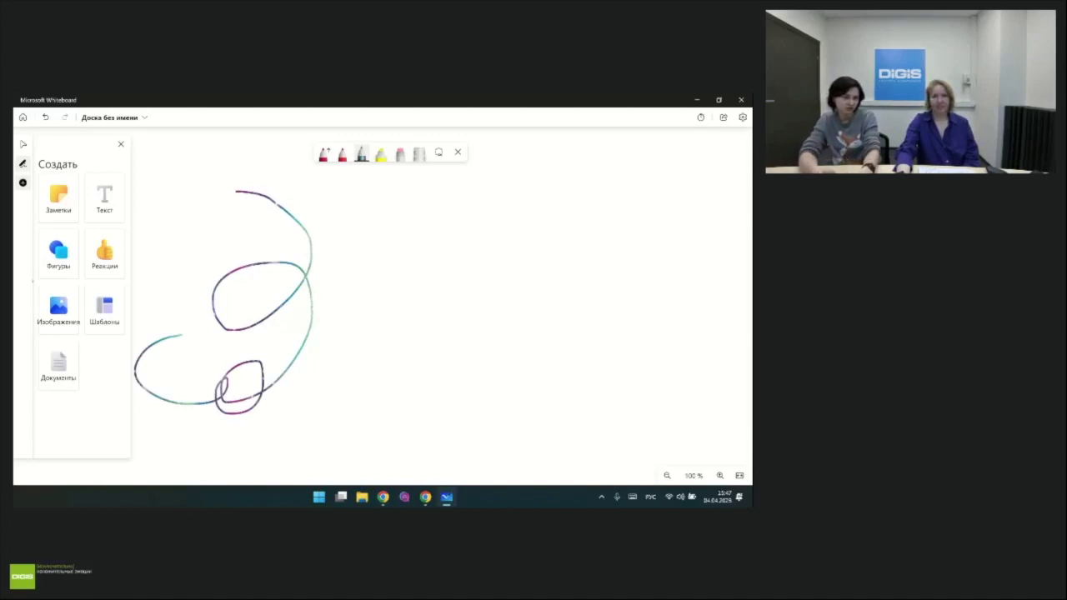
Step: Erase the upper arc of the looping line and the lower part of its middle loop with the eraser
left_click(400, 155)
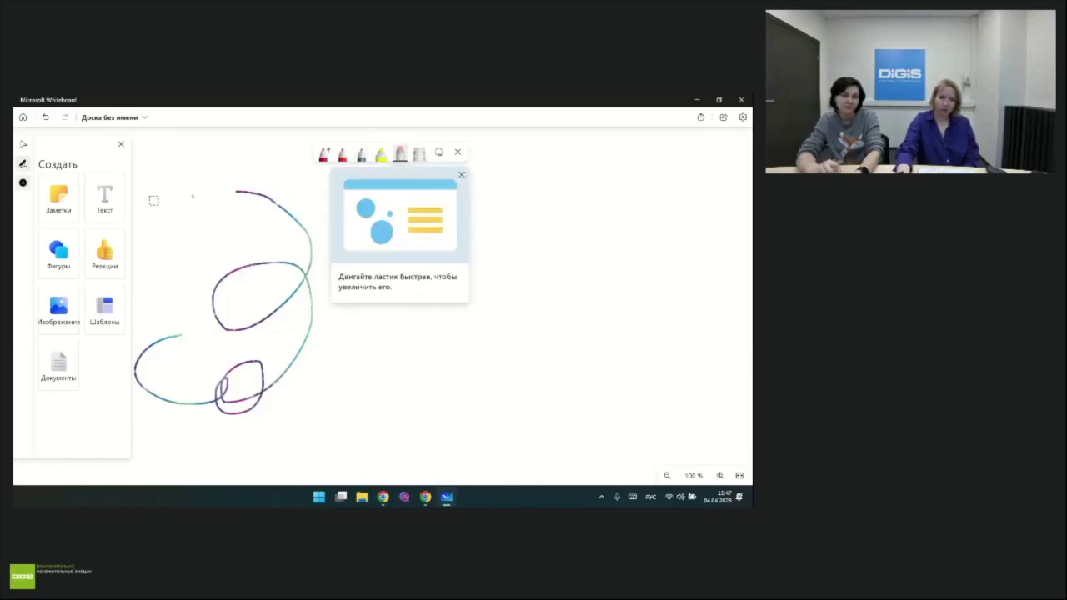
left_click(223, 192)
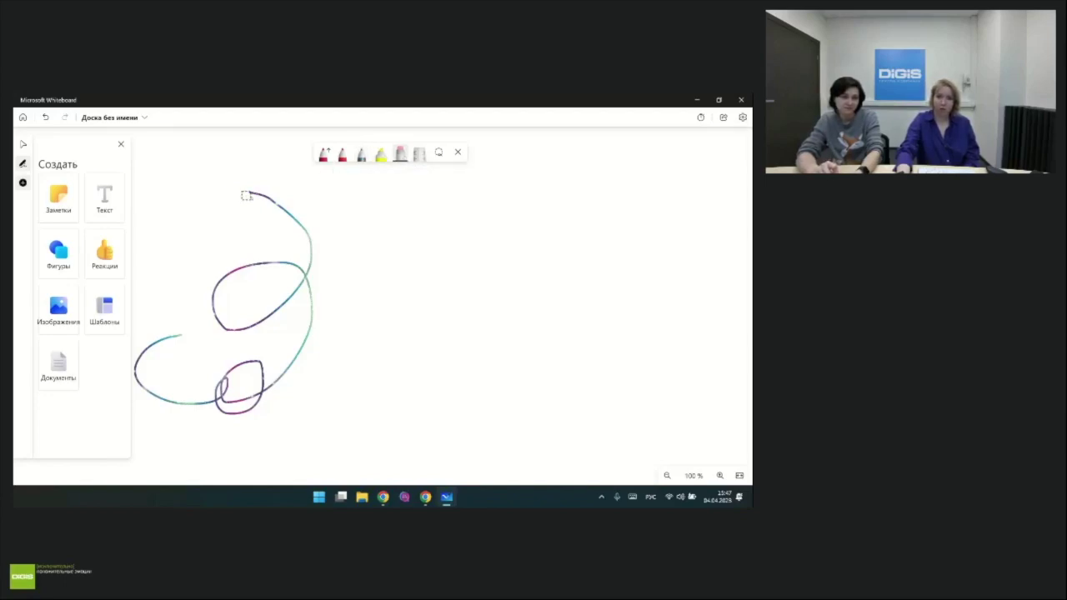
mouse_move(246, 195)
left_mouse_down()
mouse_move(281, 209)
mouse_move(311, 250)
mouse_move(290, 290)
mouse_move(216, 325)
mouse_move(297, 310)
mouse_move(231, 337)
left_mouse_up()
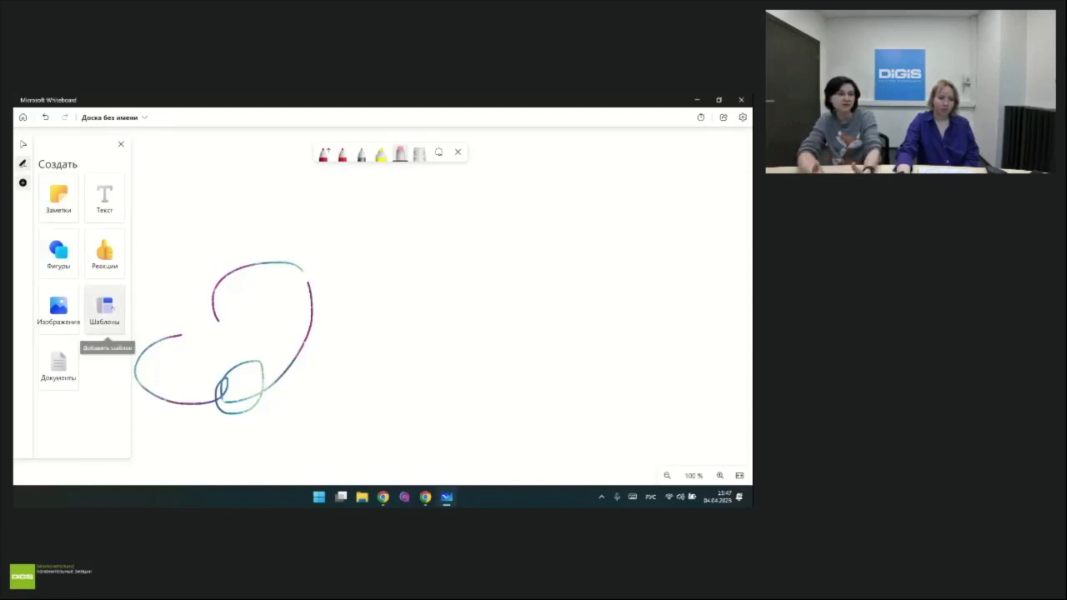
Step: Insert the "Две правды, одна ложь" template from the Games (Игры) category and close the creation pane to view it enlarged
left_click(104, 309)
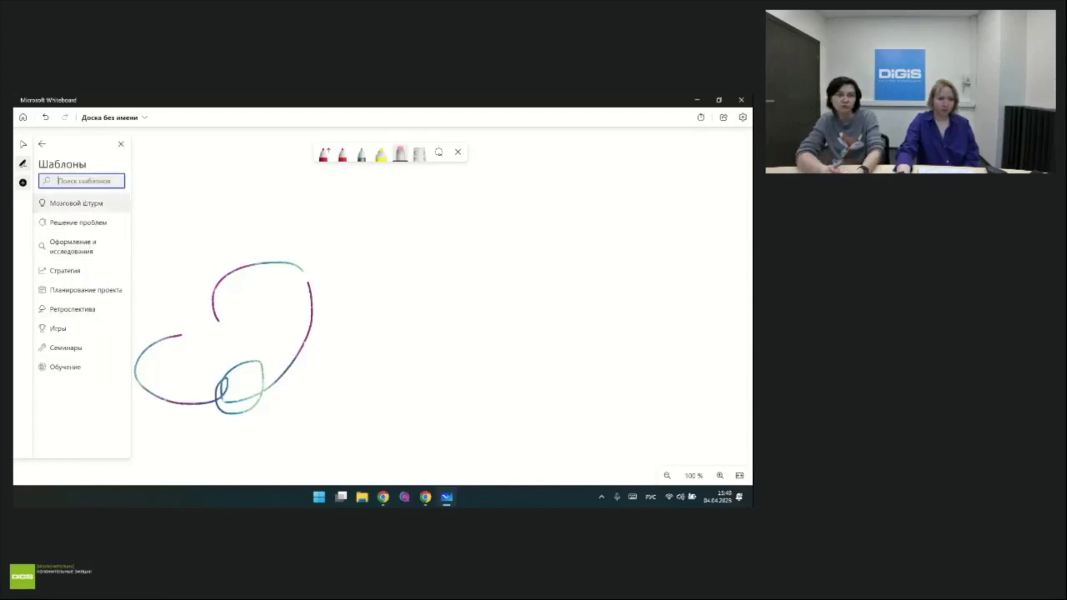
left_click(65, 329)
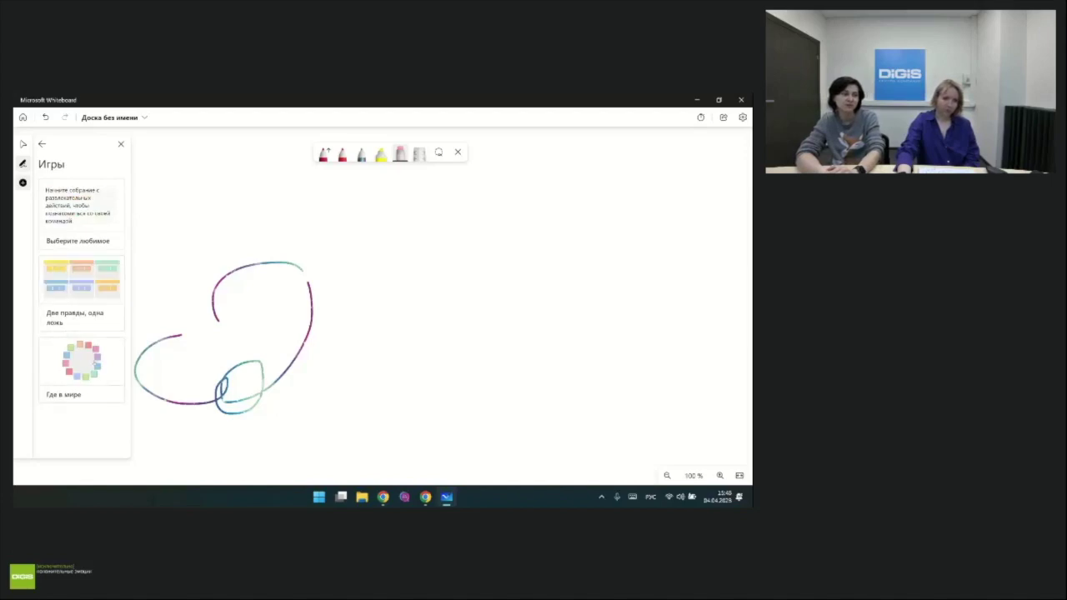
left_click(81, 292)
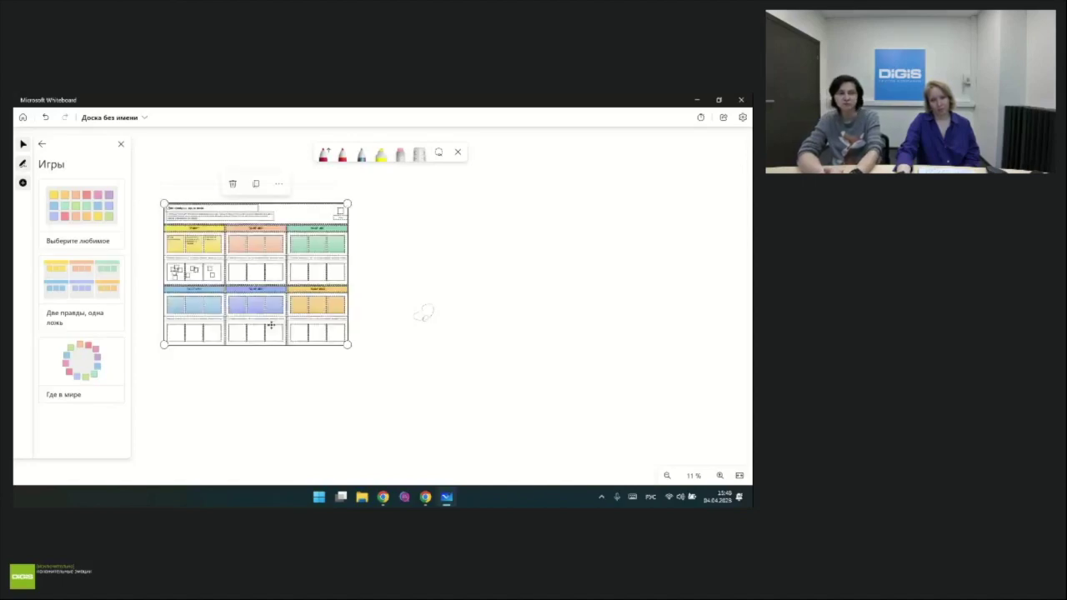
scroll(380, 283, "up", 2)
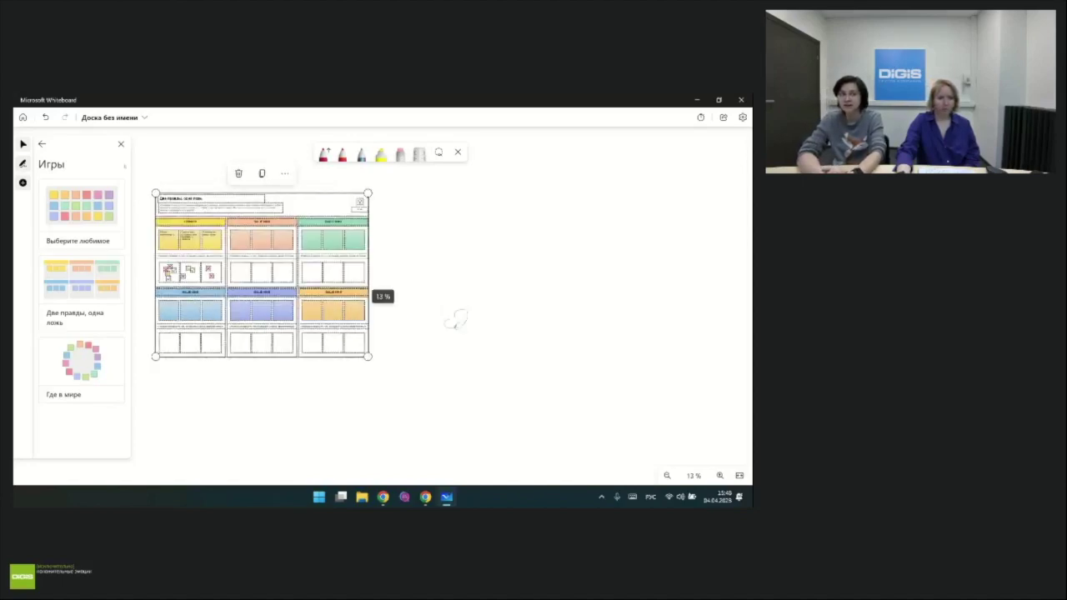
left_click(121, 143)
scroll(171, 234, "up", 3)
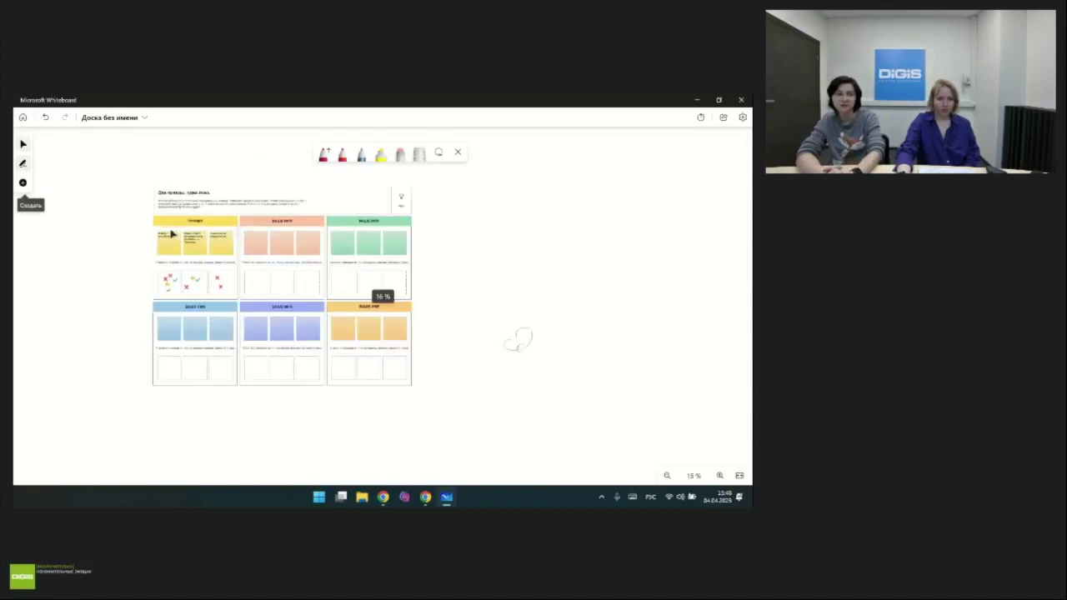
scroll(170, 235, "up", 3)
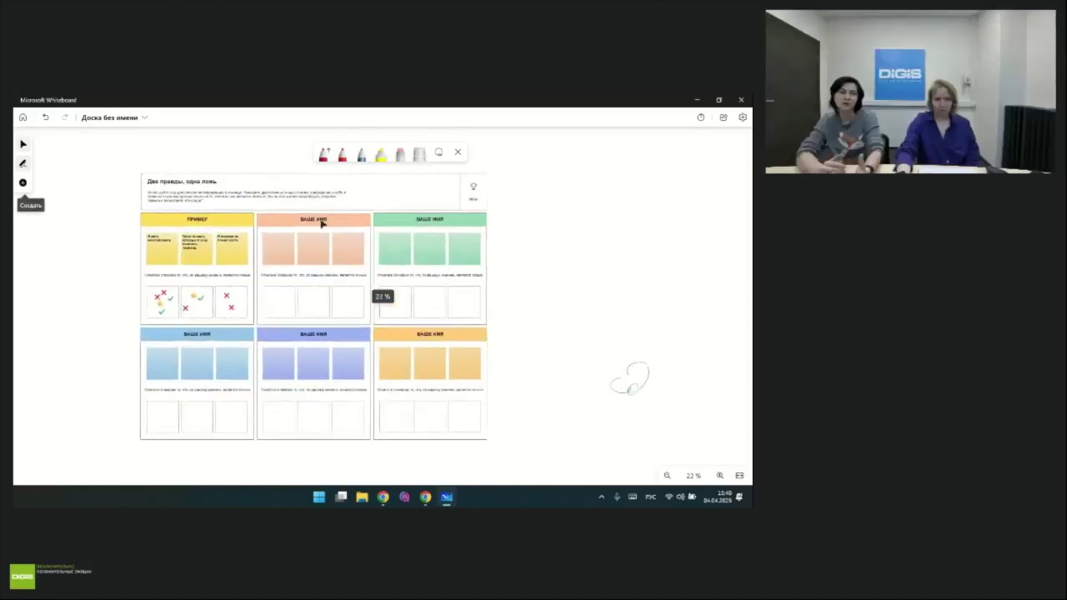
scroll(322, 225, "up", 1)
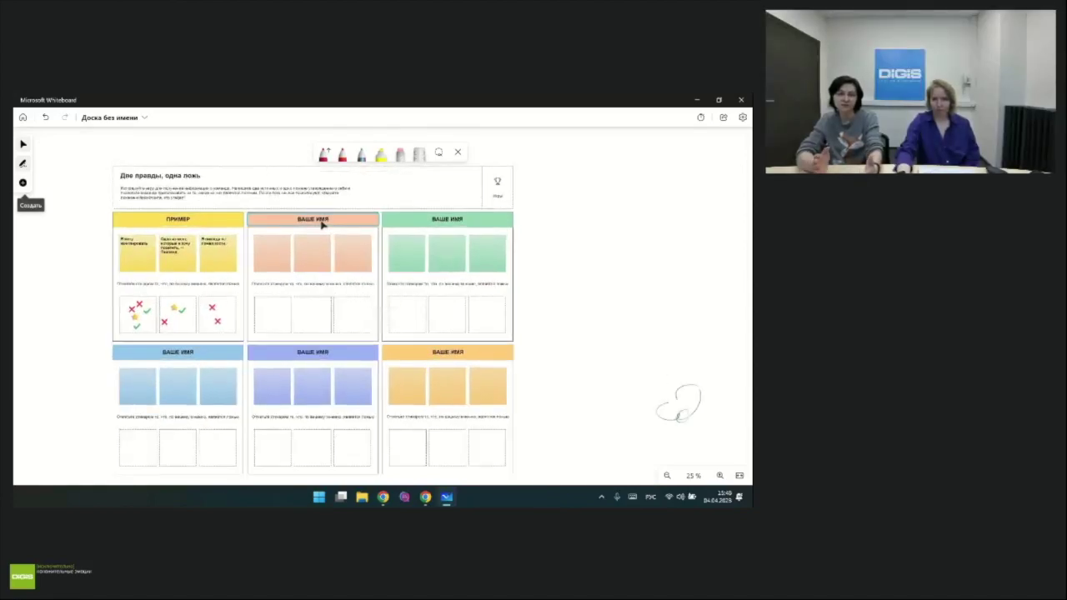
Step: Replace the "ВАШЕ ИМЯ" heading of the orange card beside the example with the participant's first name
left_click(323, 223)
double_click(313, 218)
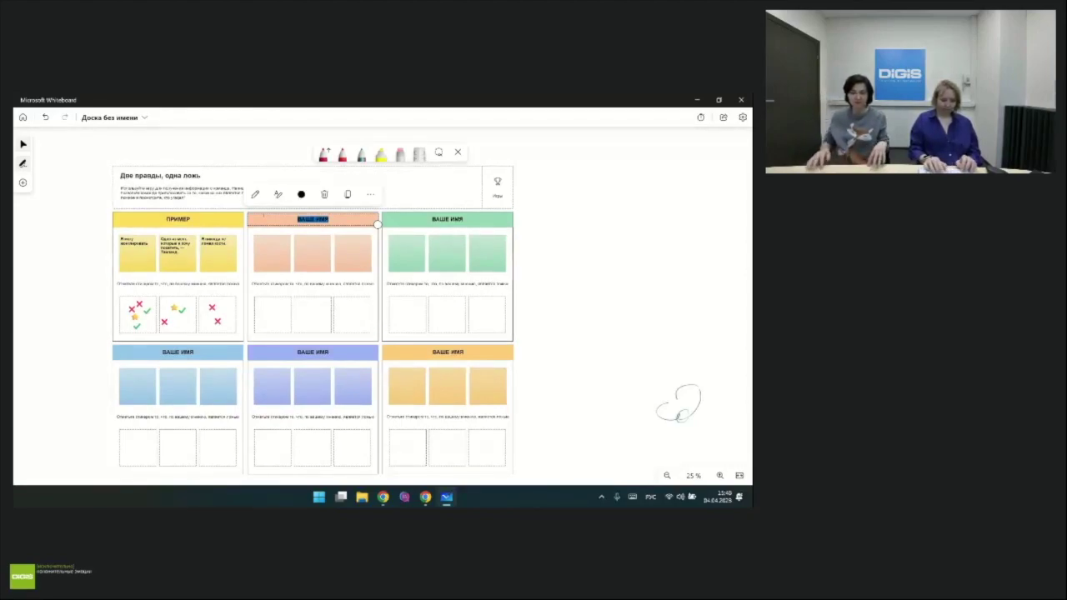
type("Ирина")
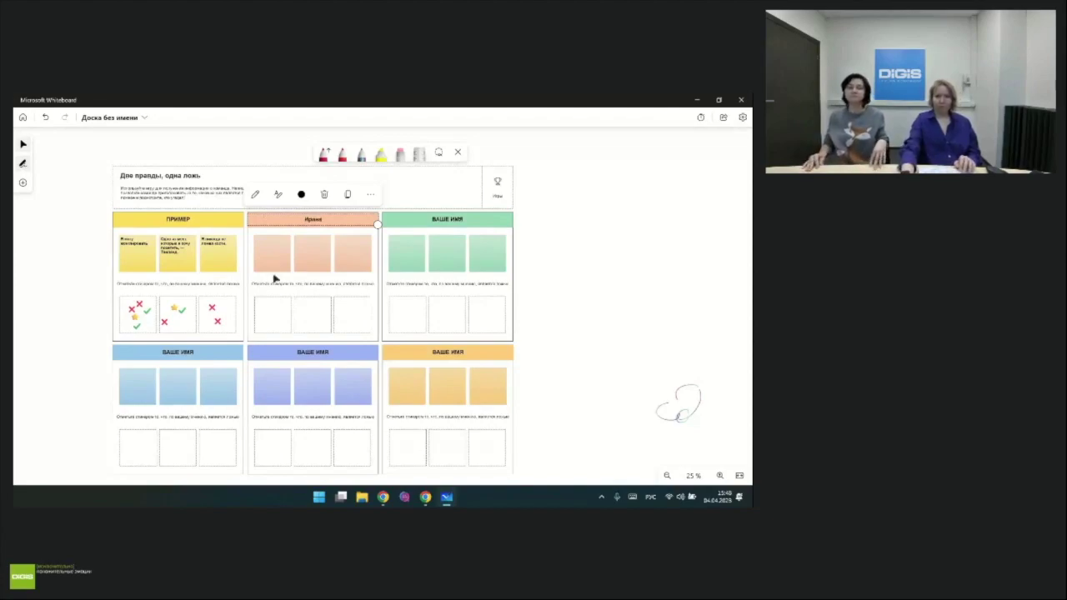
Step: Fill the orange card's first two notes with "Умею играть на скрипке" and "Люблю китайскую еду"
left_click(276, 259)
type("Я")
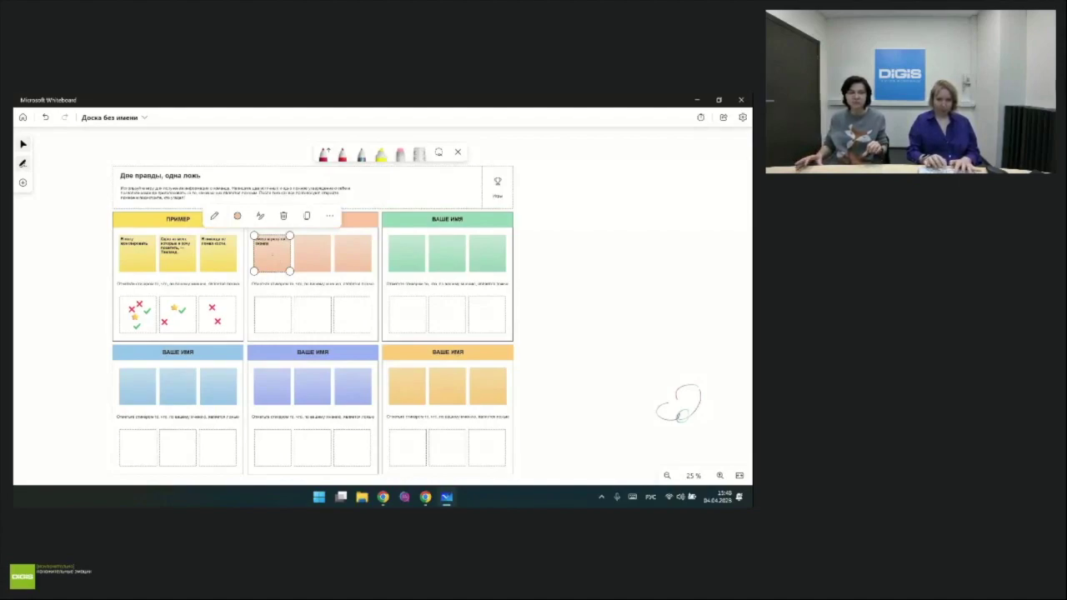
left_click(311, 261)
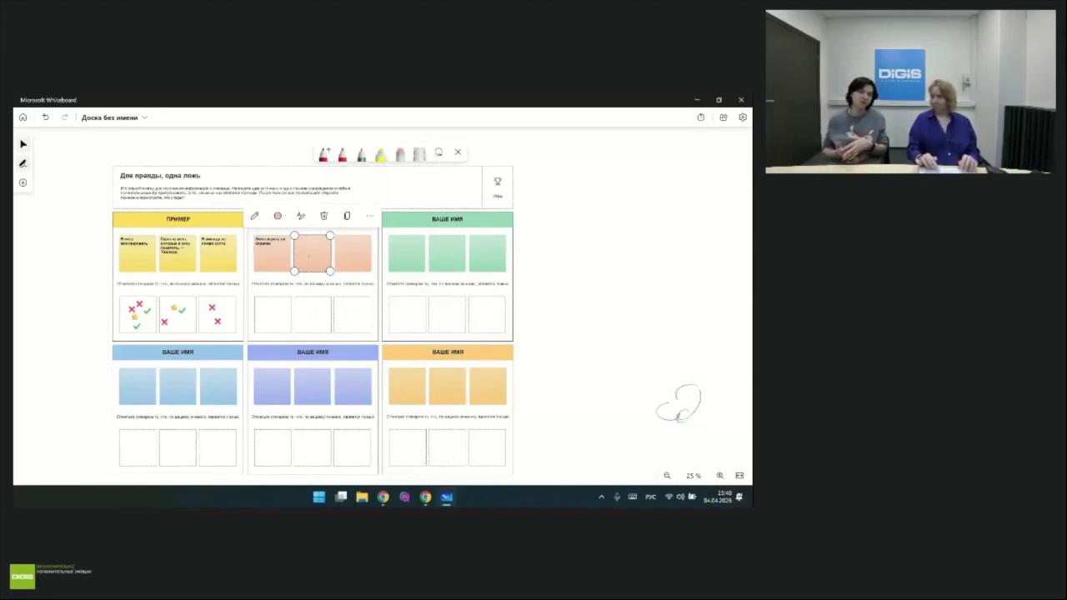
type("Я люб")
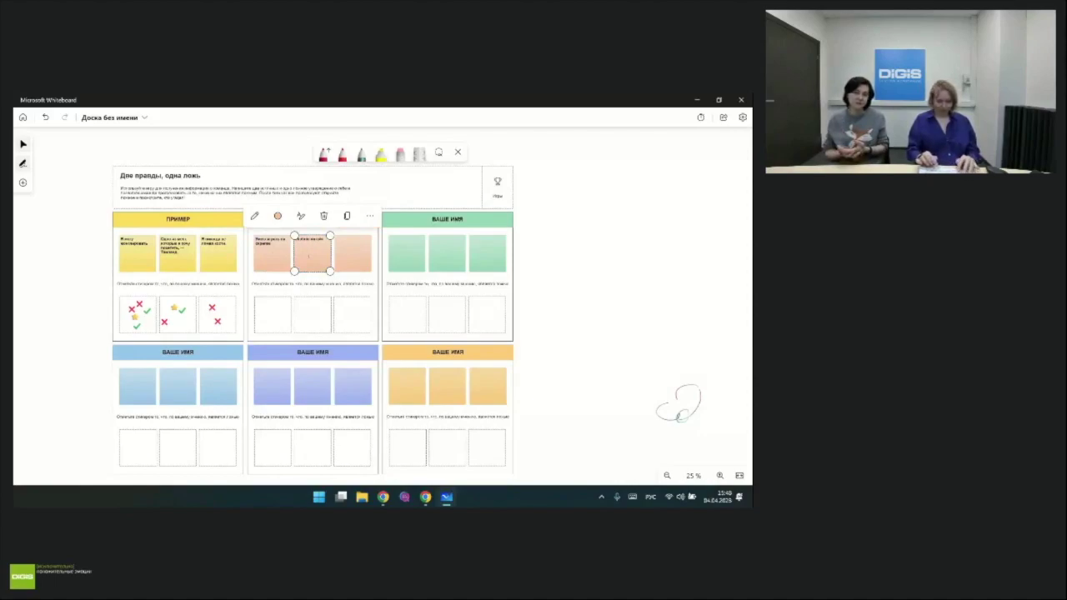
type("лю")
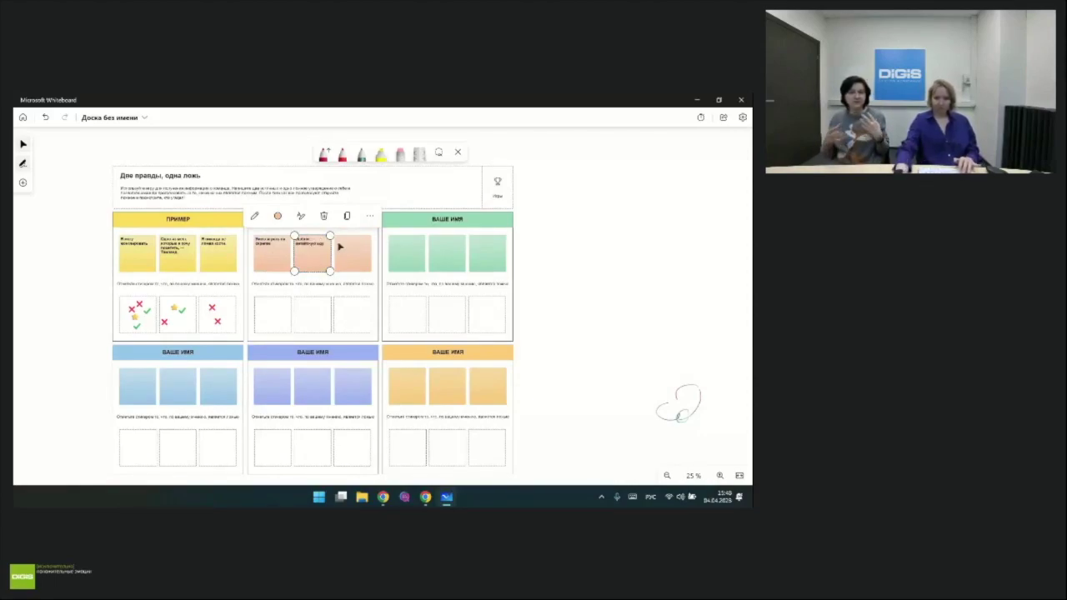
Step: Write a statement about knowing programming languages in the orange card's third note
left_click(359, 255)
left_click(359, 256)
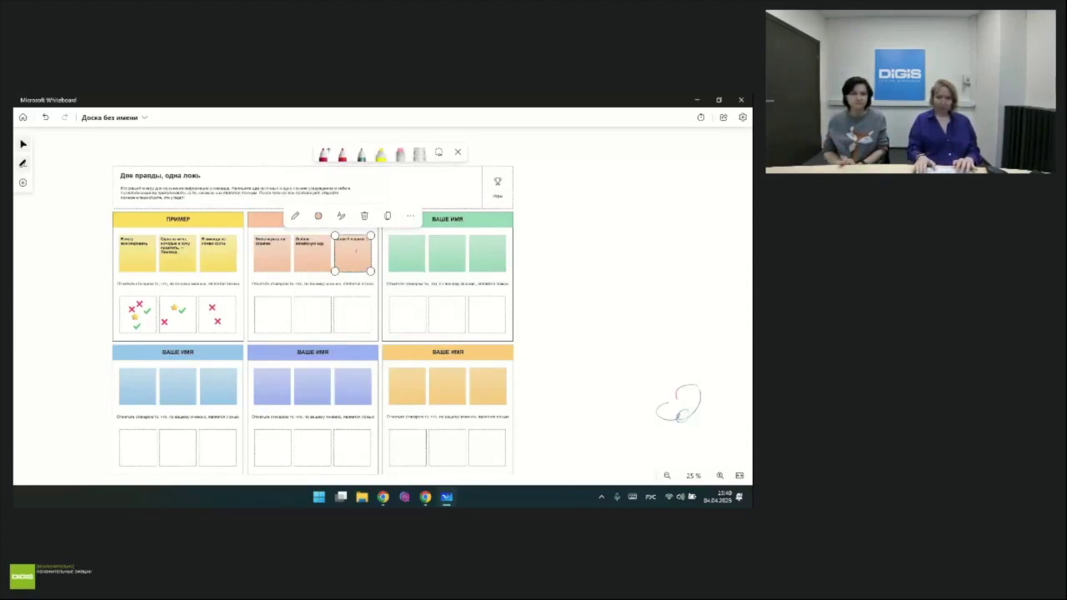
type("ни")
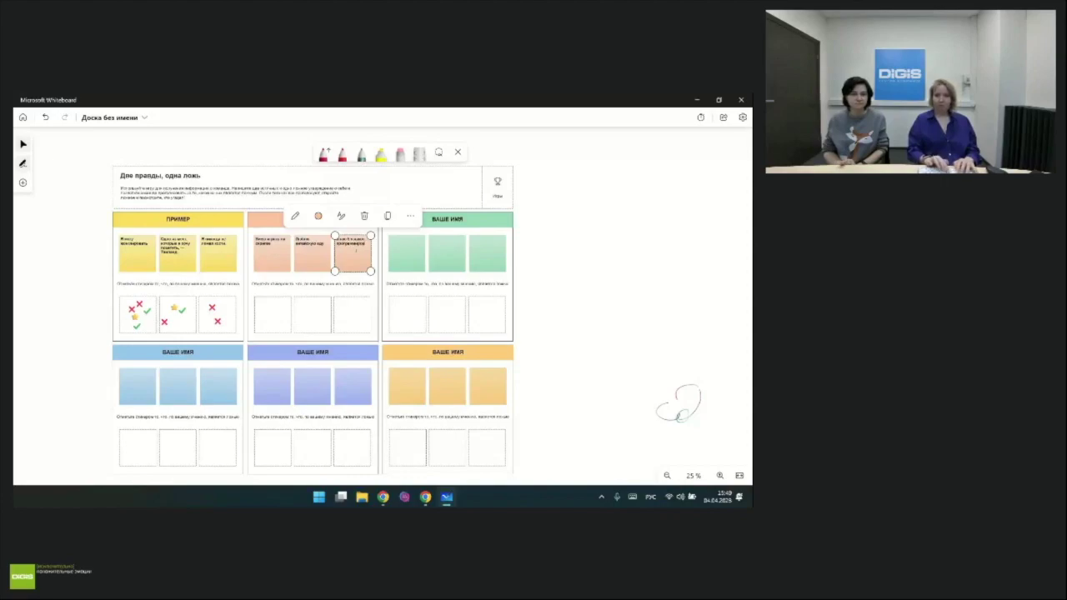
type("я")
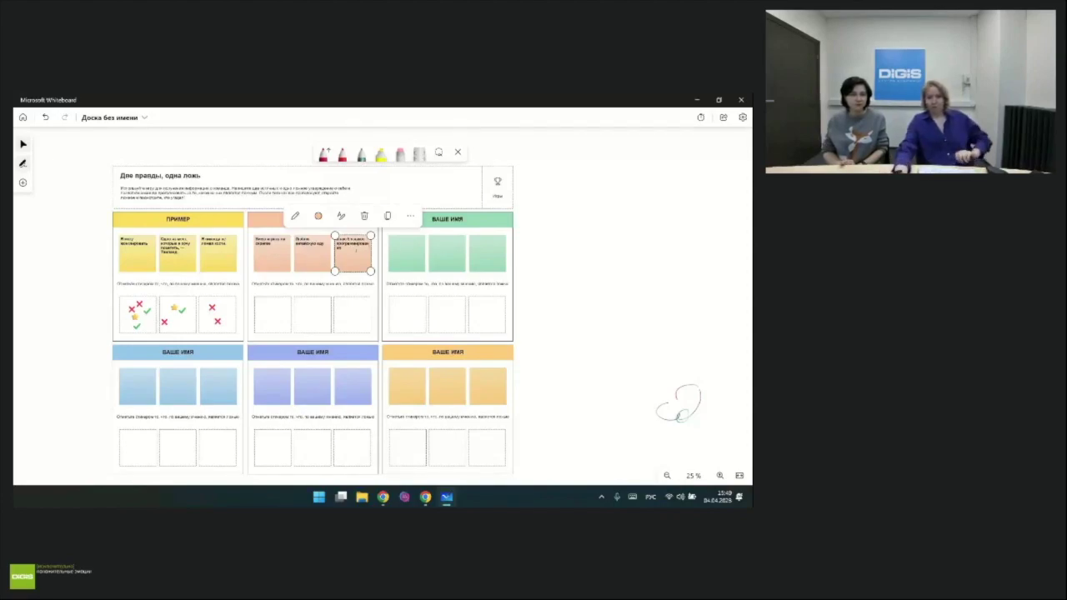
left_click(588, 239)
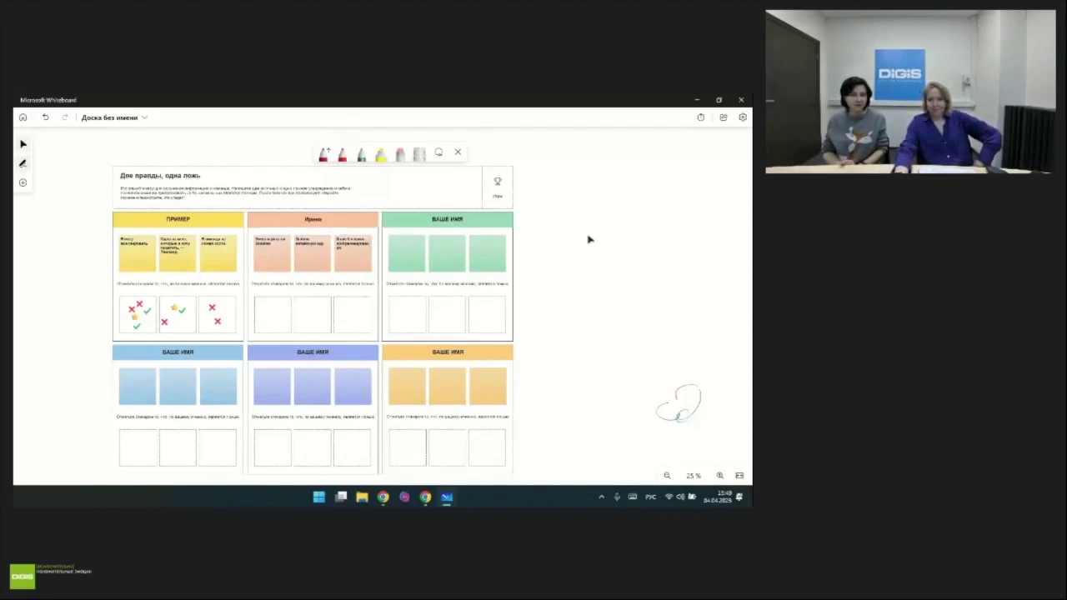
Step: Add a green check mark reaction to the answer box beneath the orange card's second statement
scroll(317, 284, "up", 2)
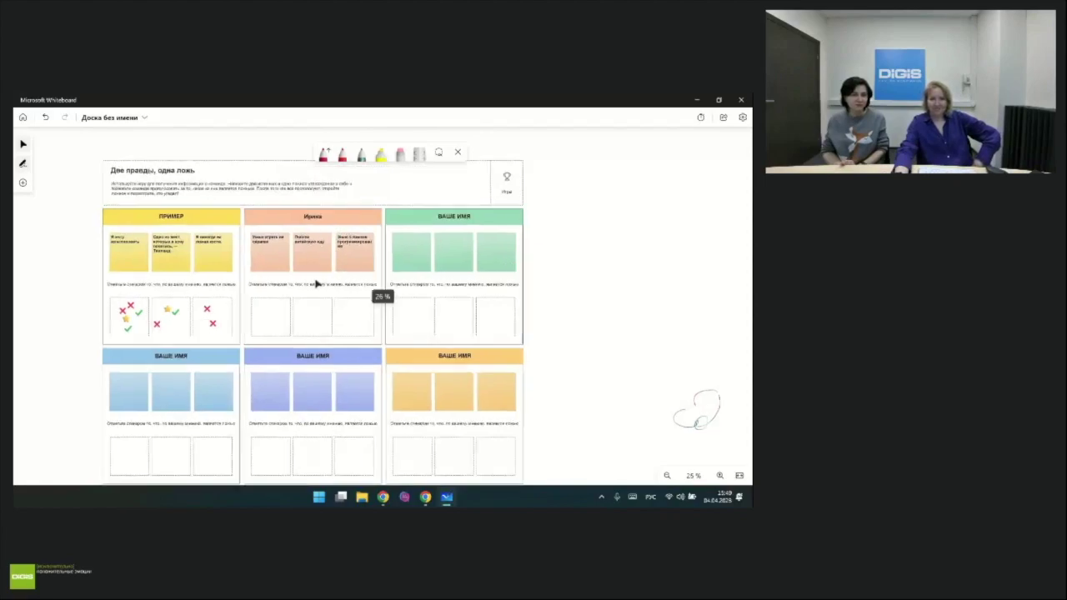
scroll(317, 284, "up", 2)
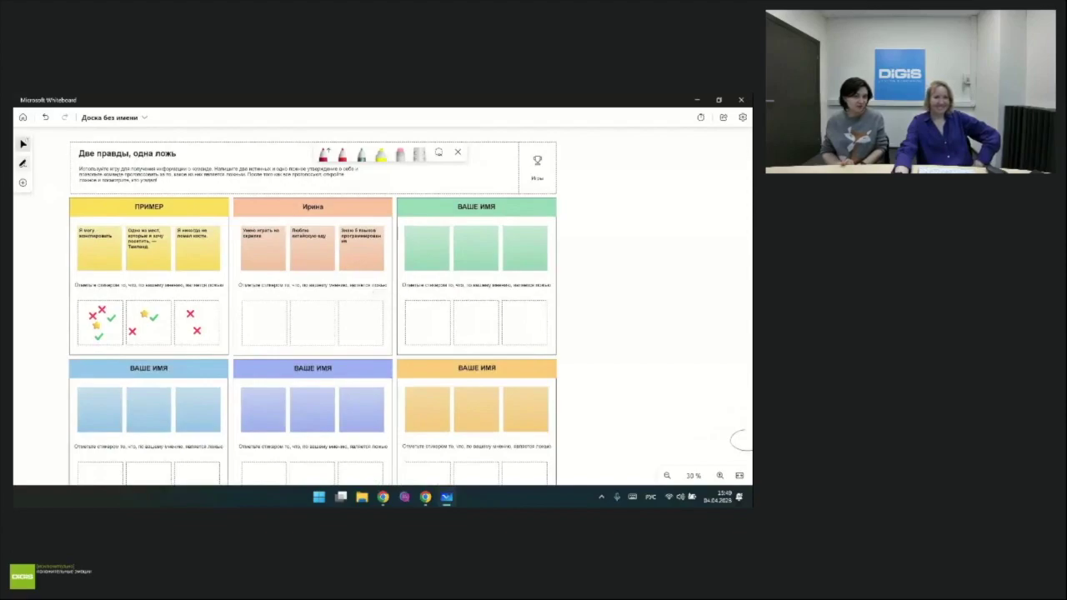
left_click(23, 181)
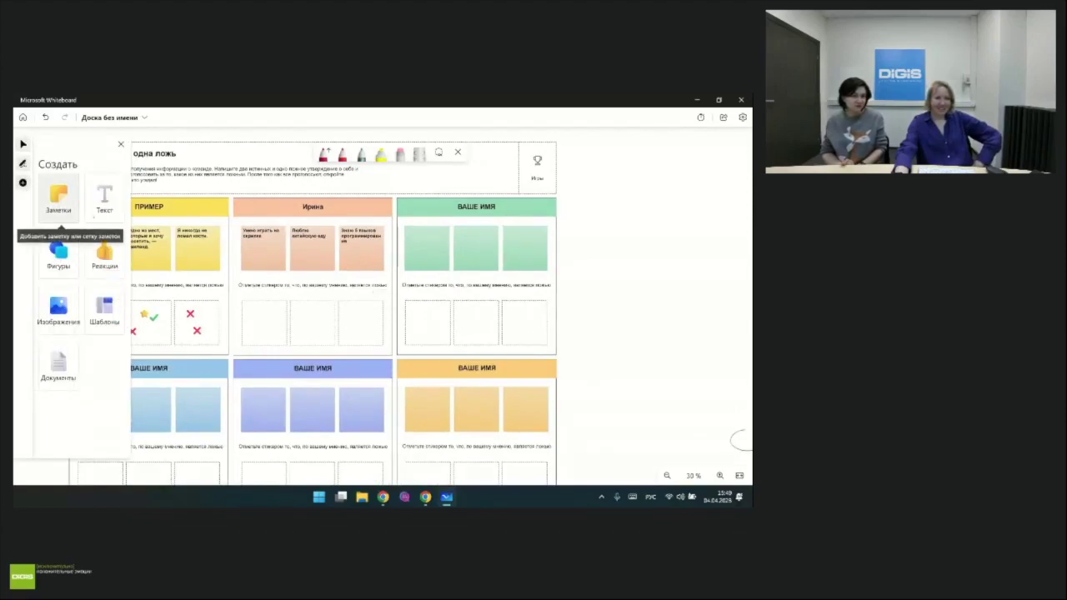
left_click(104, 250)
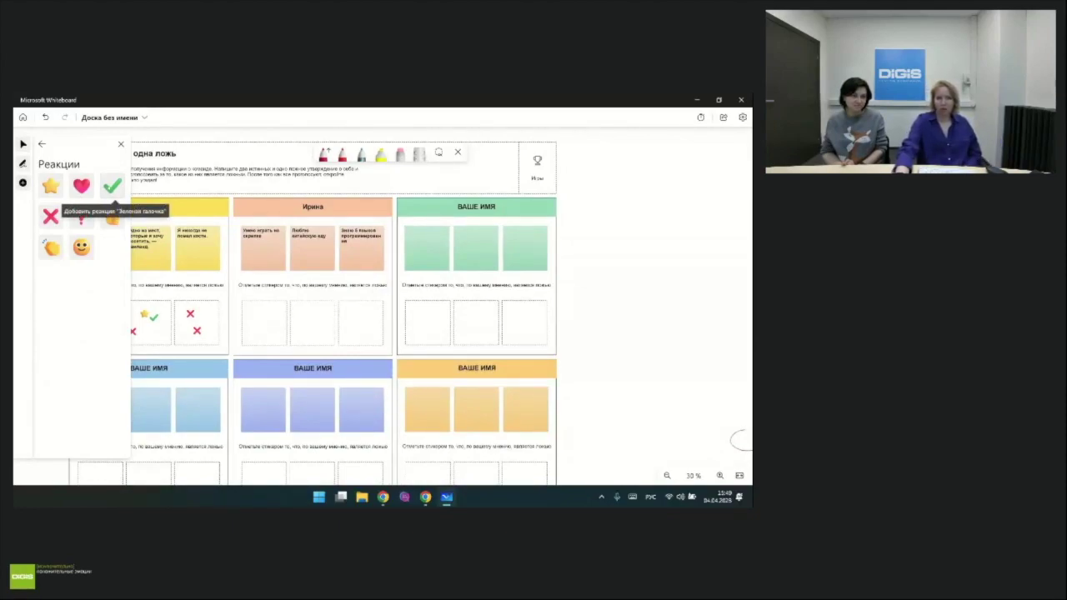
left_click(112, 187)
left_click(299, 311)
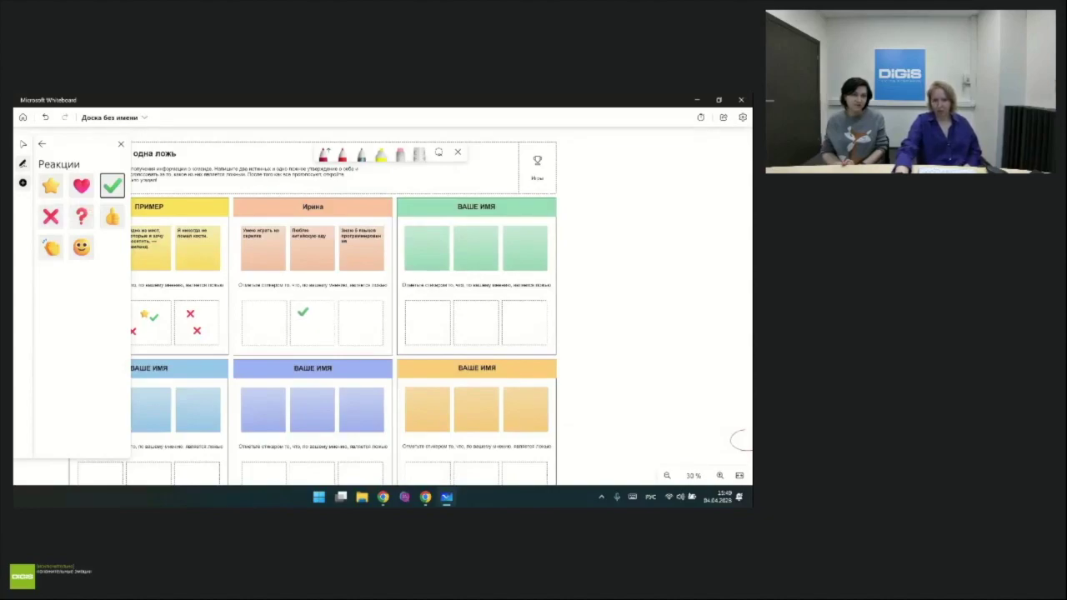
left_click(300, 311)
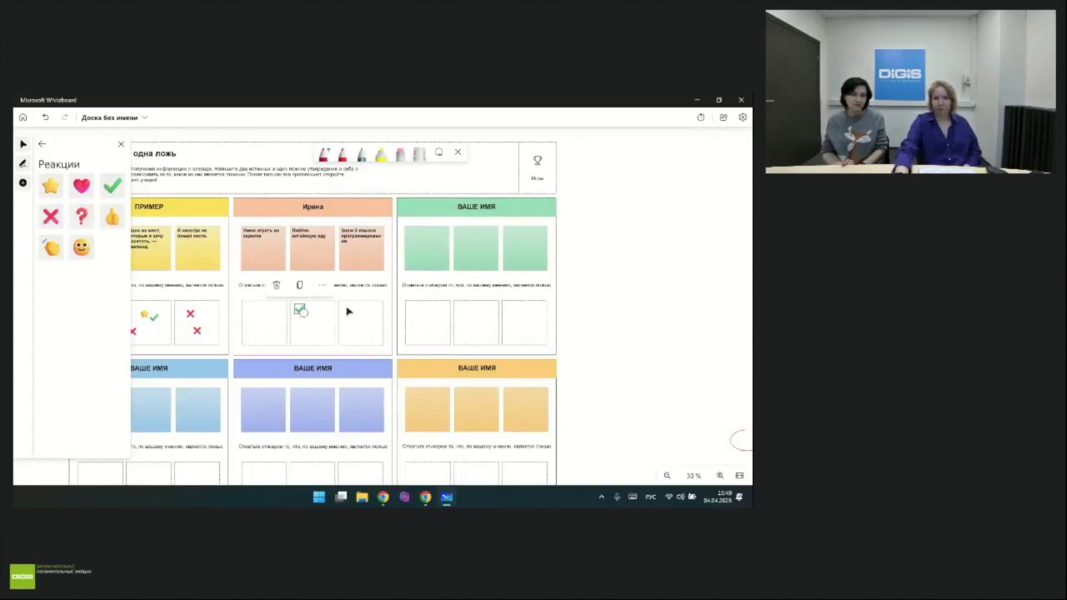
Step: Add another green check mark reaction to the answer box beneath the orange card's third statement
left_click(348, 311)
left_click(113, 185)
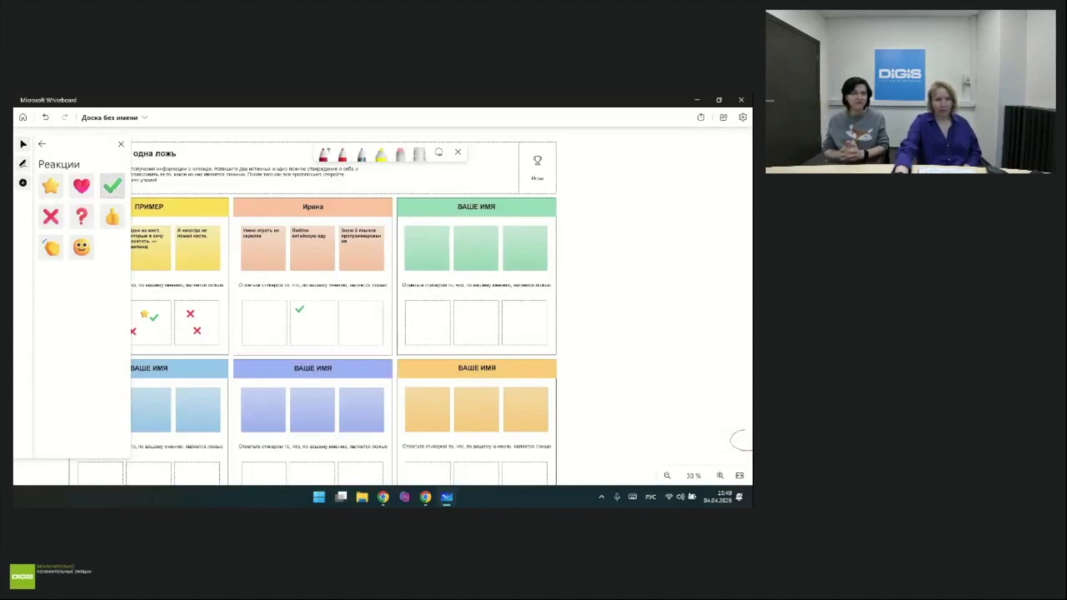
left_click(374, 313)
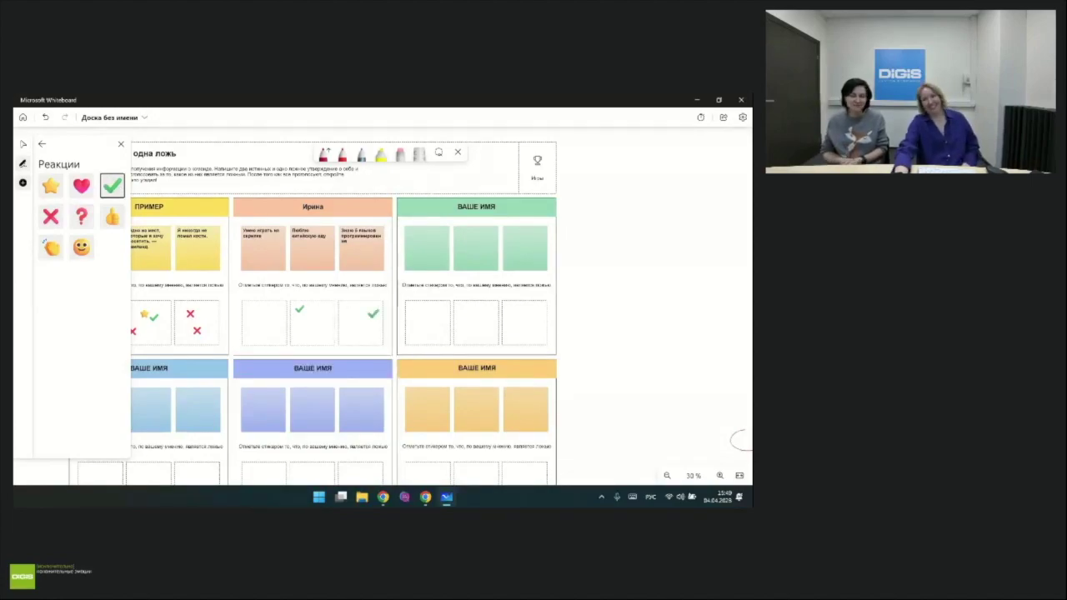
left_click_drag(374, 313, 346, 309)
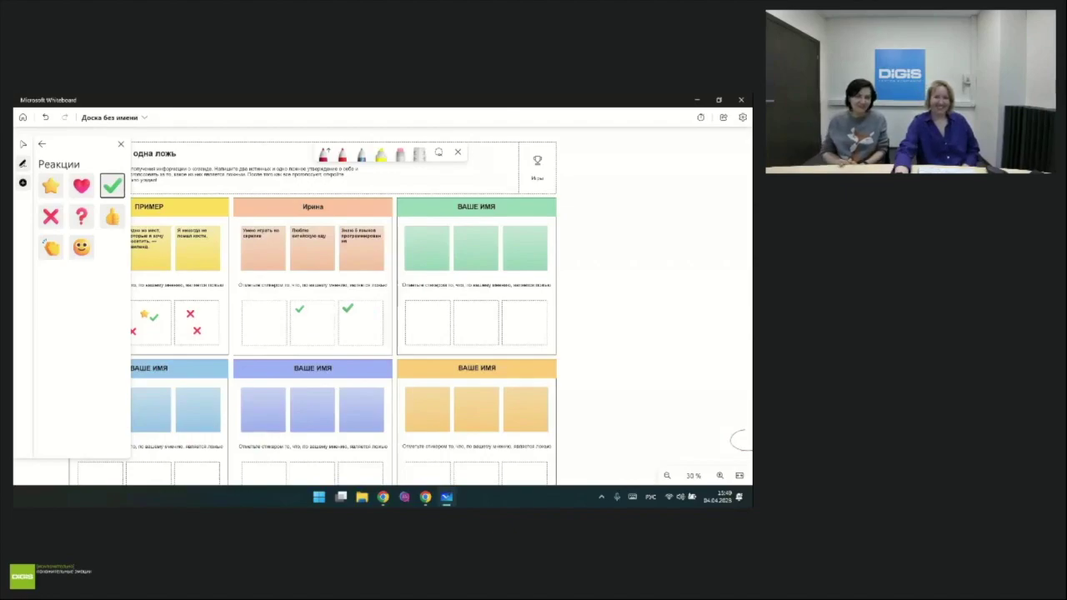
key("Escape")
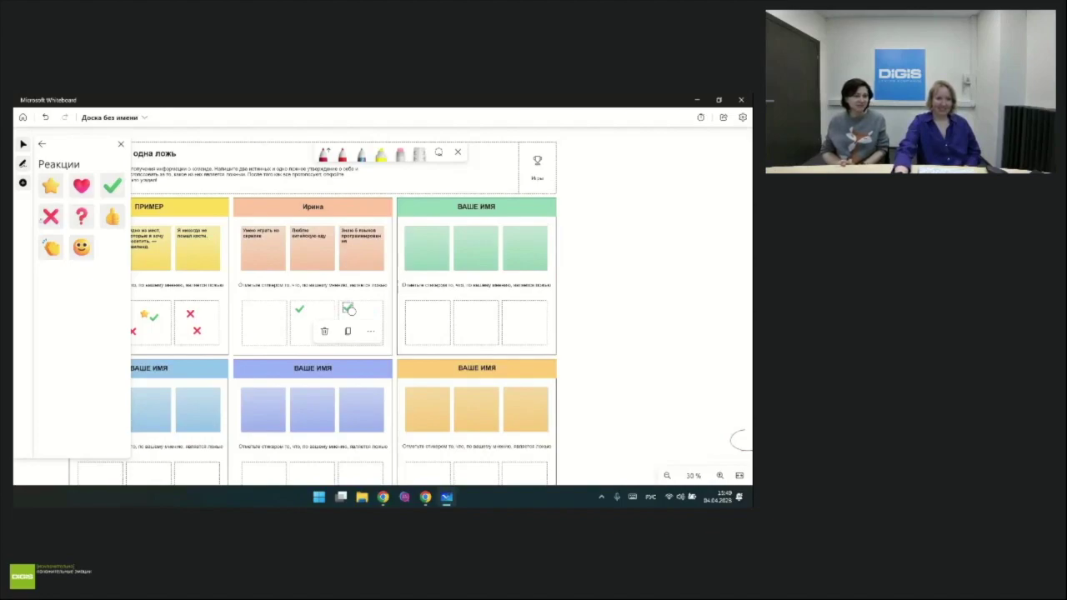
Step: Mark the answer box beneath the orange card's first statement with a red cross reaction
left_click(51, 216)
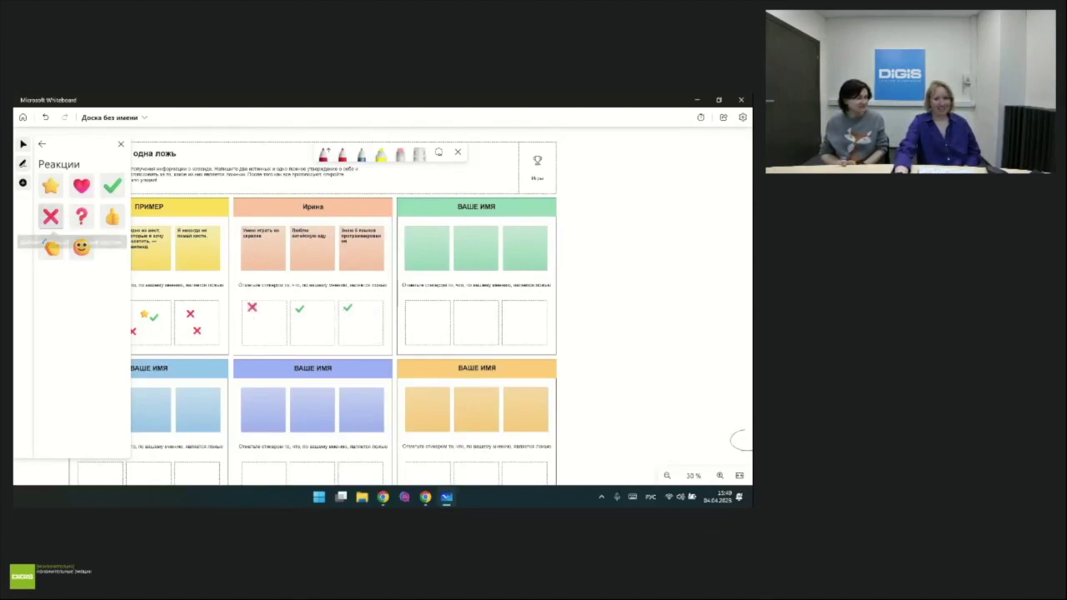
left_click(249, 307)
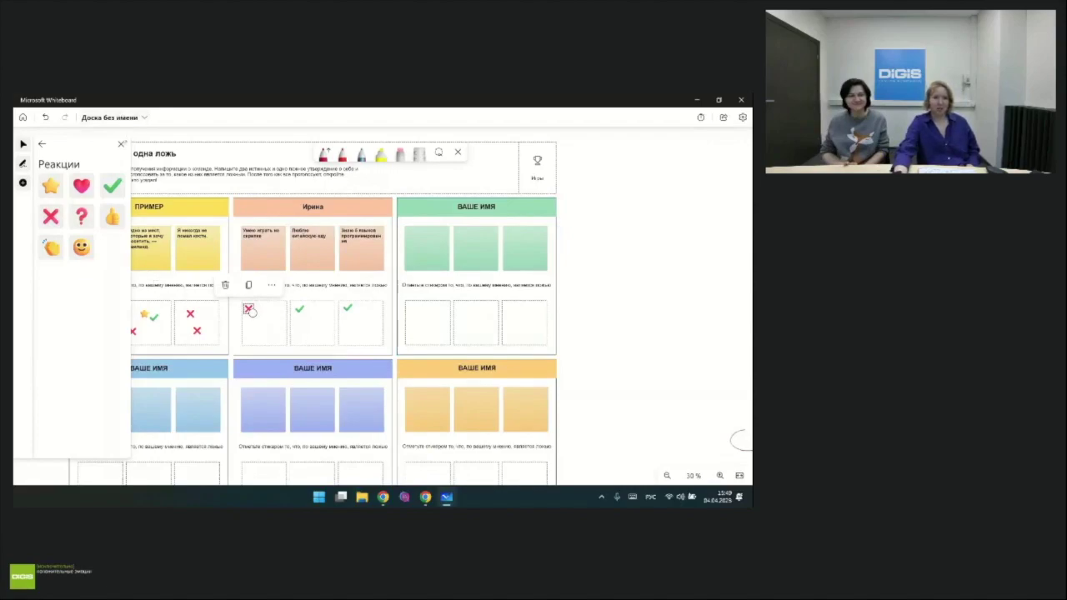
left_click(122, 144)
left_click(121, 144)
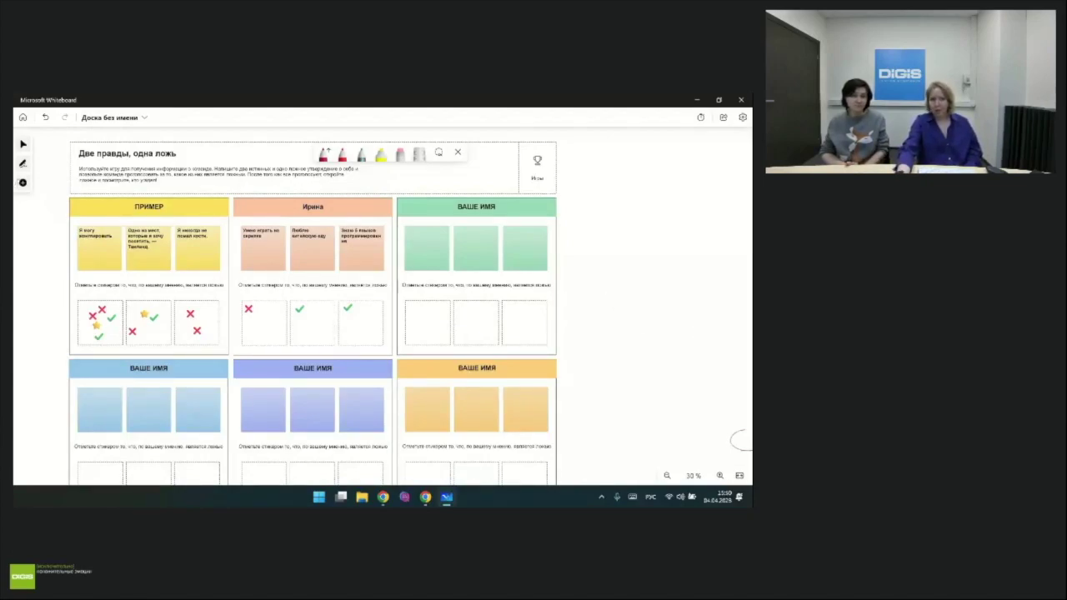
Step: Review the available whiteboard template categories
left_click(23, 182)
left_click(104, 308)
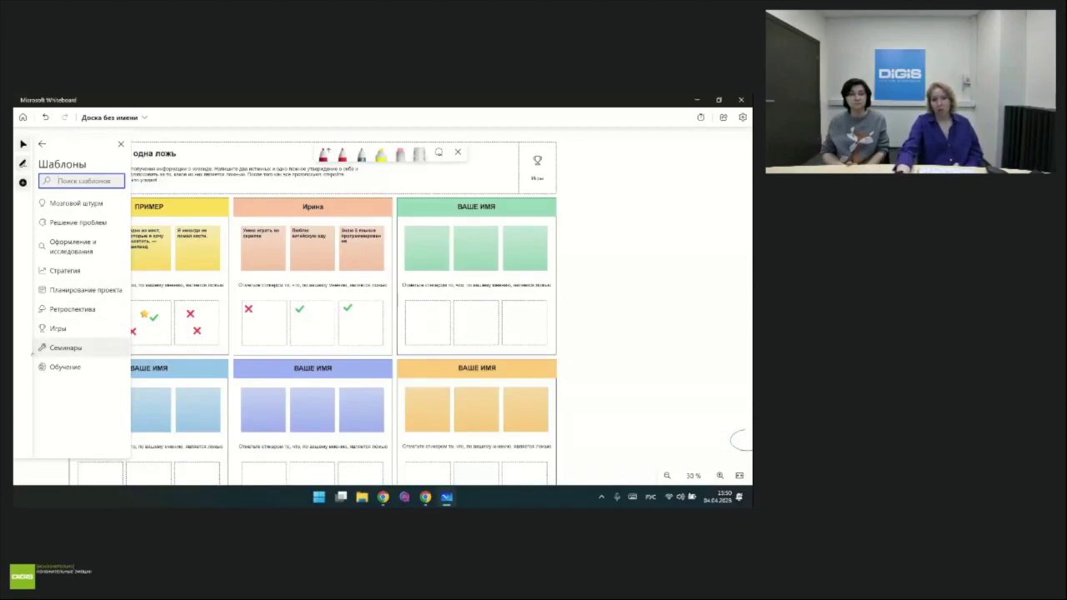
left_click(42, 144)
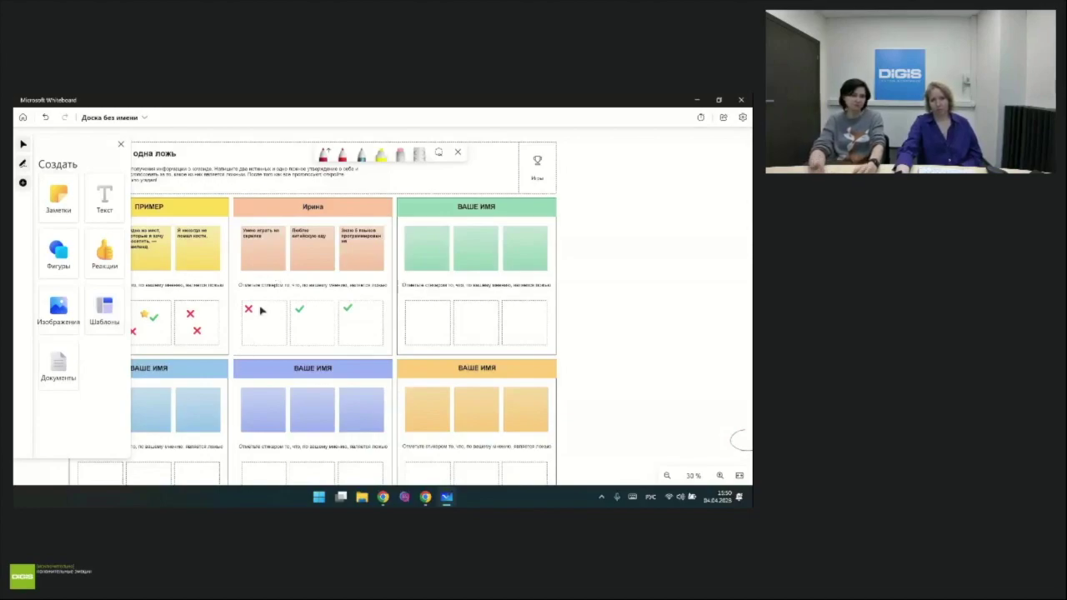
Step: Place a smiley face reaction in the answer box beneath the orange card's first statement
left_click(104, 254)
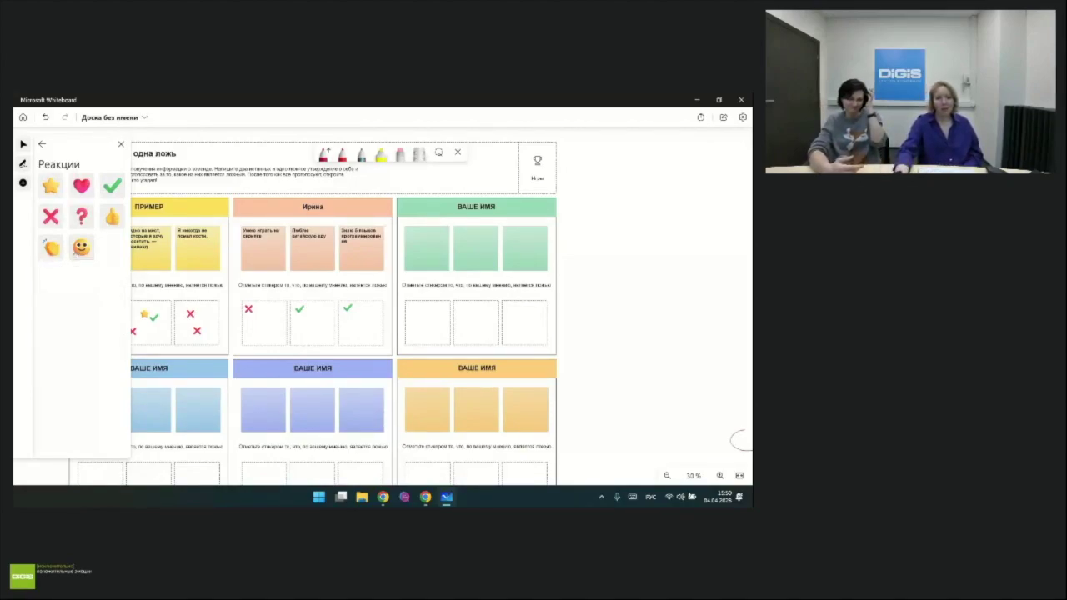
left_click(80, 246)
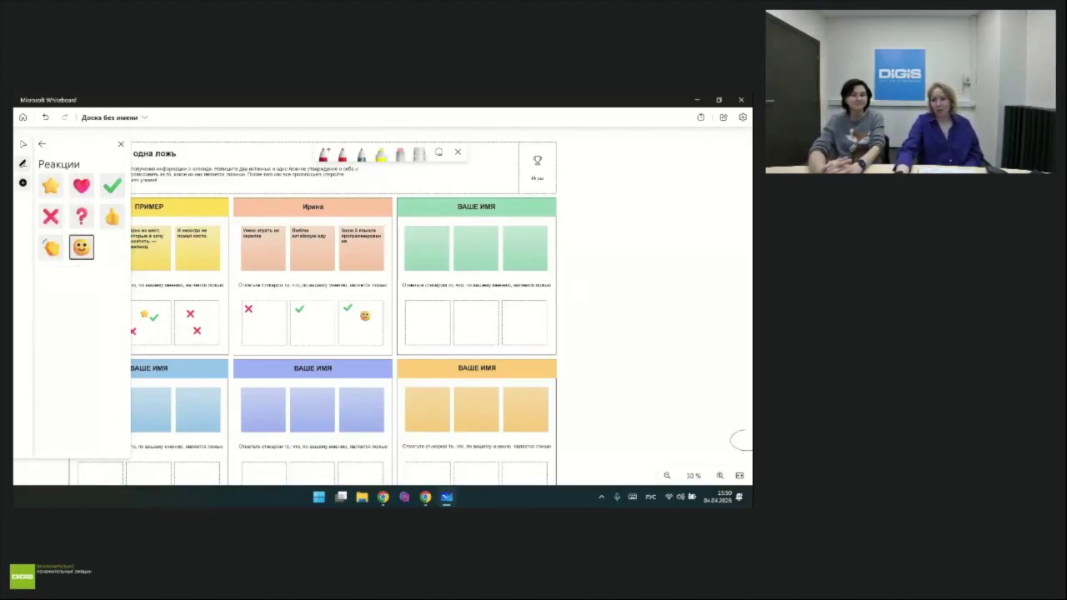
left_click(249, 333)
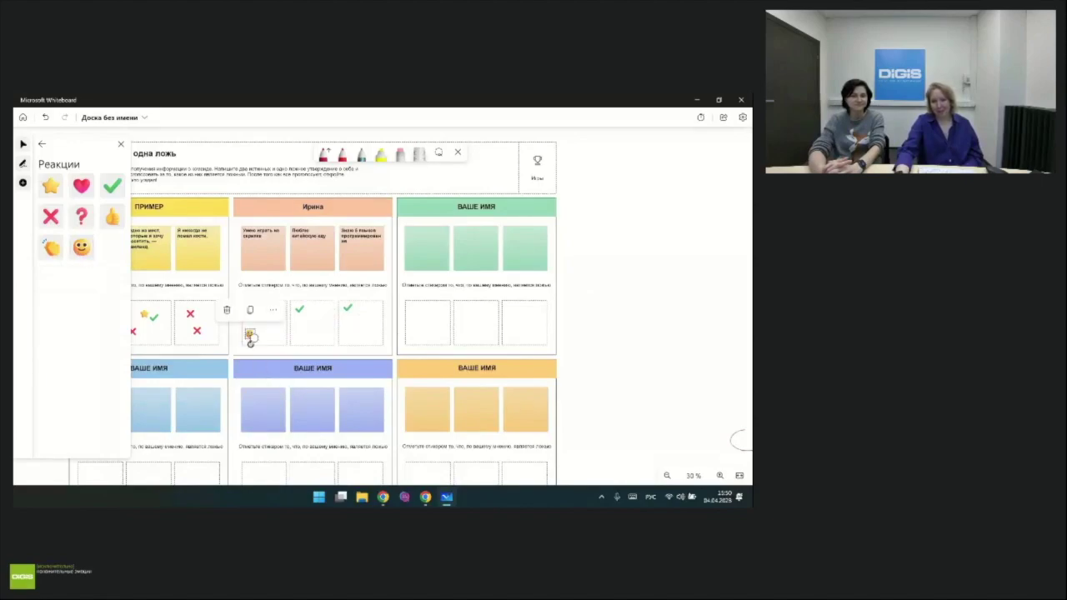
Step: Enlarge the smiley to nearly a card's width and move it to the empty area beside the green card
left_click_drag(253, 336, 372, 456)
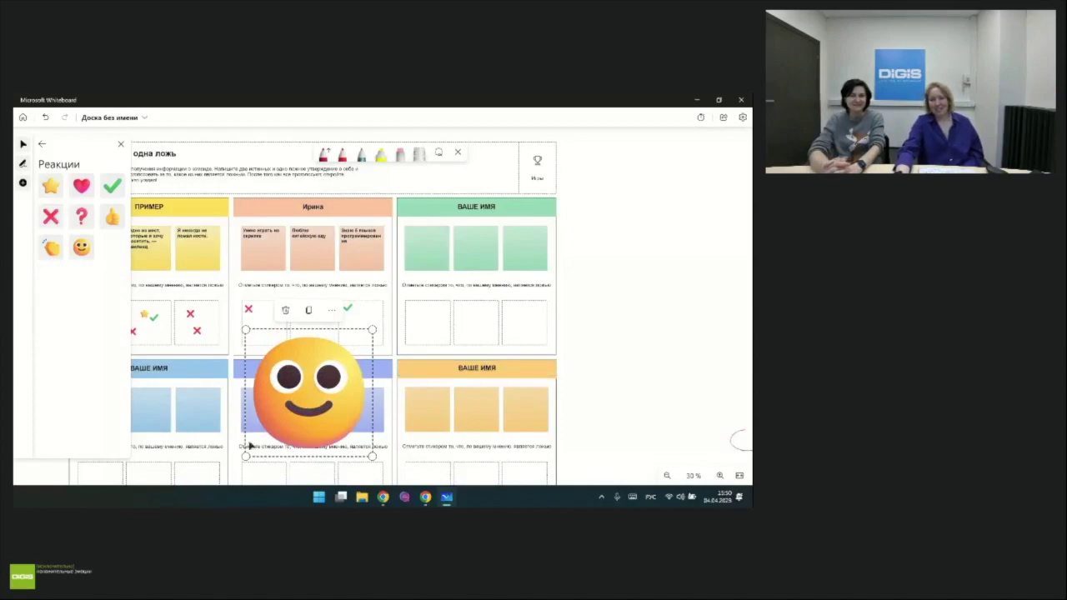
key("Escape")
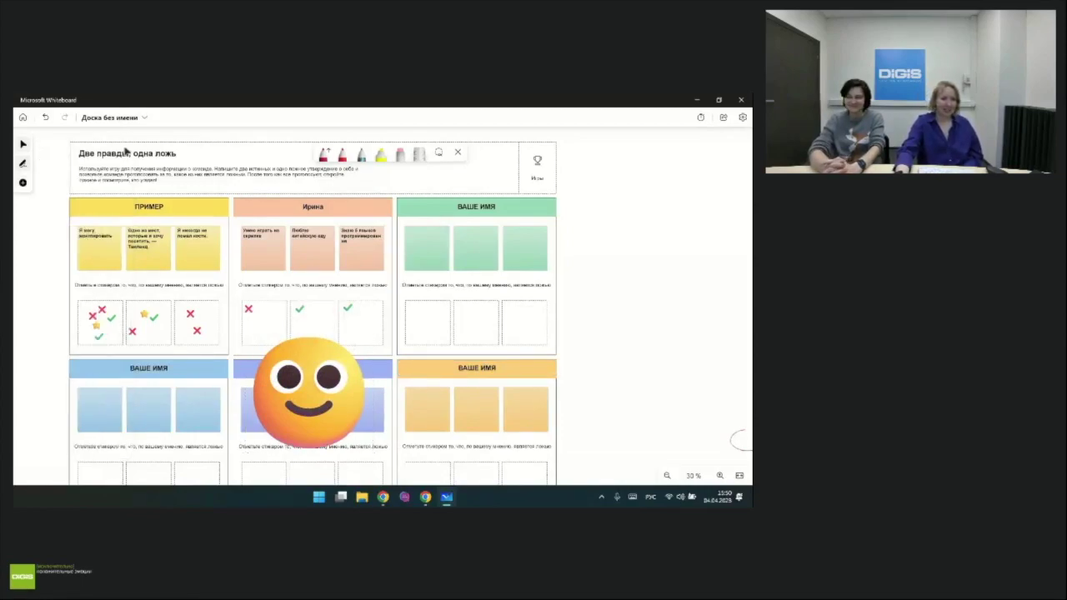
left_click_drag(355, 415, 672, 242)
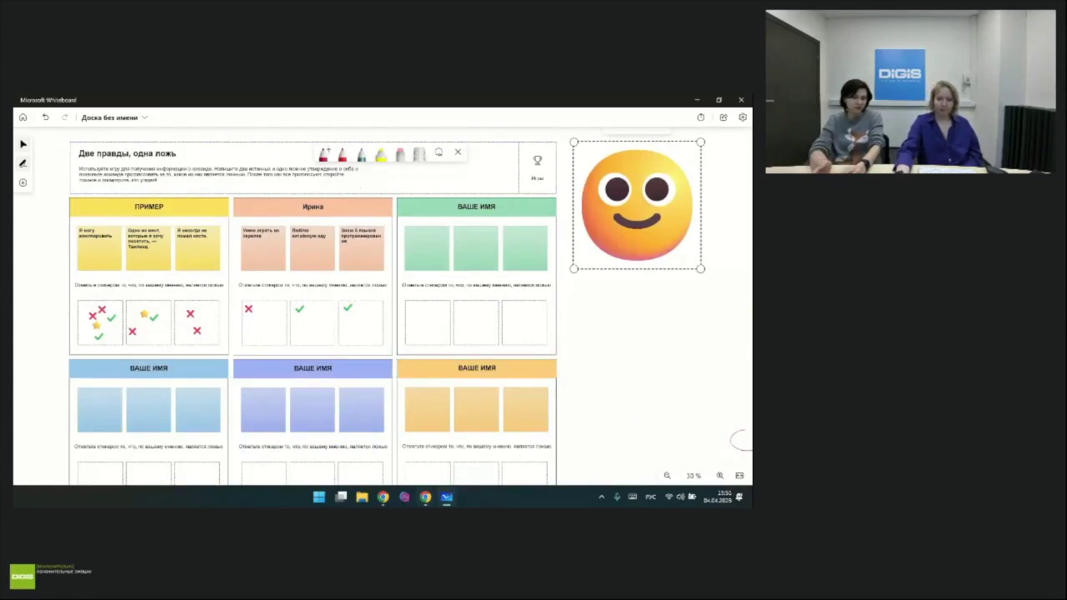
Step: Switch to Chrome, bring up the Slidesgo template site and look over its trending searches
key("alt+Tab")
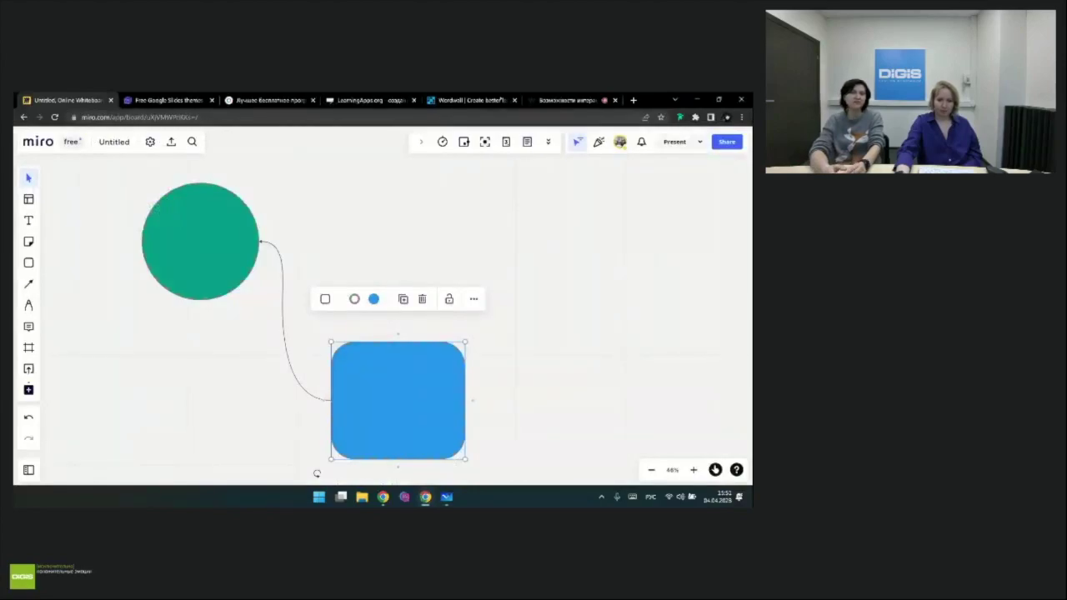
left_click(567, 100)
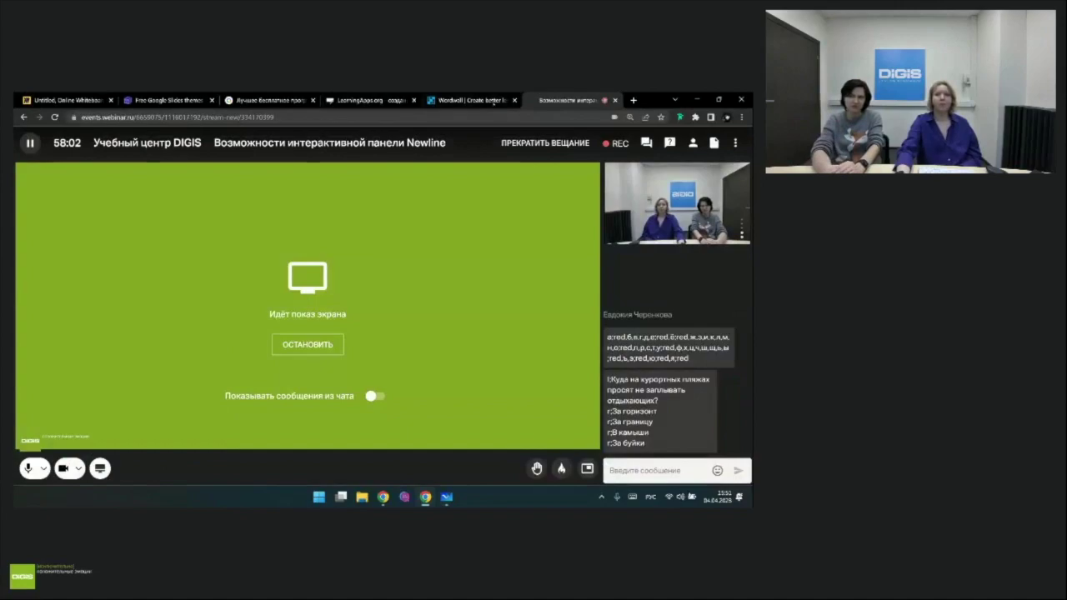
left_click(167, 100)
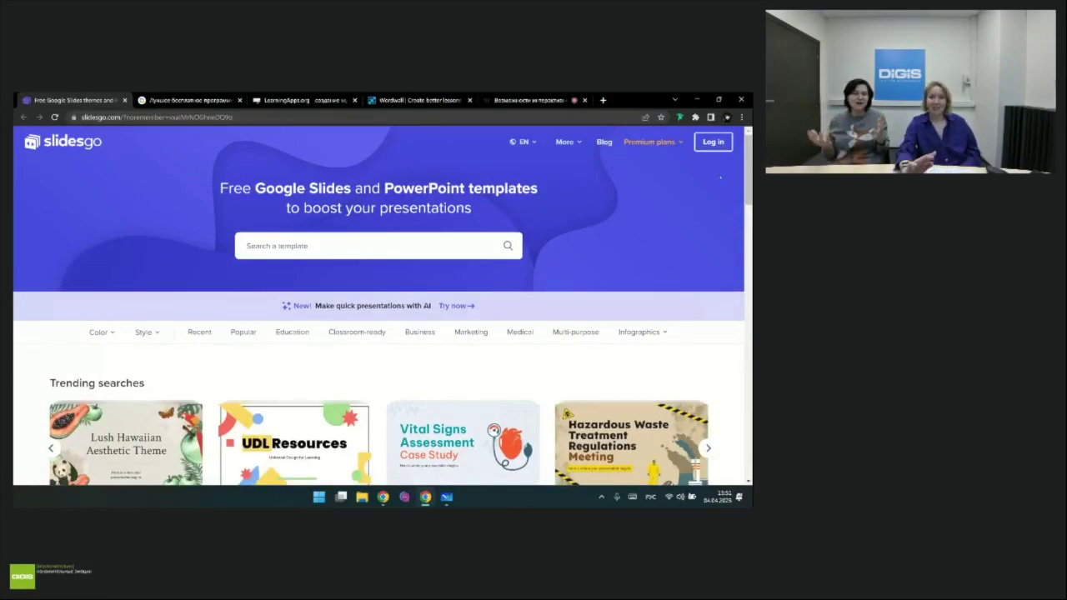
scroll(125, 416, "down", 1)
scroll(125, 400, "down", 1)
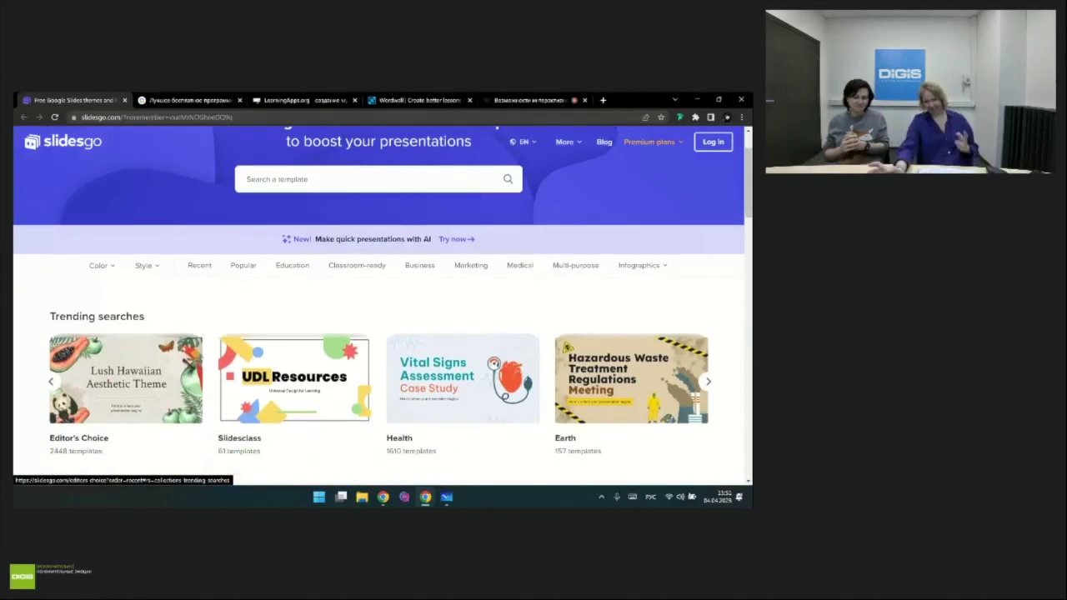
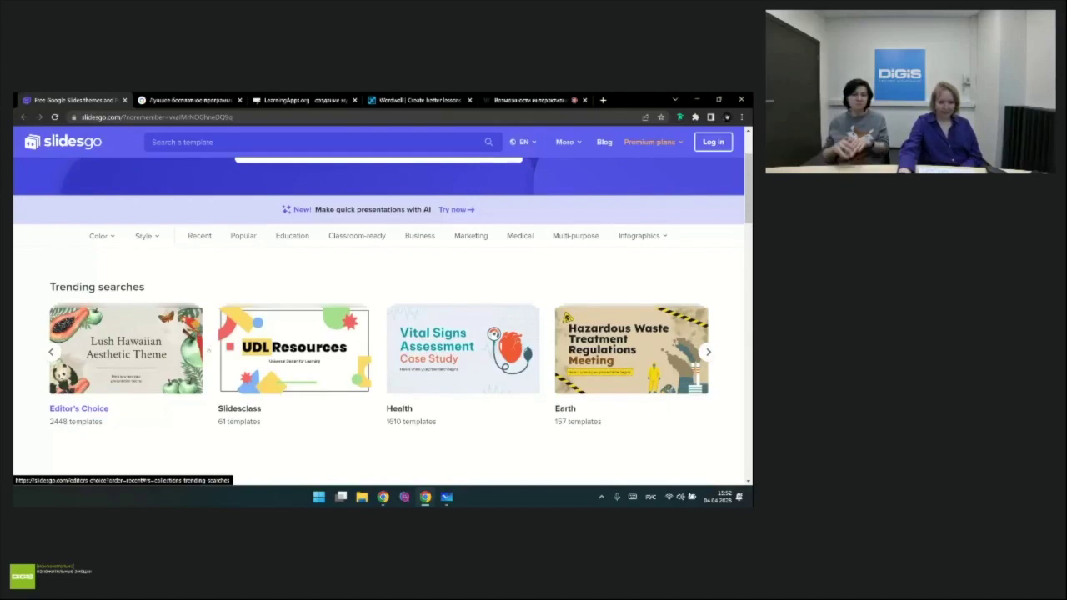
Step: Look through the latest and popular themes on the Slidesgo home page with the page zoom reduced
scroll(304, 427, "down", 1)
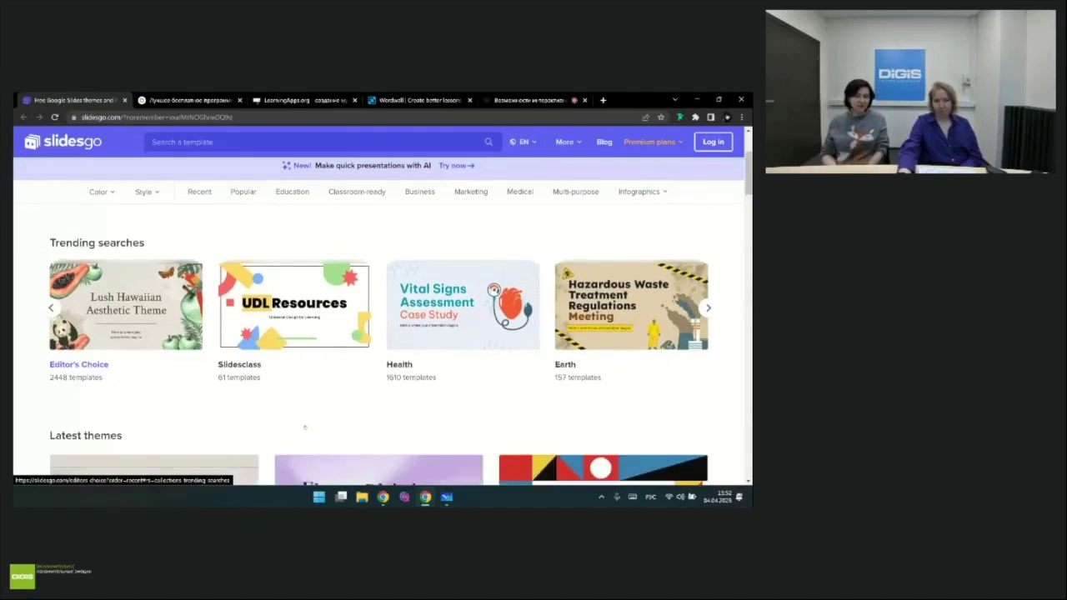
scroll(323, 331, "down", 4)
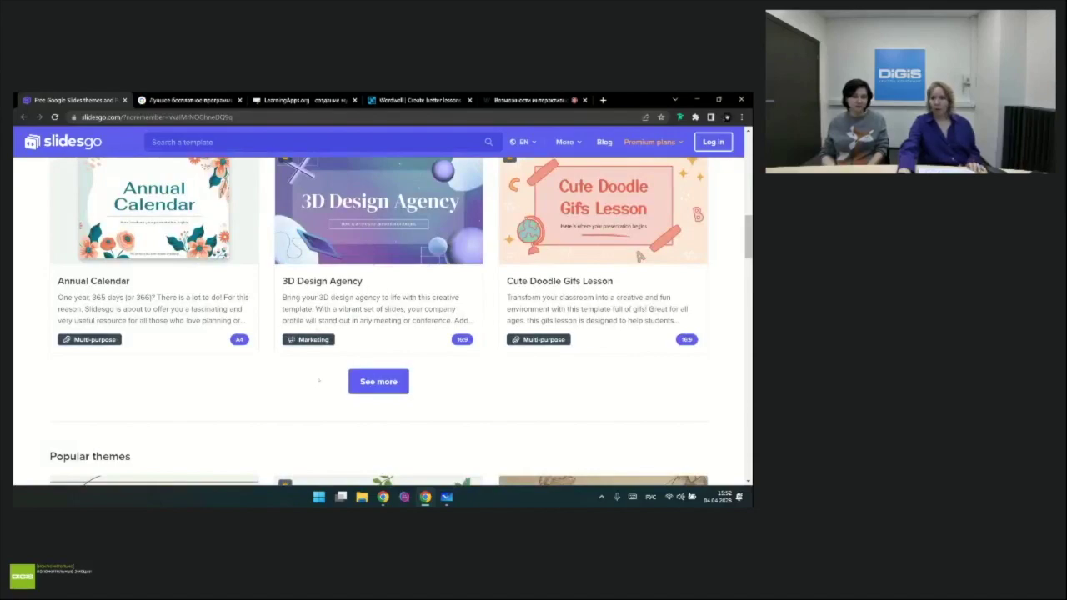
key("ctrl+minus")
key("ctrl+minus")
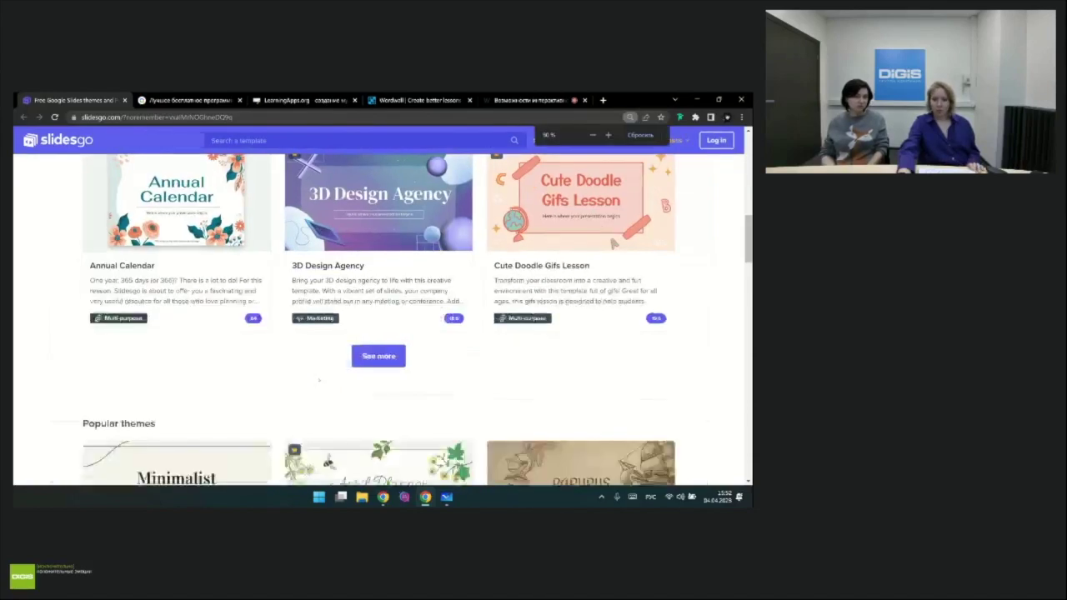
key("ctrl+minus")
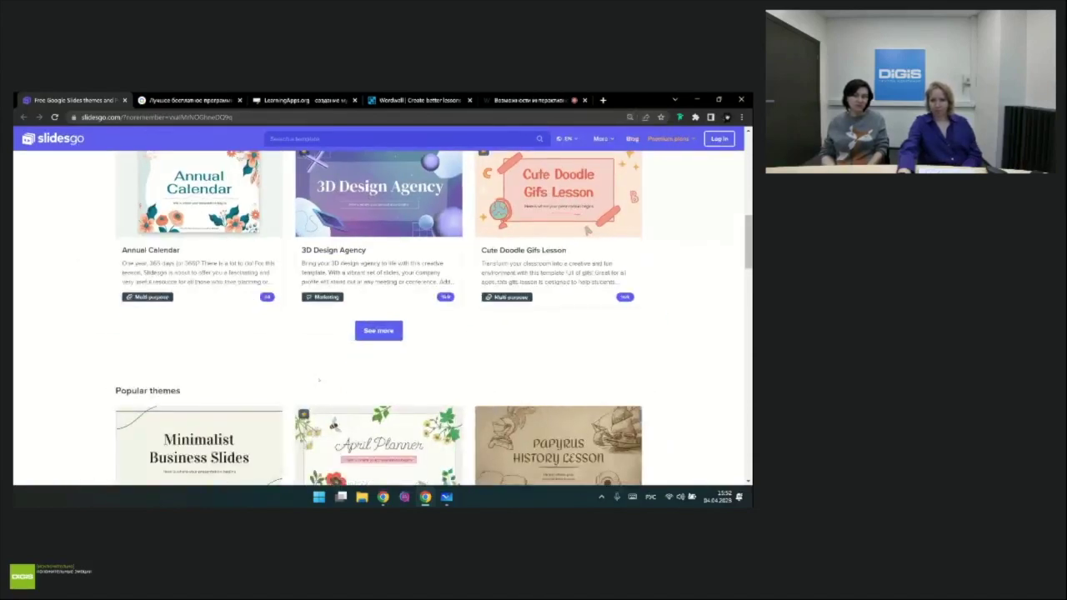
scroll(319, 380, "up", 5)
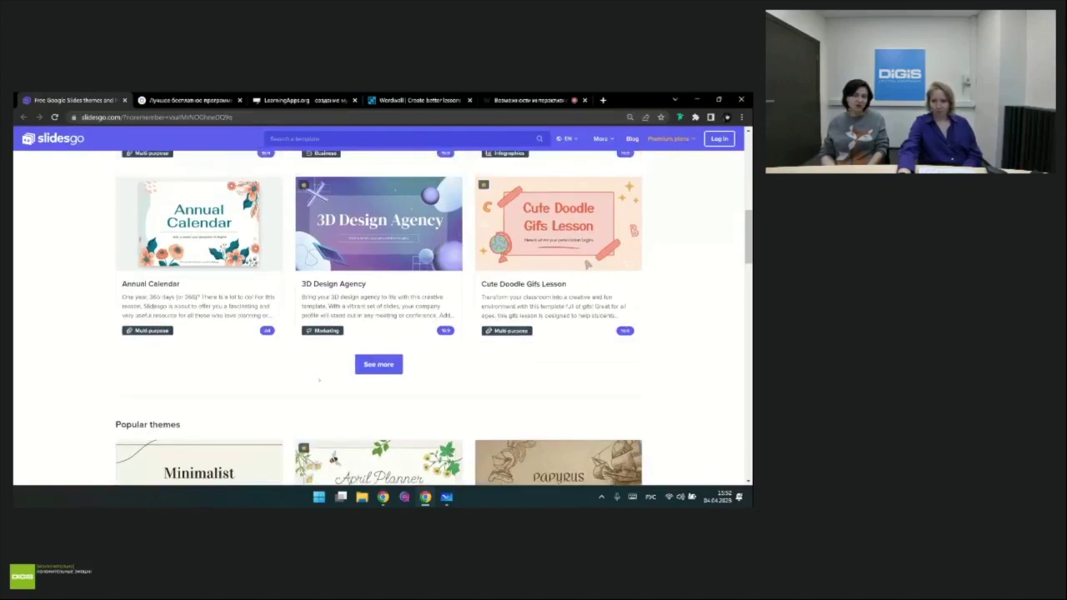
scroll(225, 318, "up", 3)
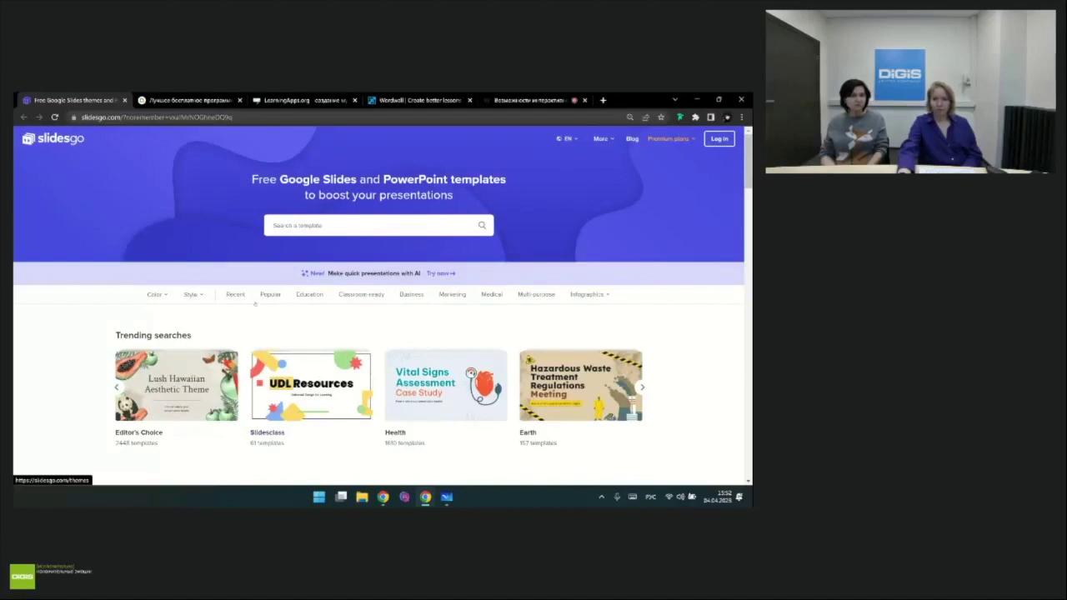
Step: Open the Education template category and filter its templates by the Free license
left_click(320, 295)
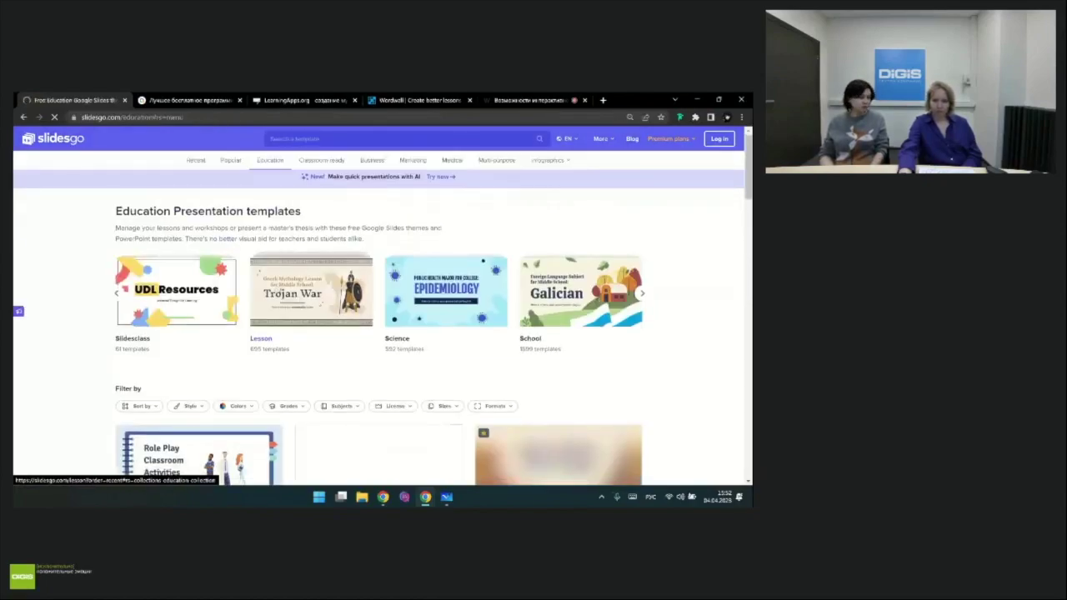
scroll(326, 283, "down", 3)
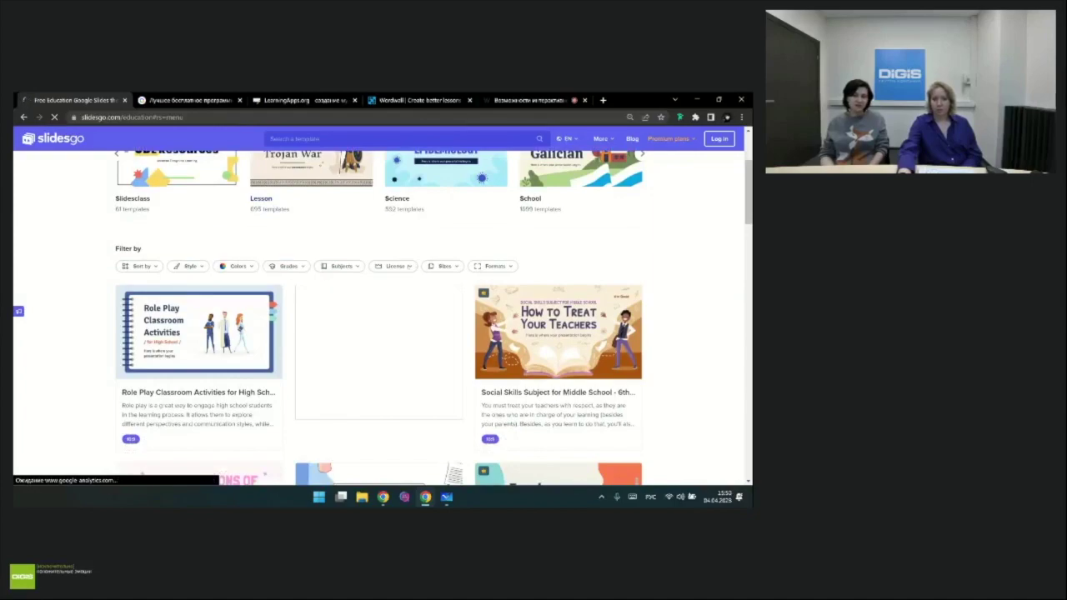
left_click(406, 267)
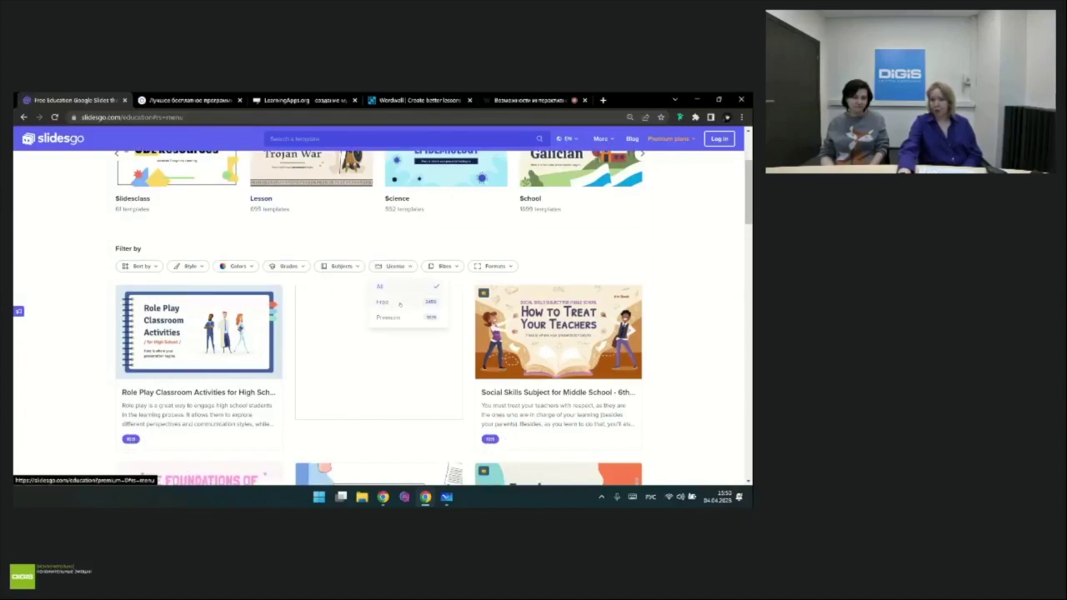
left_click(399, 303)
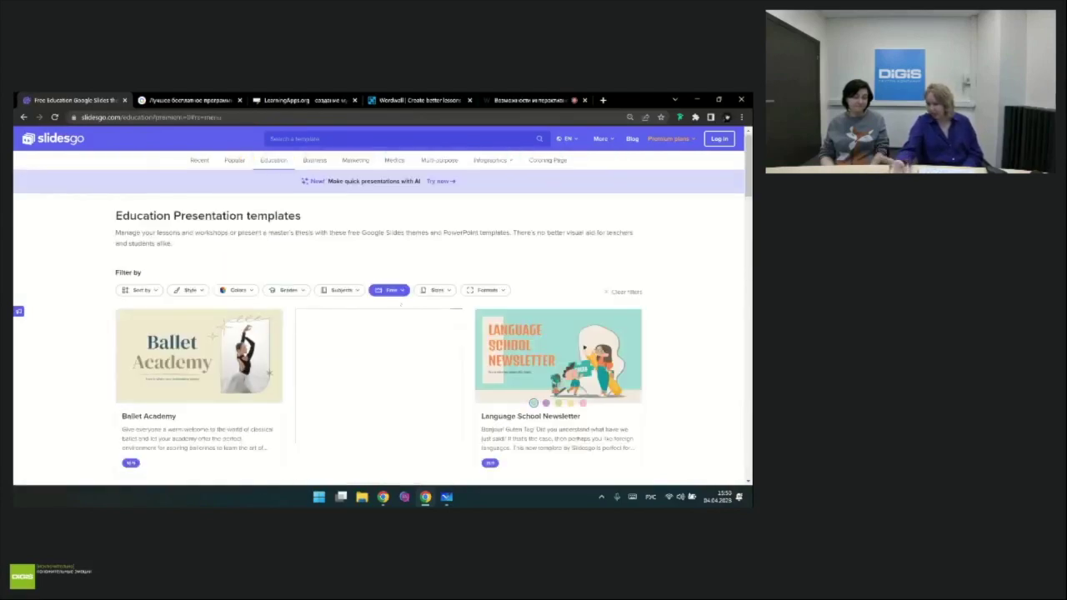
Step: Browse the free education templates and preview the Online Notebook template in its orange colour variant
mouse_move(540, 318)
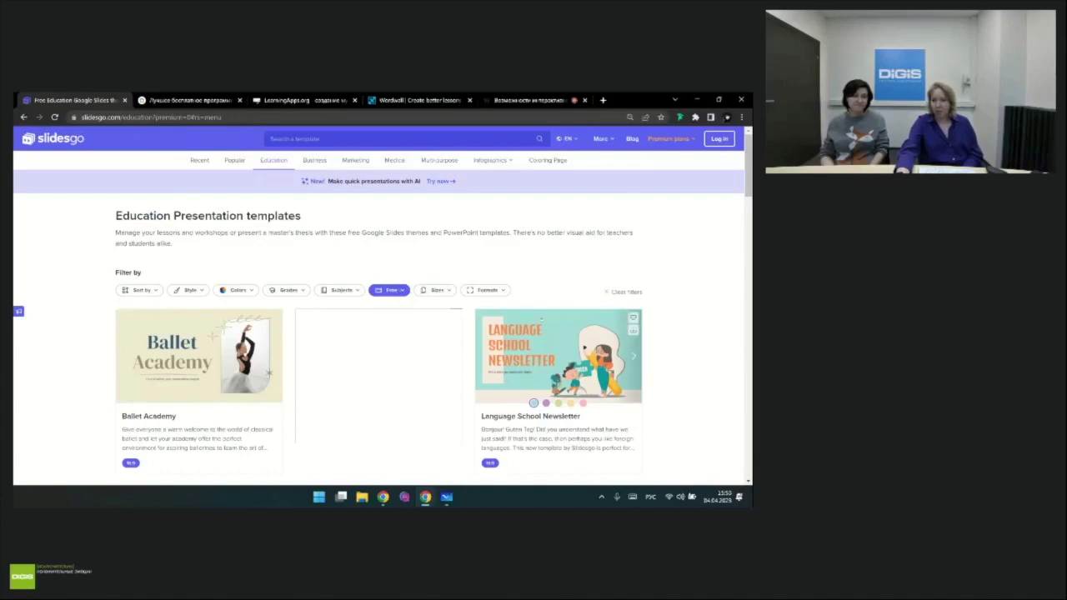
scroll(541, 320, "down", 2)
scroll(394, 349, "down", 2)
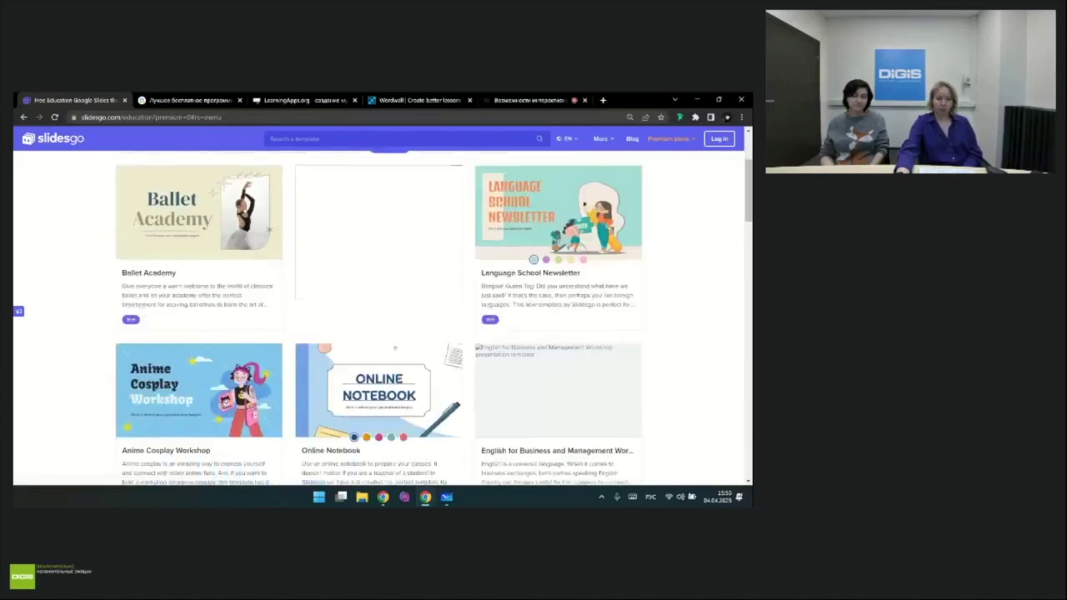
scroll(394, 348, "down", 1)
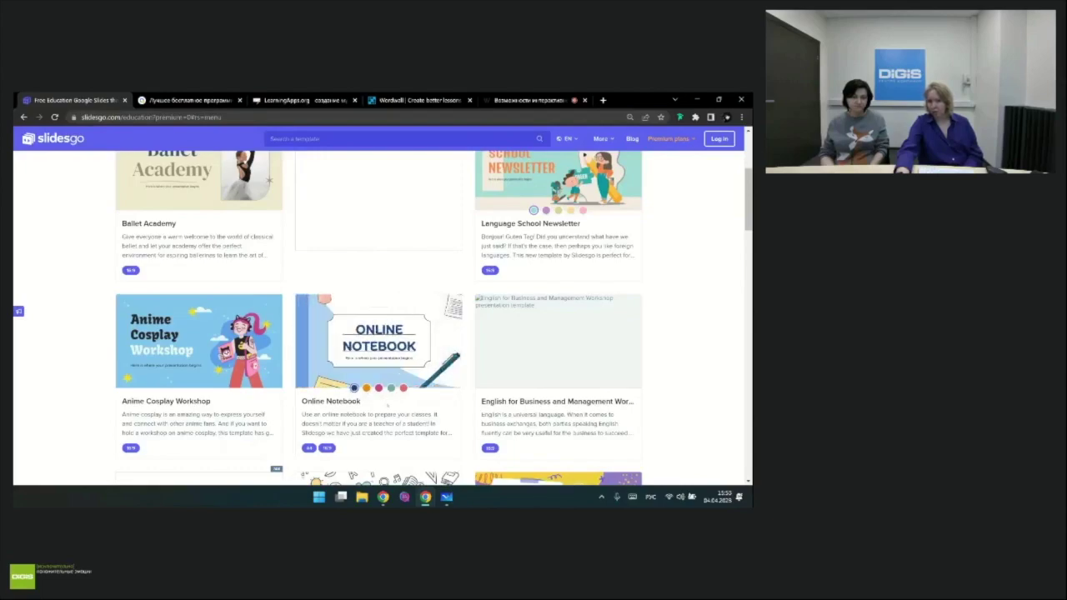
left_click(366, 387)
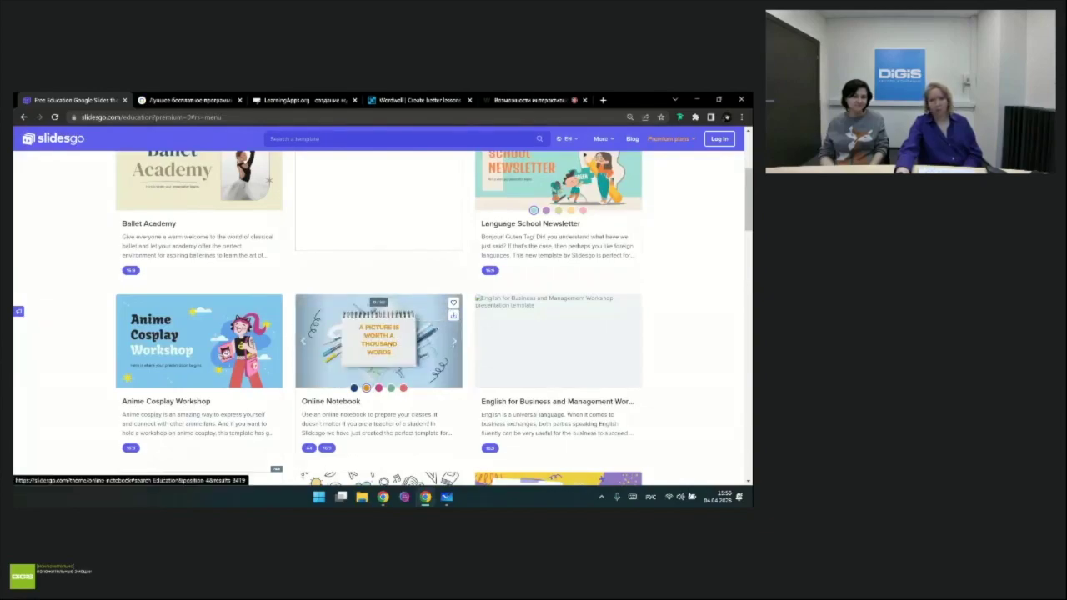
Step: Open the Online Notebook template page and look over its slide previews, available colours, formats and download option
left_click(384, 343)
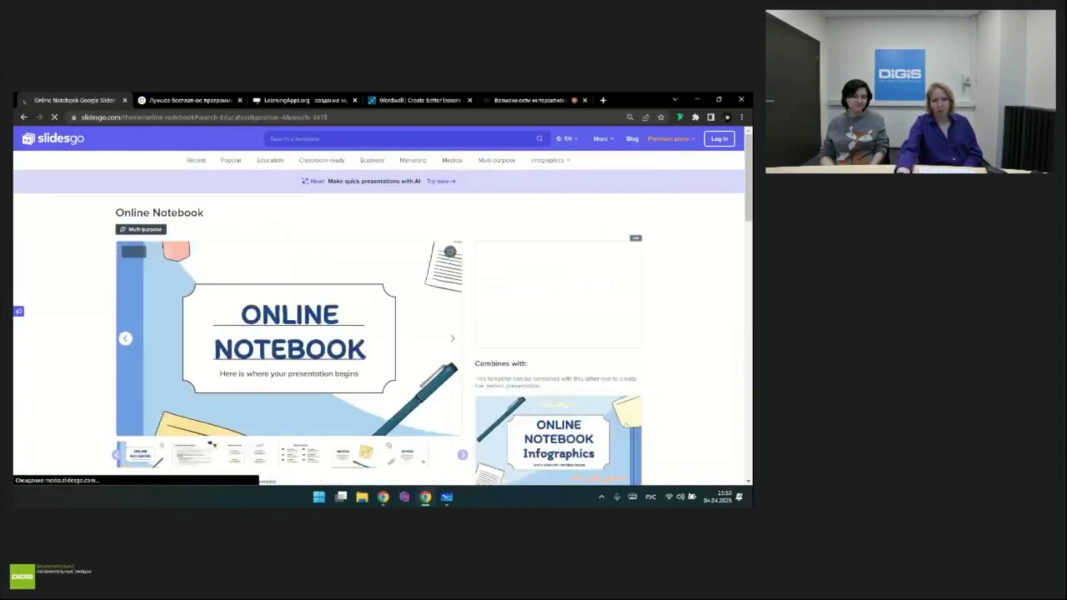
scroll(385, 344, "down", 5)
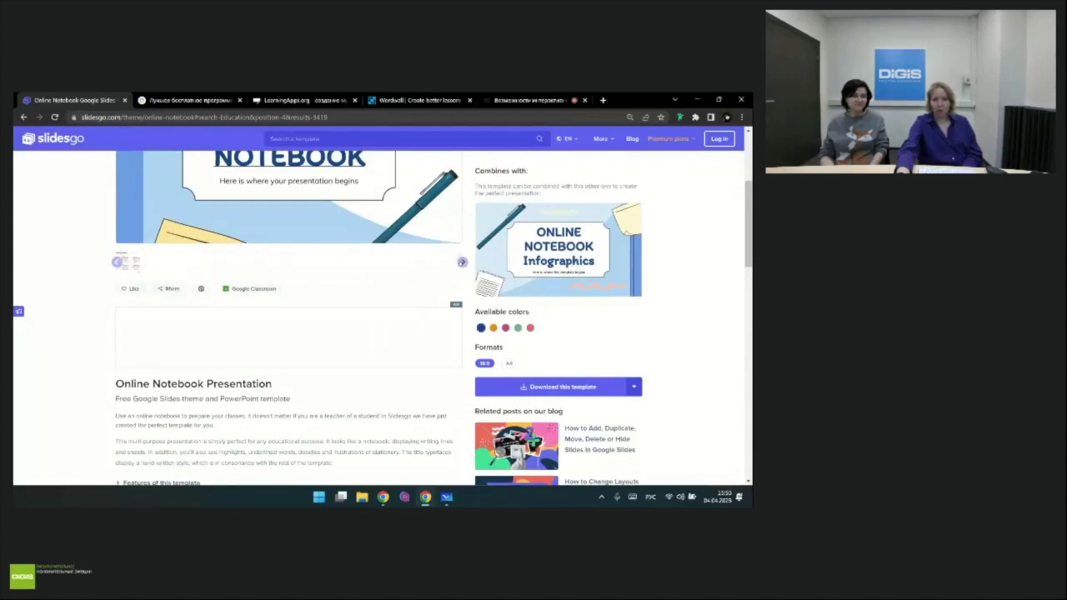
scroll(419, 327, "up", 3)
scroll(420, 327, "down", 3)
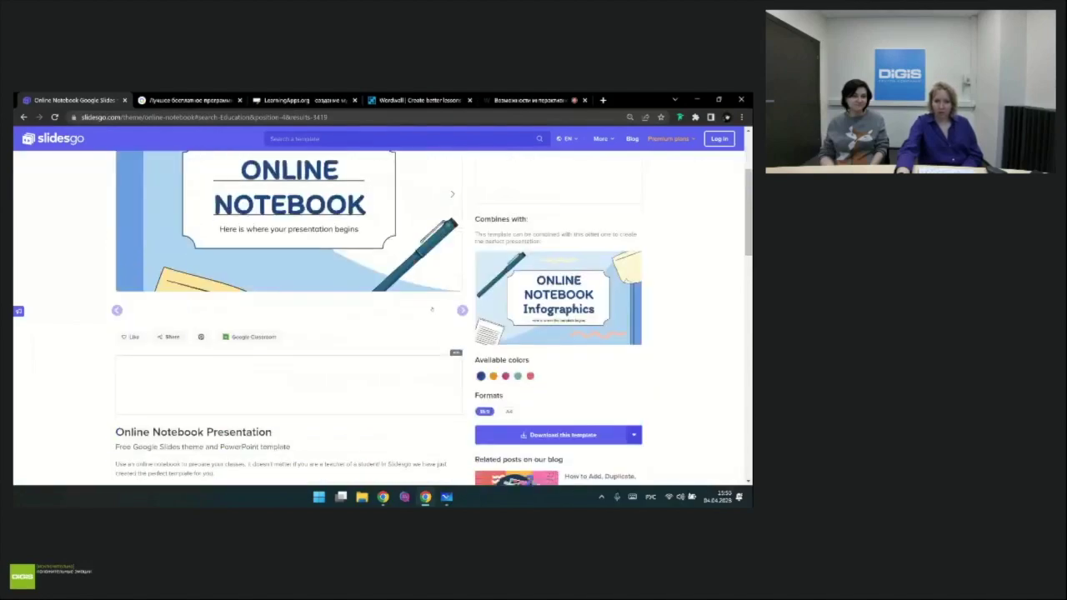
scroll(408, 313, "up", 4)
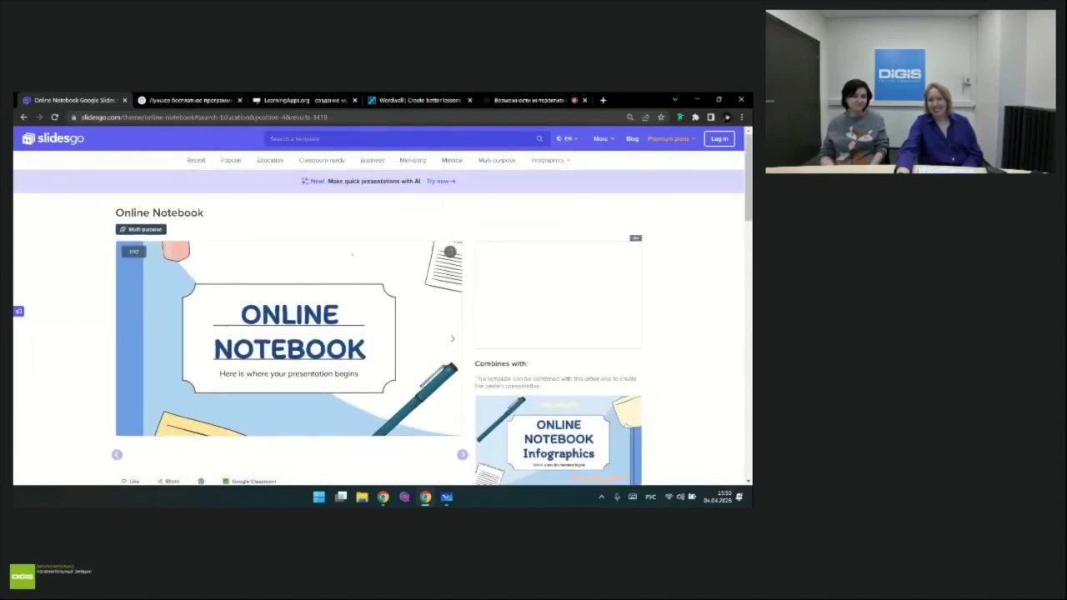
Step: Return to the free education templates and open the Sketchnotes Lesson template page
key("alt+Left")
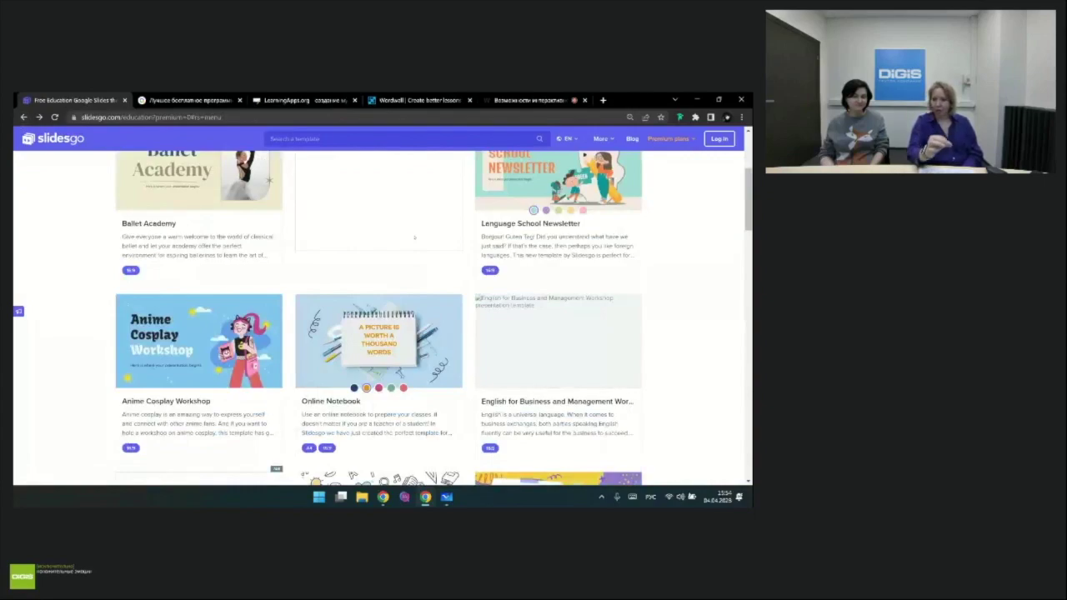
scroll(413, 258, "down", 1)
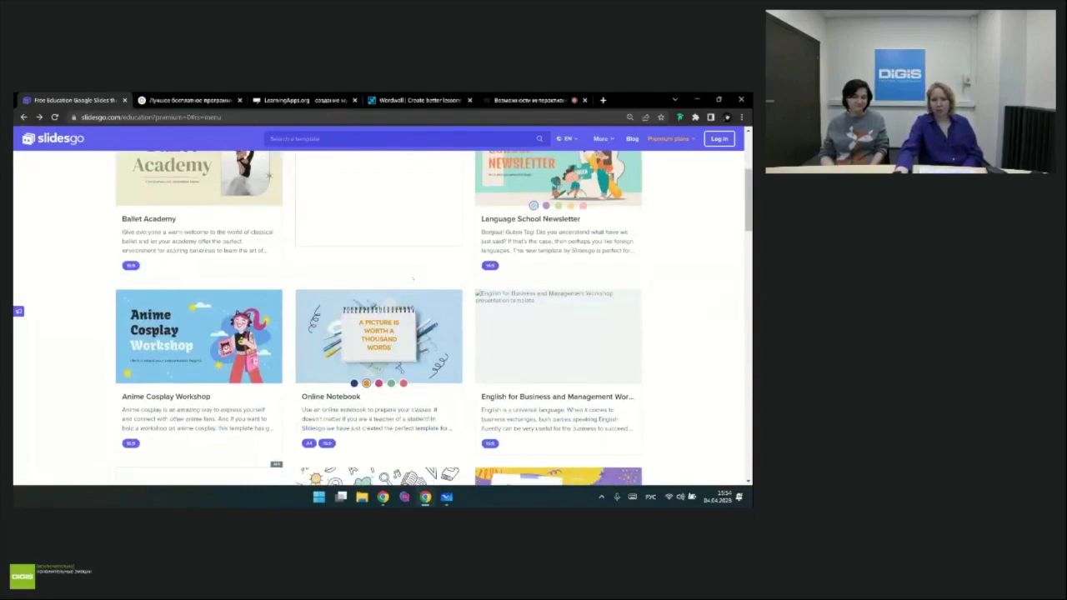
scroll(413, 277, "down", 2)
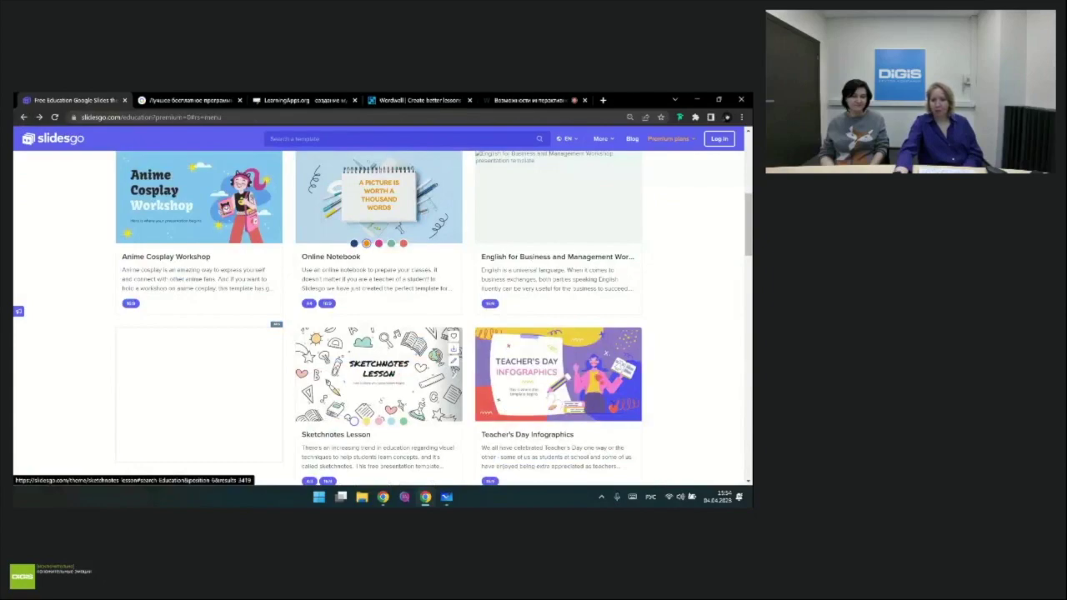
left_click(378, 374)
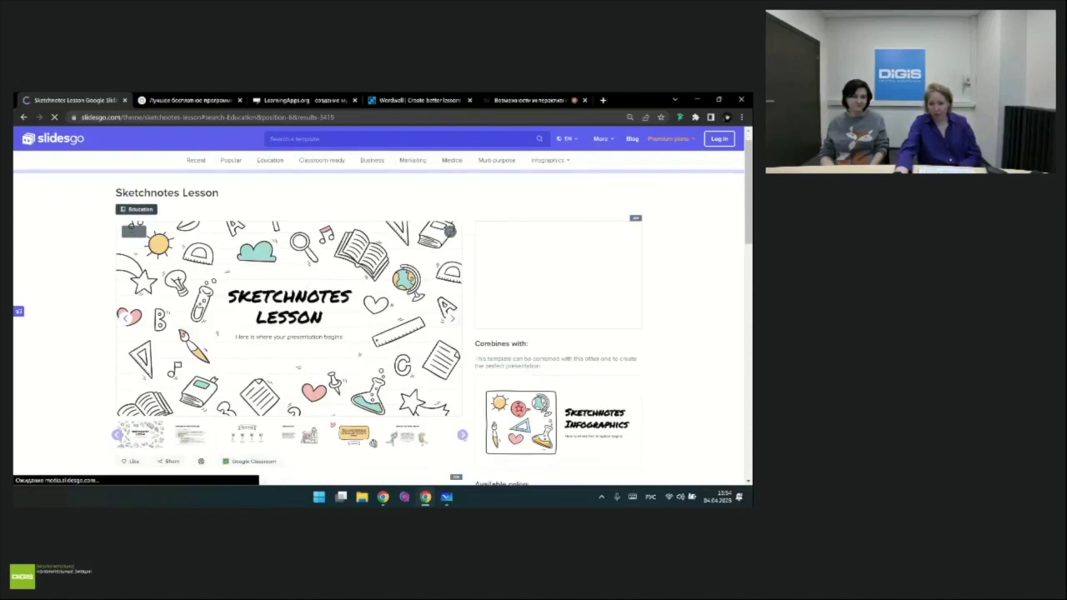
scroll(383, 314, "down", 1)
scroll(384, 314, "down", 3)
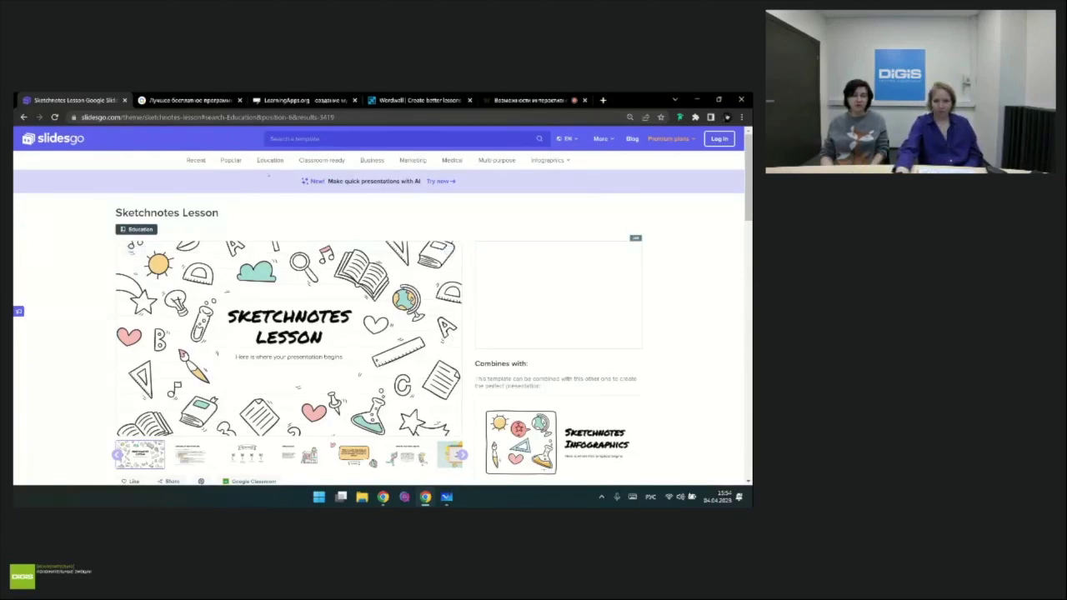
Step: Show the download options of the Sketchnotes Lesson template and examine the formats offered
scroll(264, 175, "down", 1)
scroll(288, 283, "down", 2)
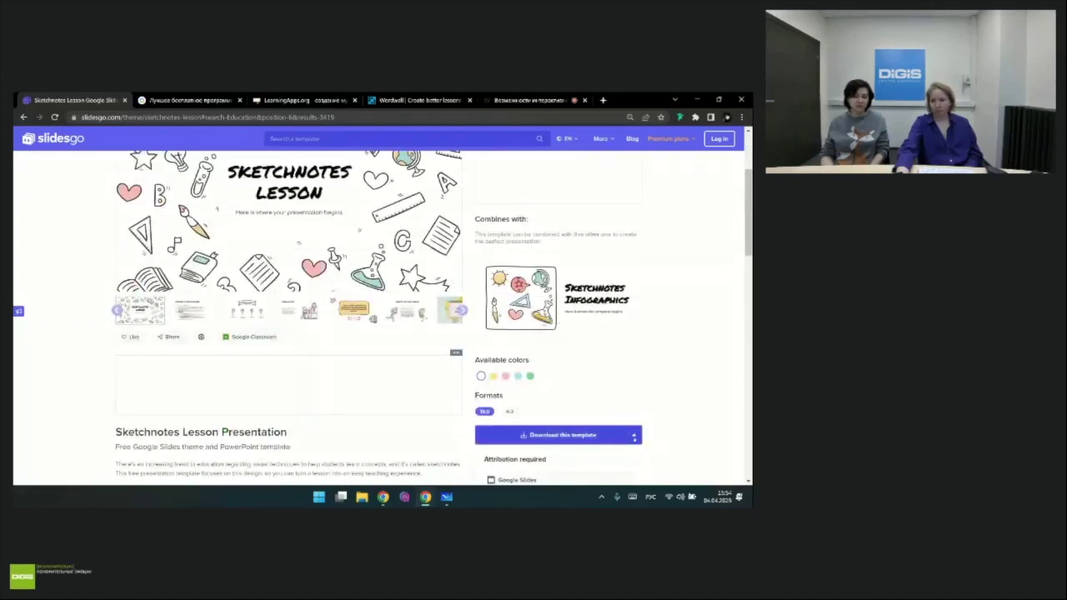
left_click(558, 434)
scroll(523, 397, "down", 2)
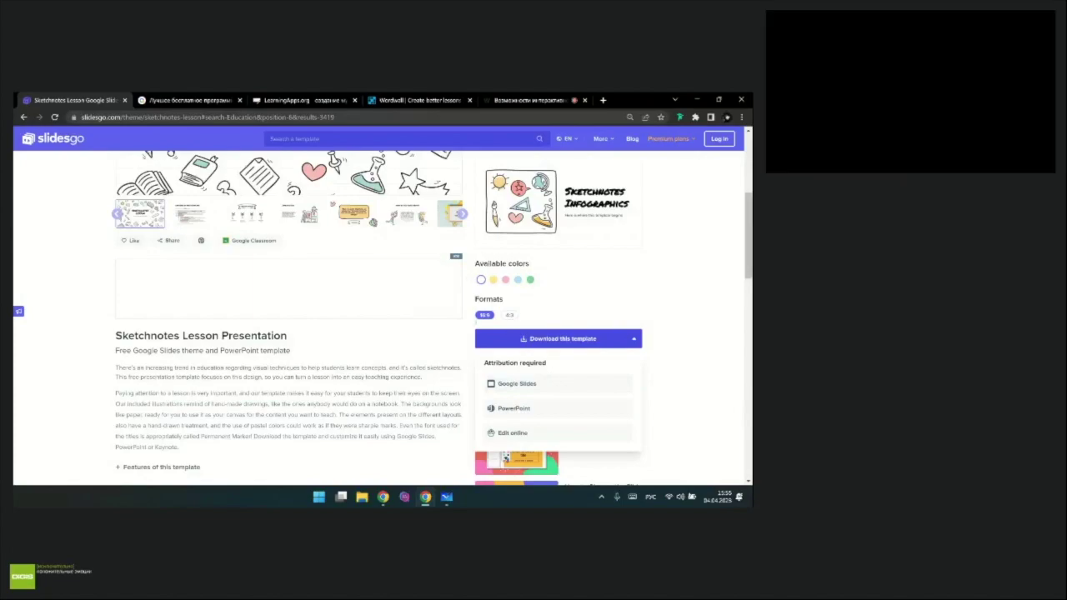
scroll(375, 316, "up", 3)
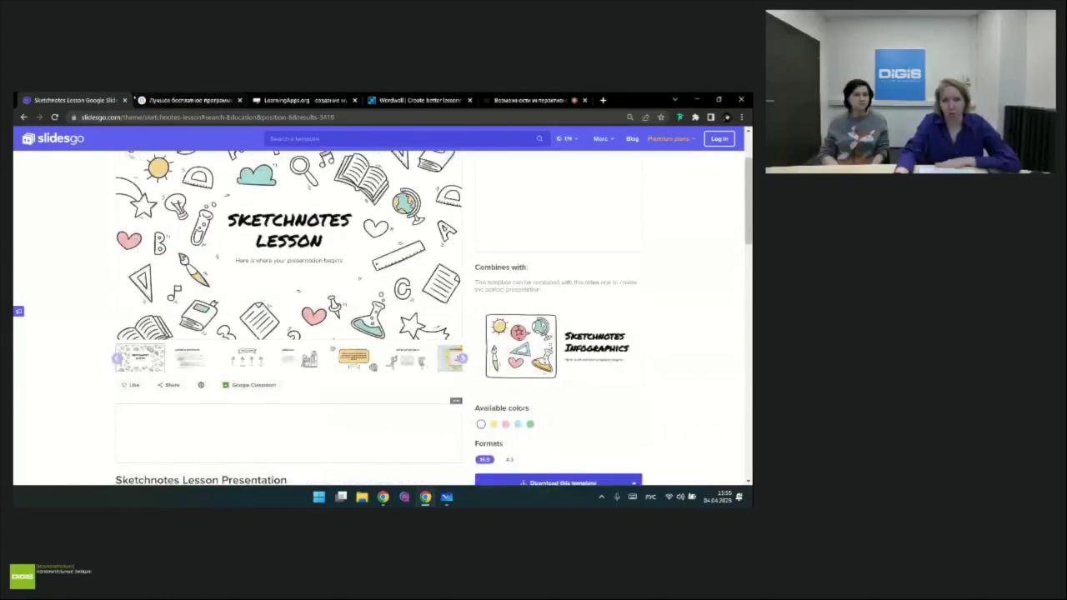
Step: Close the Slidesgo page and look over the AhaSlides home page, including its participant view demo
left_click(125, 100)
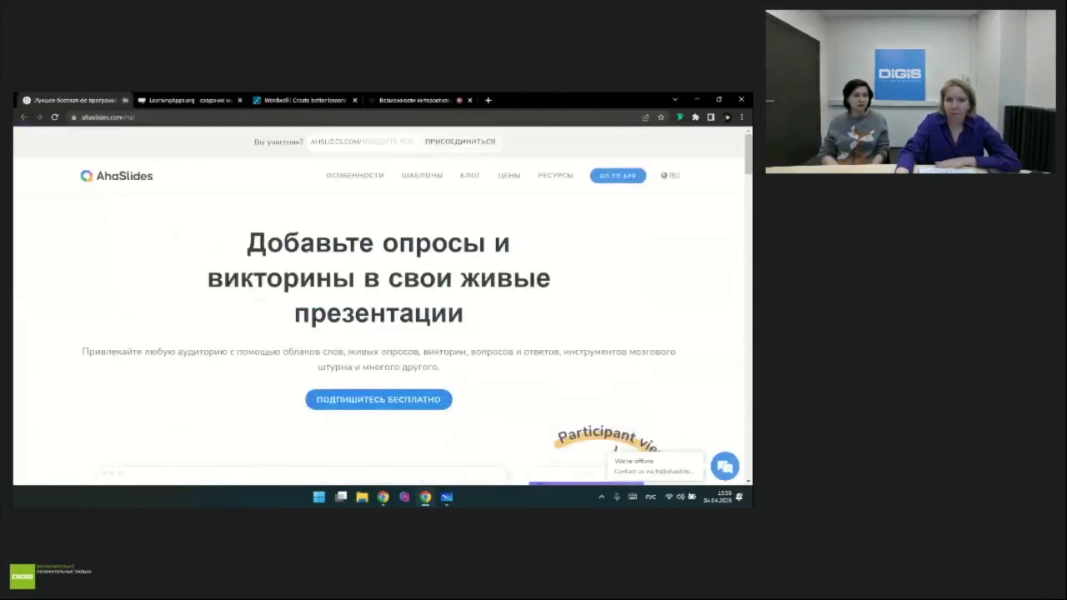
scroll(582, 280, "down", 3)
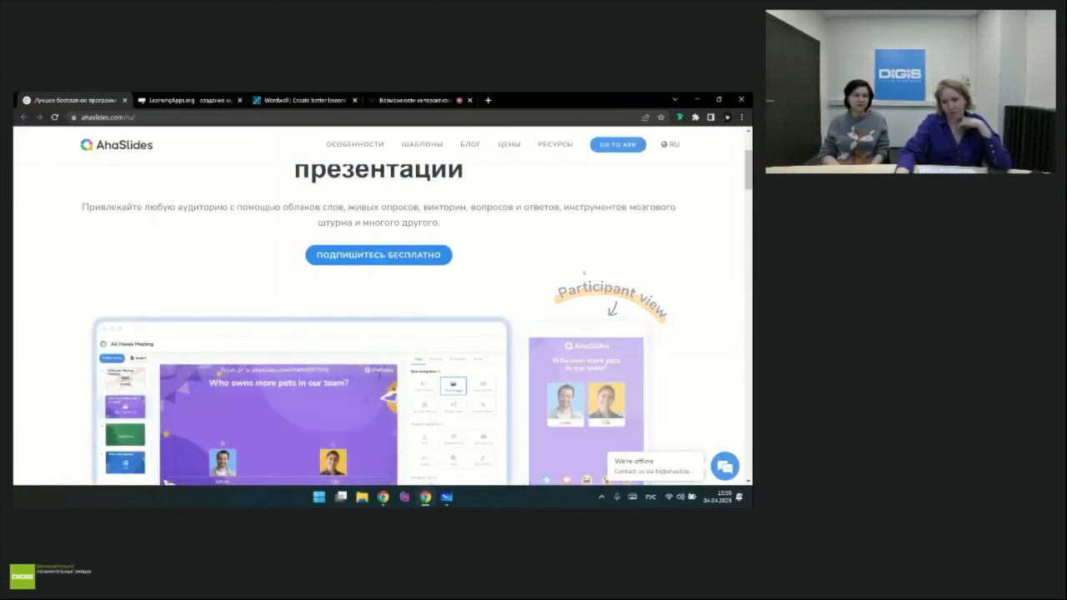
scroll(579, 265, "up", 3)
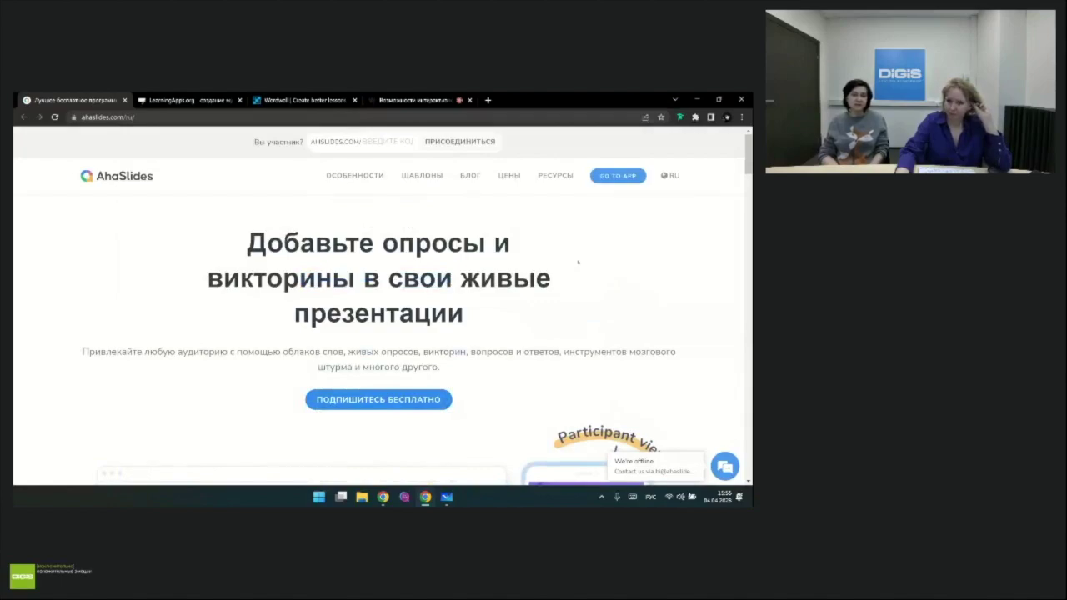
scroll(578, 262, "down", 3)
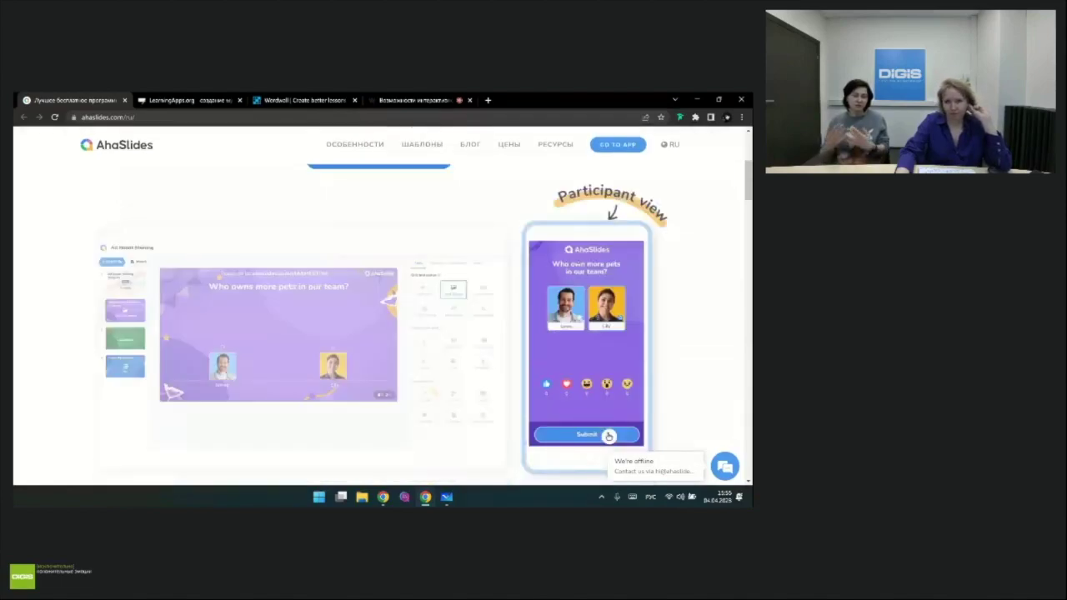
scroll(577, 262, "up", 3)
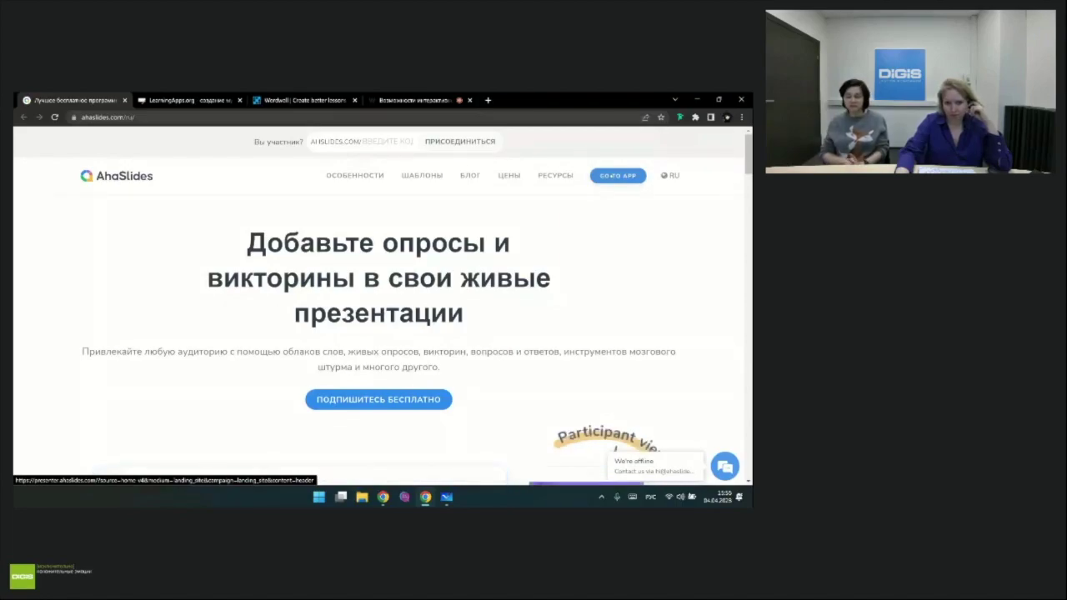
Step: Enter the AhaSlides app, create a new presentation and look over the popular slide types in the question bank
left_click(618, 174)
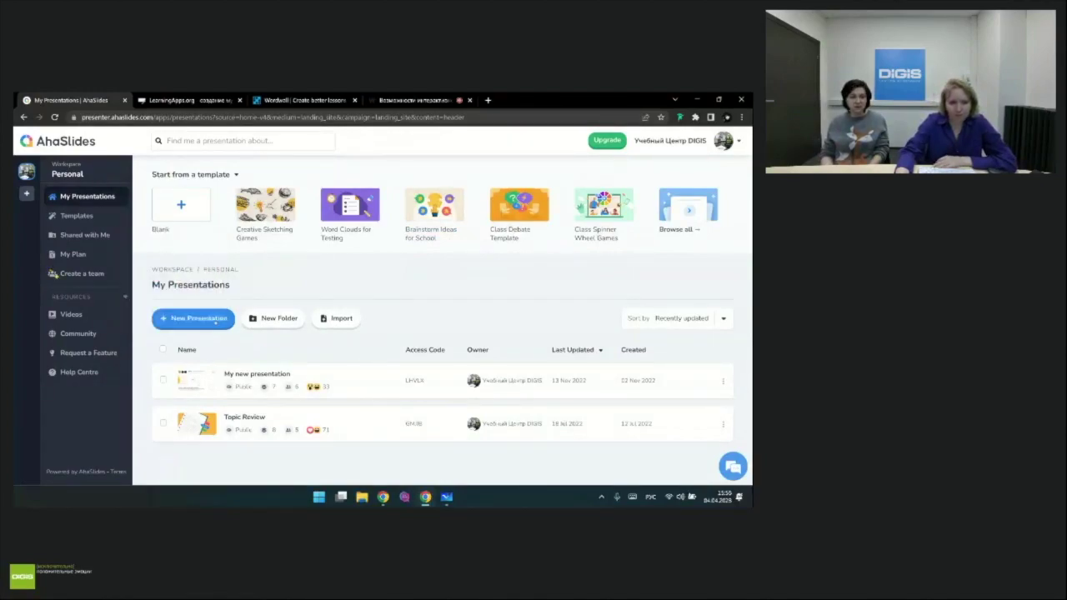
left_click(215, 321)
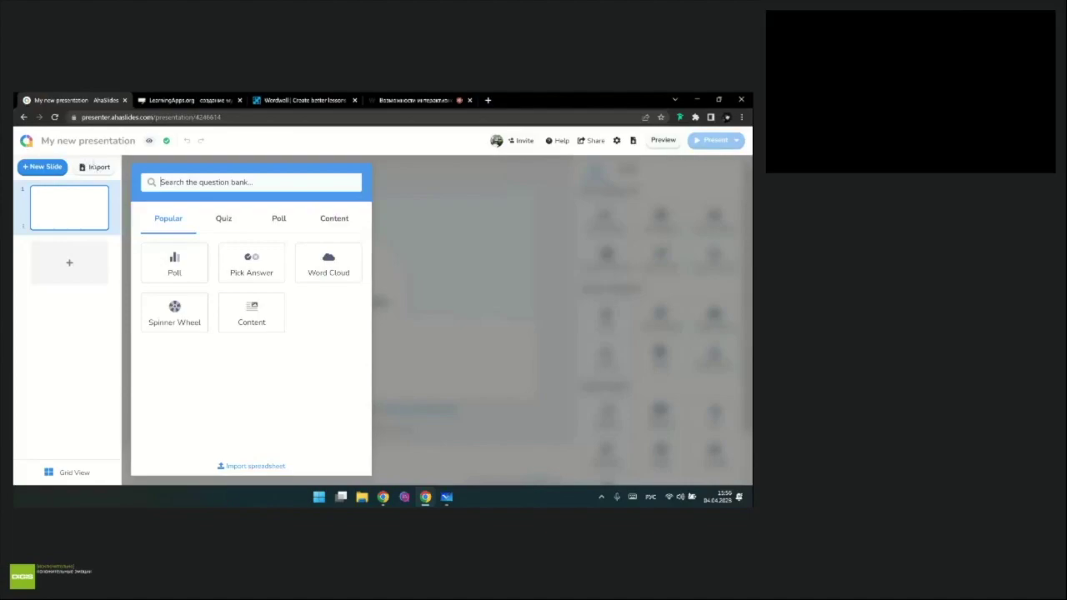
mouse_move(200, 279)
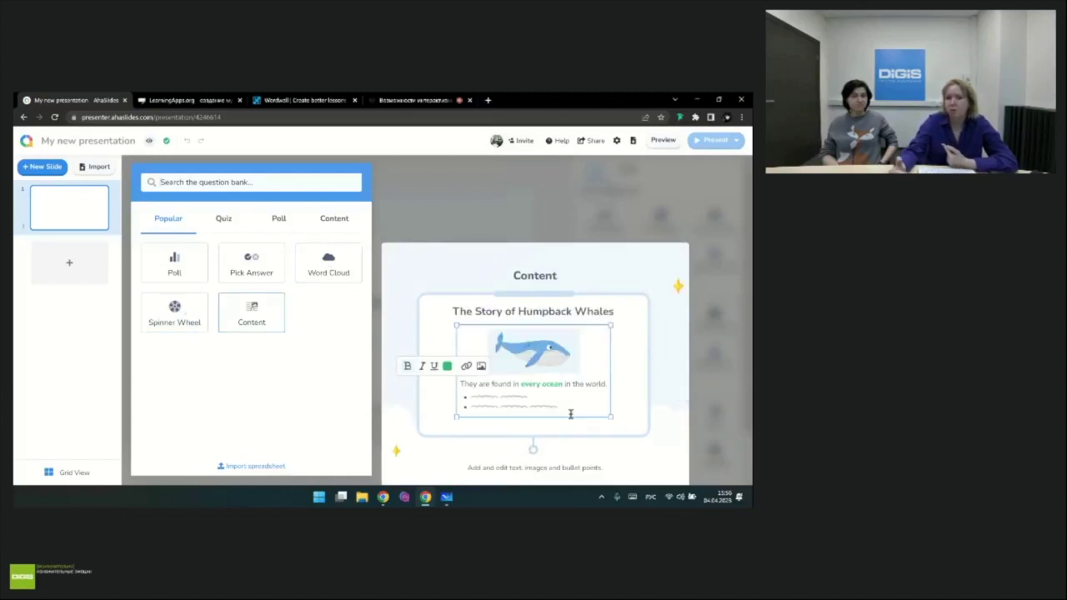
Step: Look over the Quiz, Poll and Content slide types offered in the question bank
left_click(222, 219)
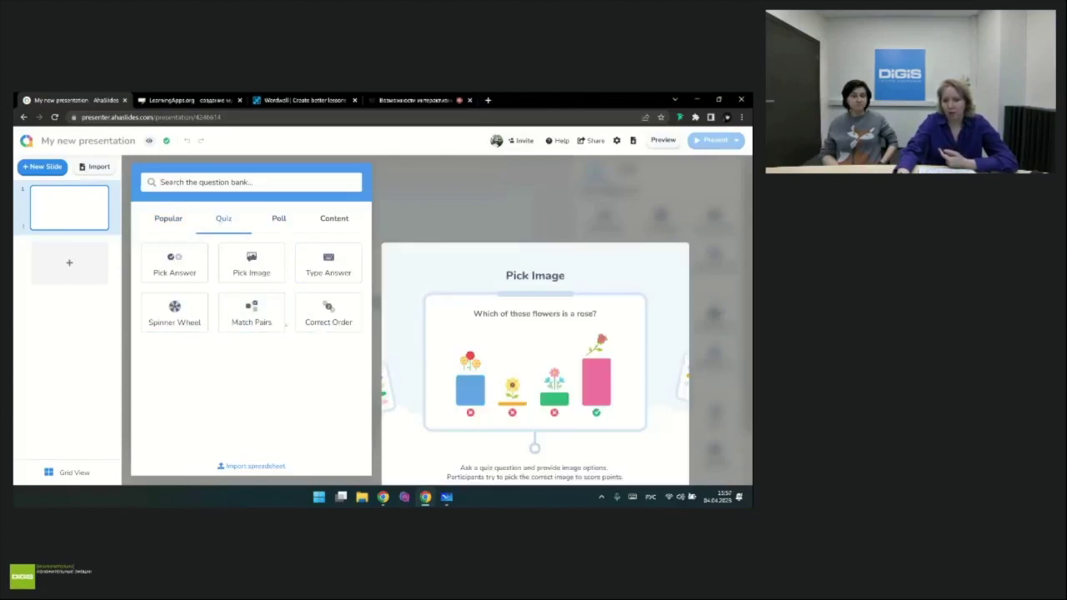
left_click(278, 218)
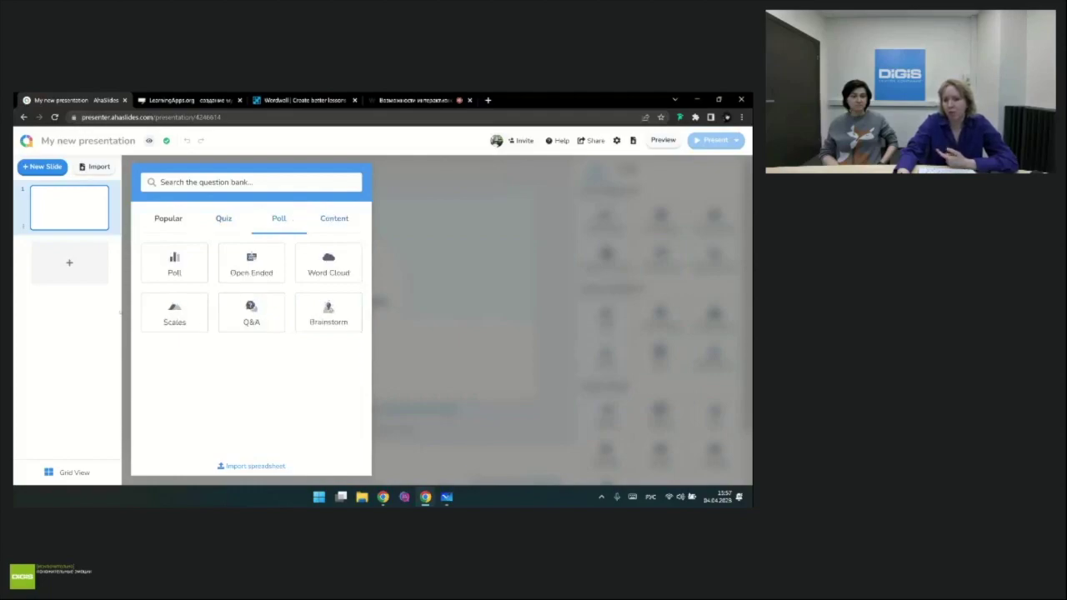
left_click(334, 218)
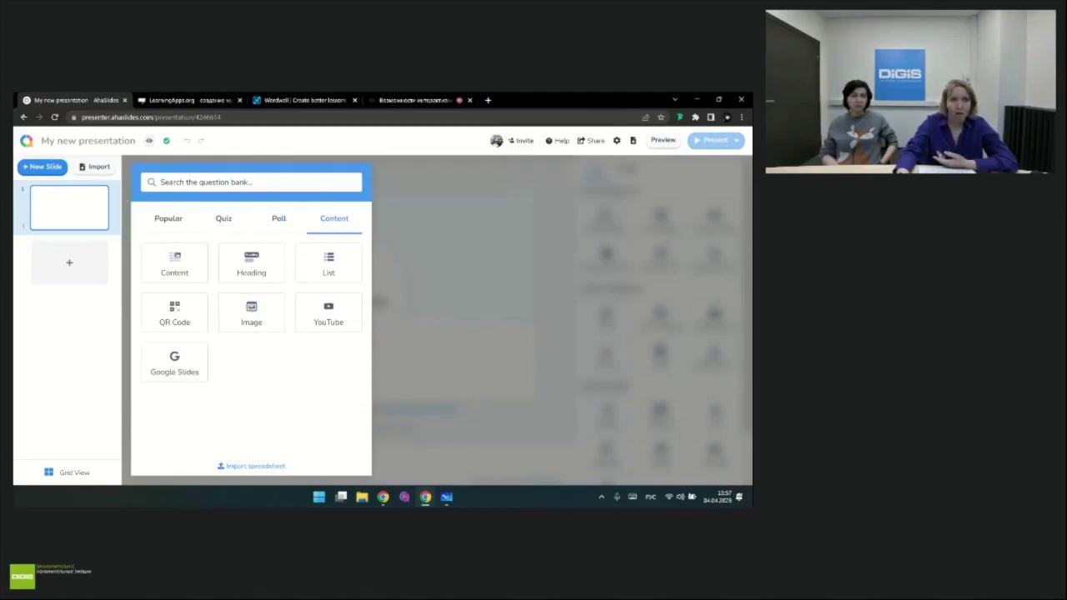
Step: Present the older "My new presentation" with the Moon missions from the presentations list and show its QR code for joining
left_click(24, 117)
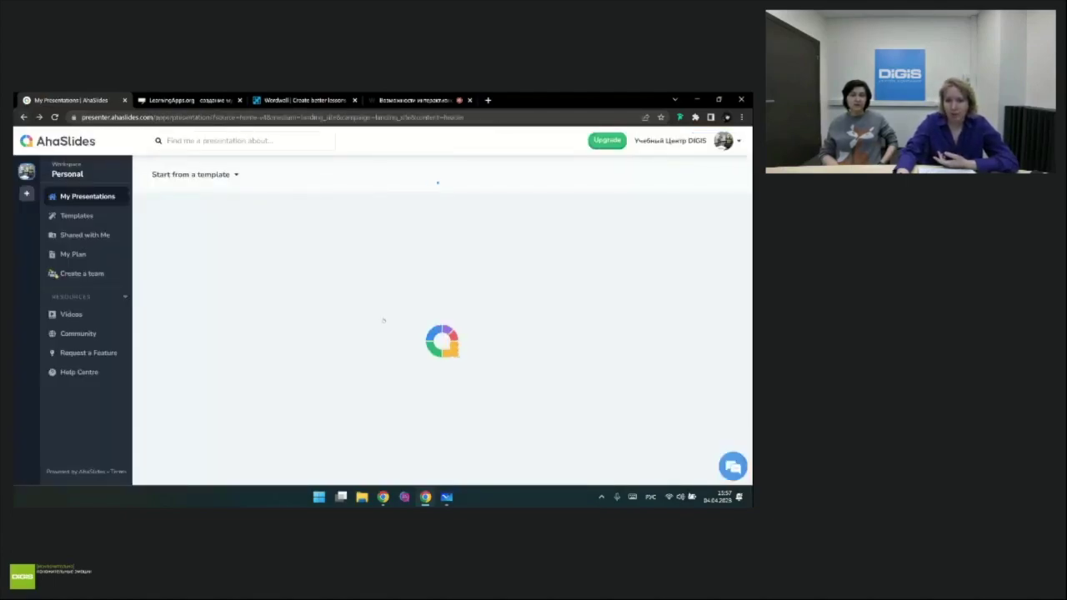
scroll(389, 359, "down", 1)
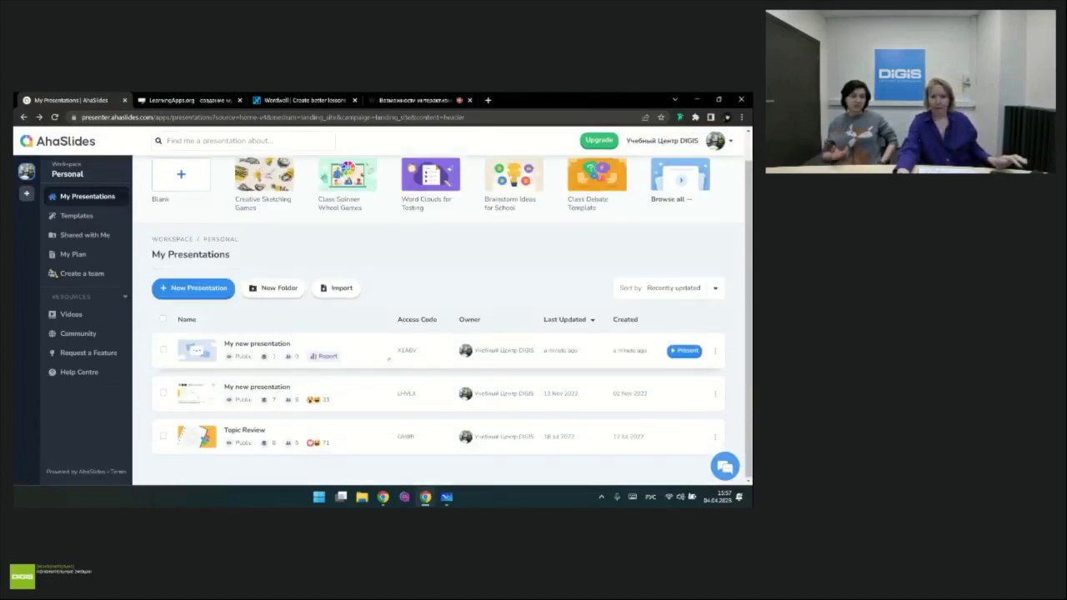
left_click(683, 393)
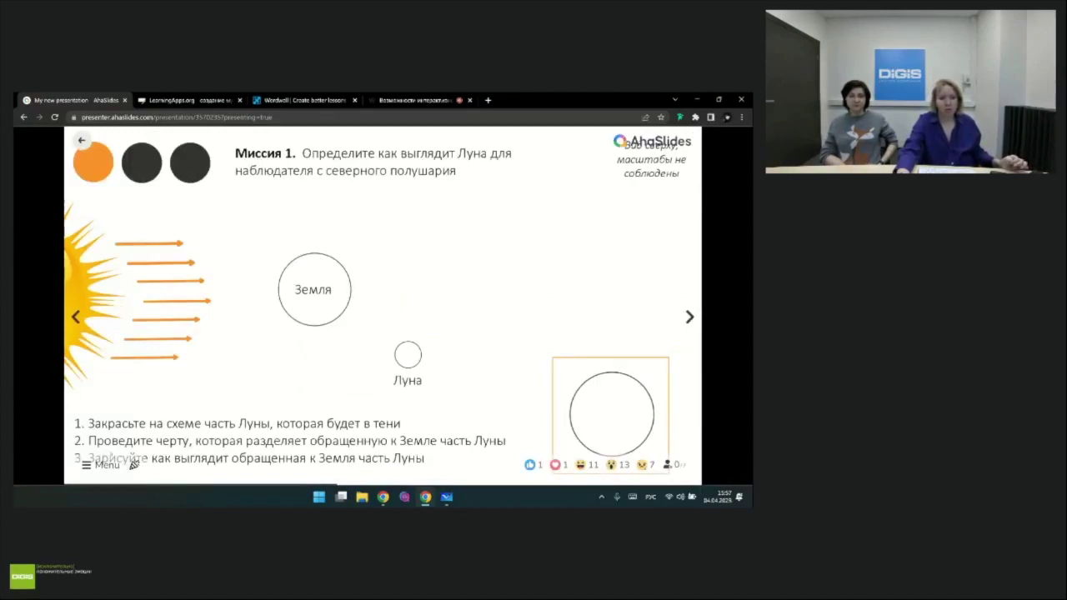
left_click(98, 465)
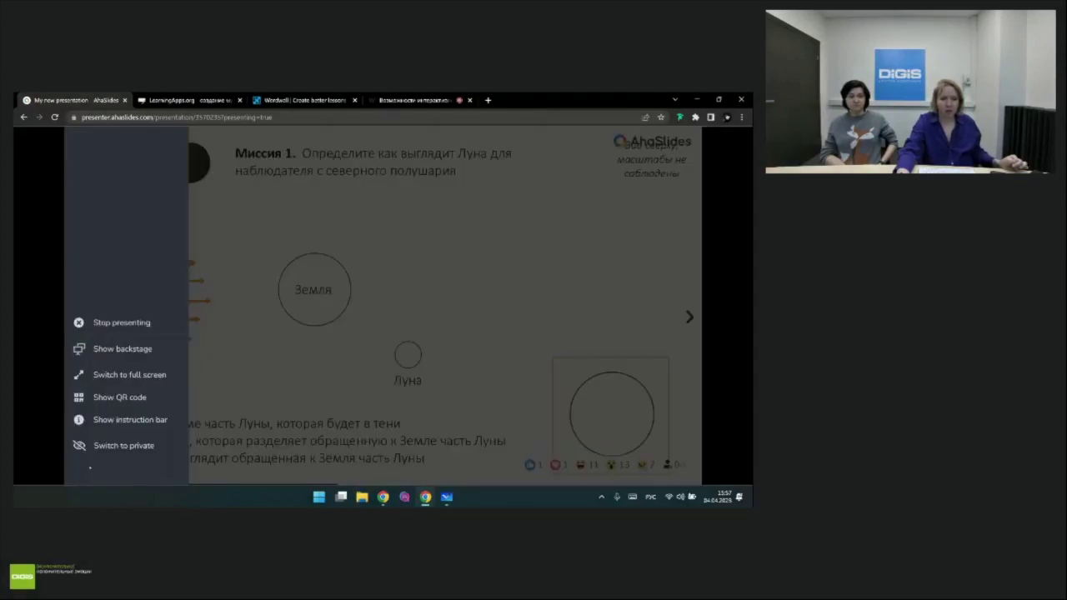
left_click(119, 397)
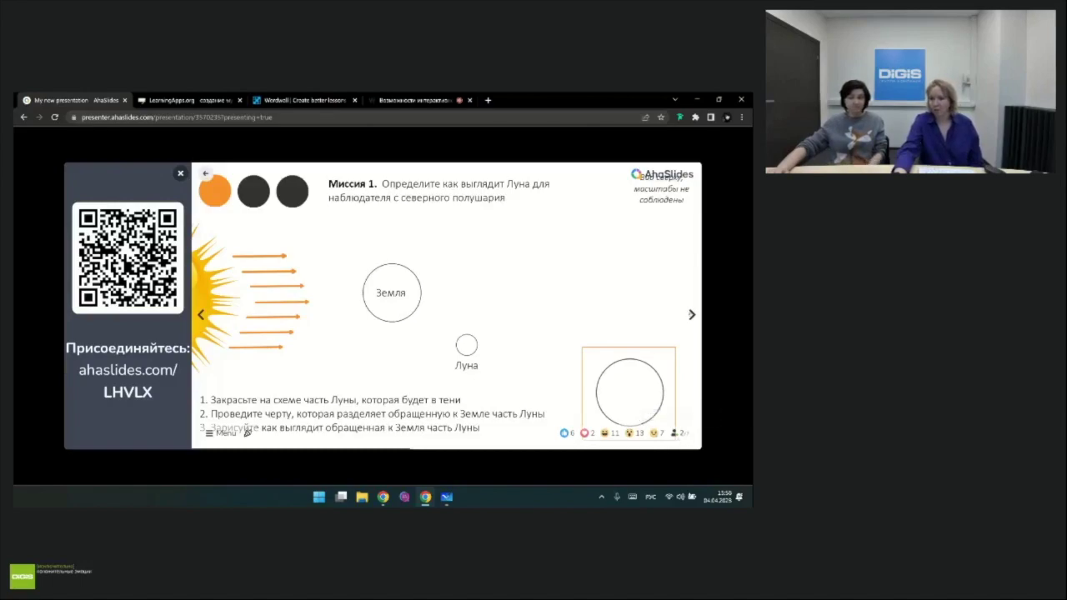
Step: Hide the QR code while paging through the Moon mission slides to Миссия 5, and stop presenting
left_click(692, 315)
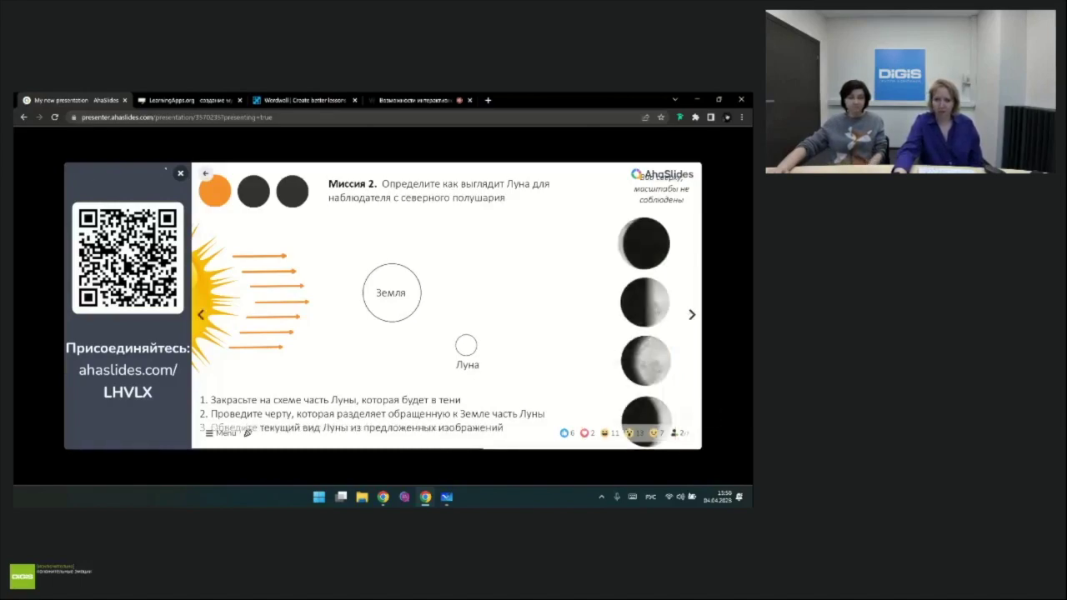
left_click(180, 173)
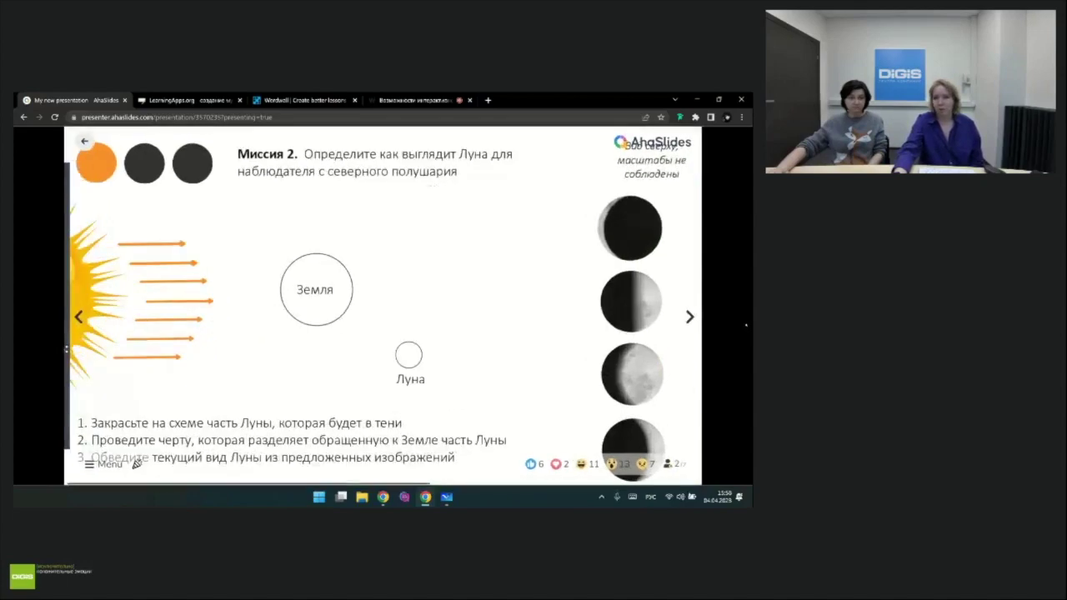
key("Right")
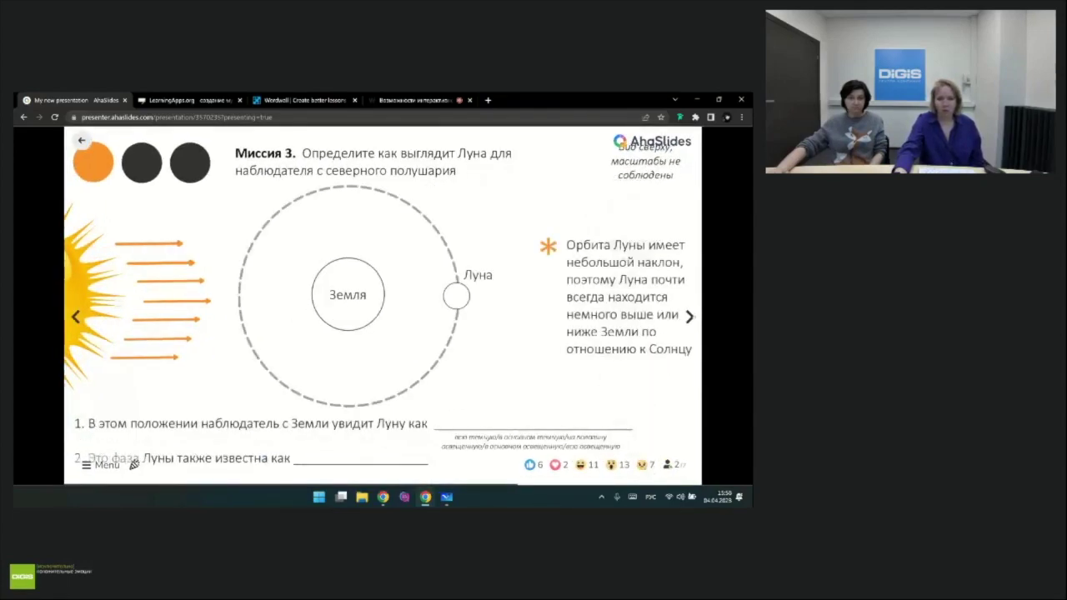
key("Right")
left_click(692, 316)
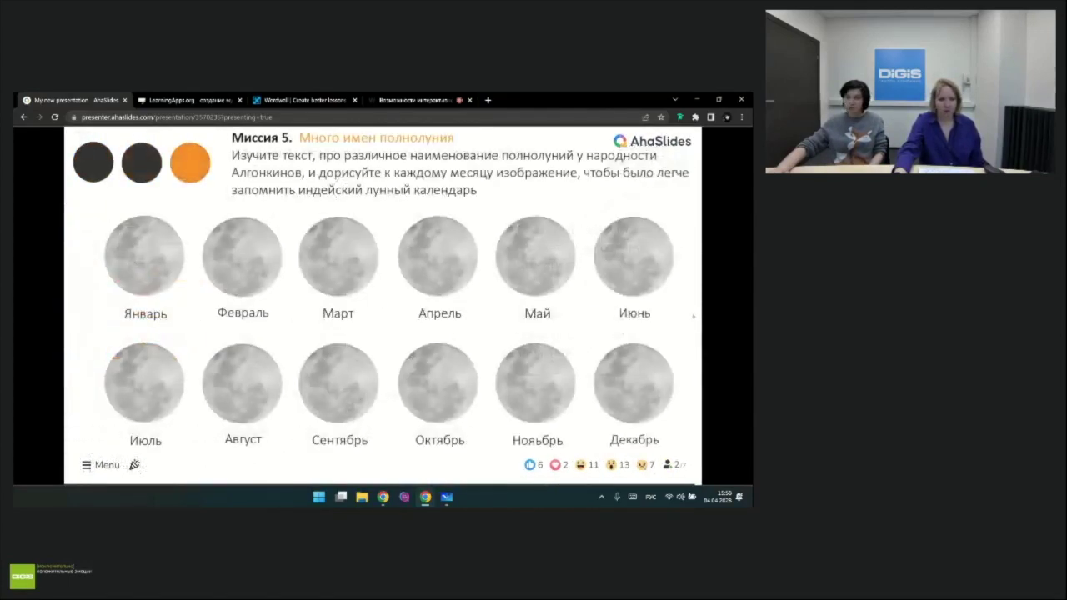
left_click(100, 464)
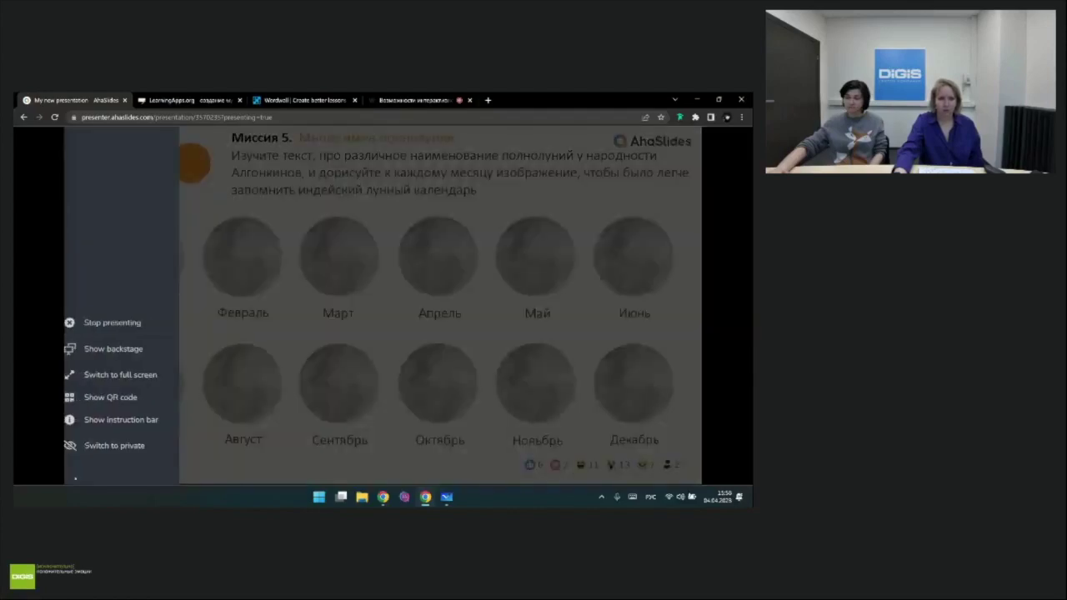
left_click(117, 322)
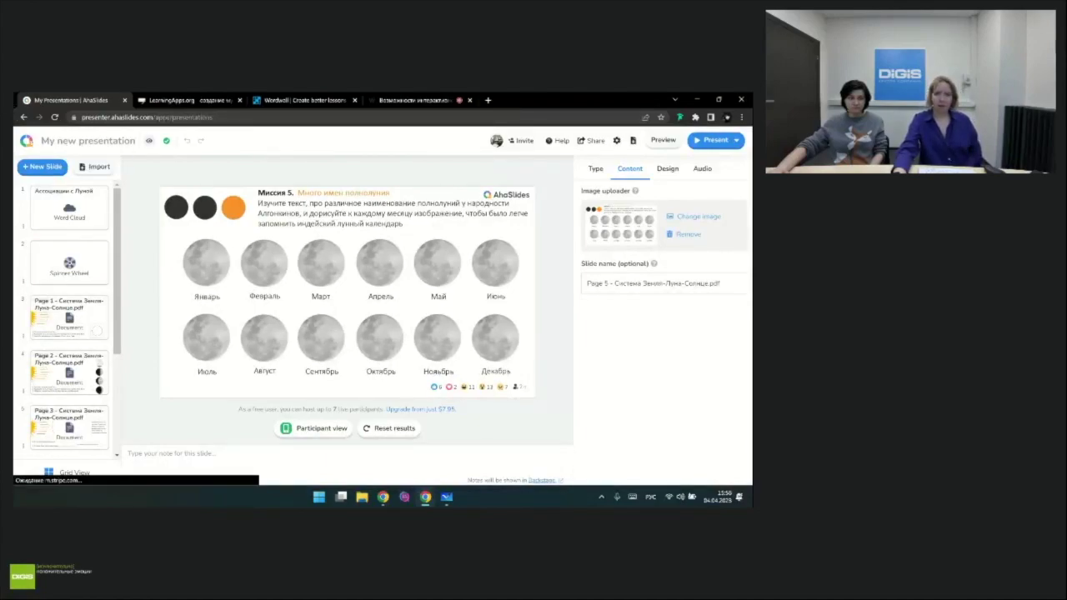
Step: Return to the presentations list and open the Topic Review presentation to view its leaderboard
left_click(27, 141)
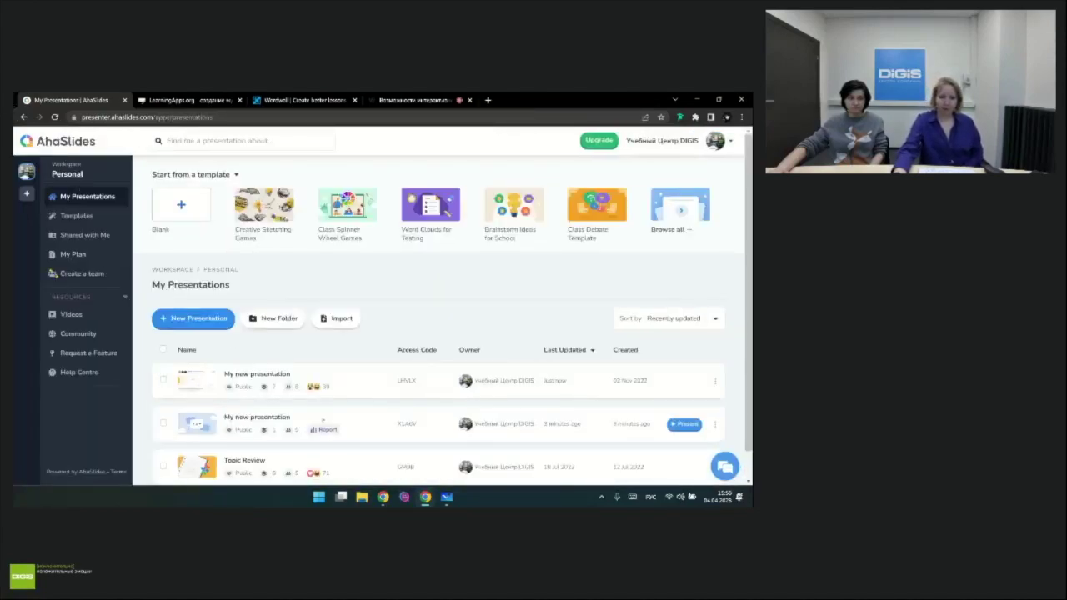
scroll(262, 430, "down", 1)
left_click(263, 430)
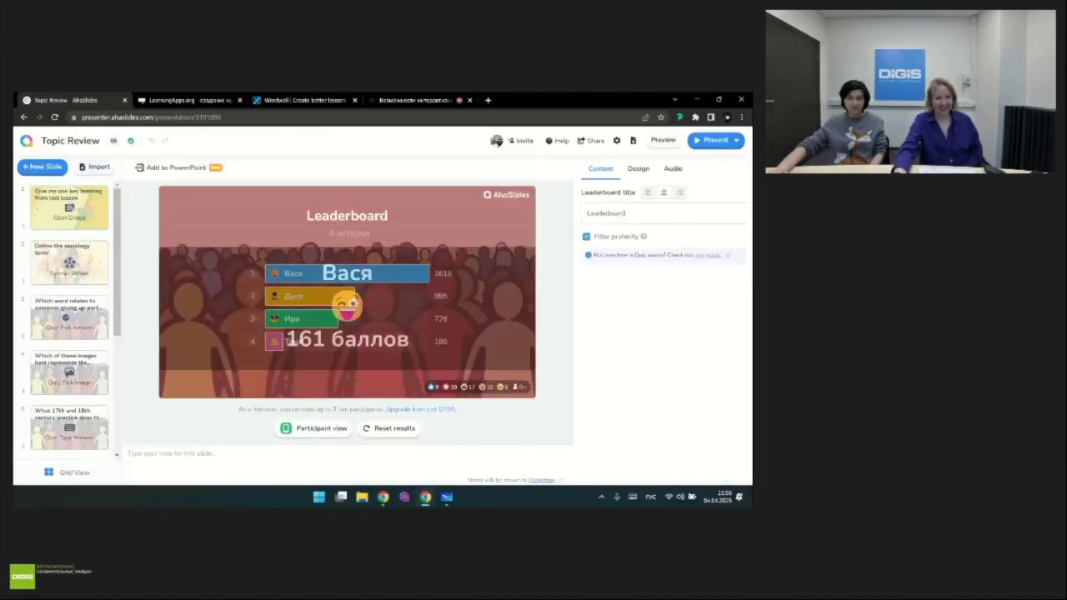
scroll(67, 320, "up", 5)
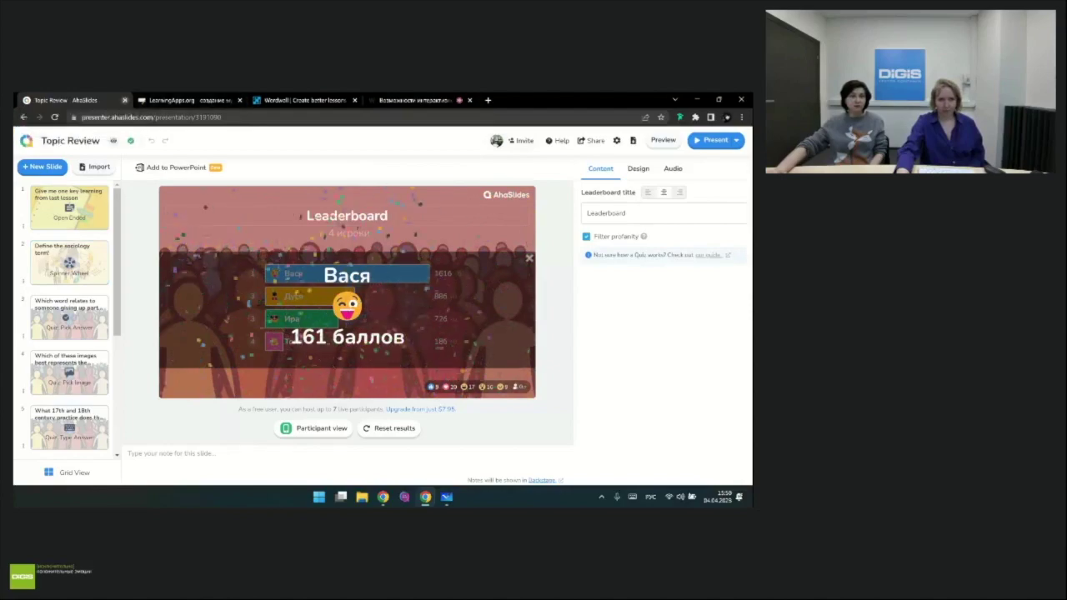
Step: Close the AhaSlides page and look over the LearningApps.org home page
left_click(124, 100)
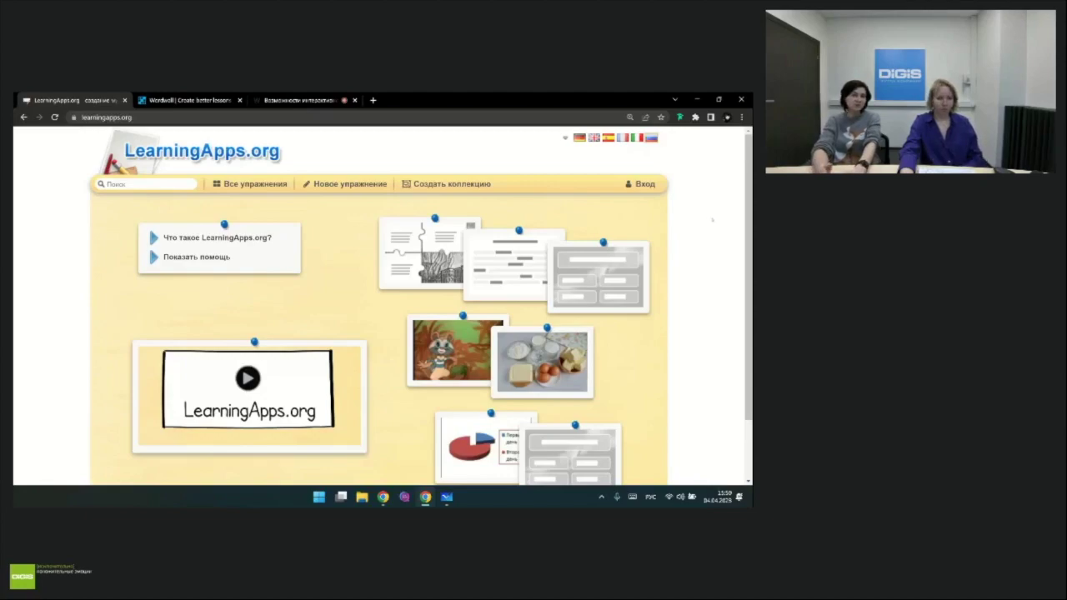
scroll(711, 219, "down", 2)
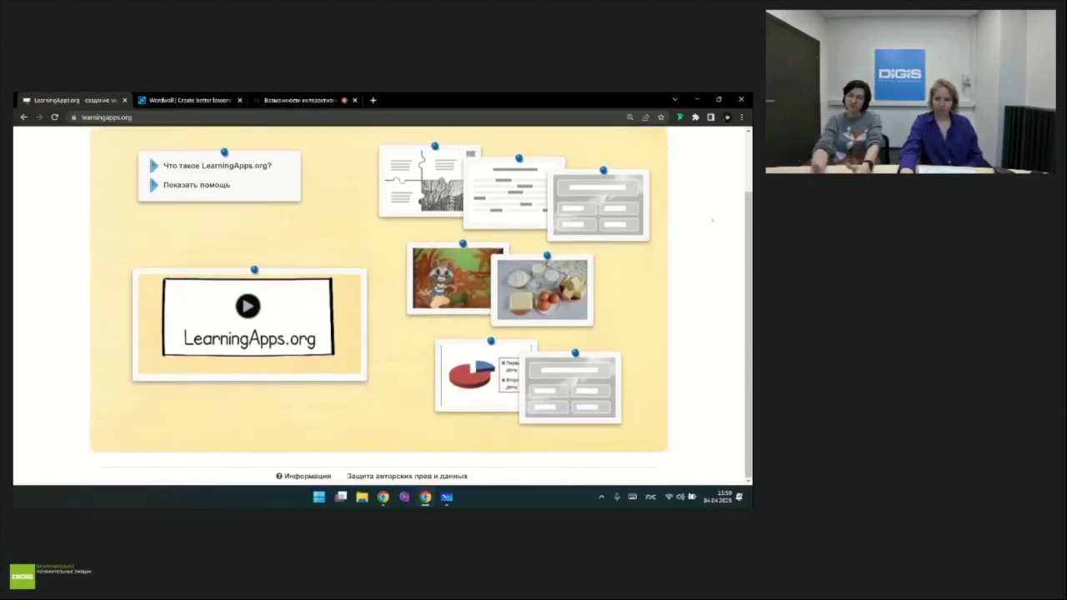
scroll(148, 190, "up", 2)
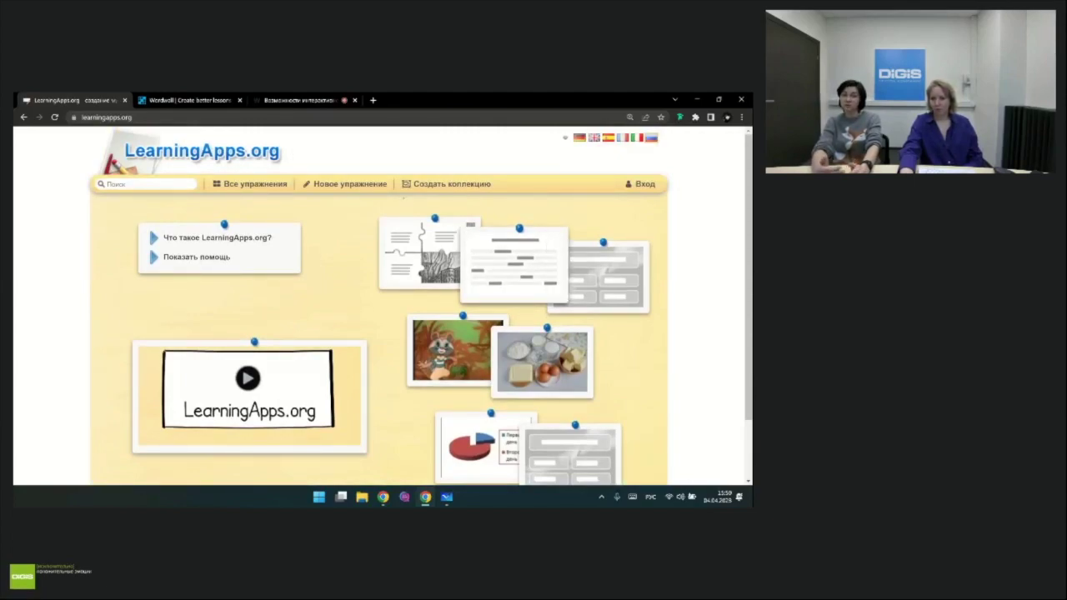
Step: Start a new LearningApps exercise and look over the exercise templates offered
left_click(344, 183)
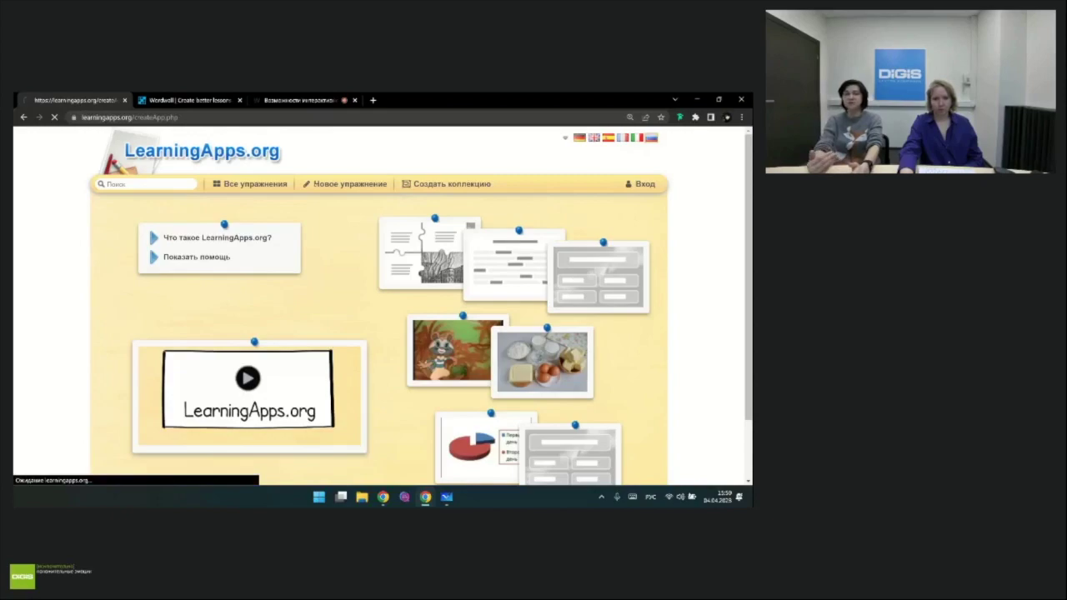
scroll(71, 337, "down", 4)
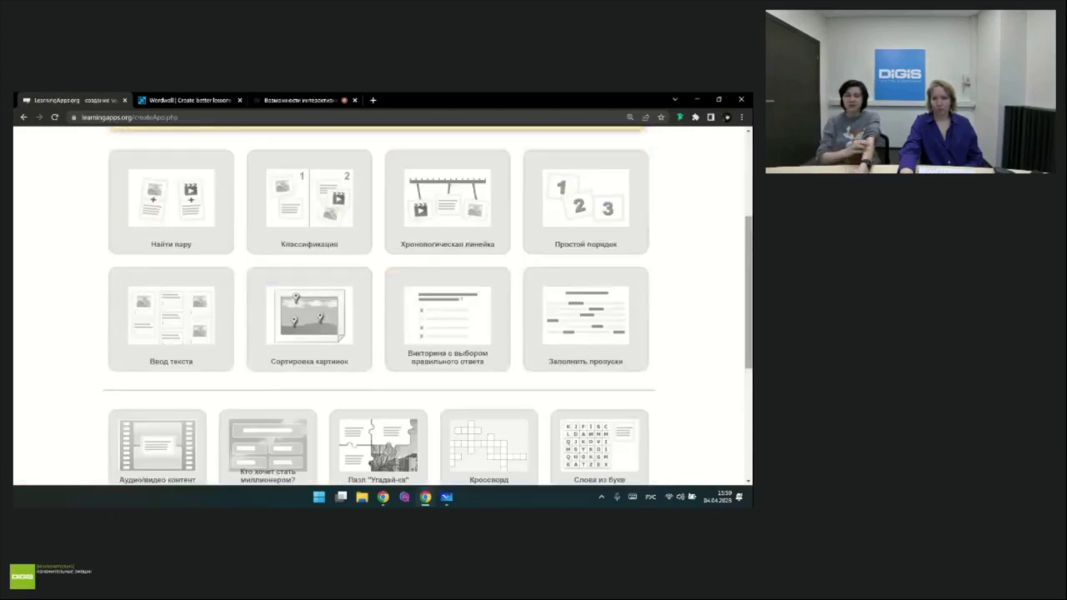
scroll(649, 392, "down", 3)
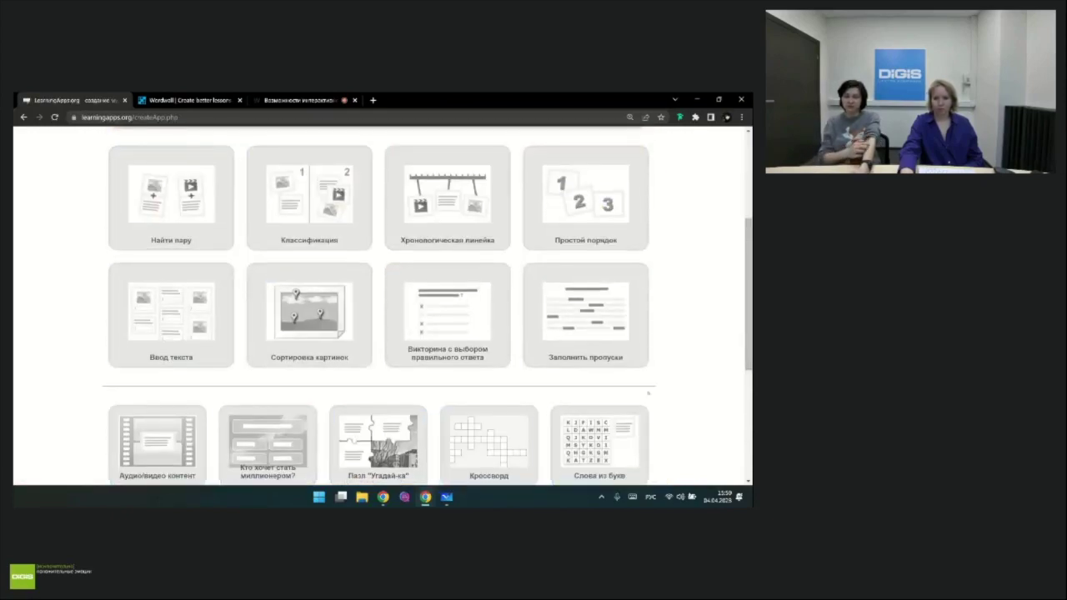
Step: Go to the catalogue of all exercises and browse the Астрономия category
scroll(384, 300, "up", 10)
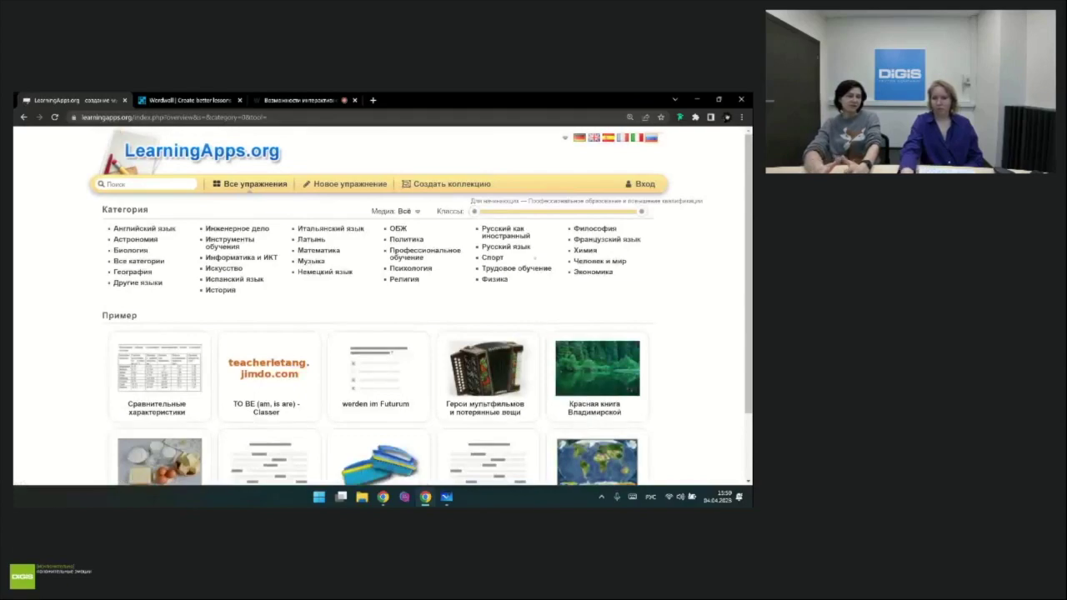
scroll(565, 263, "down", 1)
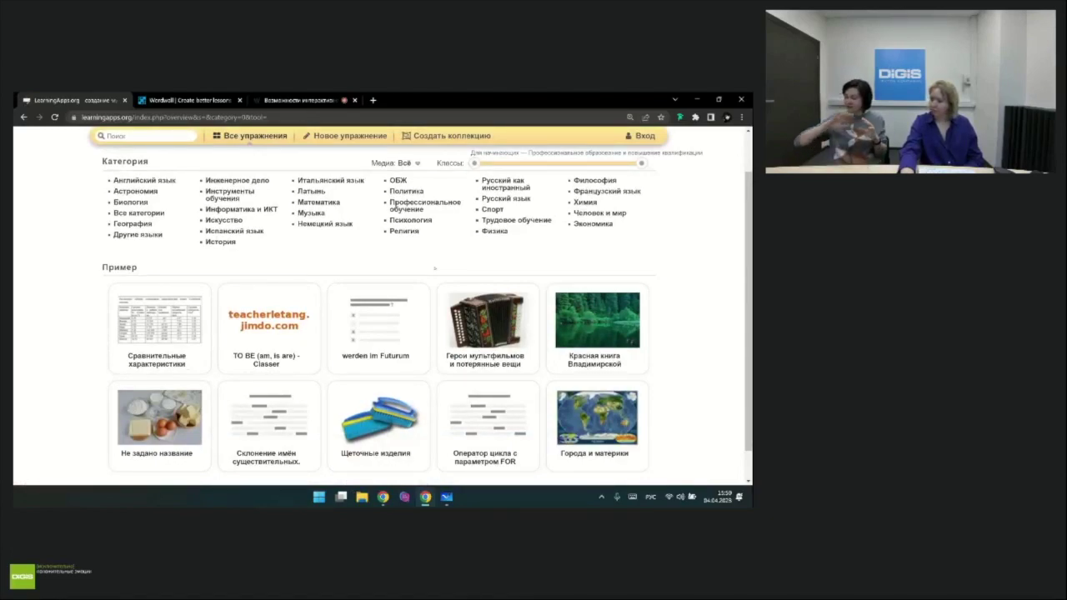
mouse_move(272, 290)
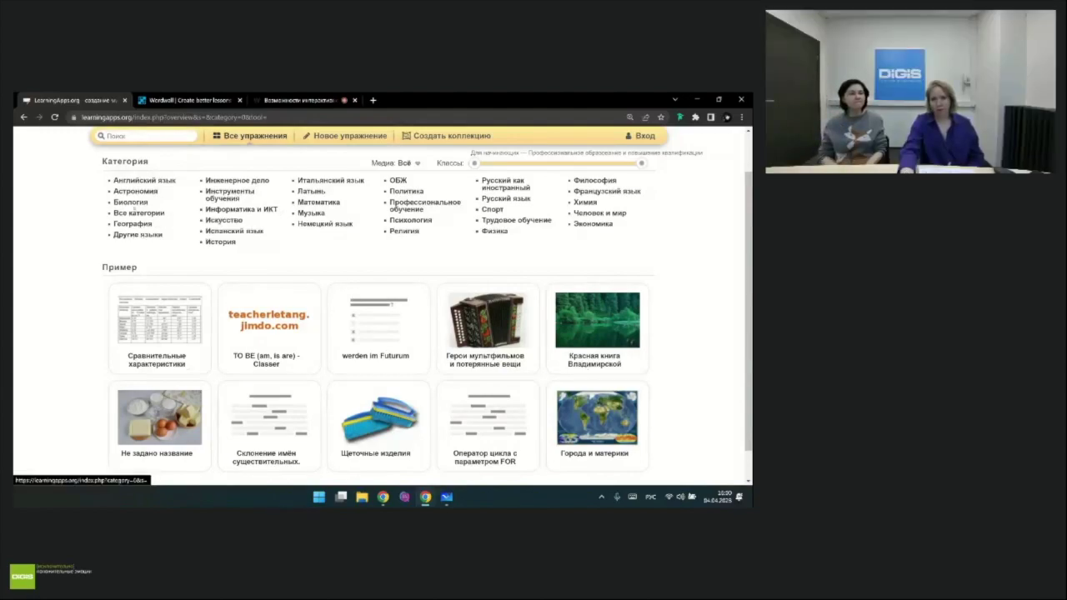
left_click(136, 191)
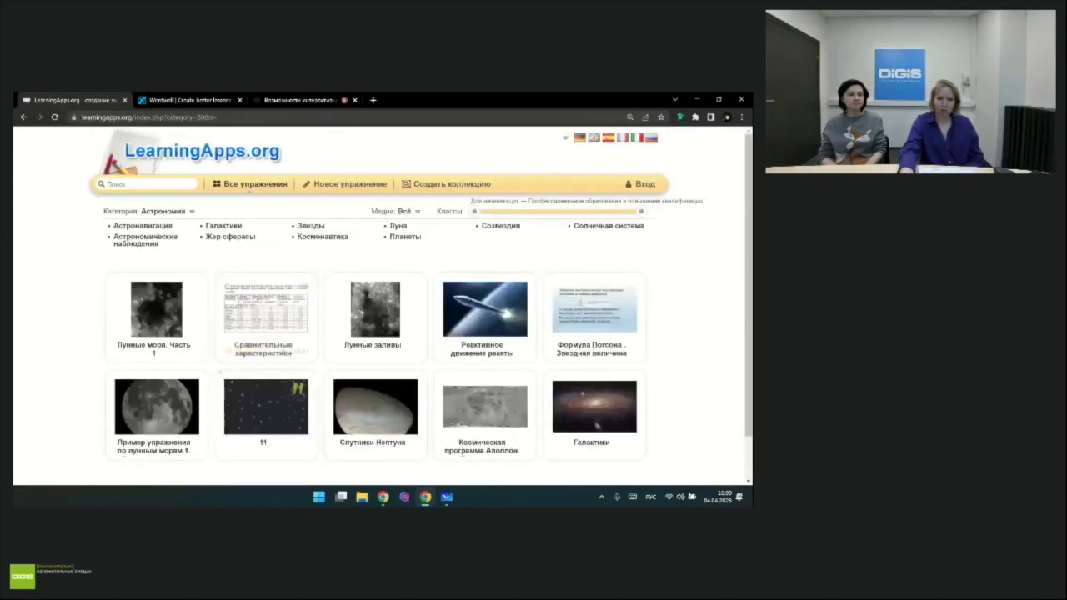
scroll(201, 376, "down", 1)
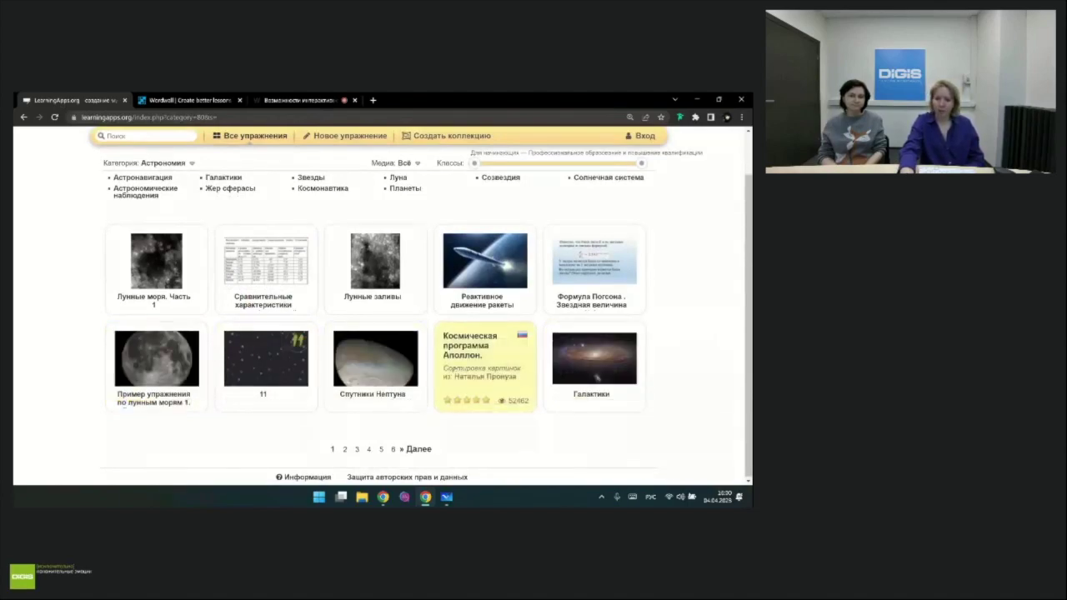
Step: Open the "Космическая программа Аполлон" exercise, dismiss its task description and examine the Moon map and the reuse and sharing options
left_click(473, 367)
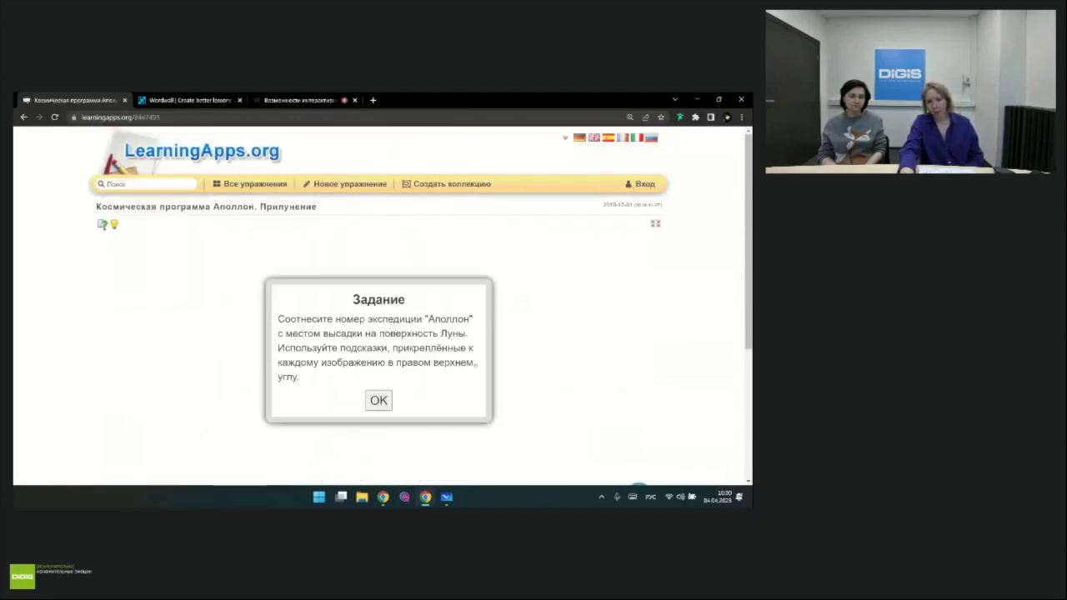
left_click(378, 400)
scroll(375, 350, "down", 1)
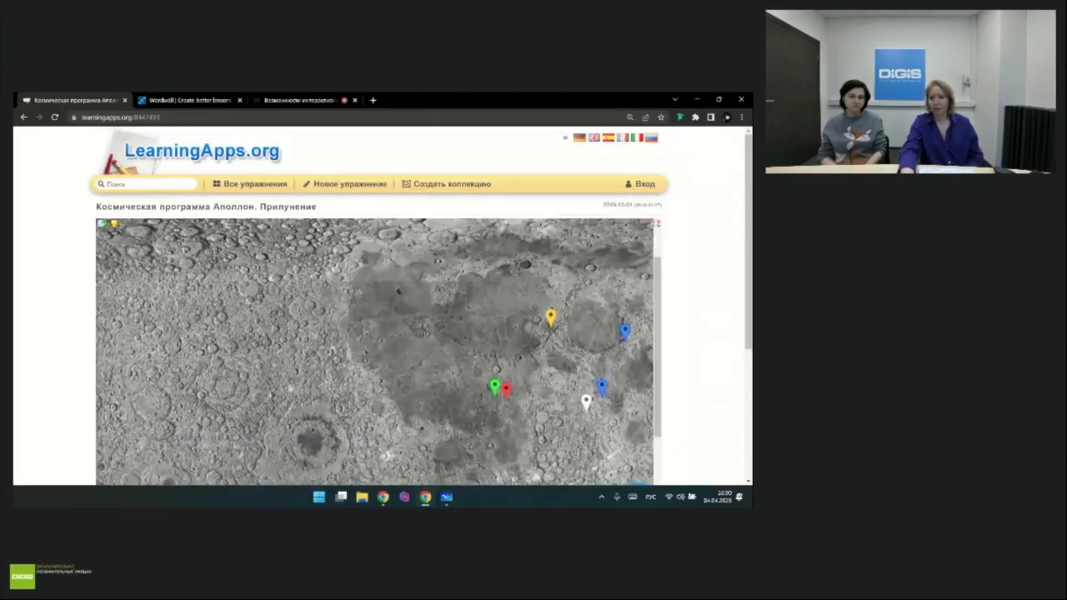
scroll(375, 350, "up", 2)
scroll(375, 350, "down", 2)
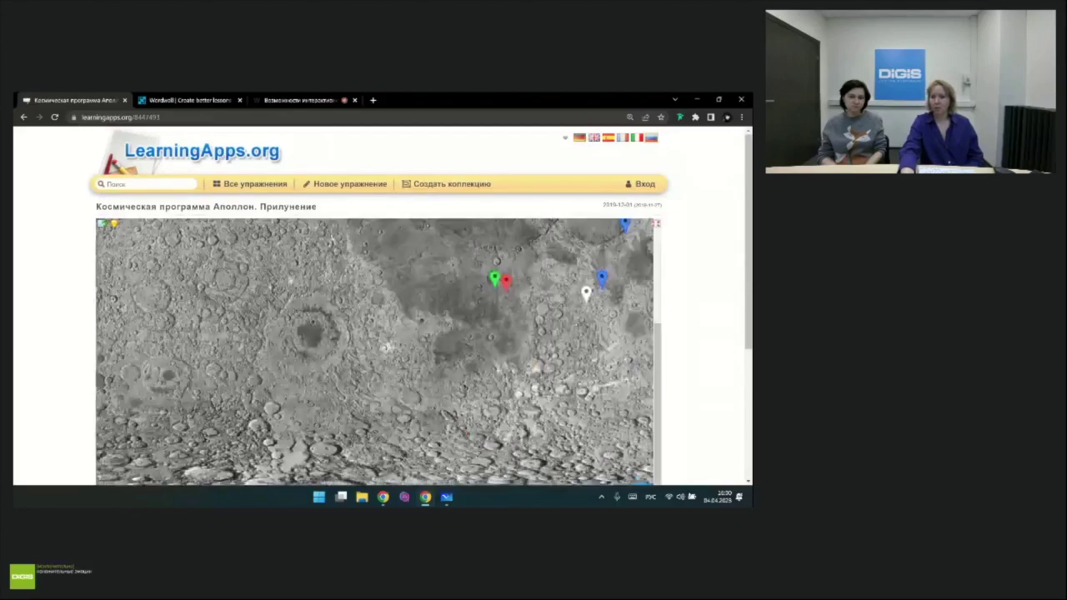
scroll(375, 334, "down", 5)
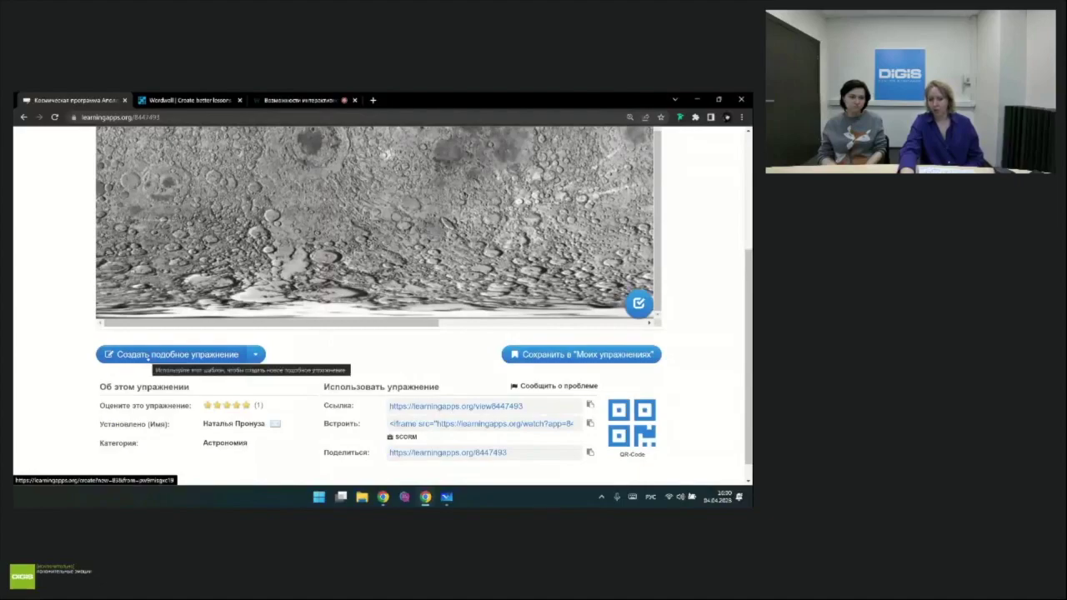
scroll(149, 356, "up", 5)
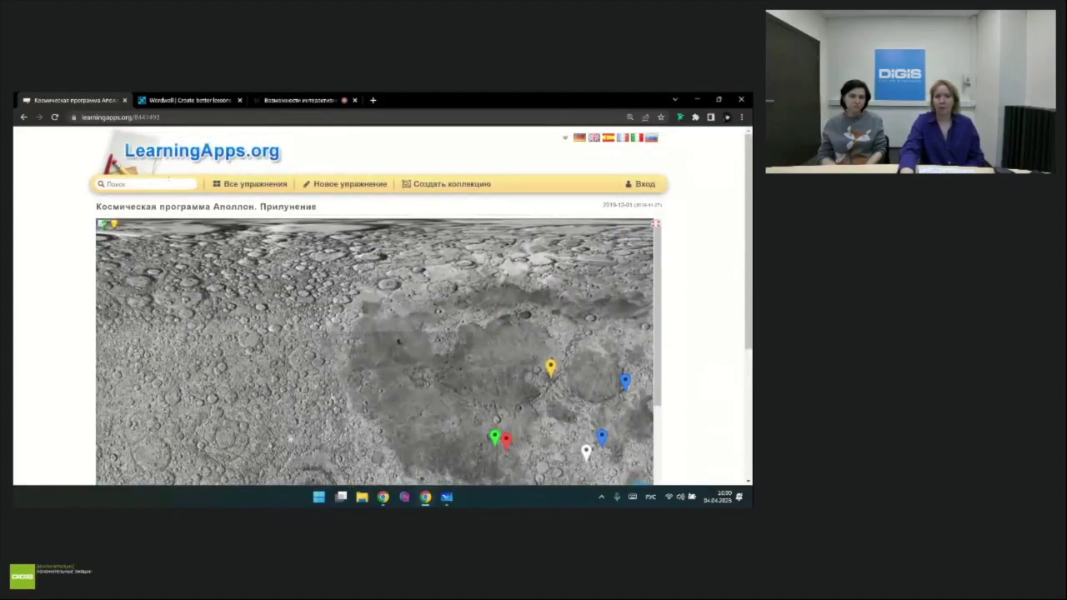
Step: Return to the catalogue of all exercises, open the Математика category and browse its topics and exercises
left_click(250, 184)
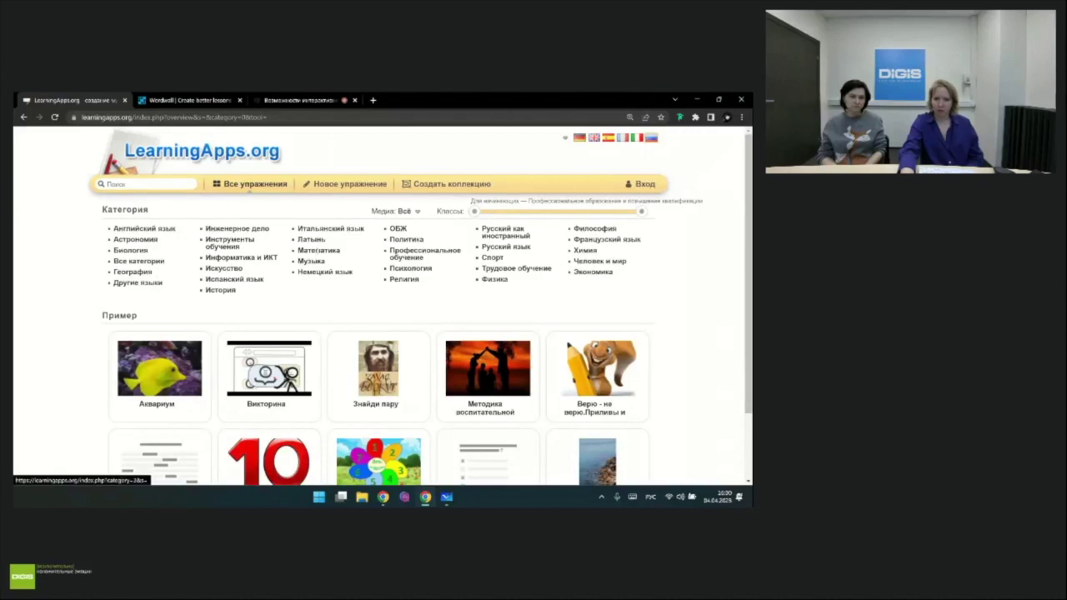
left_click(318, 250)
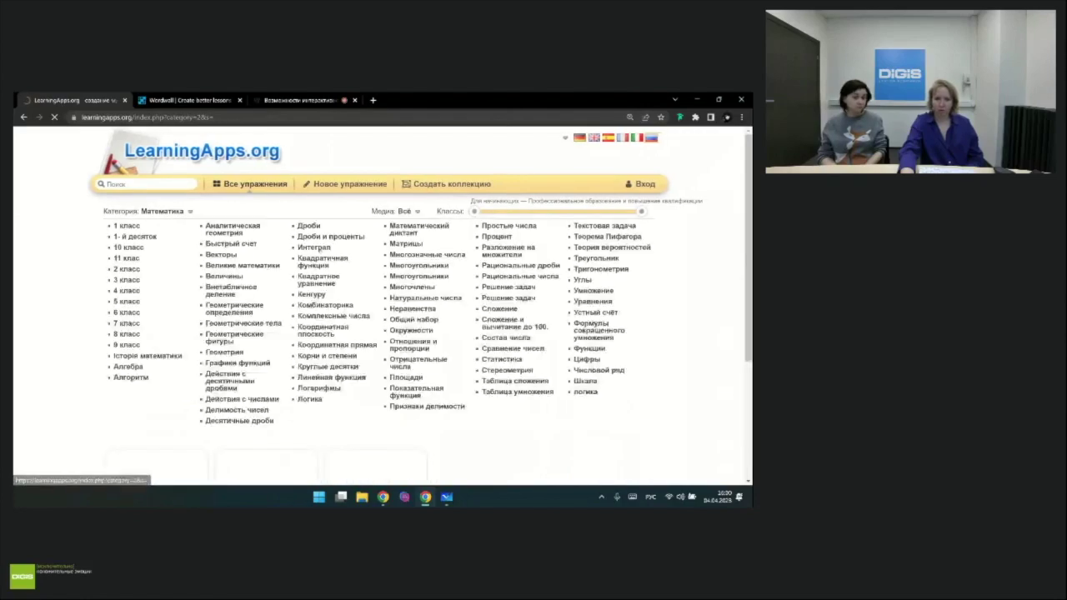
scroll(375, 333, "down", 3)
mouse_move(335, 281)
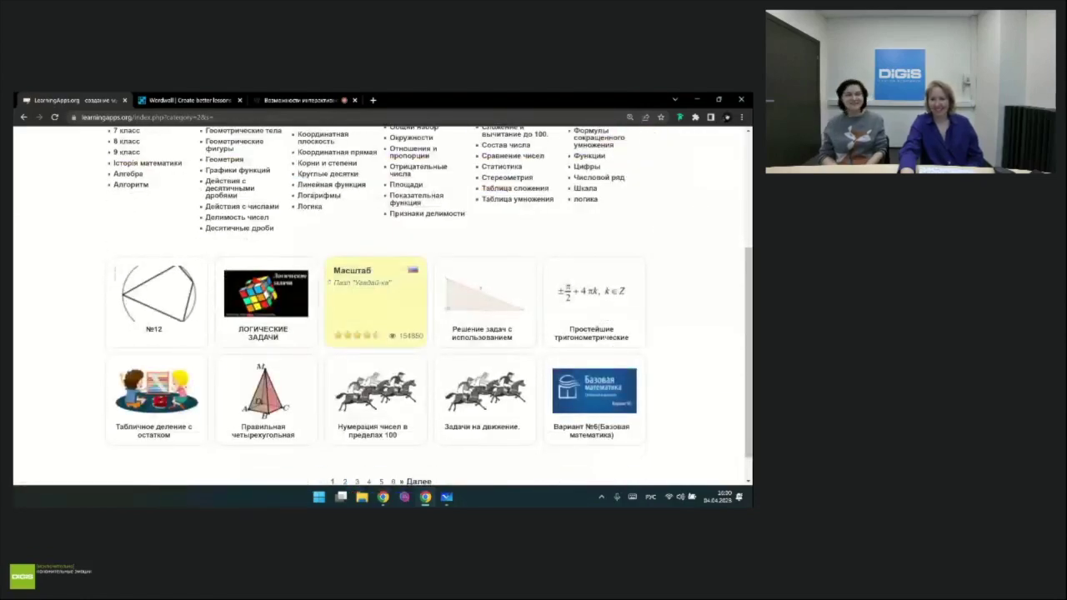
scroll(336, 281, "down", 1)
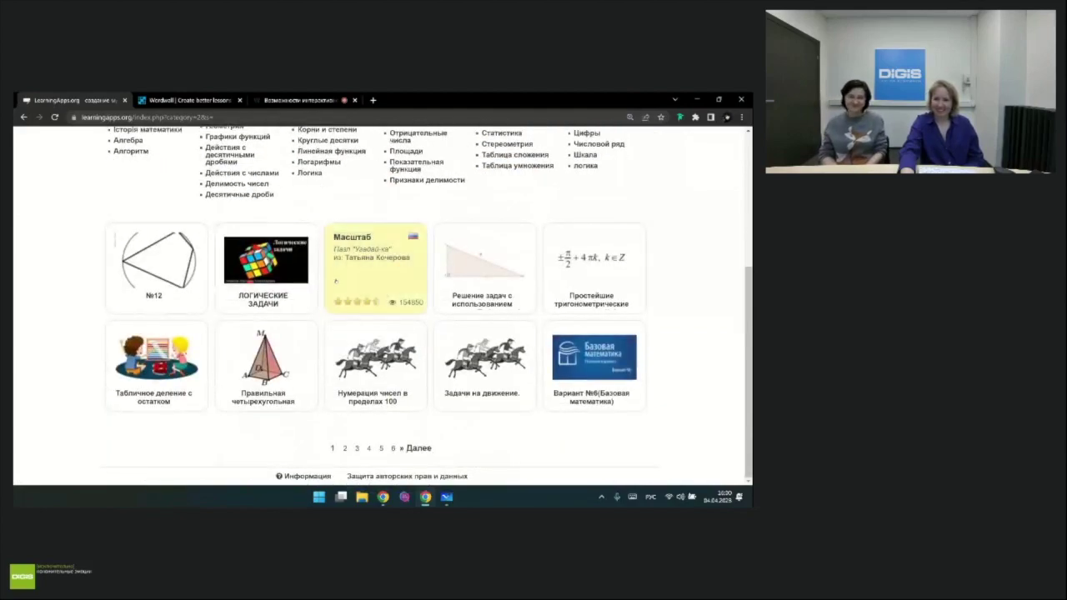
scroll(337, 281, "up", 5)
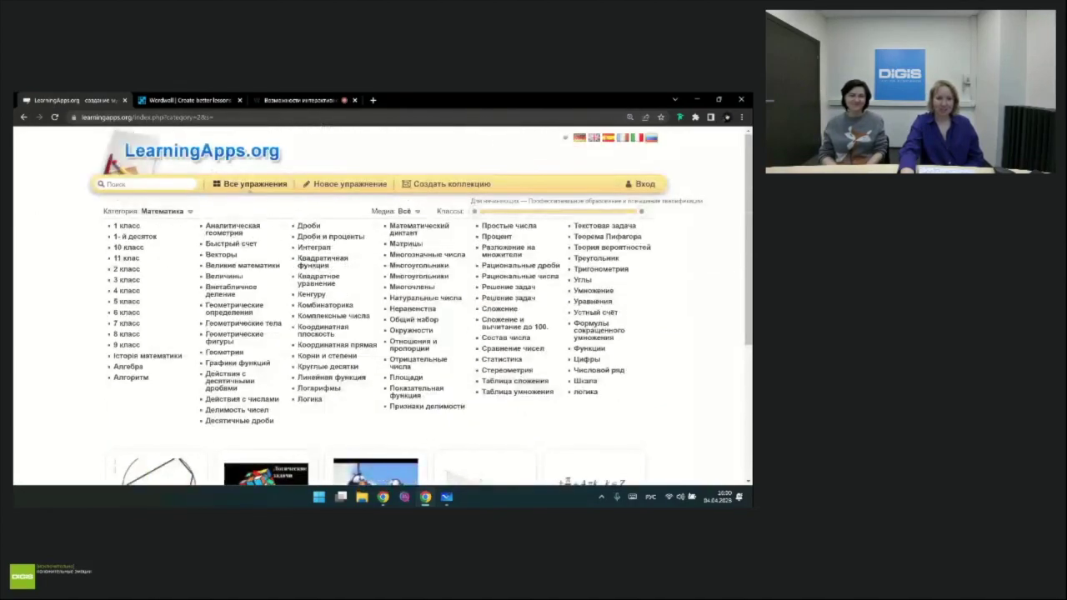
Step: From the catalogue of all exercises, view the topics of the Русский язык category and go back
left_click(248, 184)
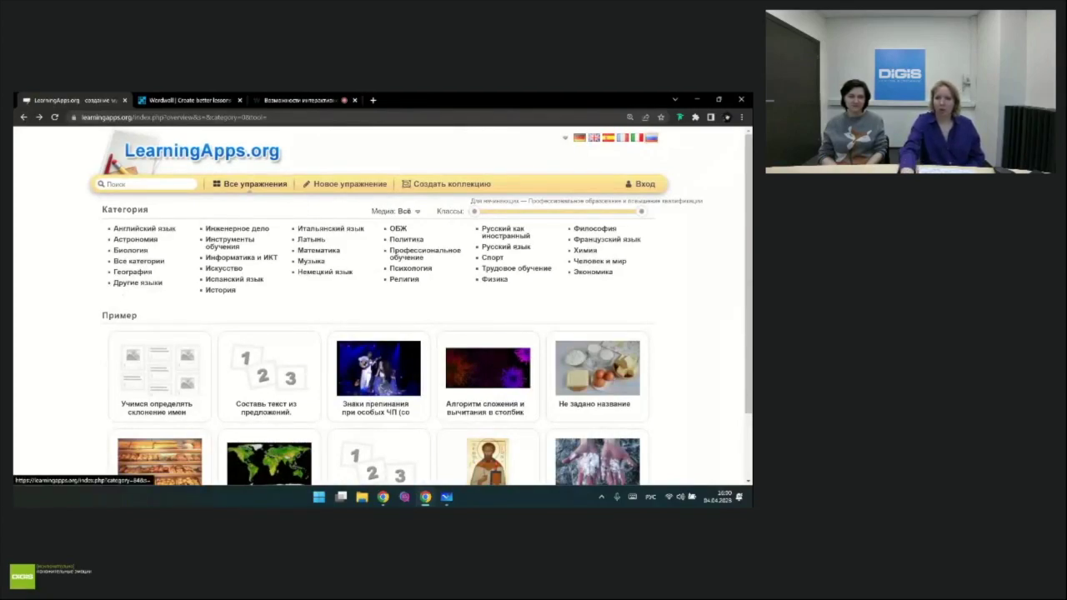
left_click(514, 244)
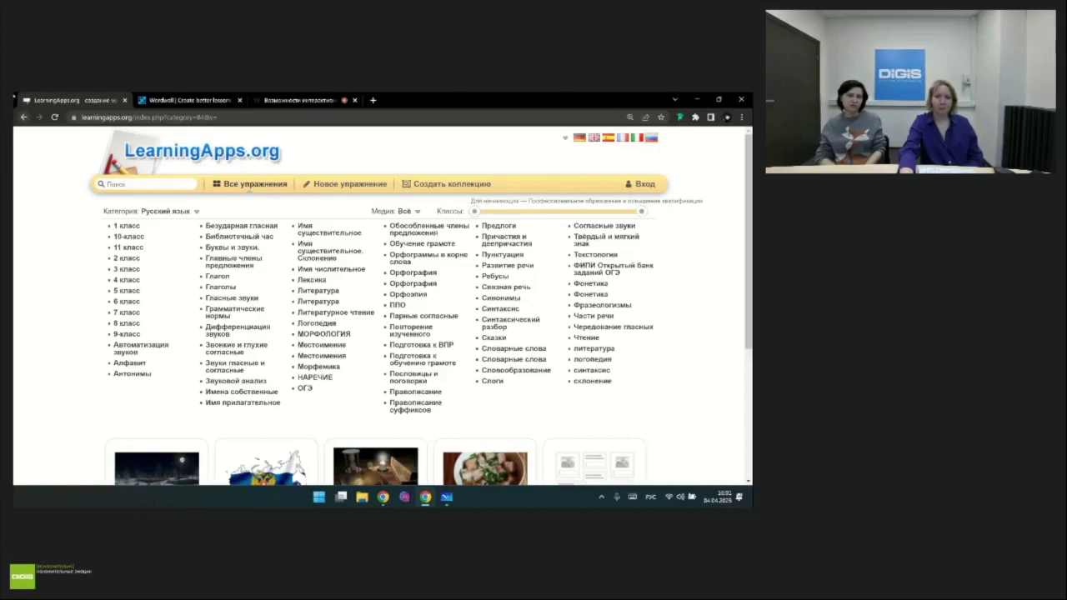
key("alt+Left")
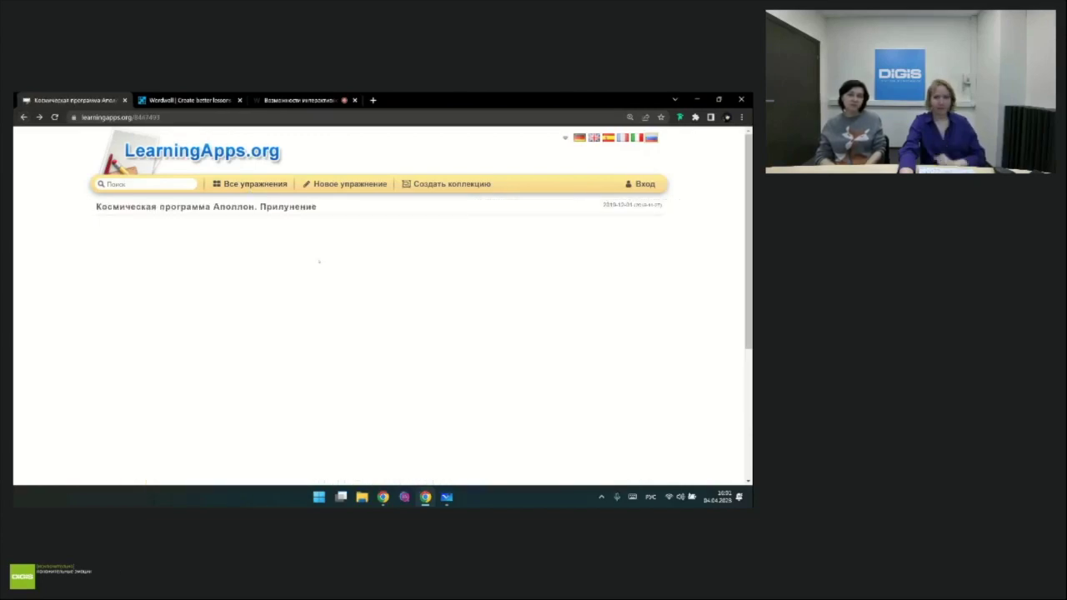
Step: Find the "Русские поэты Серебряного века" exercise among the catalogue examples, open it and dismiss its task description
left_click(252, 184)
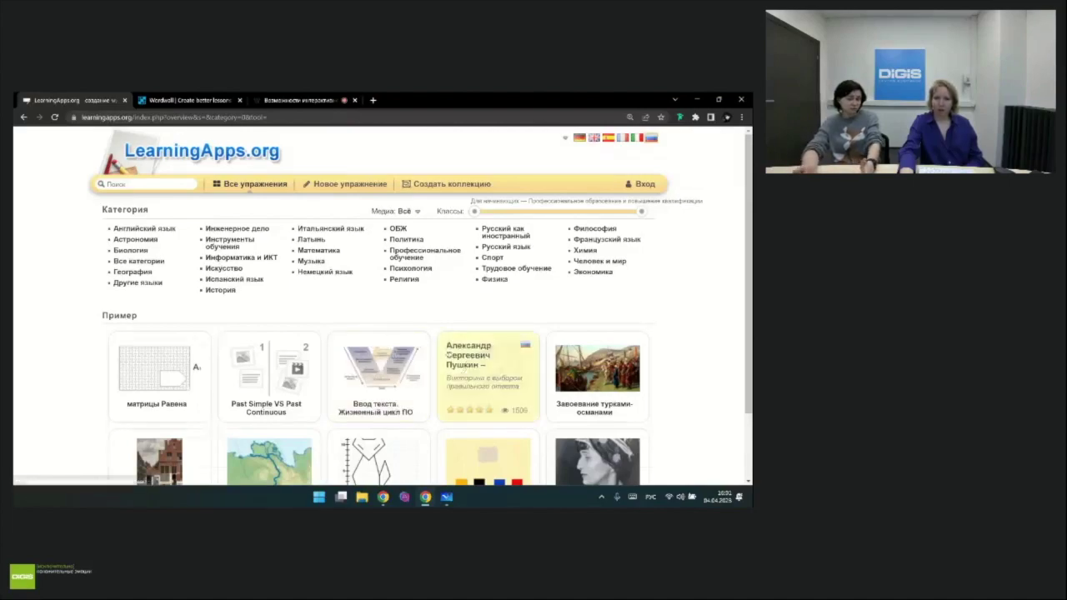
scroll(450, 358, "down", 2)
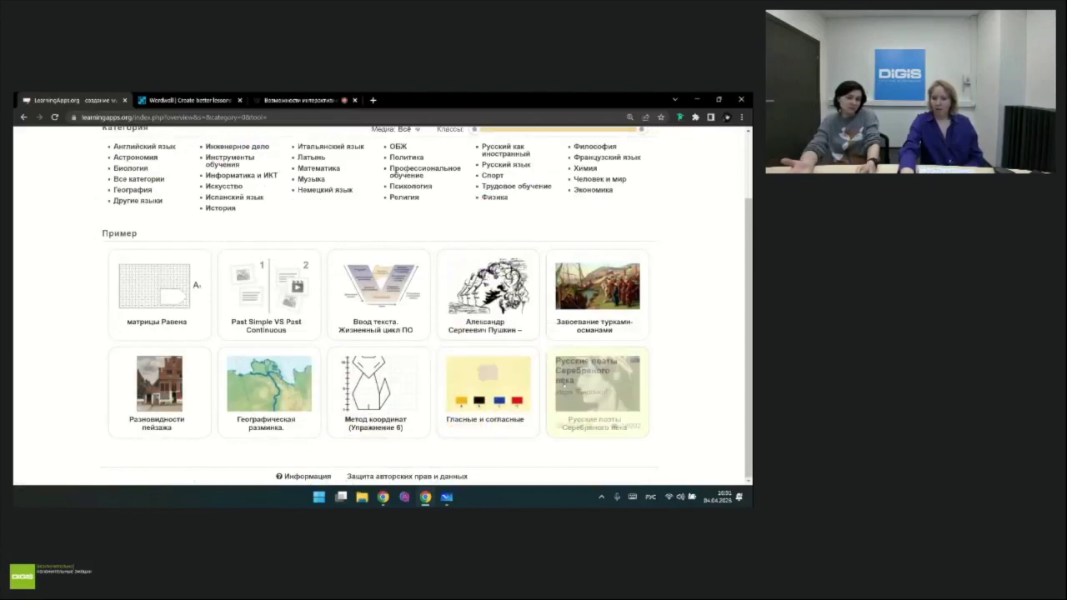
left_click(614, 381)
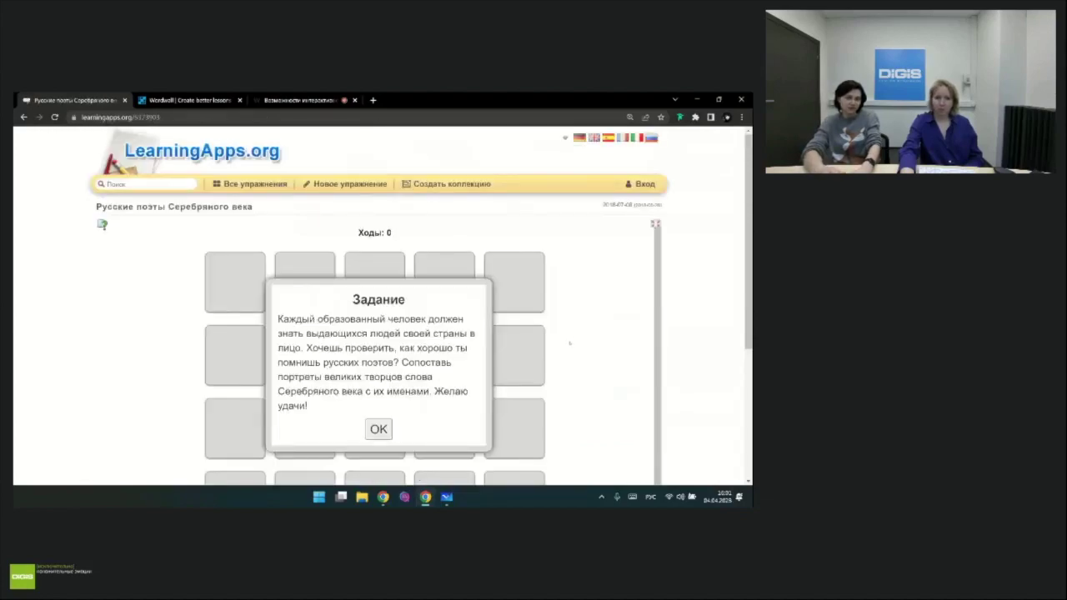
left_click(378, 429)
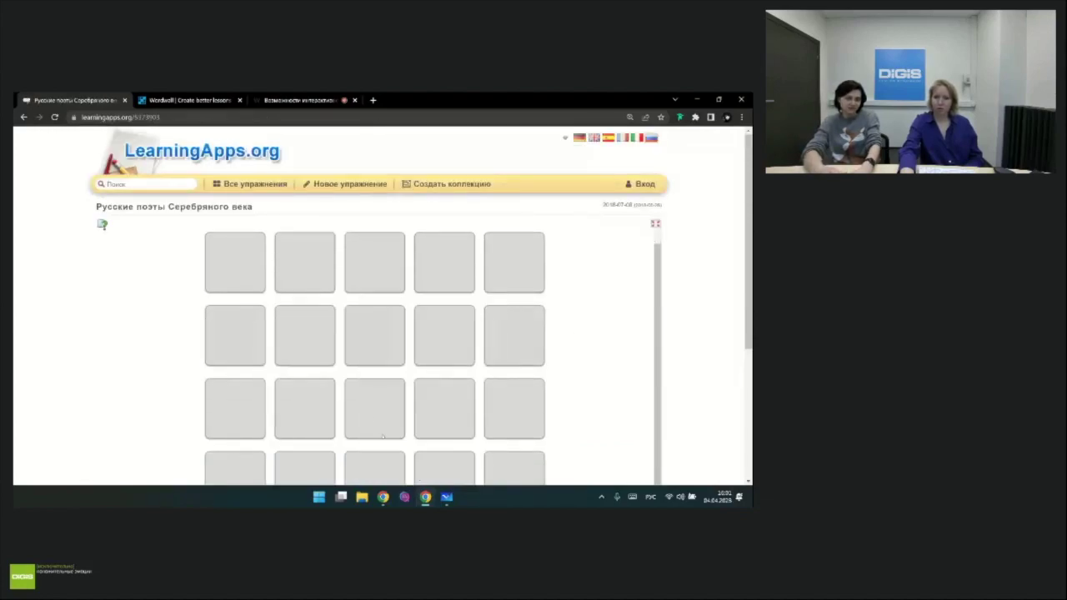
Step: Try out the poets matching game by turning over the first card and a card in the second row
scroll(417, 333, "down", 5)
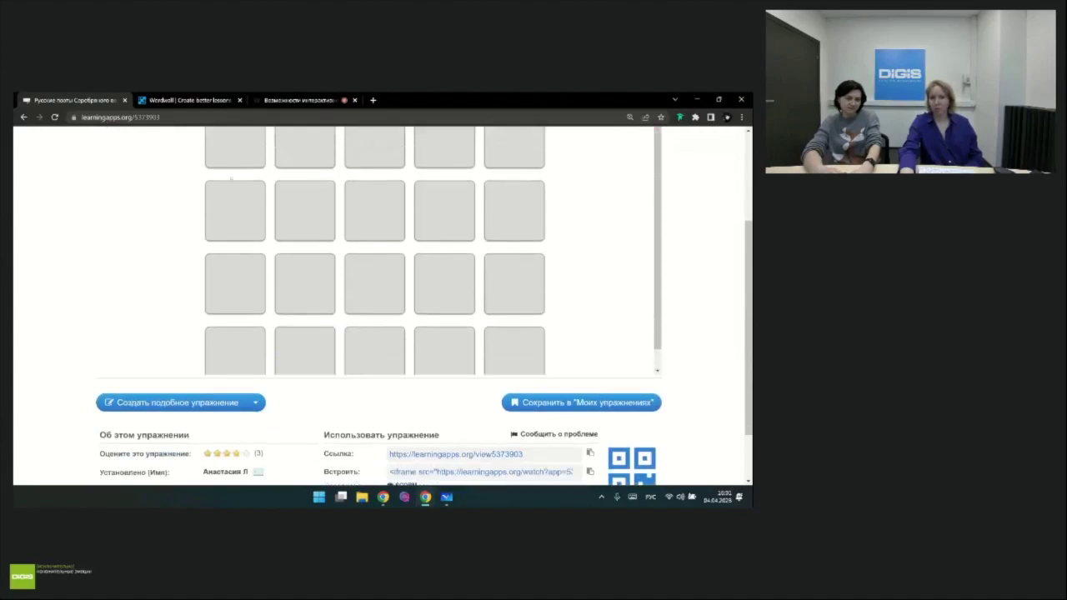
scroll(102, 129, "up", 1)
left_click(250, 180)
left_click(327, 263)
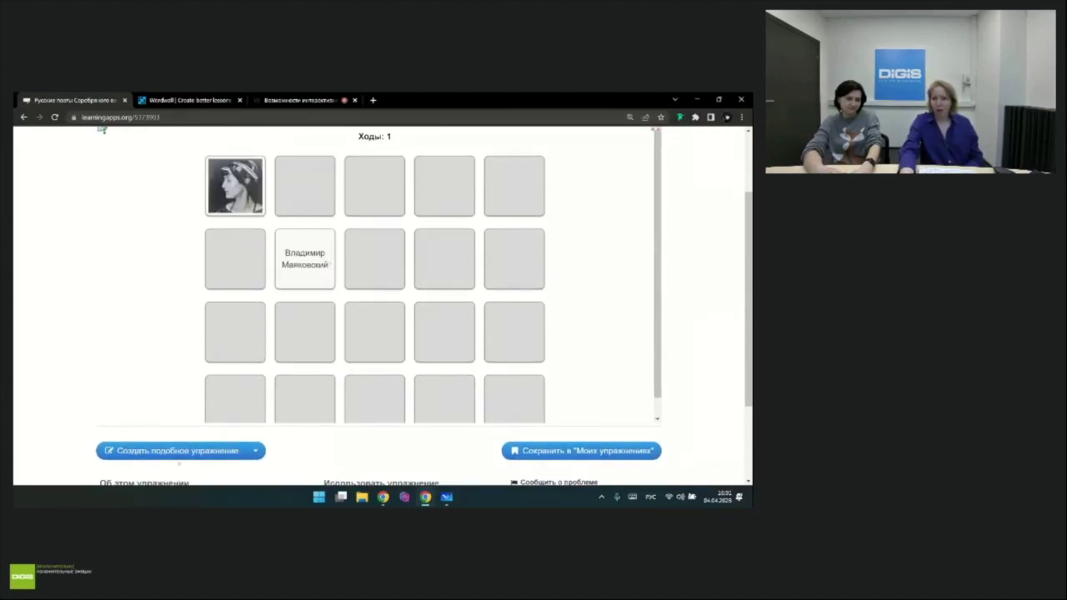
Step: Create a similar exercise from the poets game and examine its title, task description, card size and picture-name pairs
left_click(178, 455)
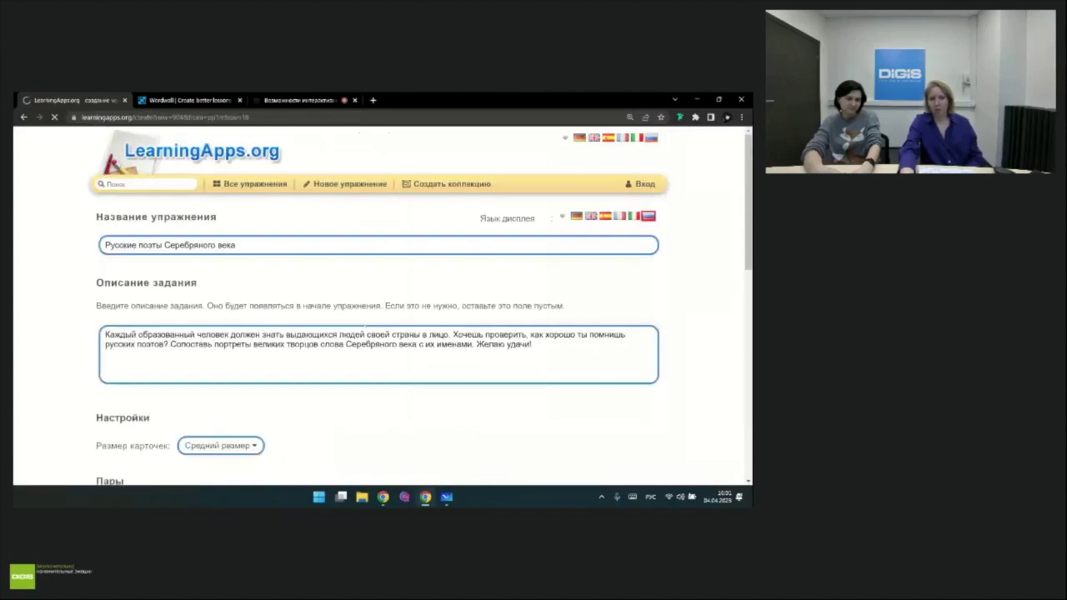
scroll(220, 303, "down", 5)
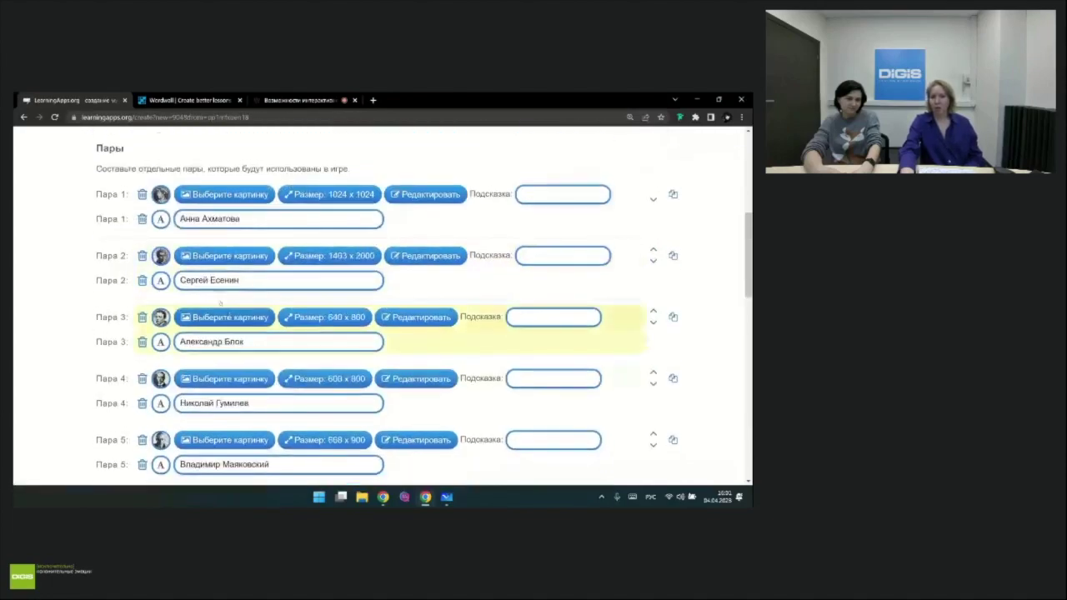
scroll(220, 303, "up", 1)
mouse_move(229, 238)
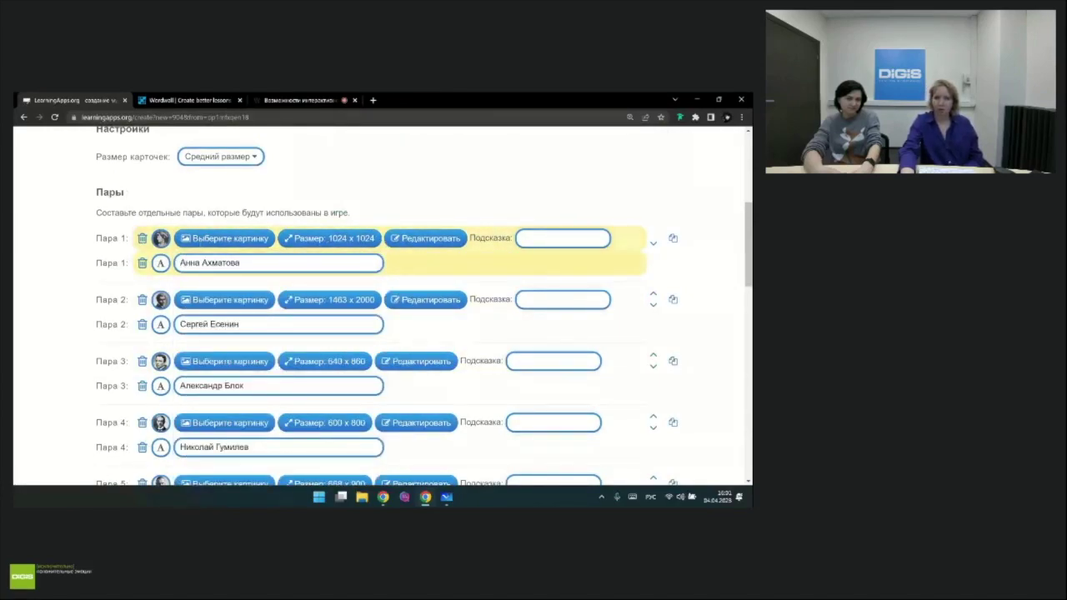
scroll(487, 284, "down", 2)
scroll(489, 400, "down", 6)
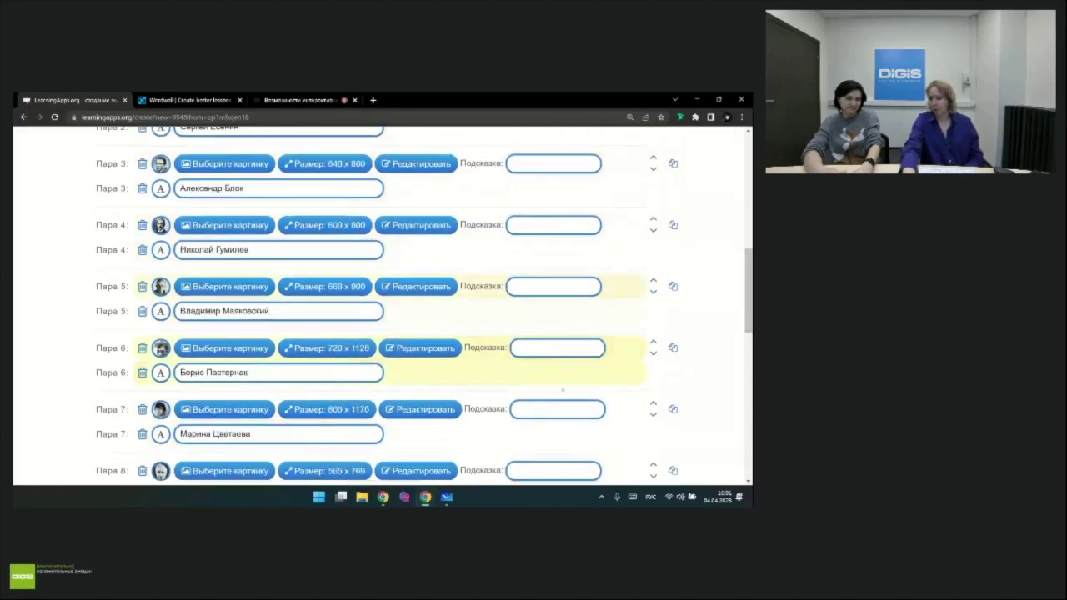
scroll(489, 400, "up", 15)
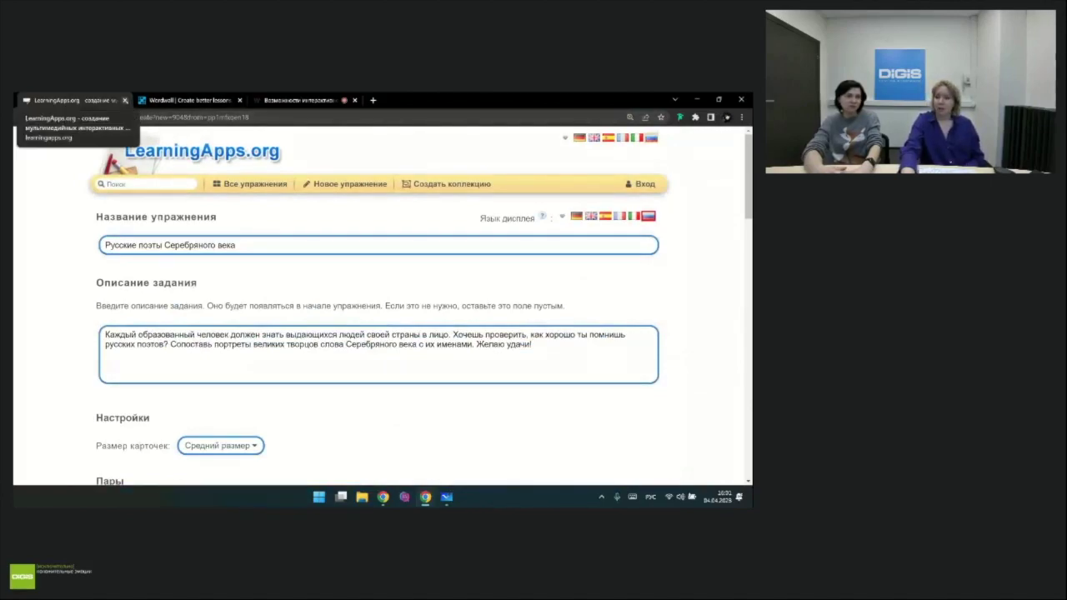
scroll(375, 333, "down", 3)
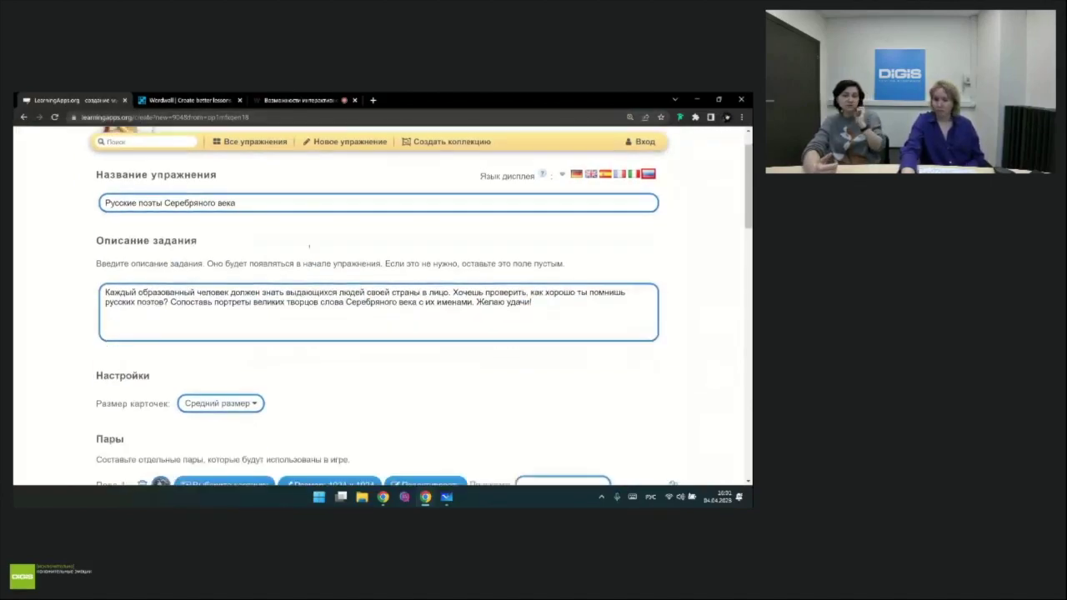
scroll(375, 333, "up", 3)
Step: Return to the poets exercise, copy its view link and open it in a new browser tab
left_click(23, 116)
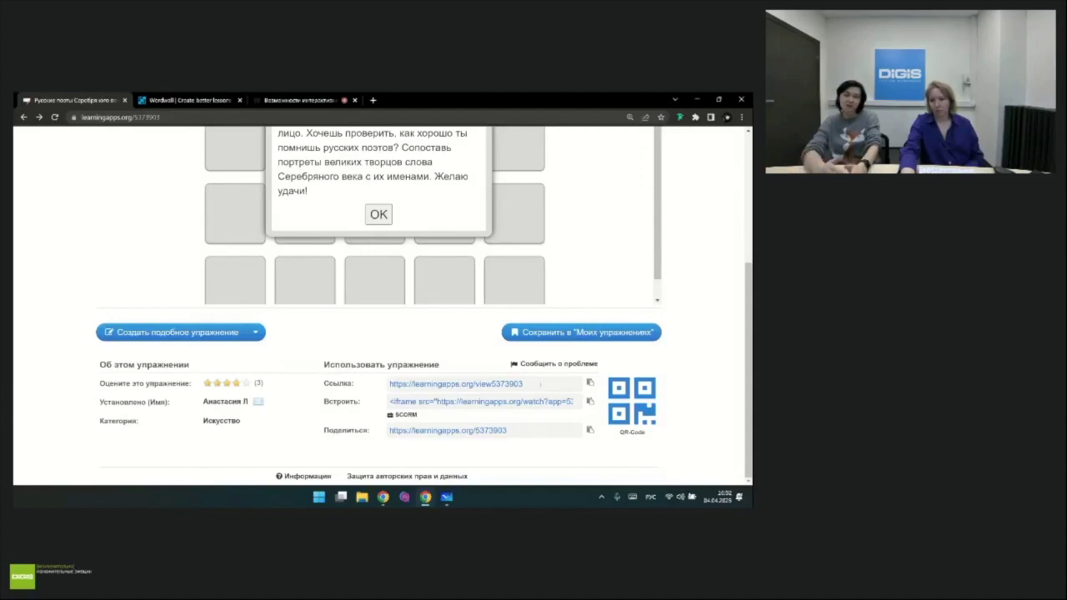
left_click_drag(540, 385, 388, 384)
key("ctrl+c")
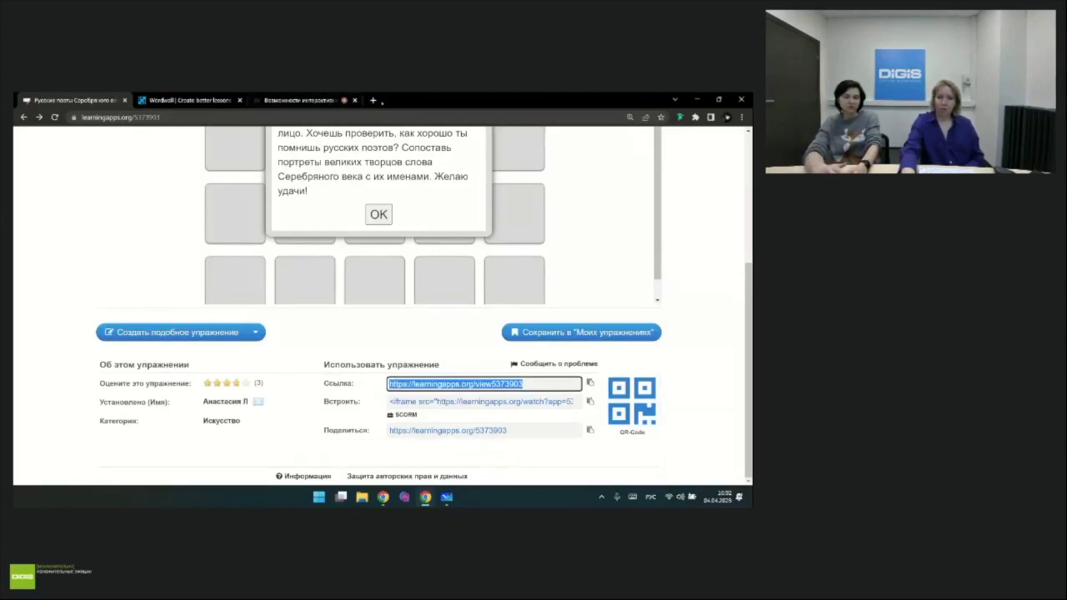
left_click(372, 100)
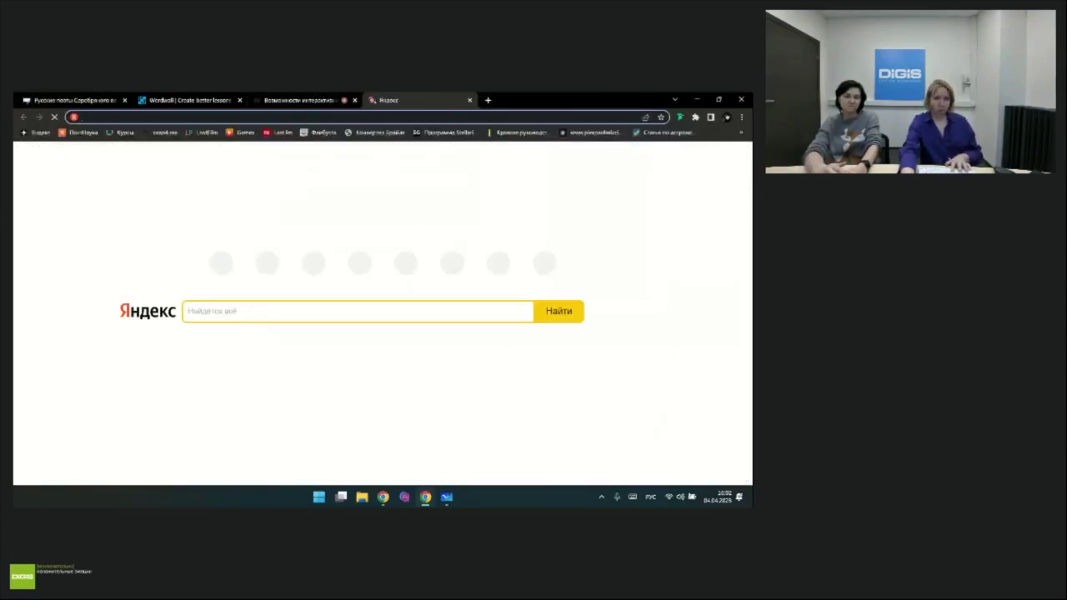
key("ctrl+v")
key("Return")
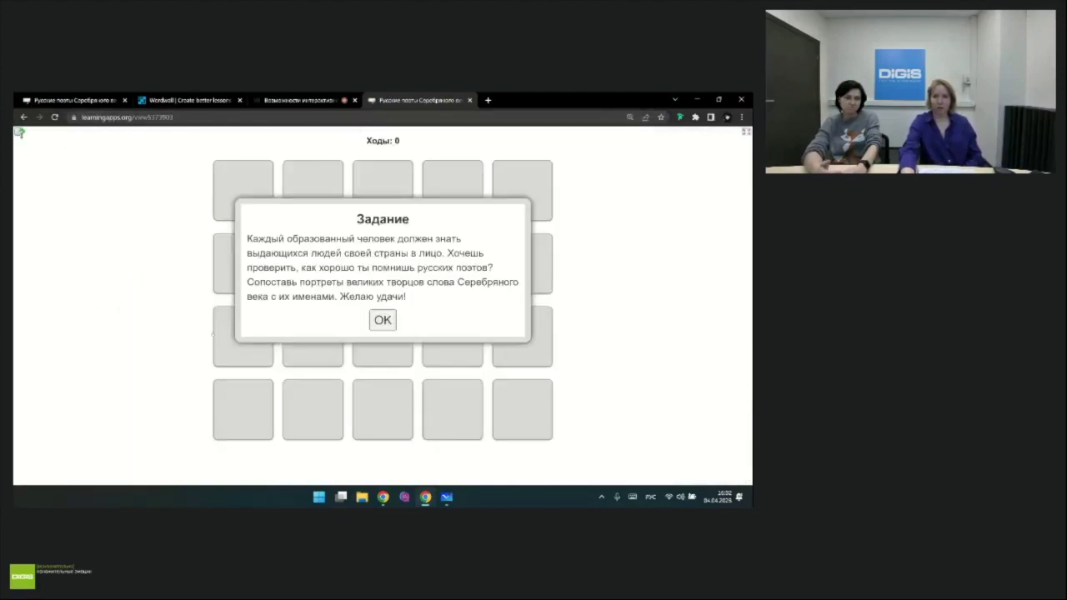
Step: Dismiss the task description, show the card game in full screen and leave full screen again
left_click(377, 327)
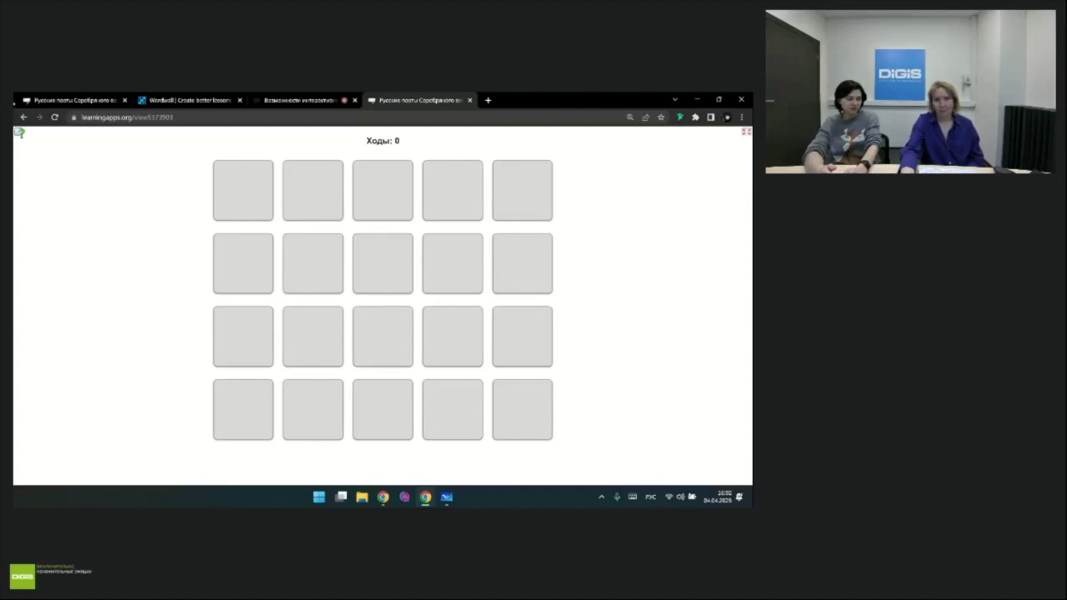
mouse_move(49, 105)
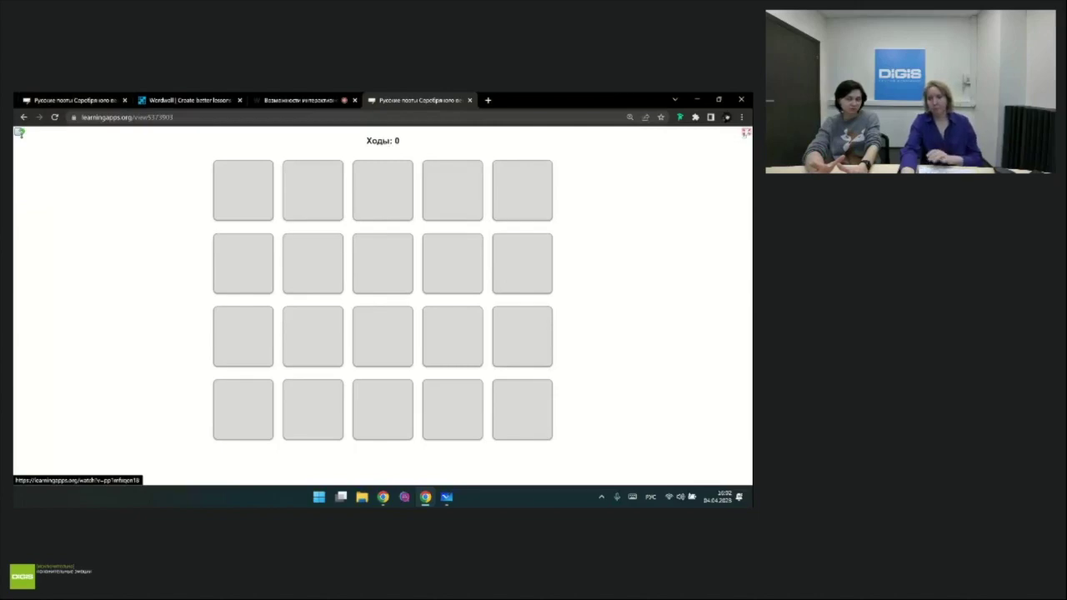
left_click(746, 132)
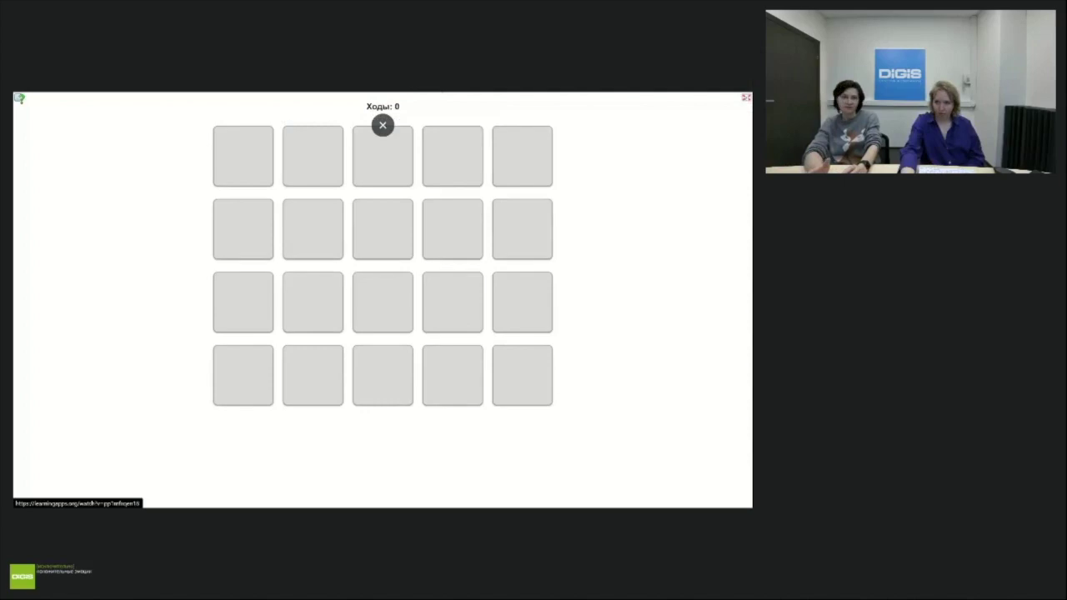
key("Escape")
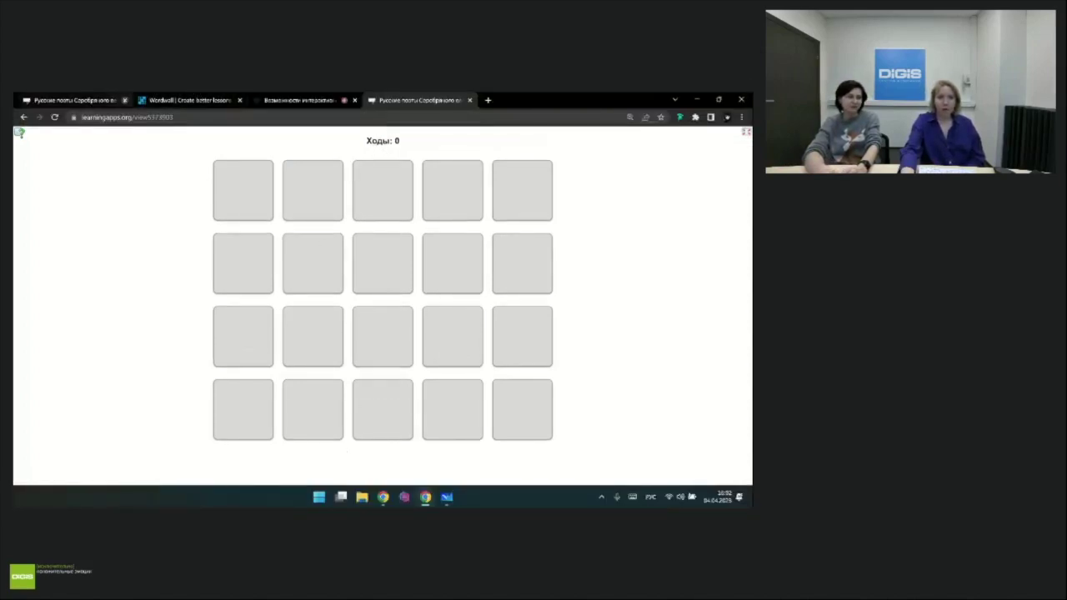
Step: Close the original LearningApps exercise tab and bring up the Wordwall home page, restoring its tab
mouse_move(124, 100)
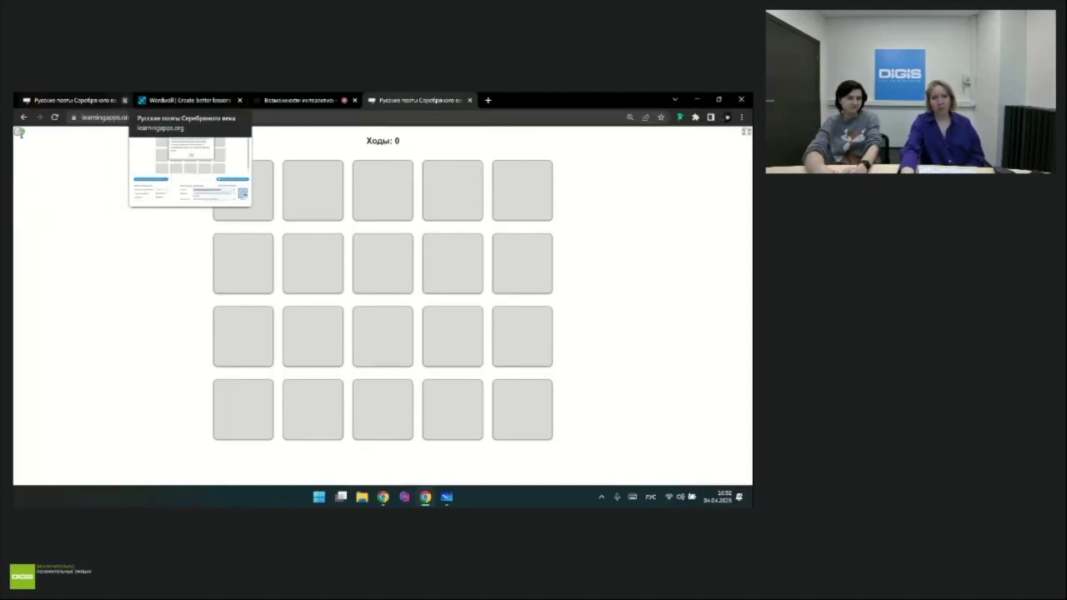
left_click(124, 100)
left_click(124, 100)
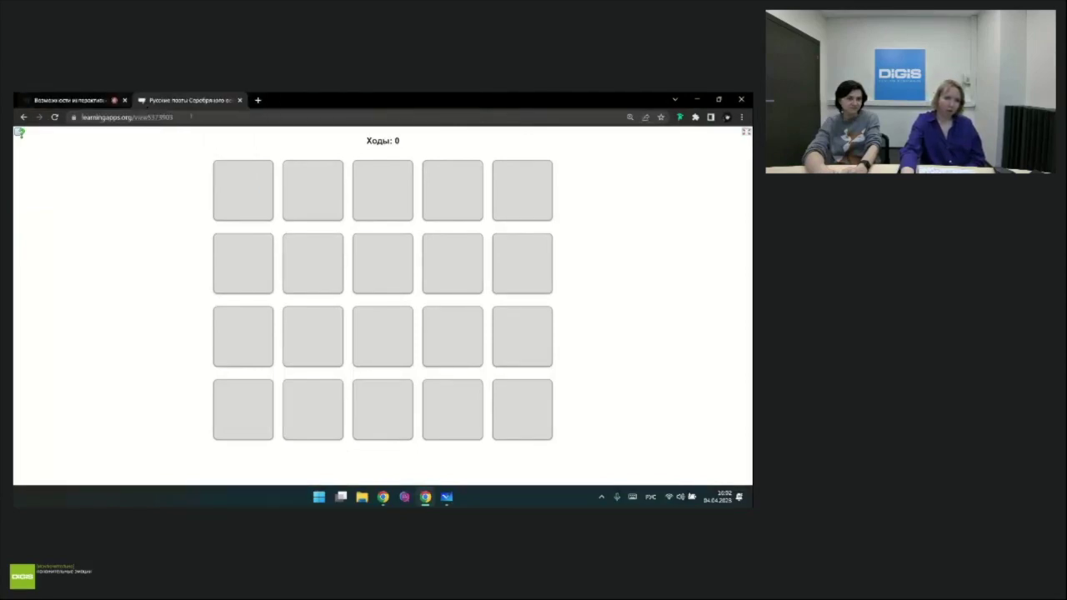
key("ctrl+shift+t")
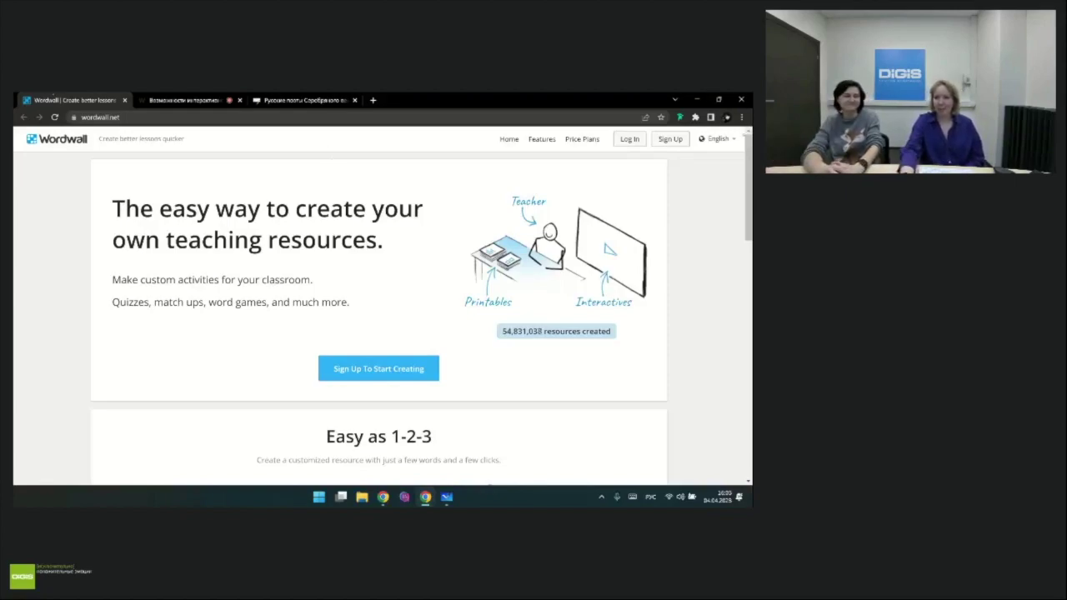
Step: Change the Wordwall site language to Русский and look over the activity templates from Сопоставить to Ударь крота
left_click(730, 140)
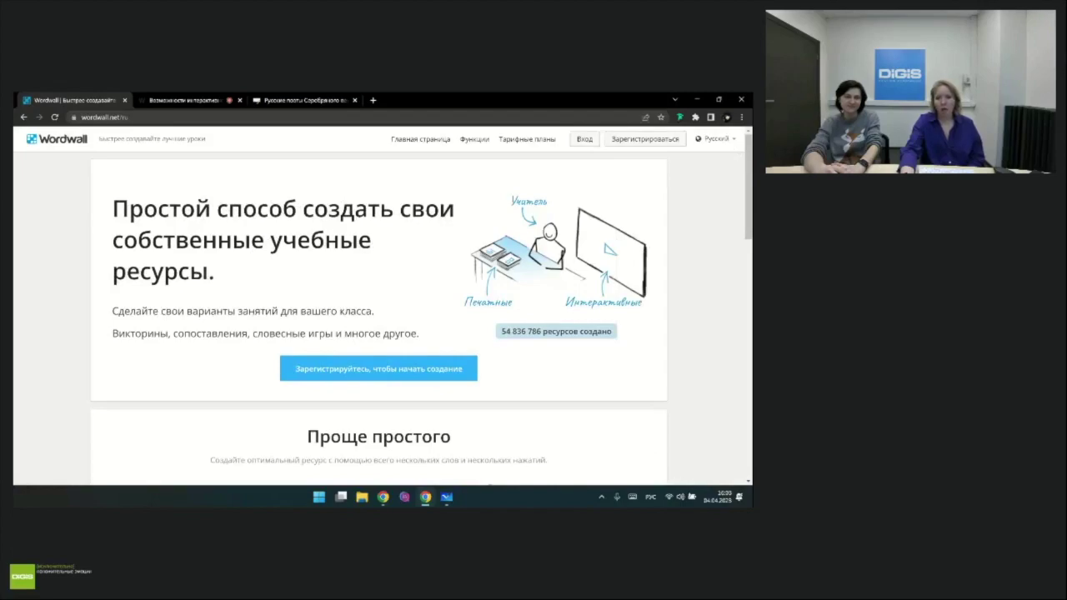
scroll(150, 337, "down", 6)
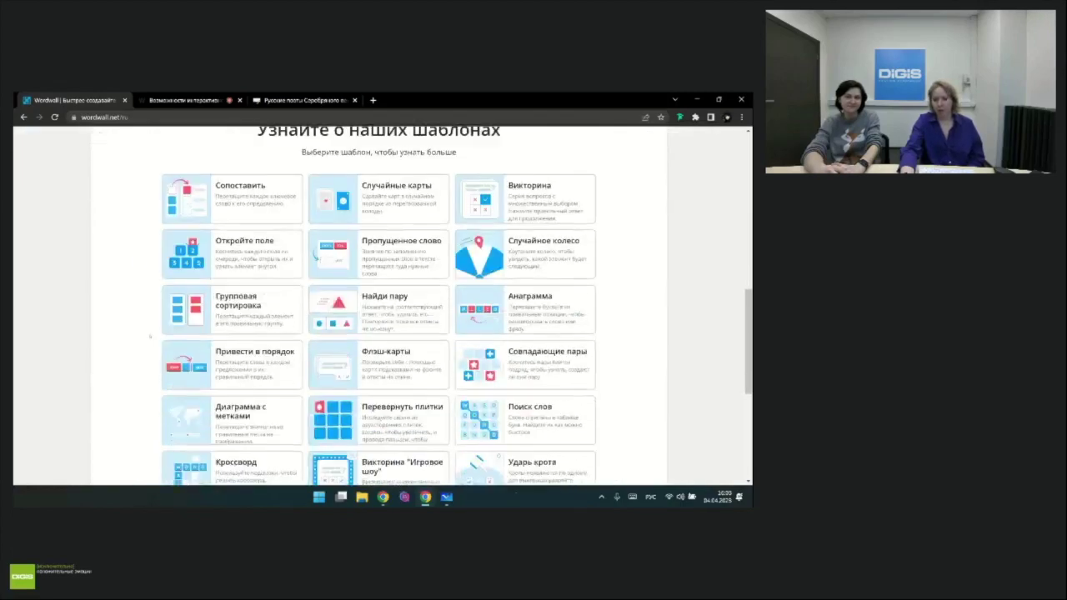
scroll(208, 333, "down", 1)
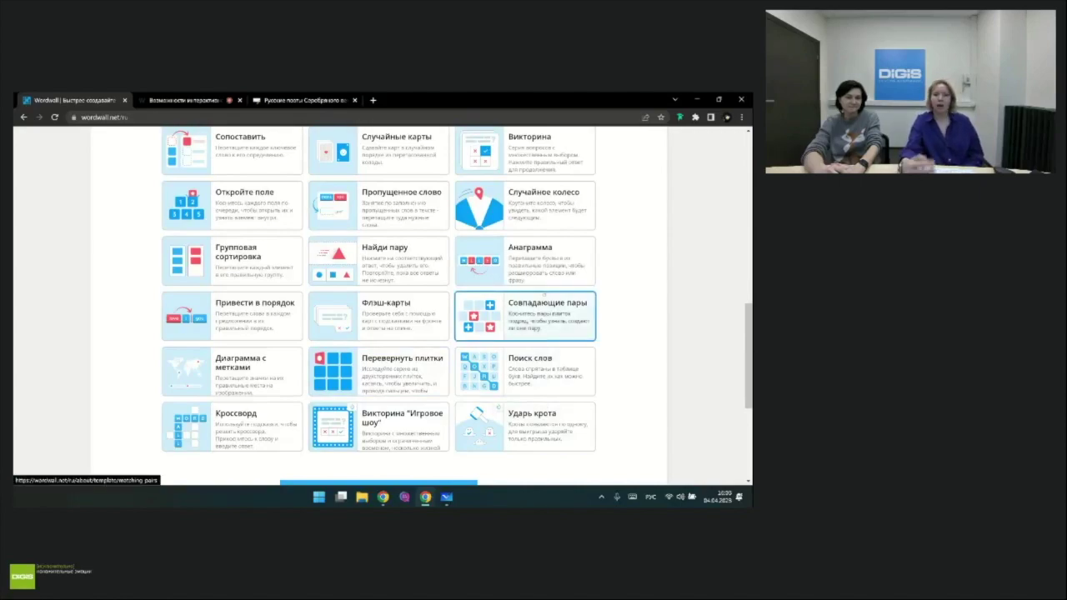
scroll(543, 294, "down", 1)
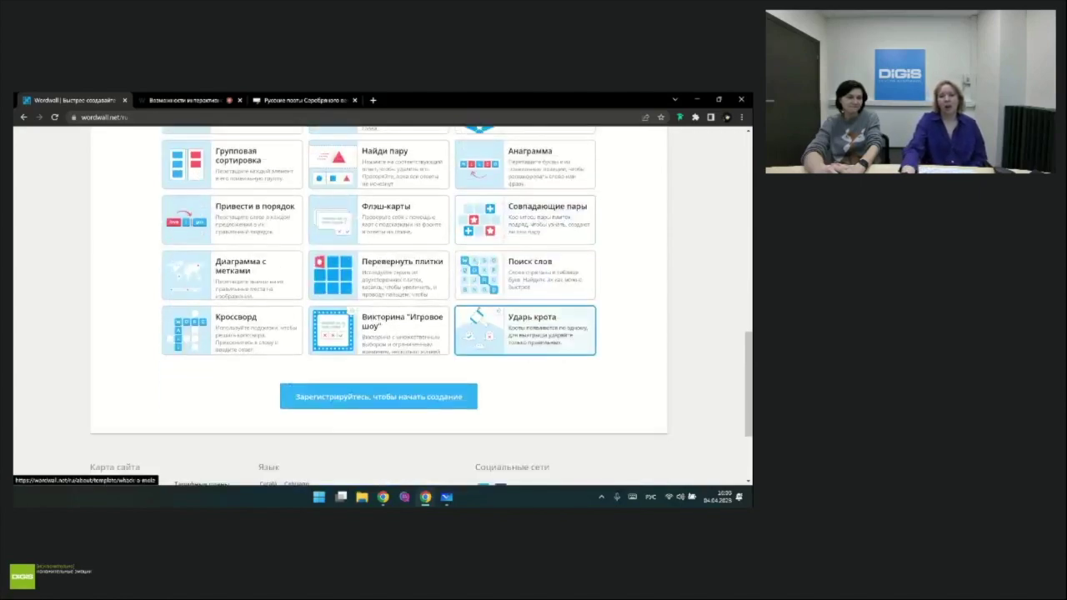
Step: Return to the Wordwall template list, open the Ударь крота template and look through its example activities
scroll(544, 293, "up", 2)
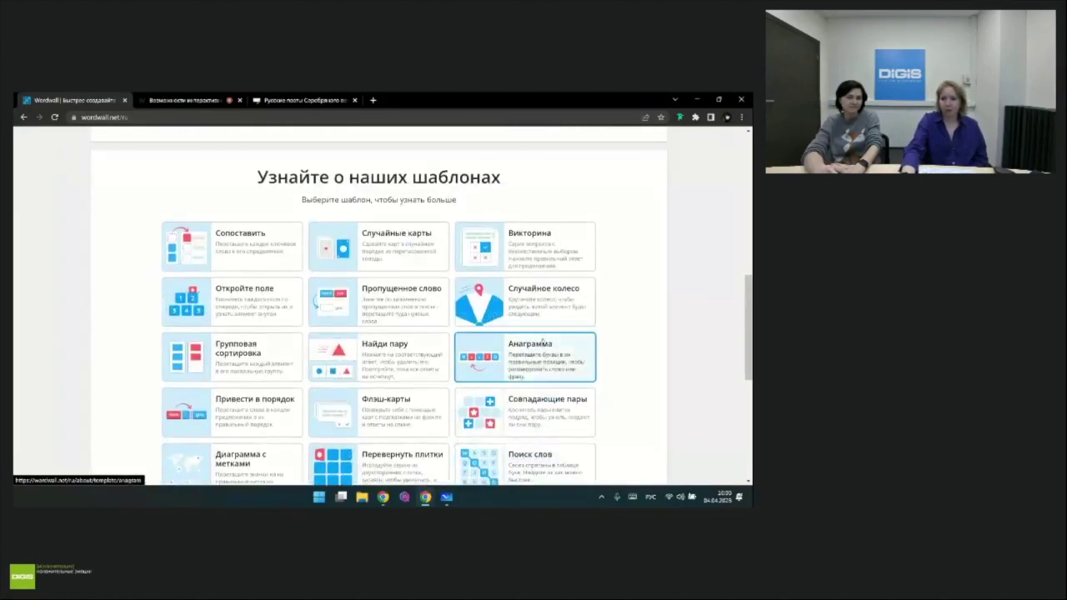
scroll(542, 340, "down", 2)
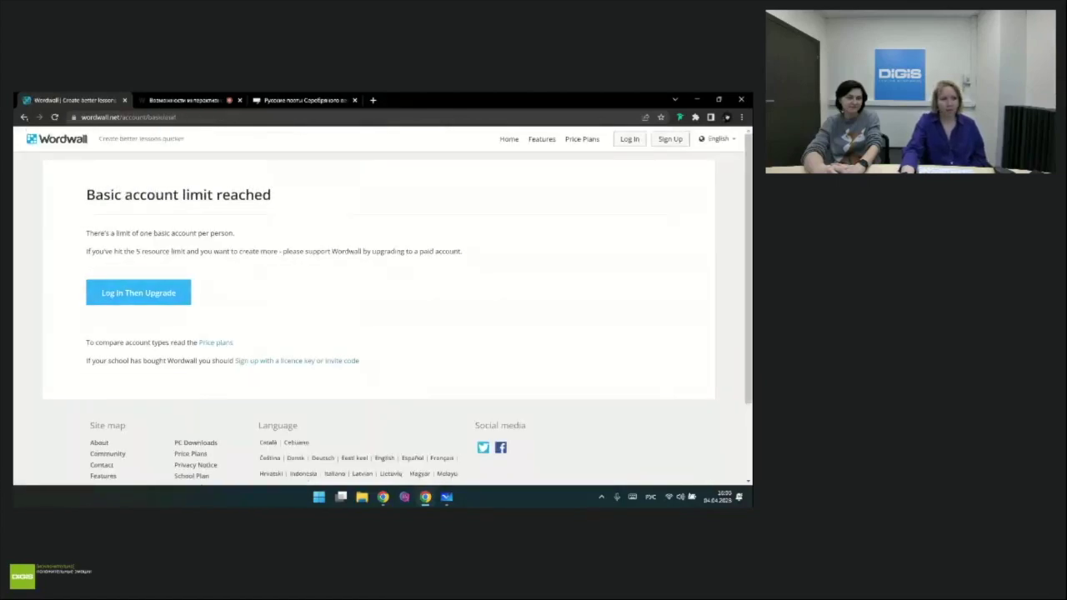
key("alt+Left")
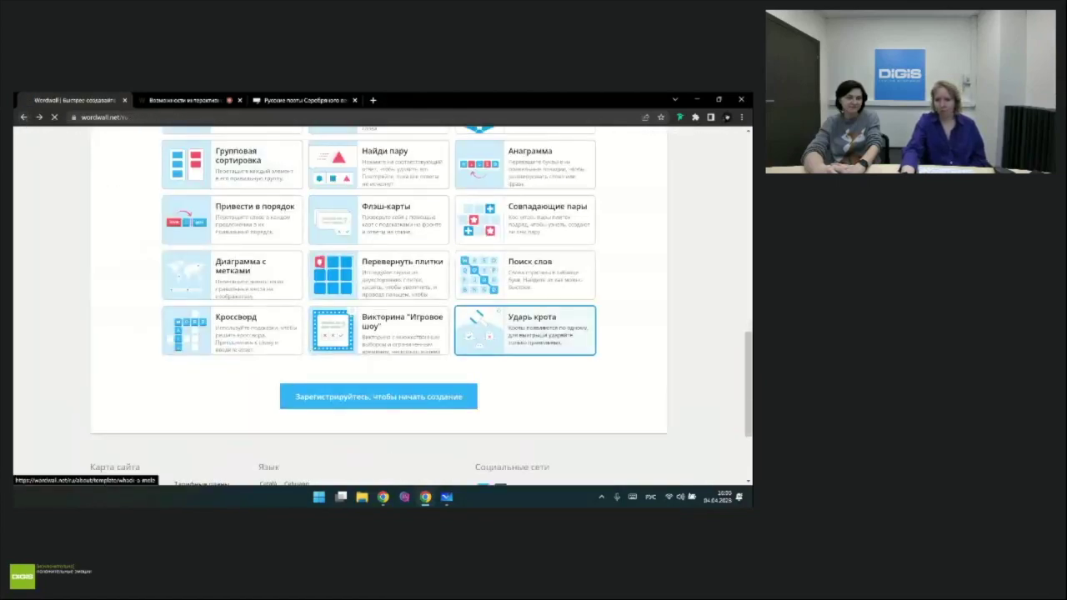
left_click(524, 330)
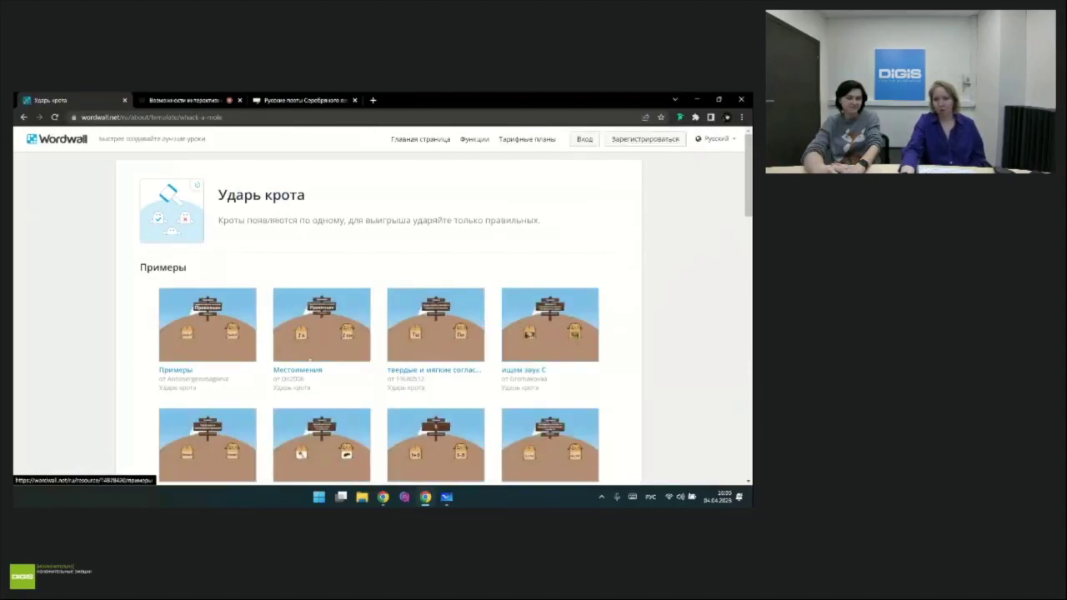
scroll(582, 312, "down", 3)
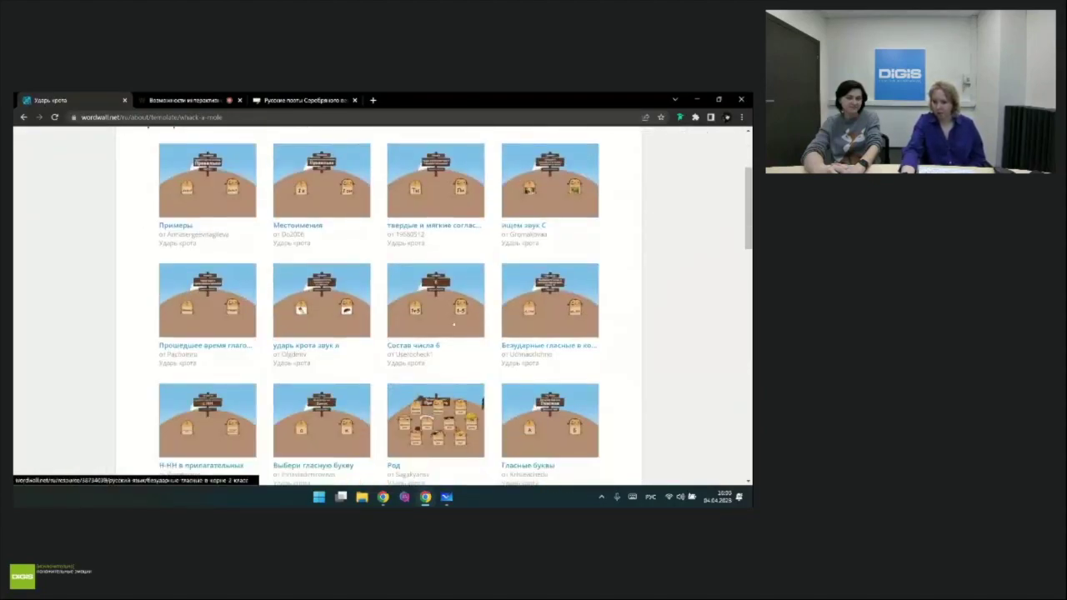
scroll(462, 352, "down", 2)
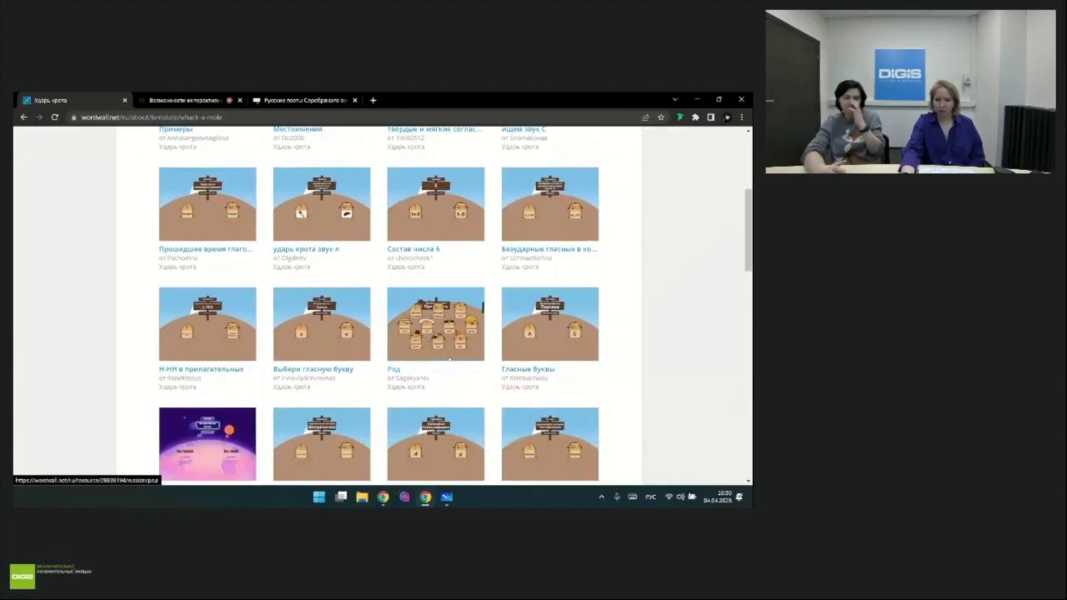
Step: Open the Н-НН в прилагательных example and start the game
left_click(208, 325)
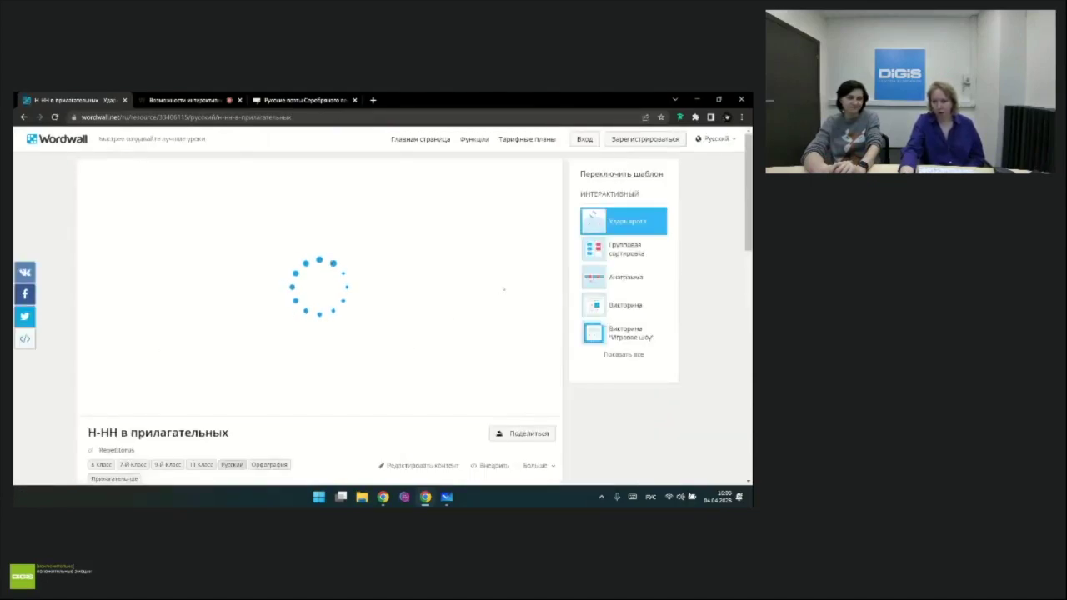
scroll(383, 308, "down", 2)
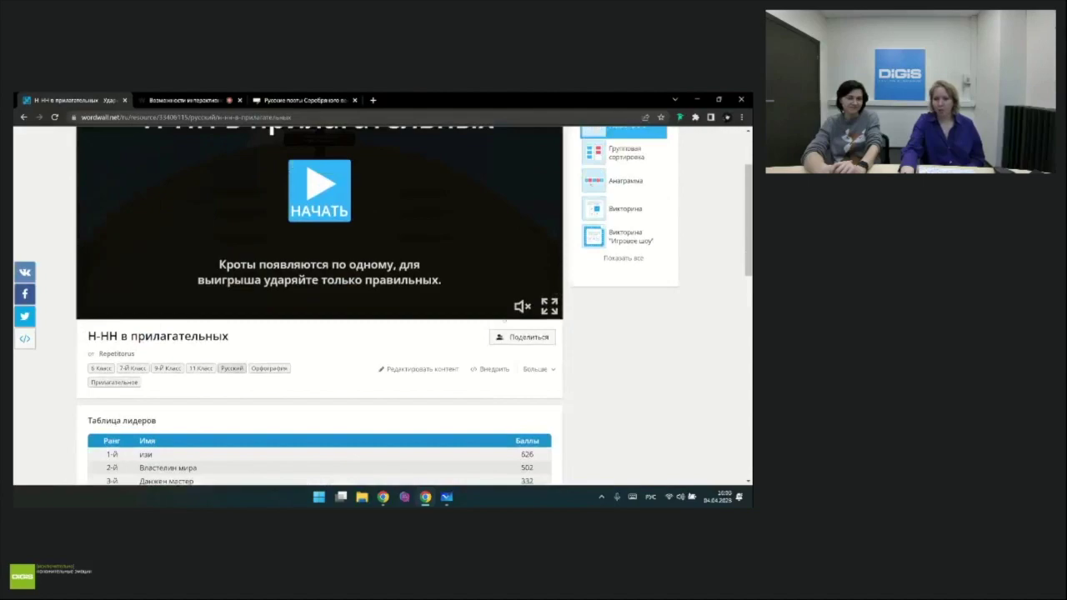
scroll(340, 338, "up", 2)
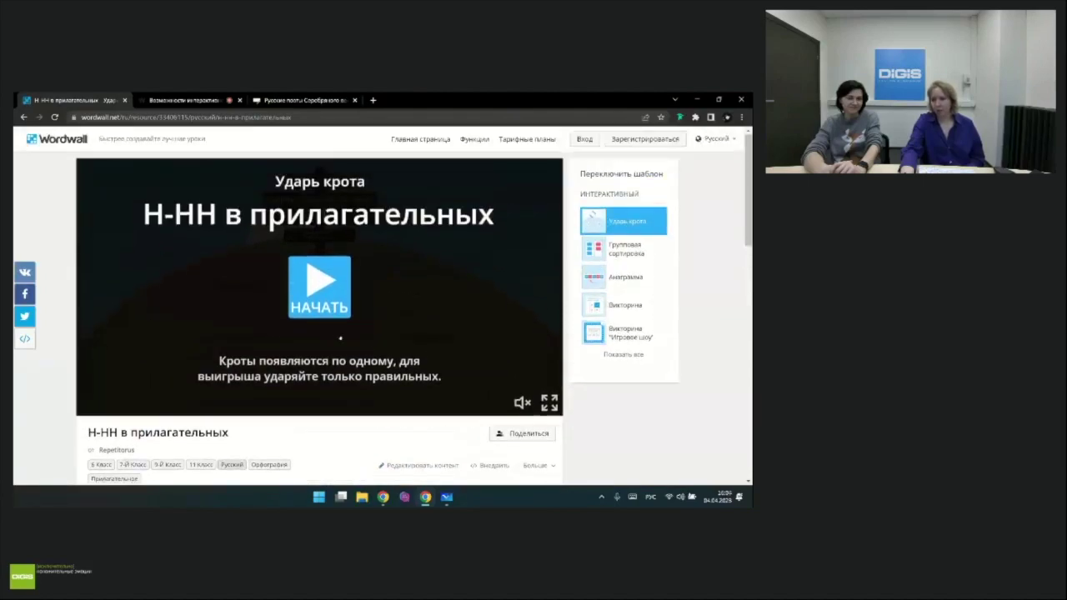
left_click(333, 291)
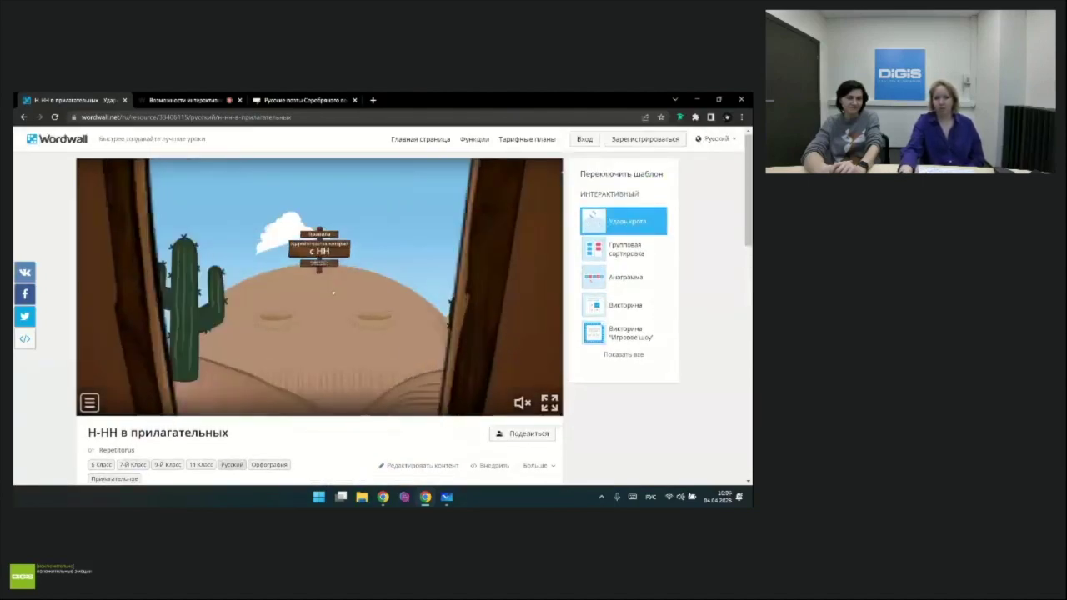
Step: Show the running mole game in full screen and leave full screen again
scroll(333, 291, "down", 5)
left_click(501, 409)
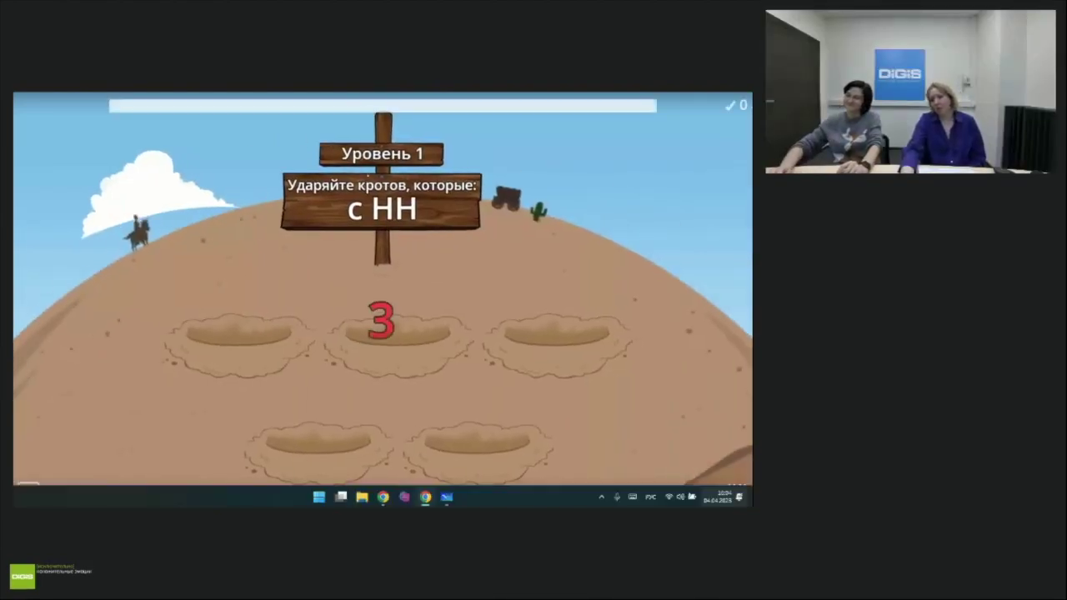
key("Escape")
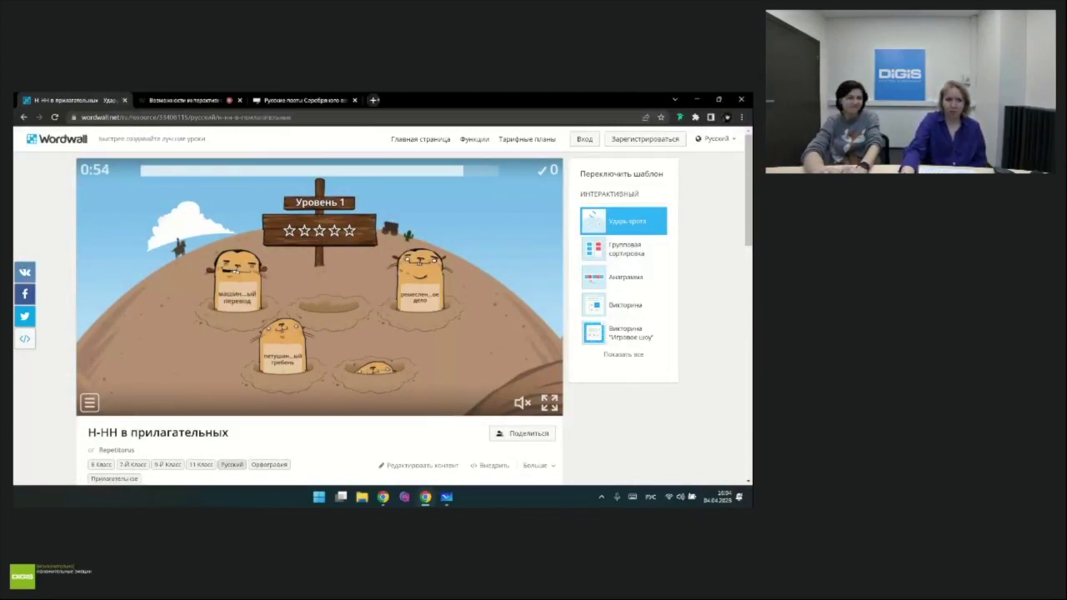
Step: Open onlinetestpad.com in a new browser tab, view its login page and return to the site's home page
left_click(374, 100)
type("onlinetestpad.com")
key("Return")
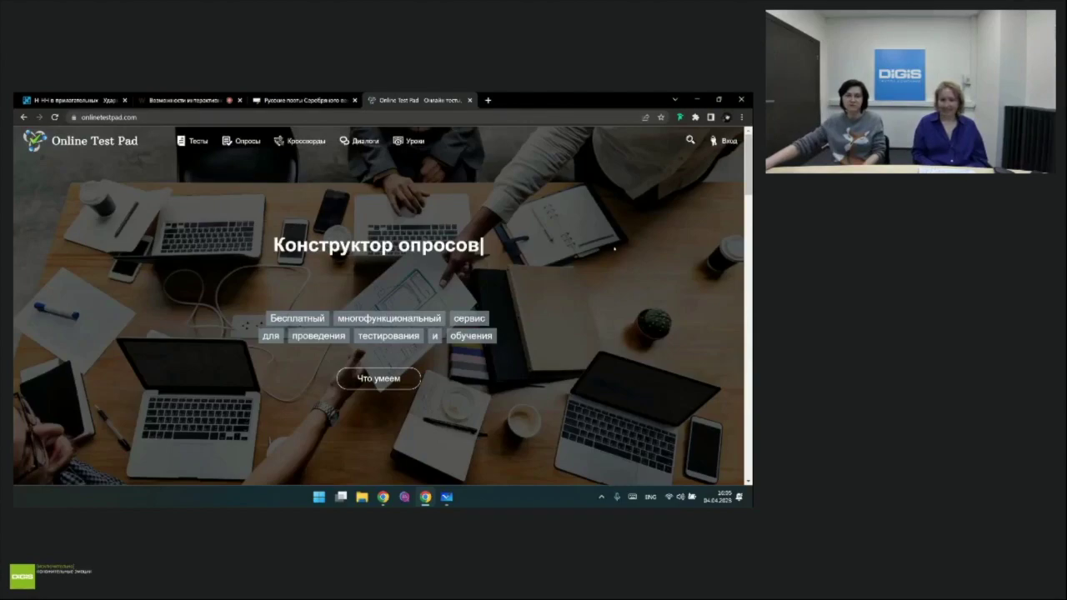
left_click(722, 141)
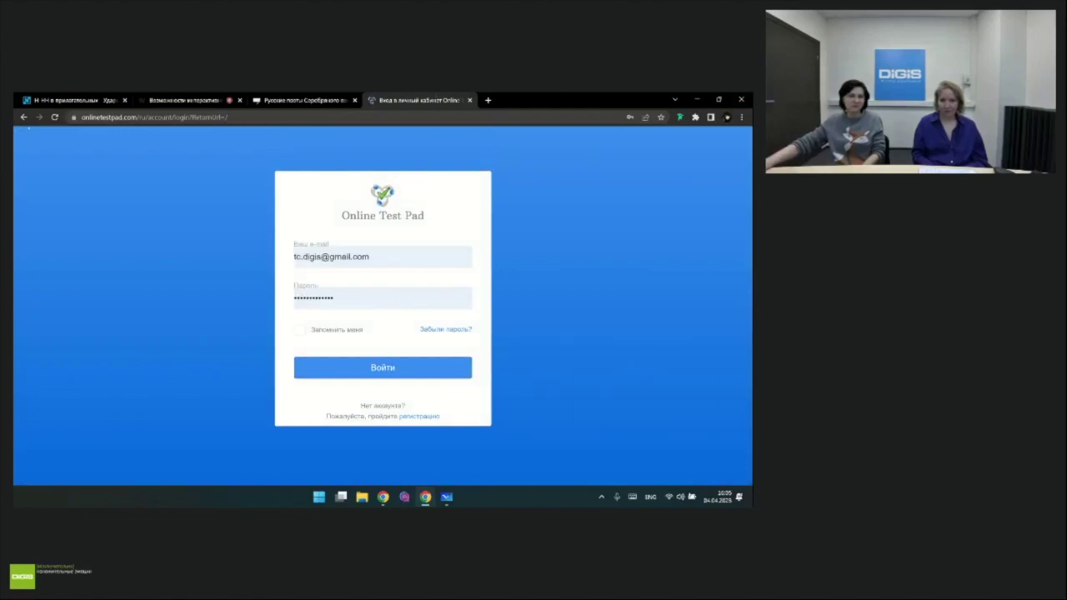
left_click(25, 117)
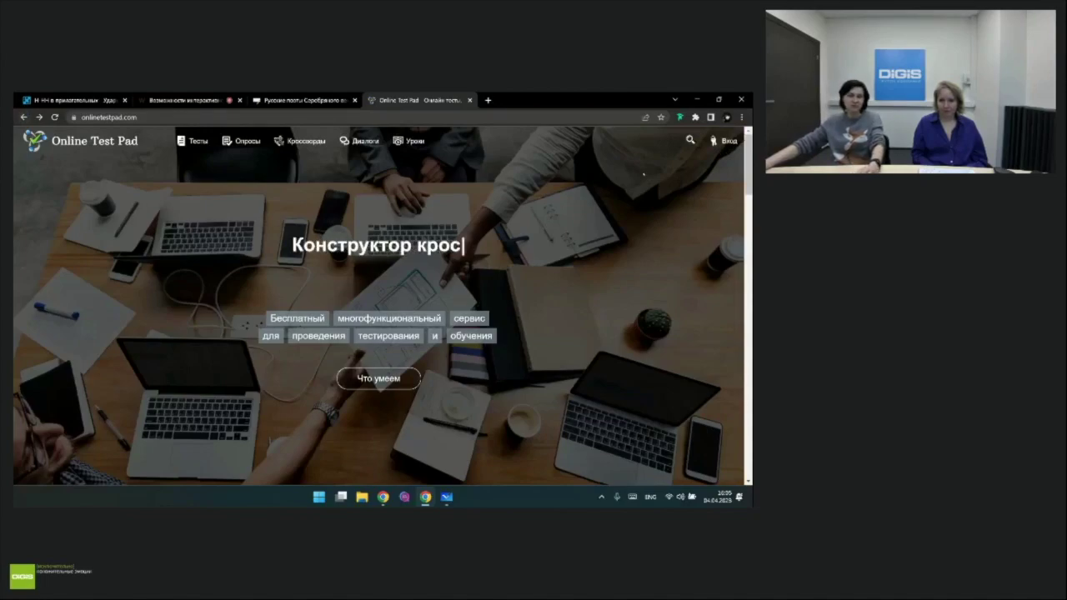
Step: Open the public Тесты catalogue and look over the popular tests, subject and grade filters, and test cards
left_click(194, 141)
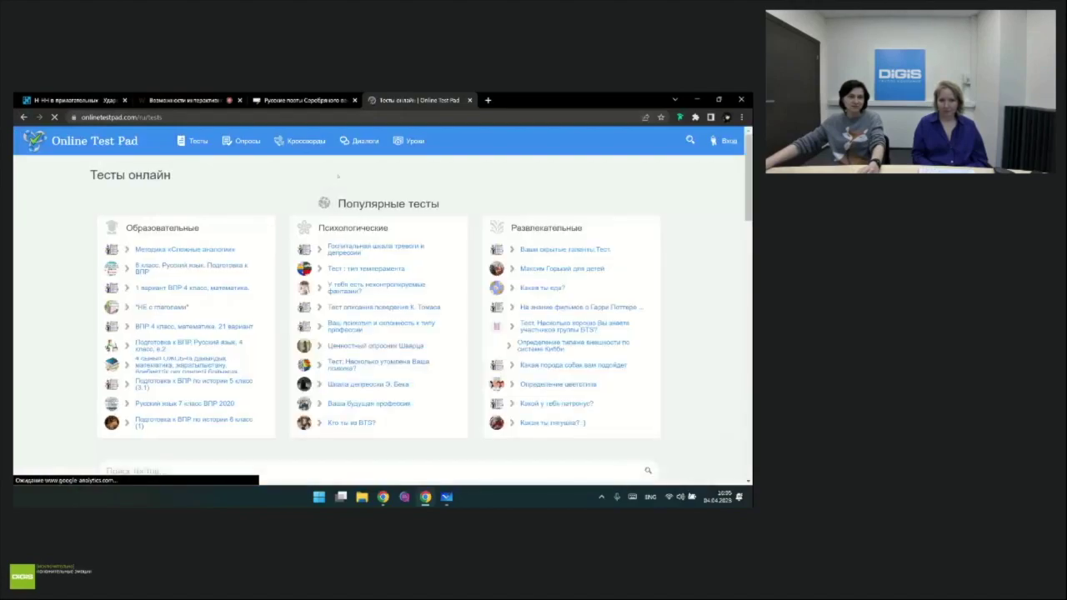
scroll(439, 332, "down", 1)
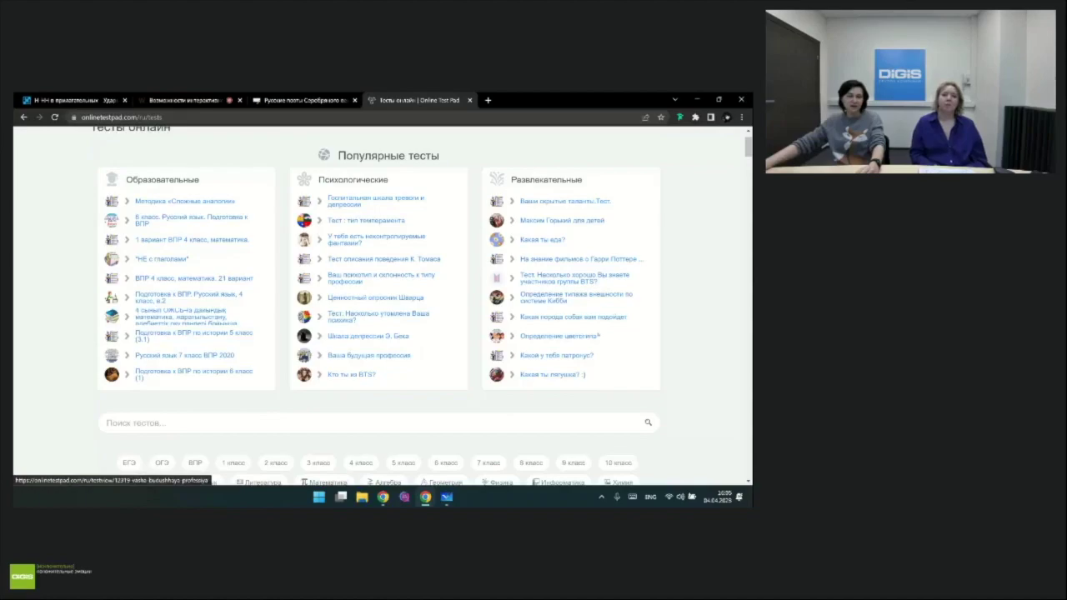
scroll(175, 303, "down", 3)
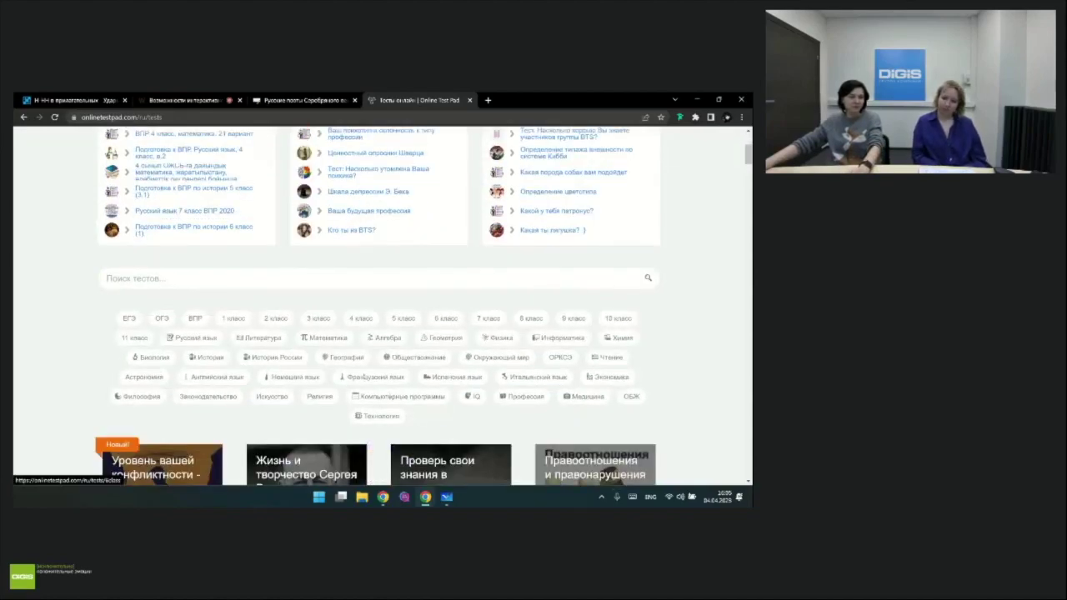
scroll(391, 396, "down", 6)
scroll(377, 305, "up", 4)
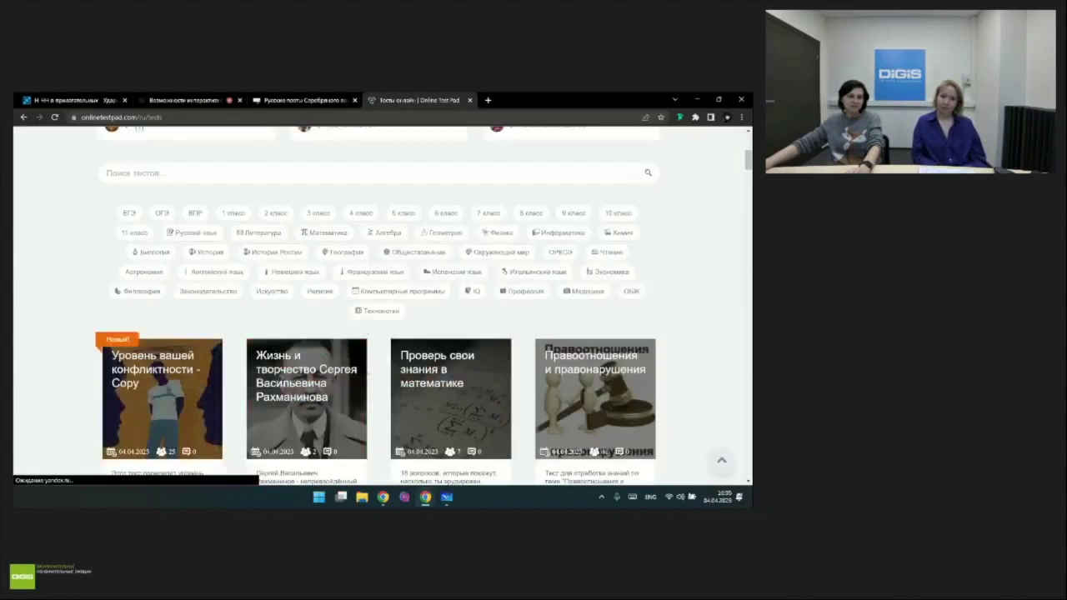
scroll(364, 334, "up", 6)
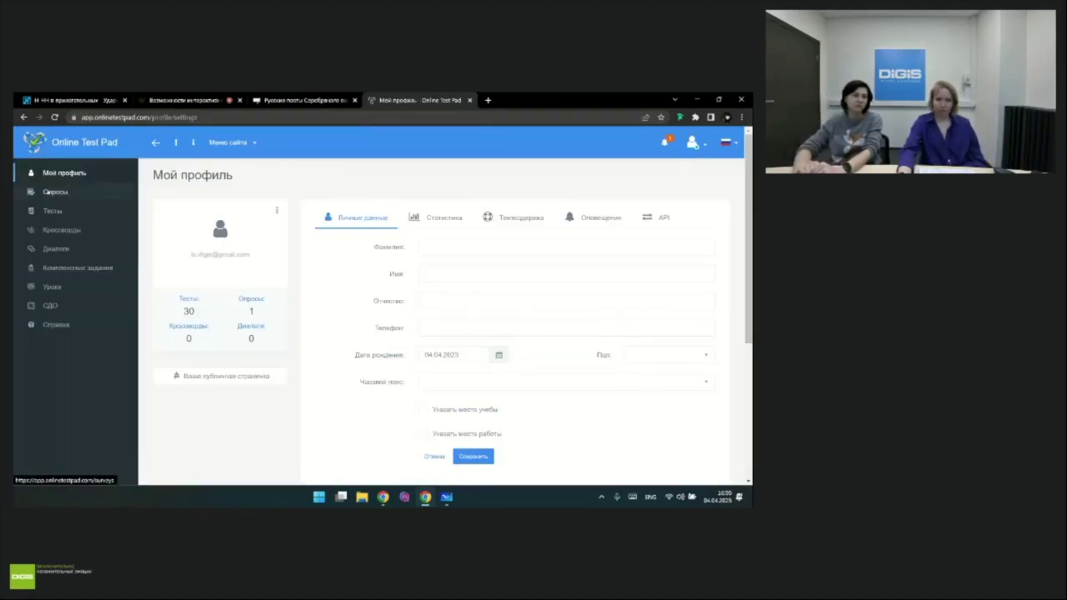
Step: In the account's own tests, add a new test named Пробный тест of the type Образовательный тест
left_click(53, 211)
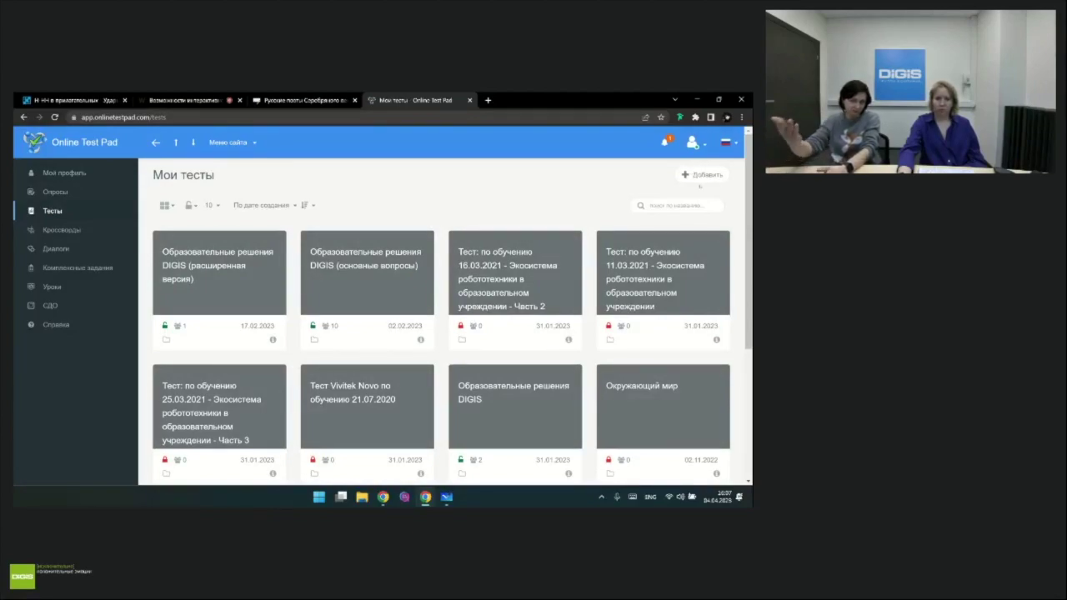
left_click(703, 174)
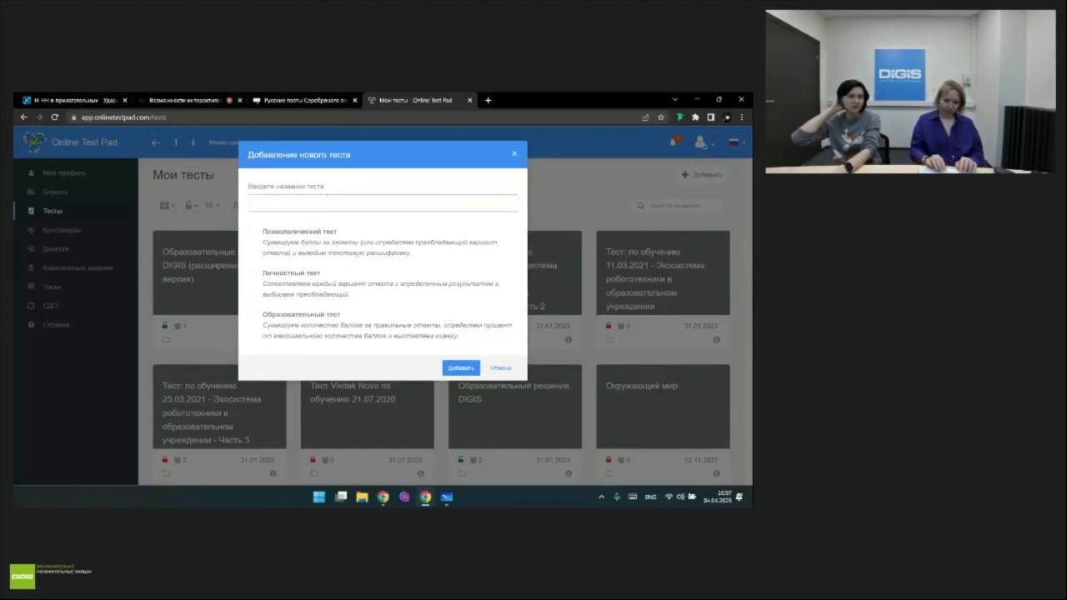
type("Оп")
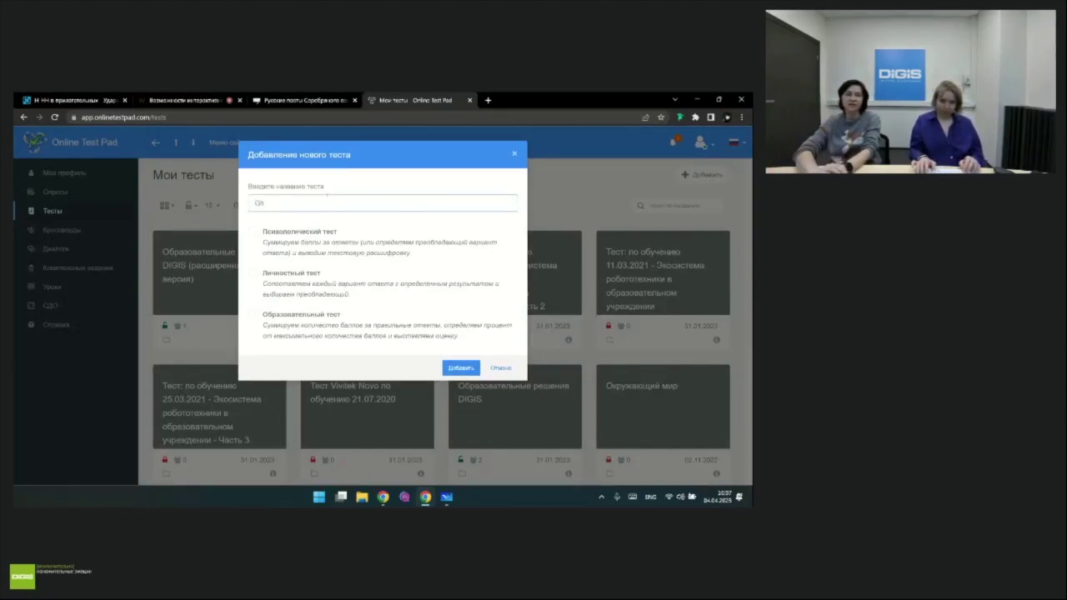
key("BackSpace")
key("BackSpace")
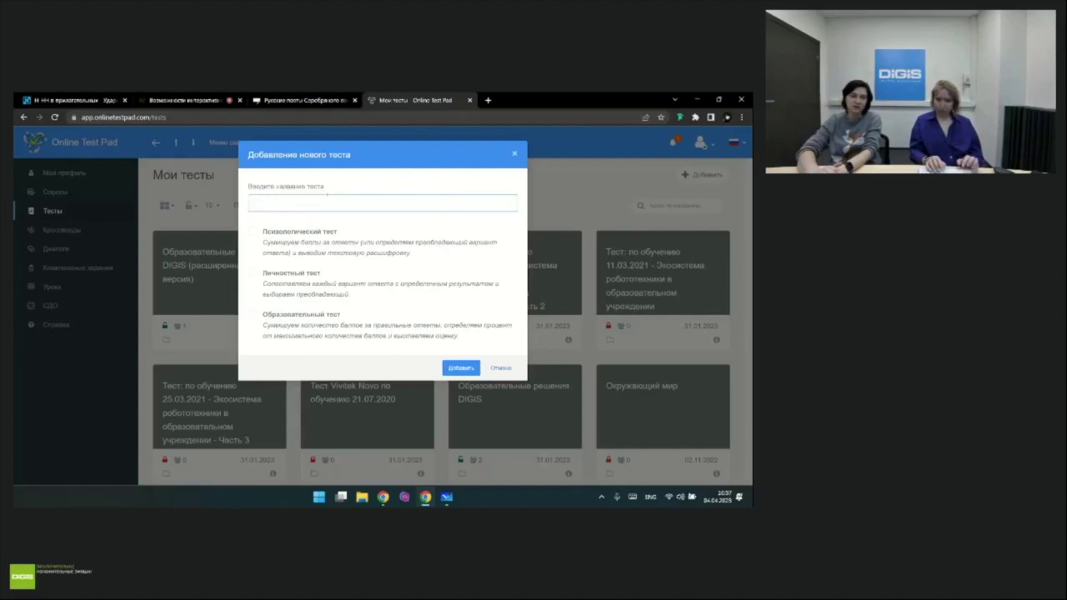
key("alt+shift")
type("Про")
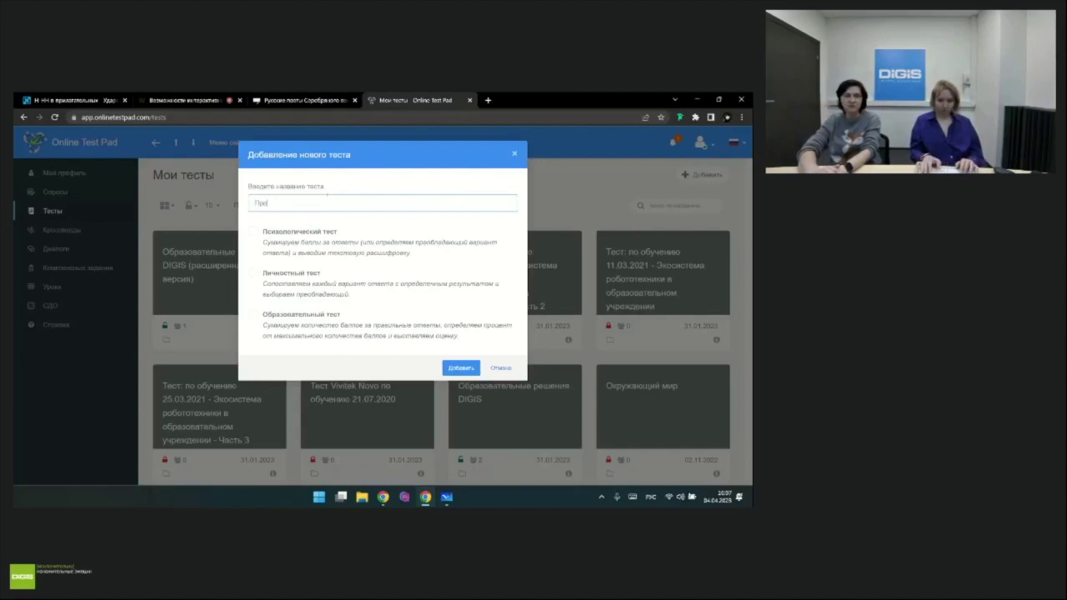
type("бный ")
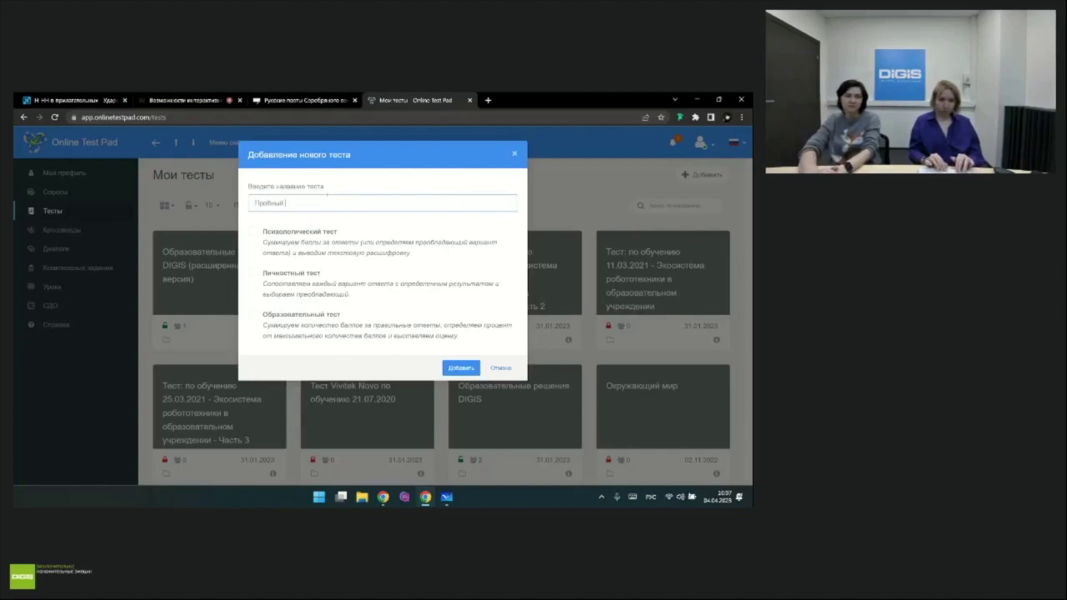
type("тест")
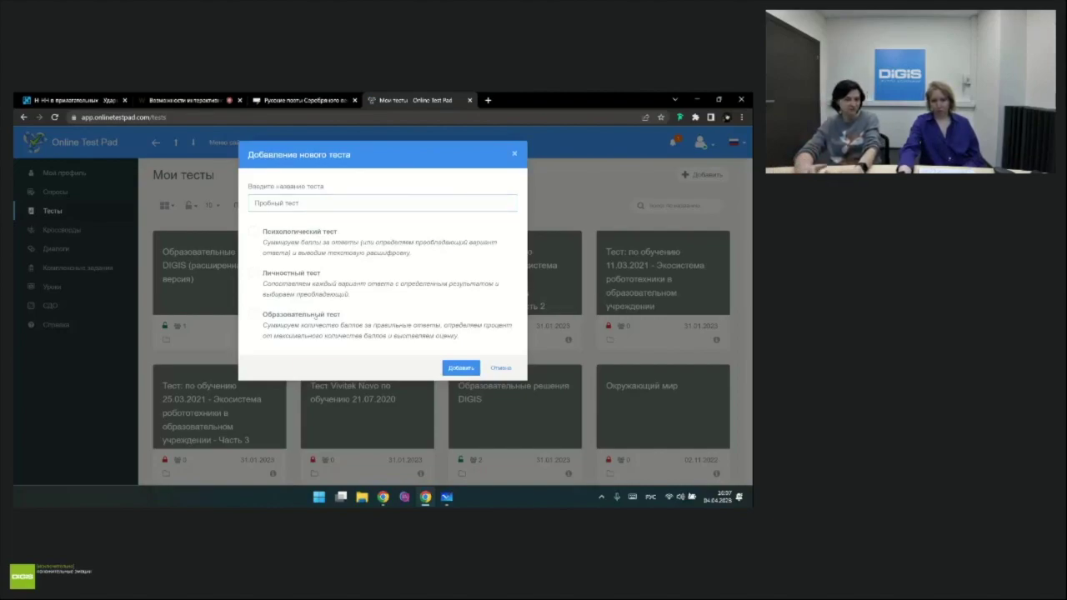
left_click(252, 314)
left_click(461, 368)
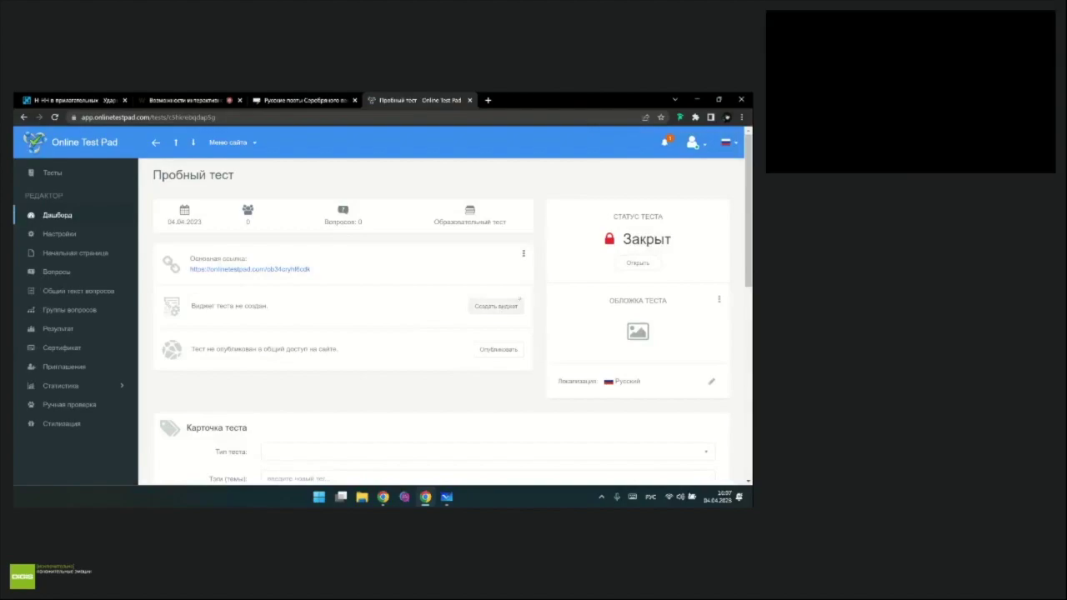
Step: Open the questions section of Пробный тест, look over the question types and add an Одиночный выбор question
scroll(421, 275, "down", 10)
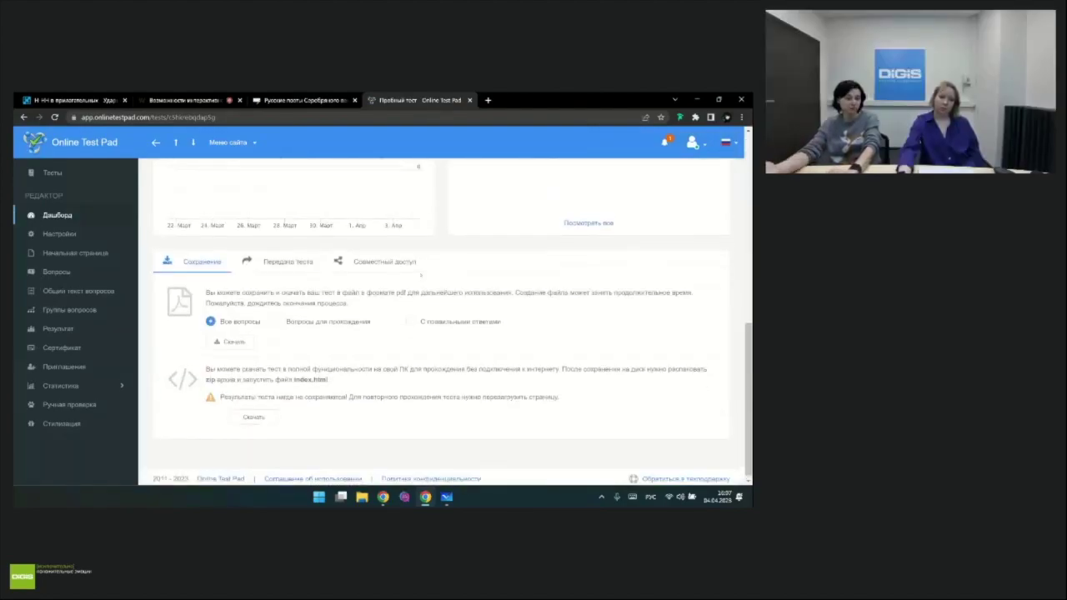
scroll(421, 275, "up", 10)
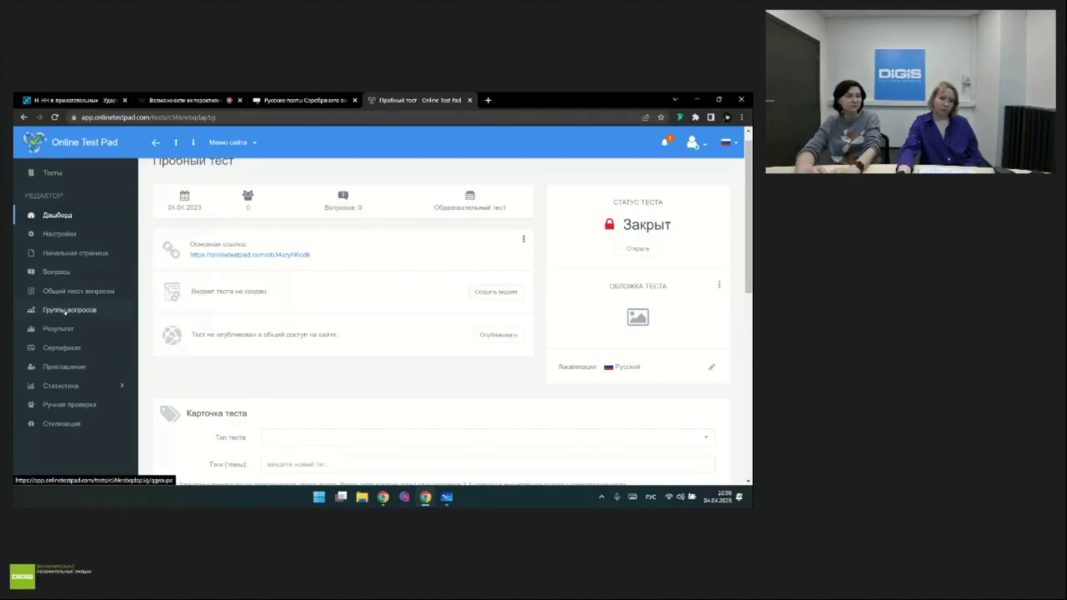
left_click(64, 272)
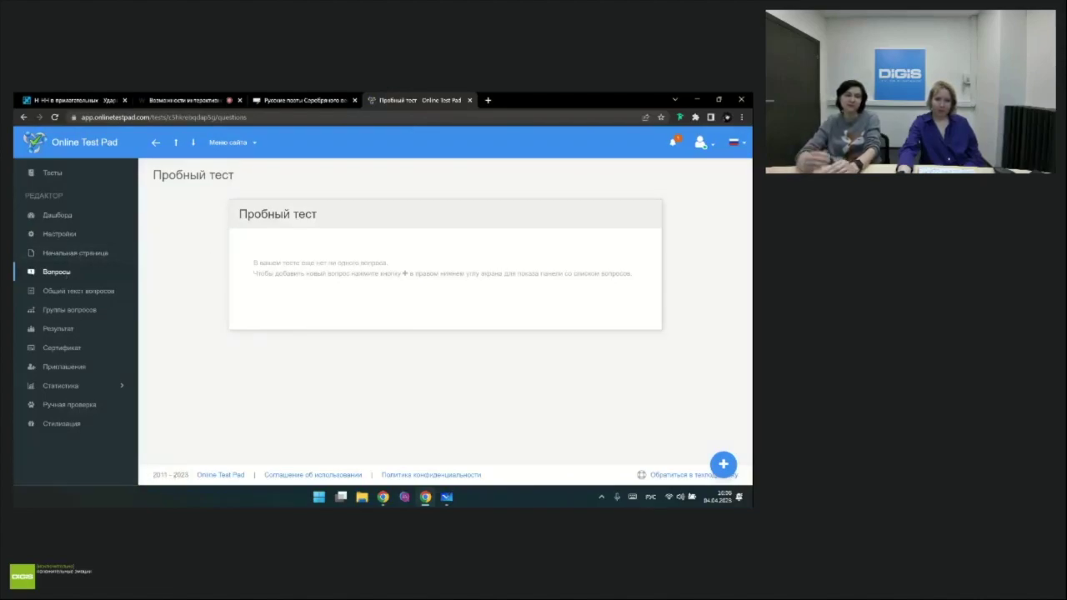
left_click(723, 464)
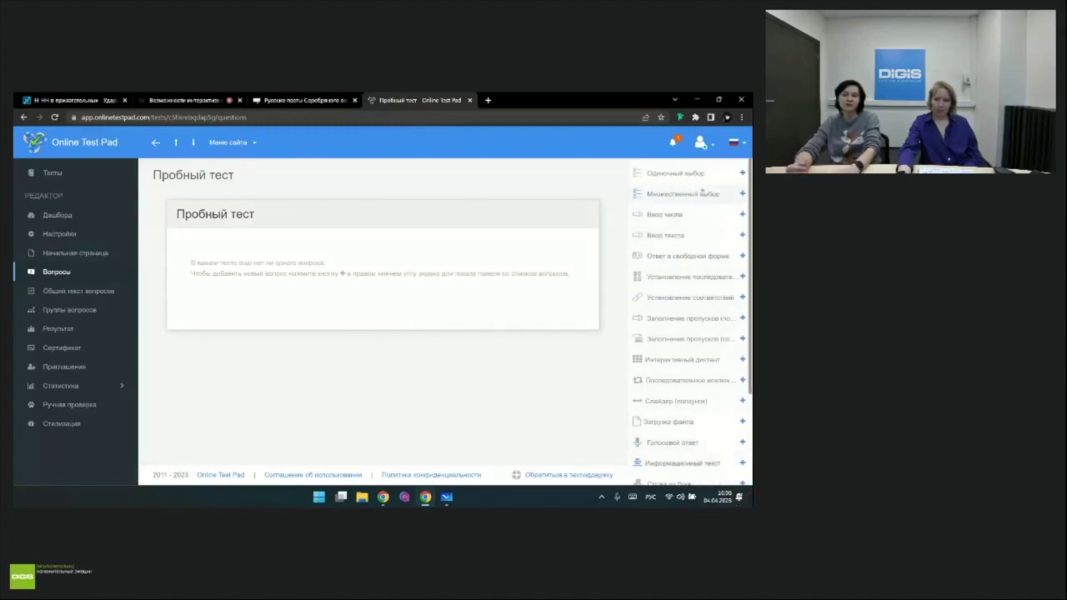
scroll(679, 325, "down", 3)
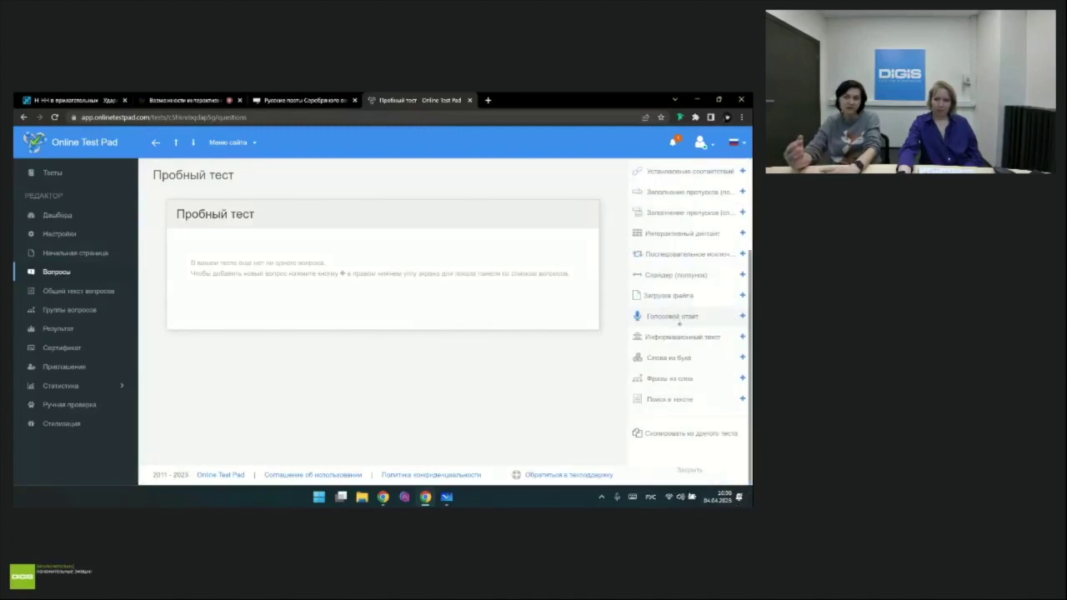
scroll(680, 323, "up", 3)
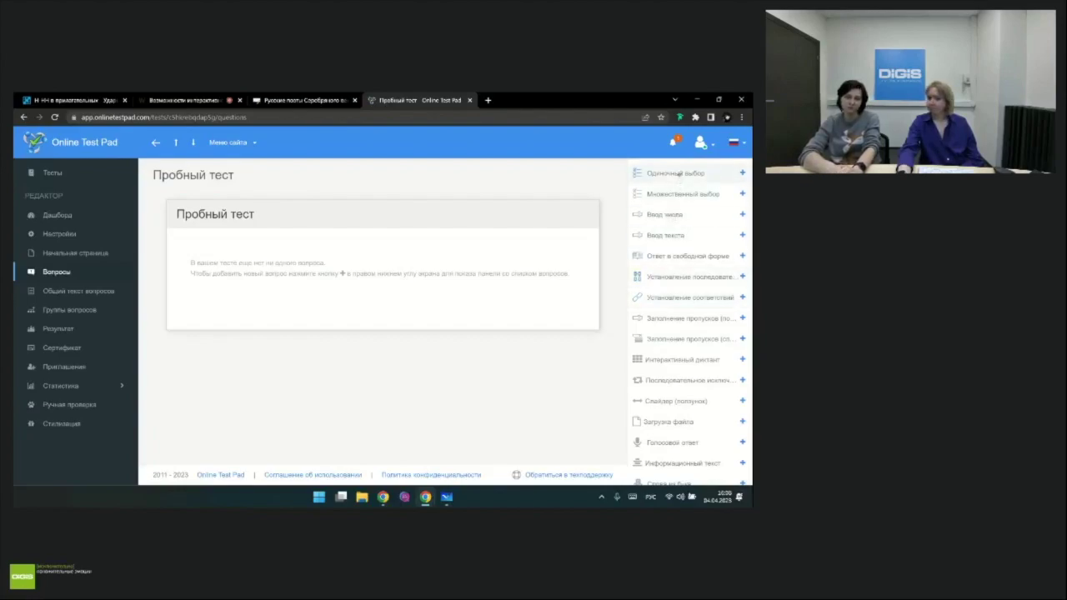
left_click(741, 173)
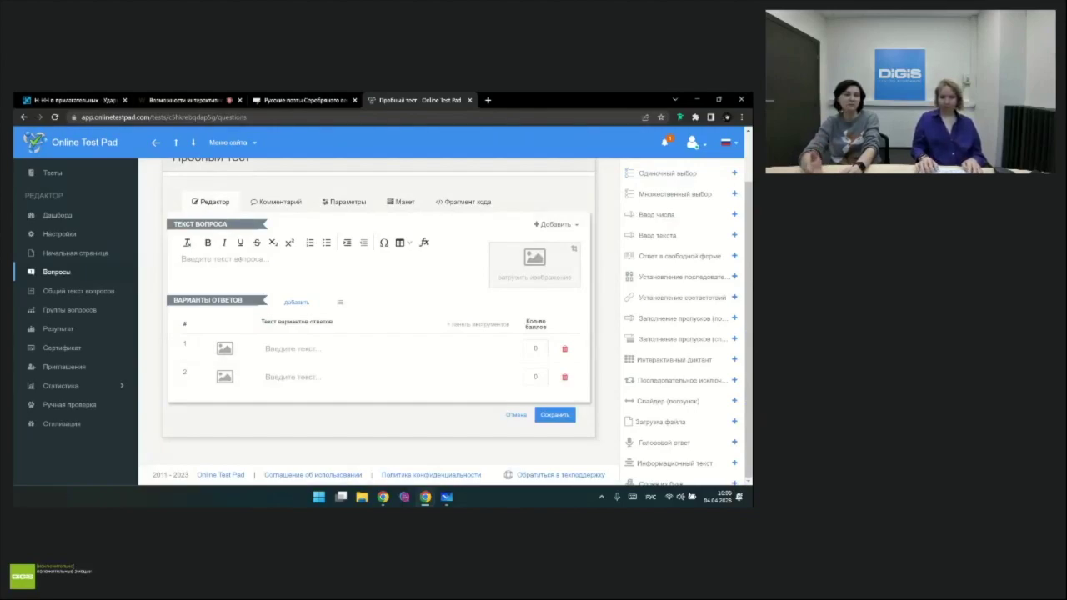
Step: Fill in the question as 2+3= with answer options 2, 3 and 5, give 5 one point, and save the question
left_click(240, 259)
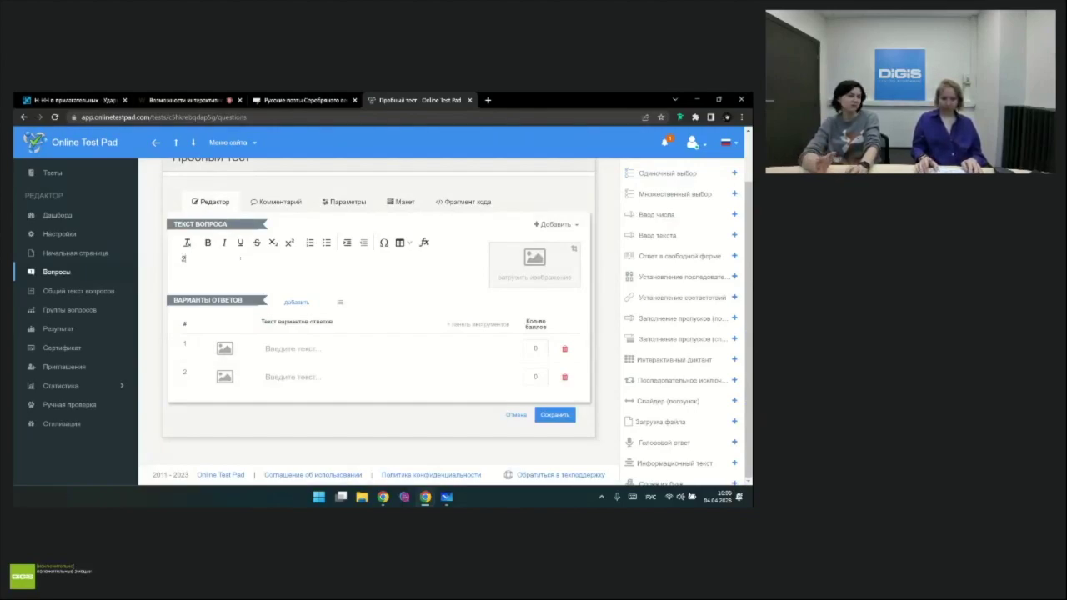
type("2+3")
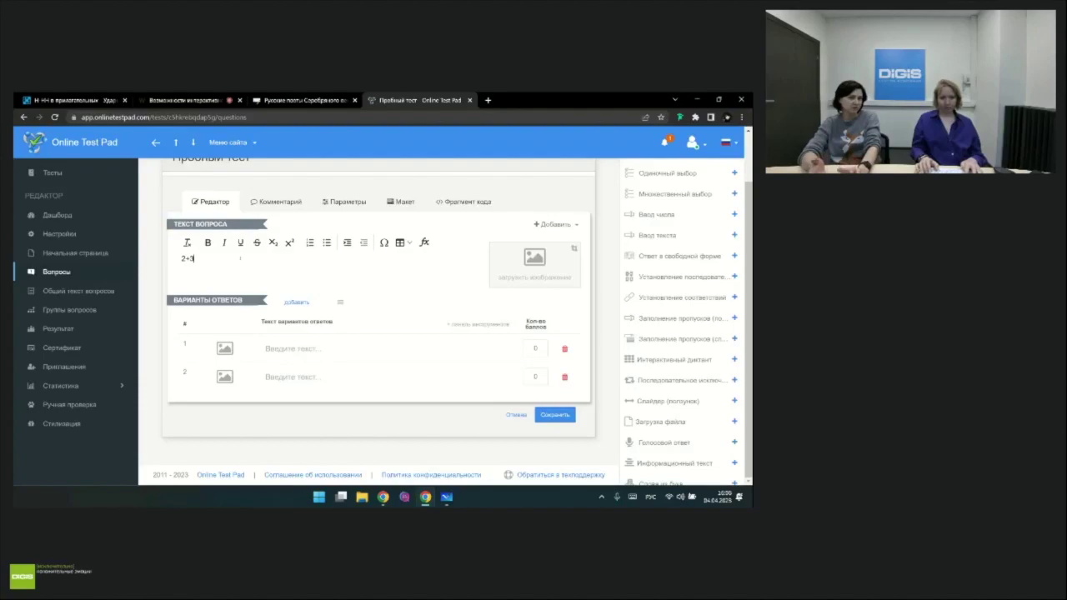
type("=")
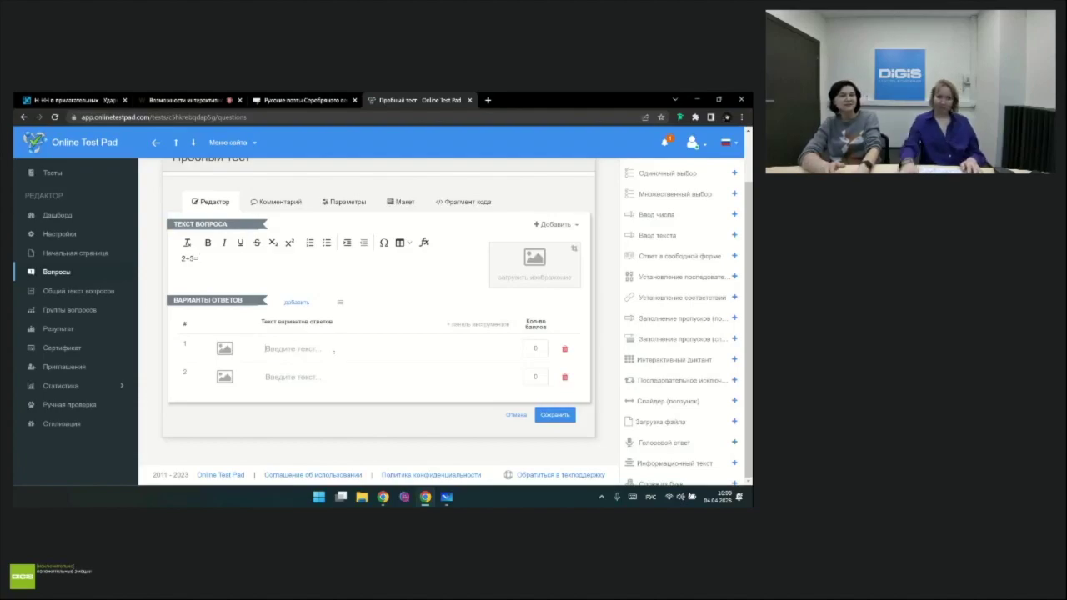
left_click(325, 357)
type("2")
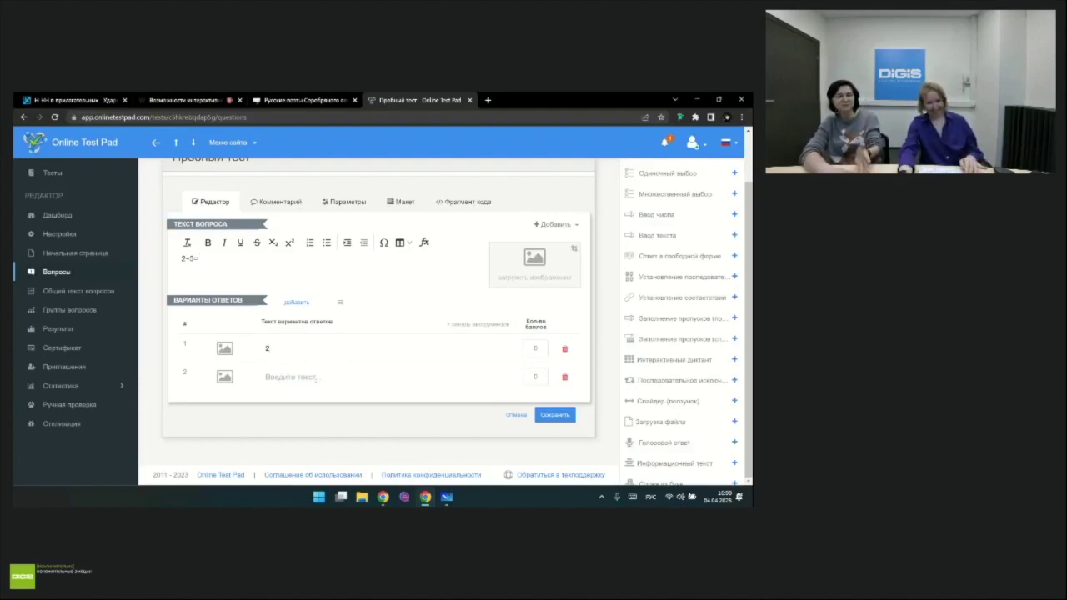
left_click(315, 378)
type("3")
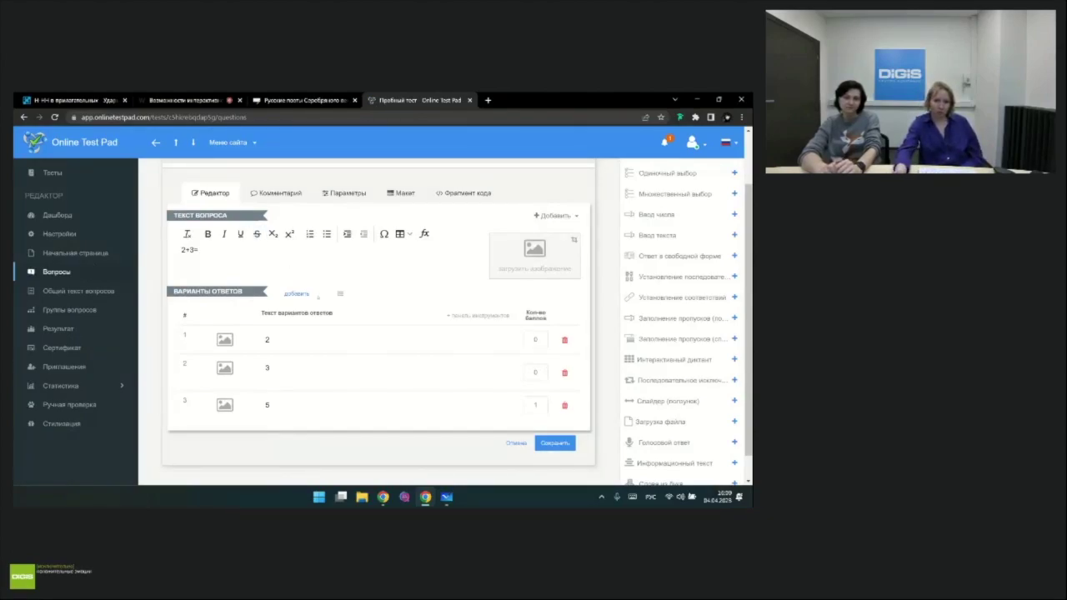
left_click(572, 446)
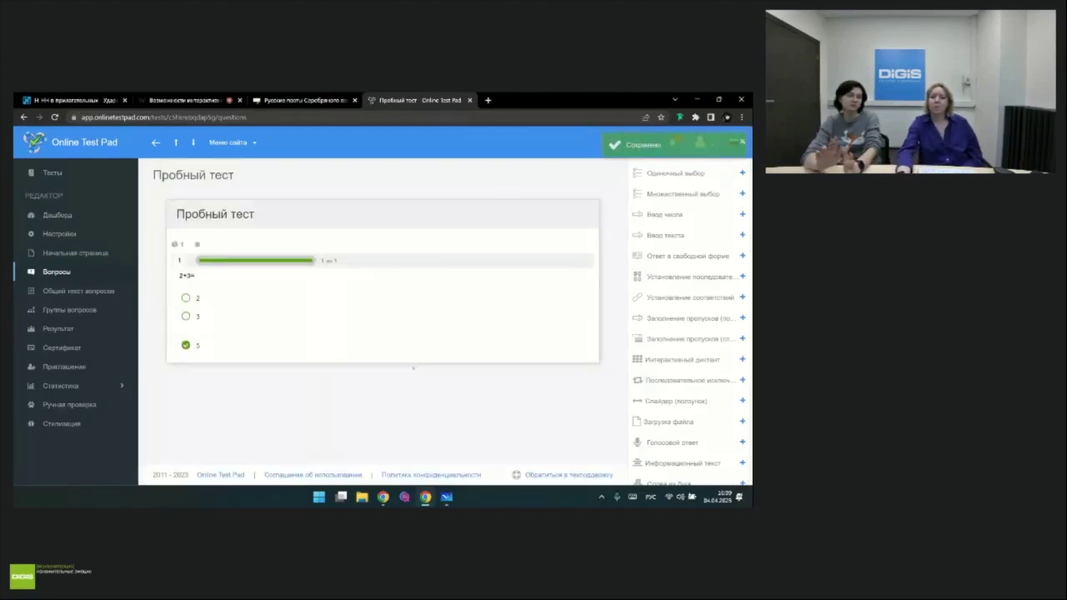
mouse_move(211, 267)
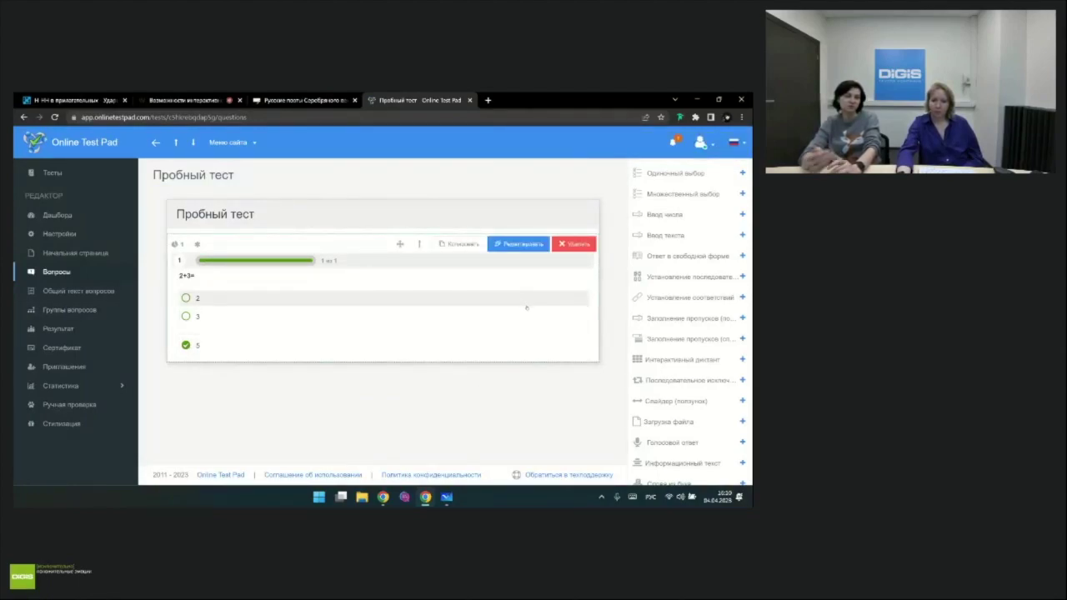
Step: Add a question group named Устный счет to the test and include question № 1 in it
left_click(60, 310)
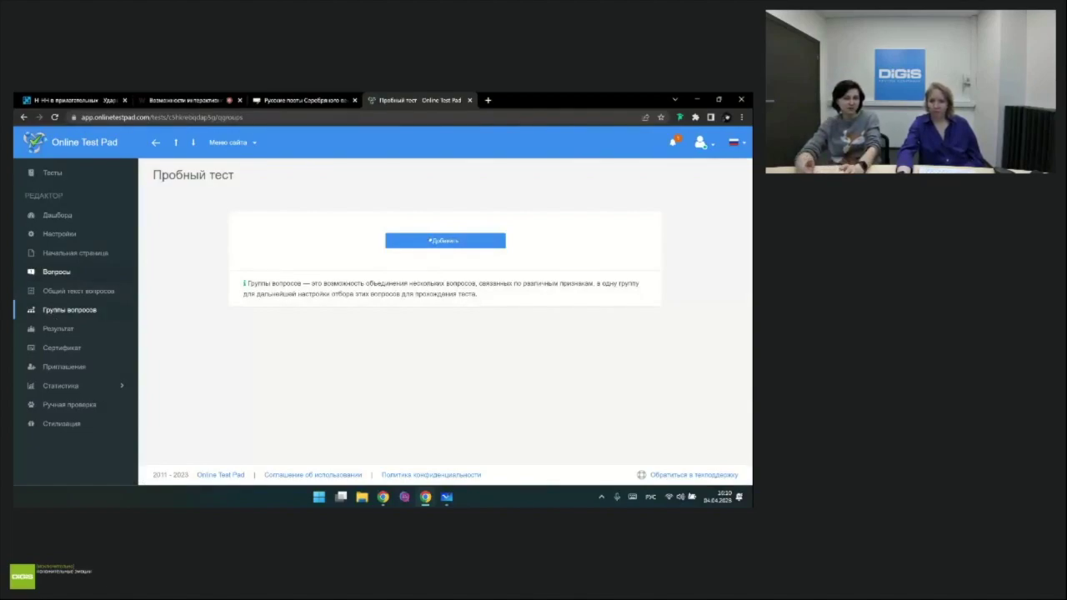
left_click(445, 240)
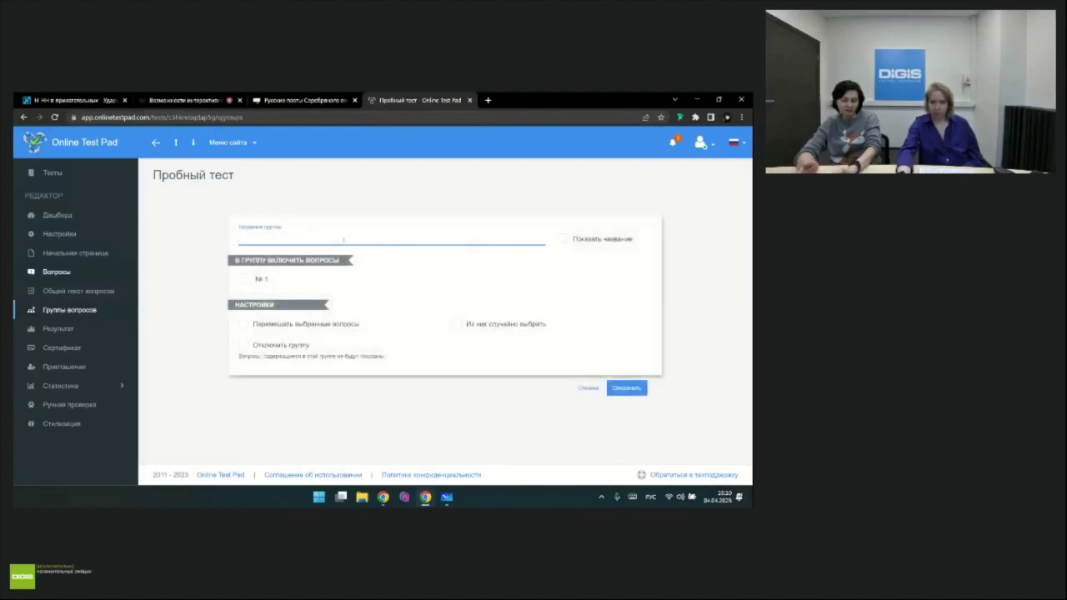
type("Устный")
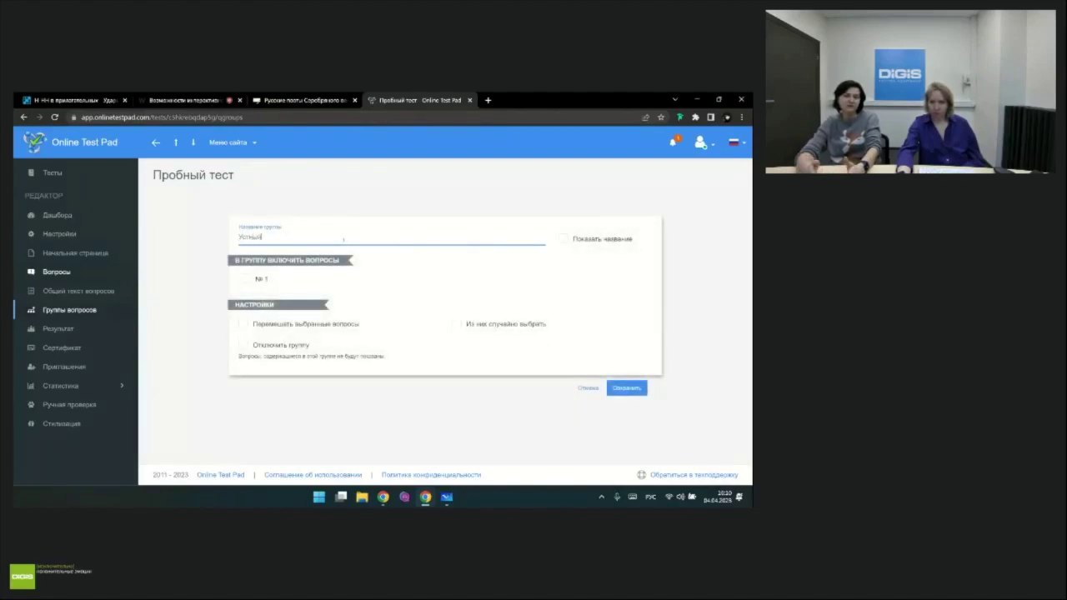
type(" реет")
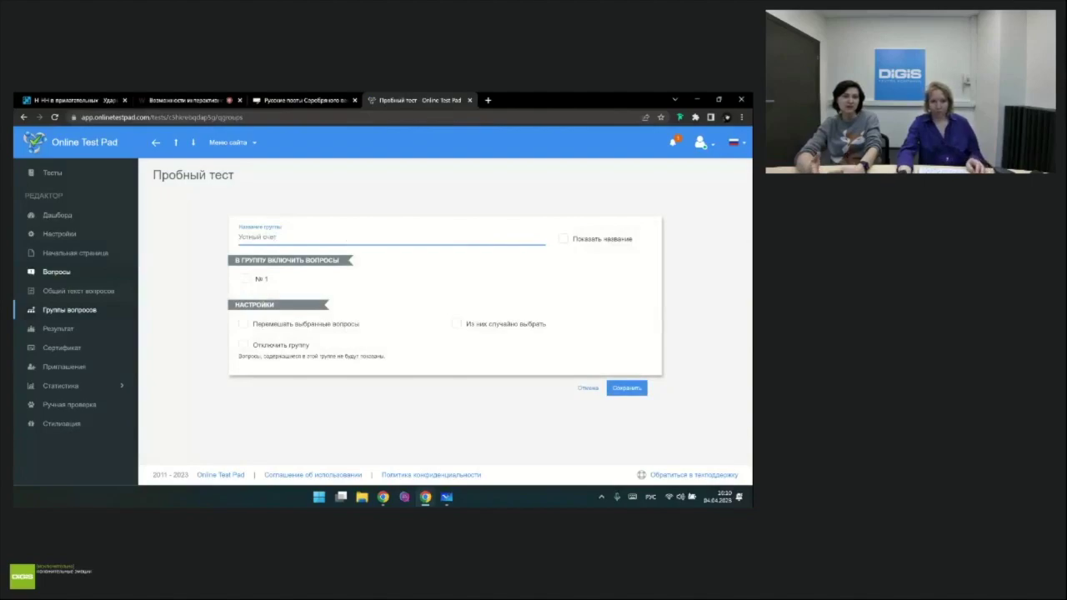
left_click(244, 278)
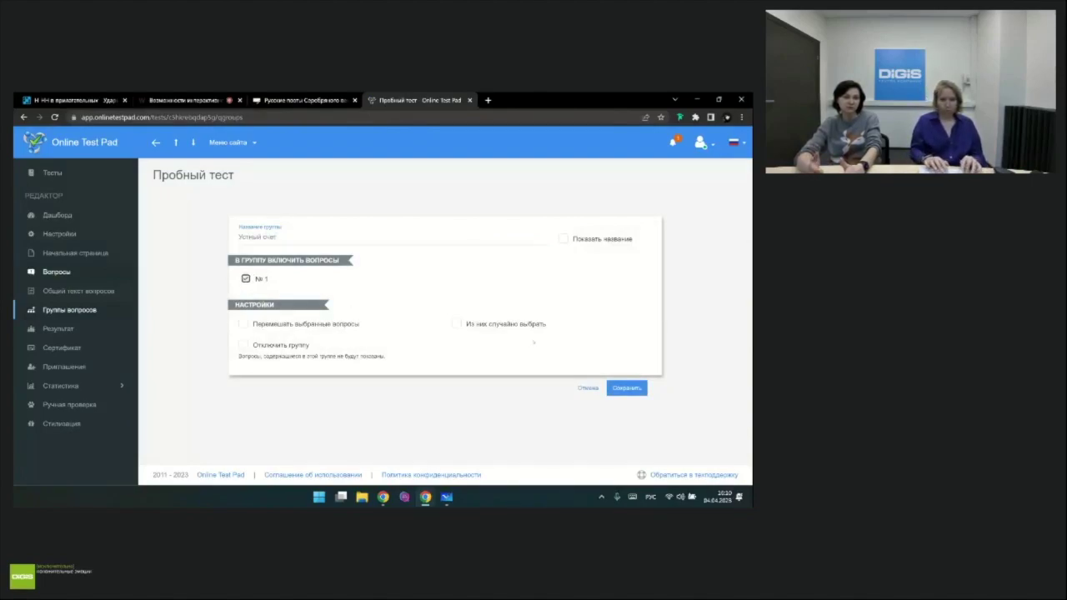
Step: Enable Перемешать выбранные вопросы for the group, try the Из них случайно выбрать option, and save the group
left_click(242, 324)
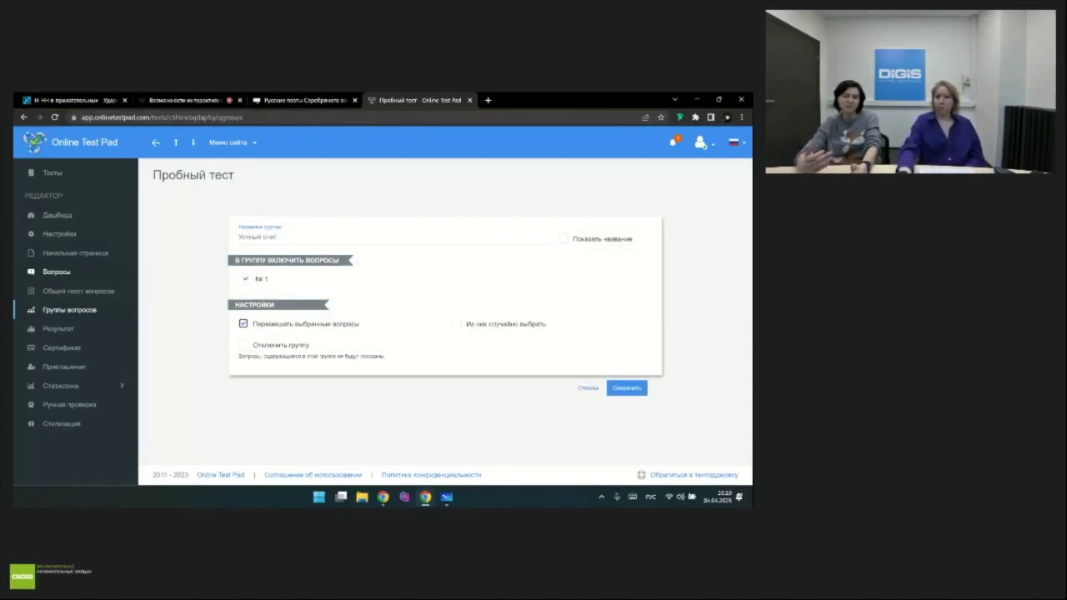
left_click(456, 325)
left_click(568, 324)
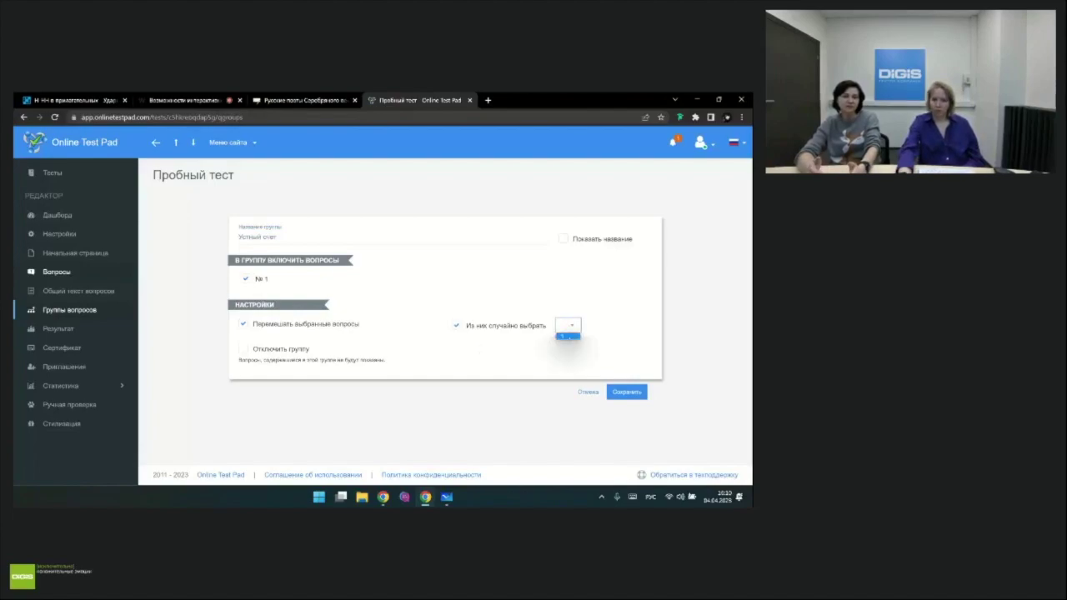
left_click(567, 330)
left_click(566, 326)
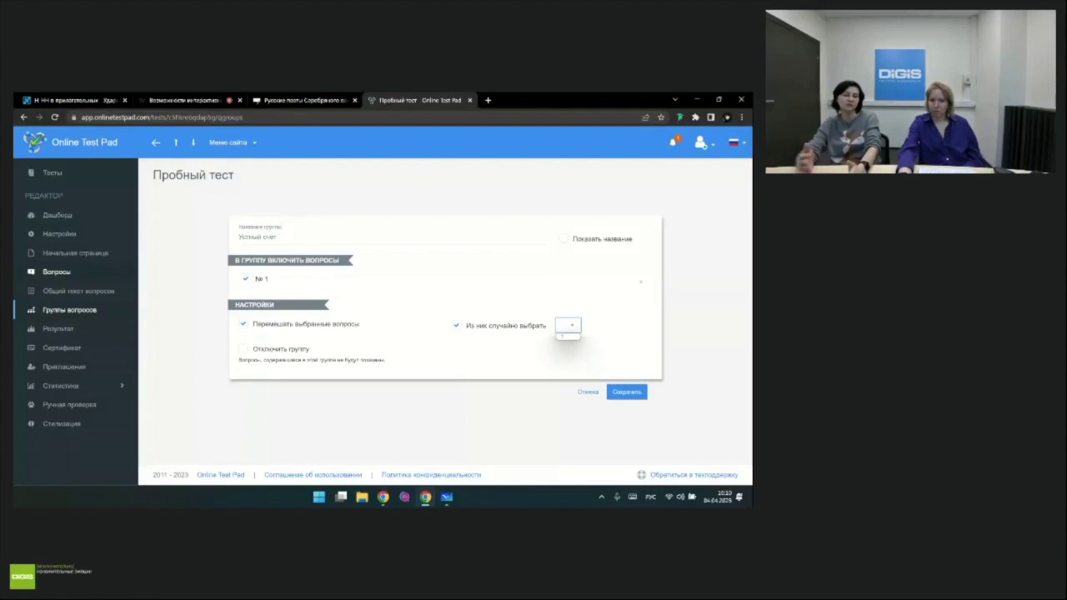
left_click(532, 308)
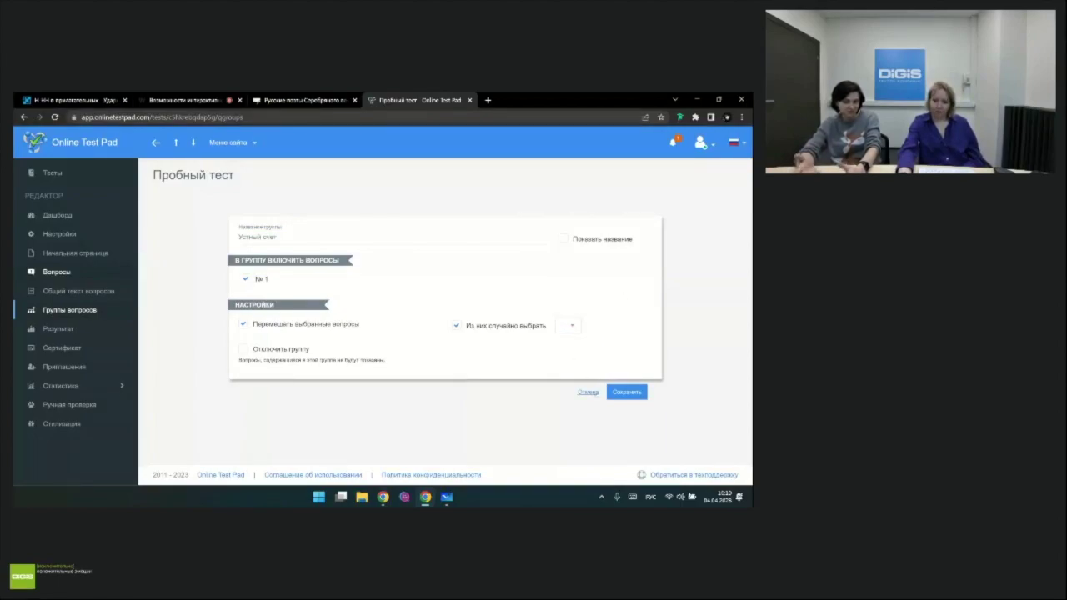
left_click(615, 393)
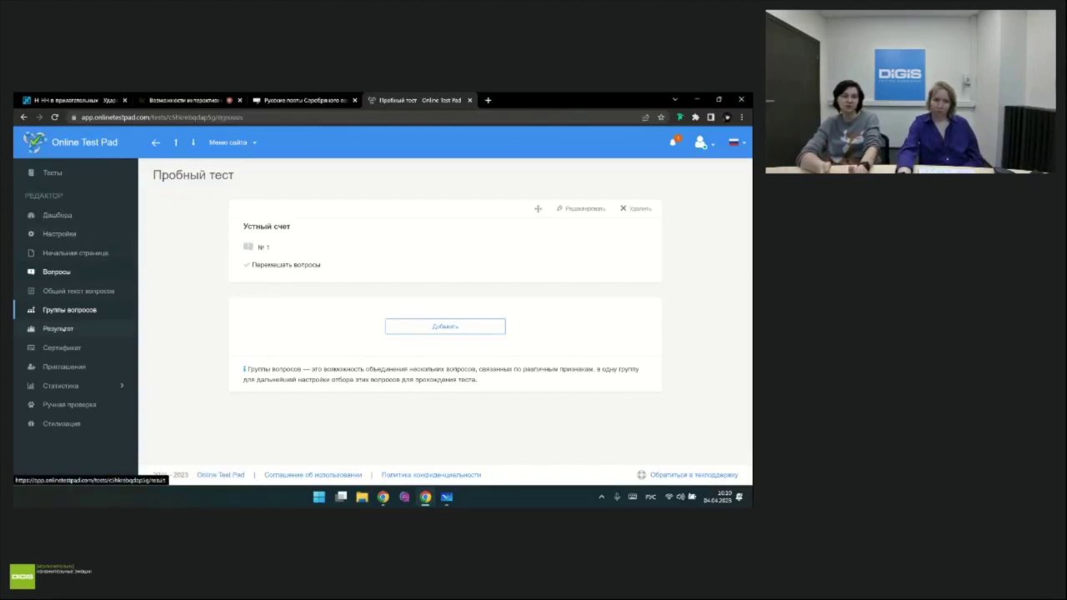
Step: Open the test's result settings, check the result name fields and enable Выставлять оценку по результату теста
left_click(58, 329)
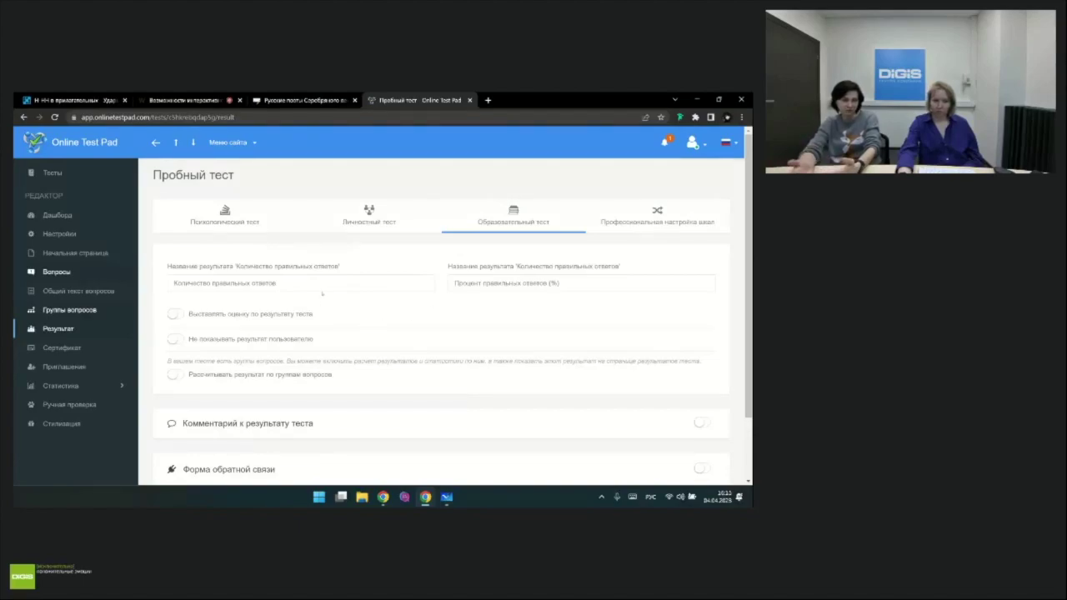
left_click(325, 284)
left_click(508, 283)
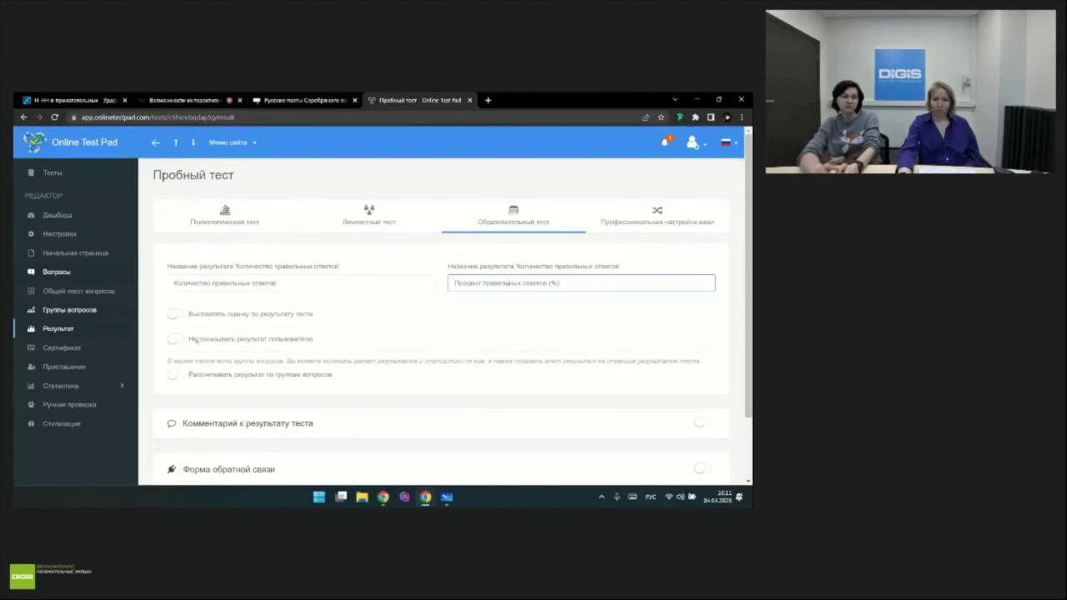
left_click(173, 314)
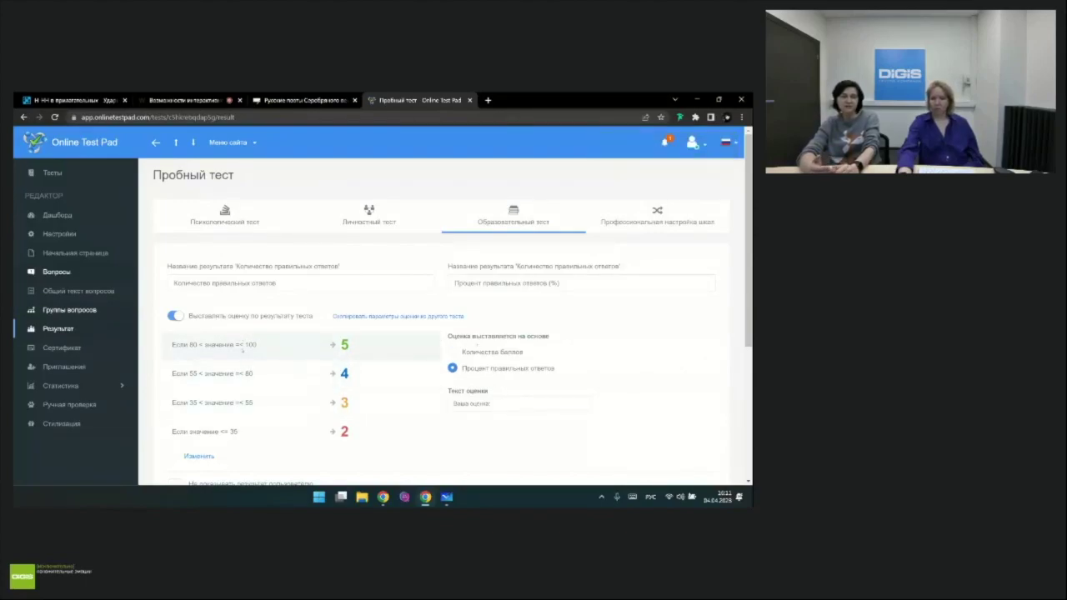
Step: Set the grading scale's minimum values to 85 for grade 5, 60 for grade 4 and 40 for grade 3, and save it
scroll(233, 402, "down", 1)
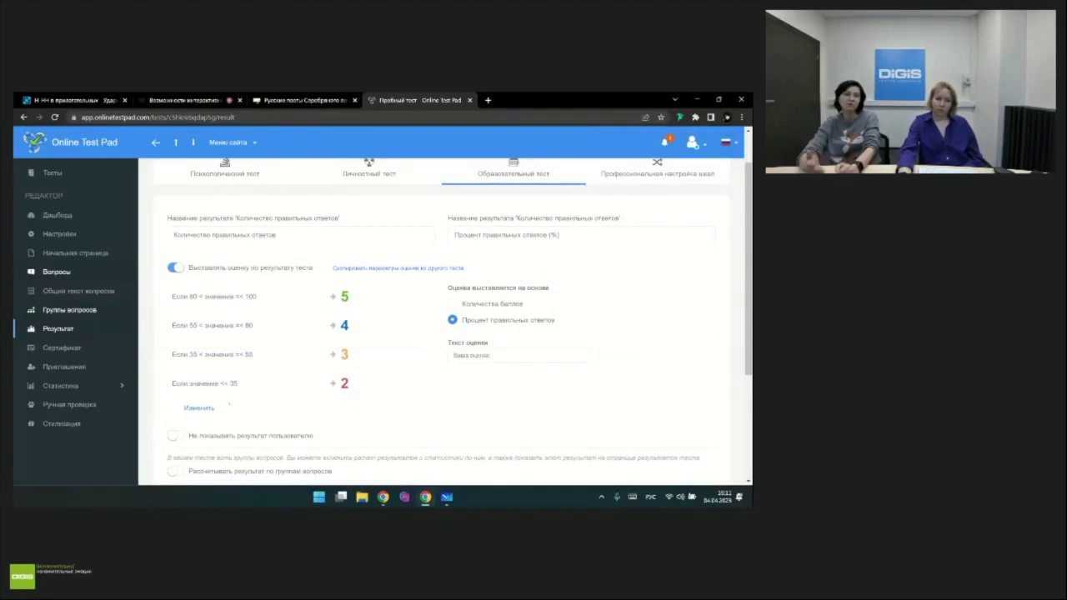
scroll(200, 408, "down", 1)
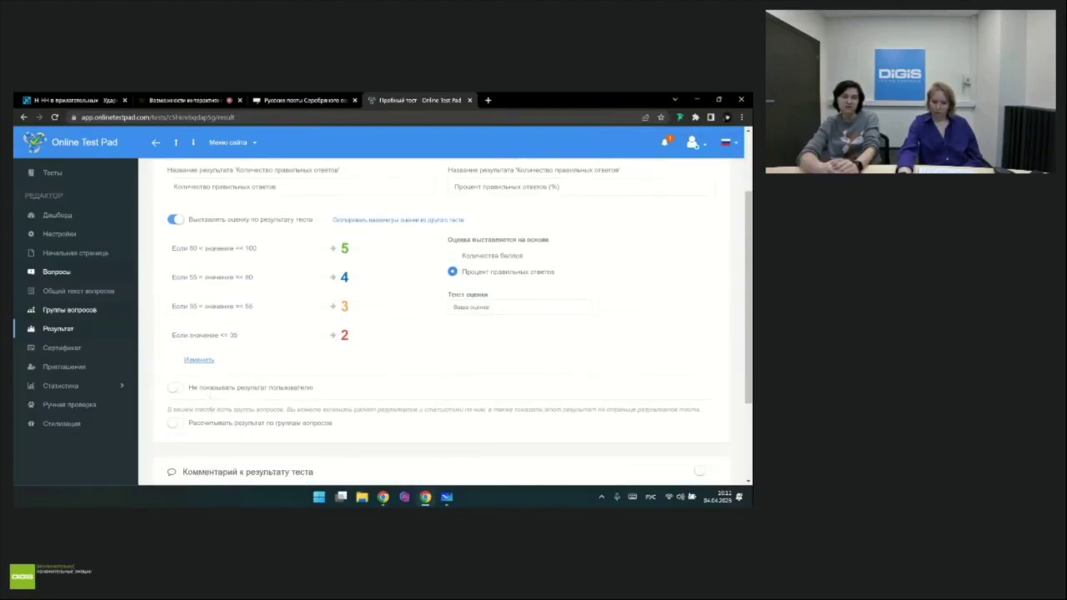
left_click(199, 359)
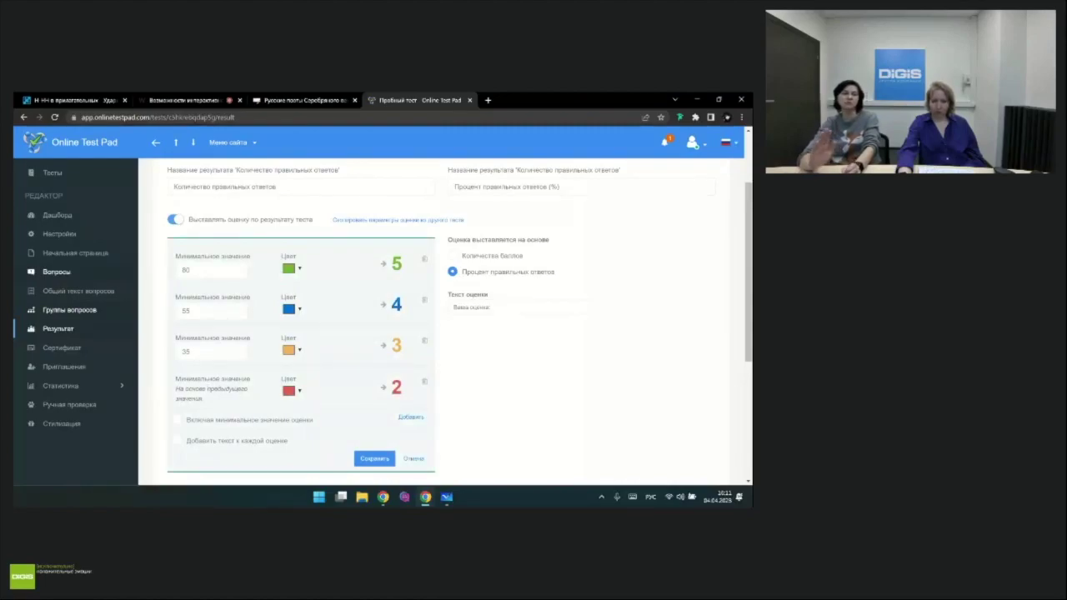
left_click_drag(217, 349, 172, 350)
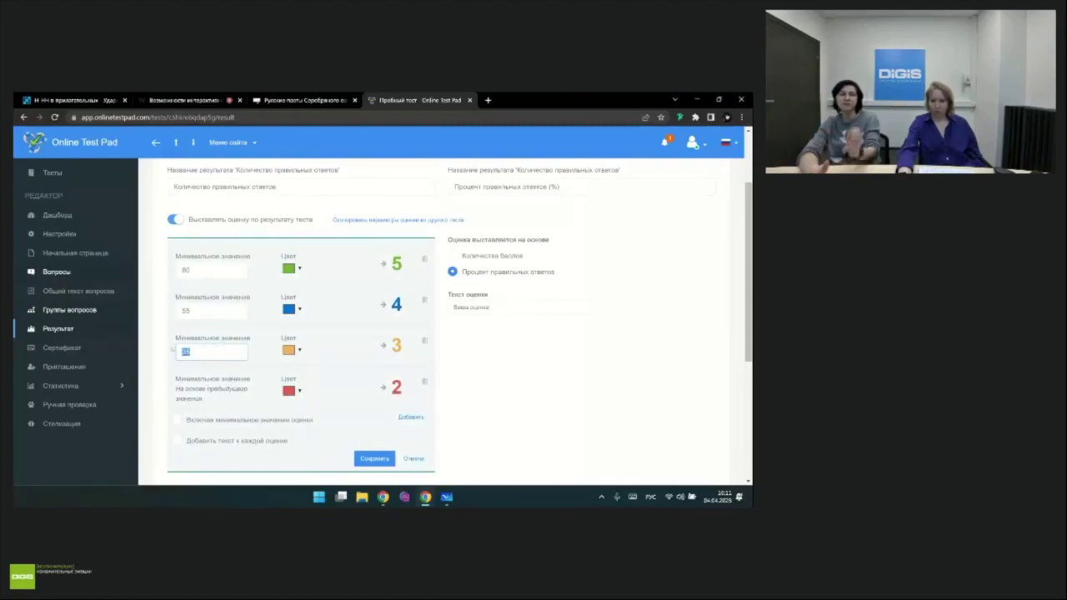
type("40")
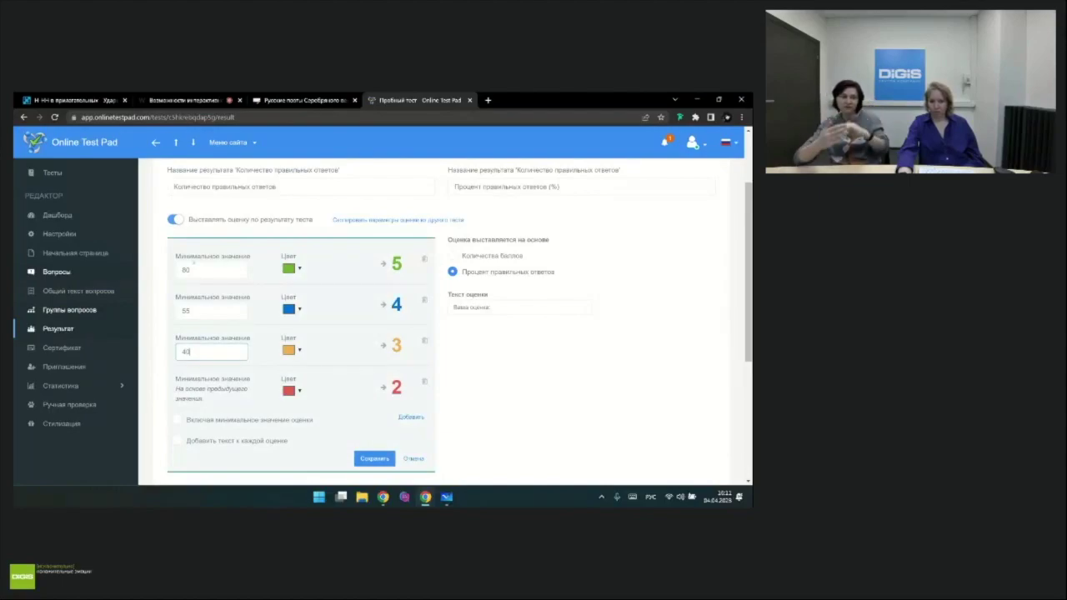
left_click_drag(204, 269, 181, 269)
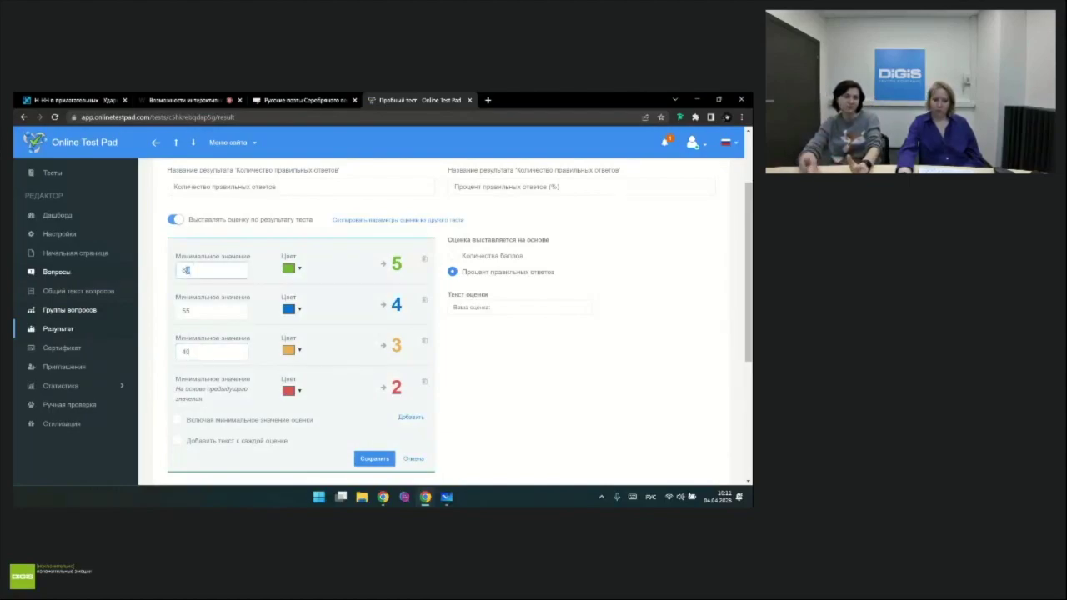
type("85")
left_click_drag(216, 309, 149, 318)
type("6")
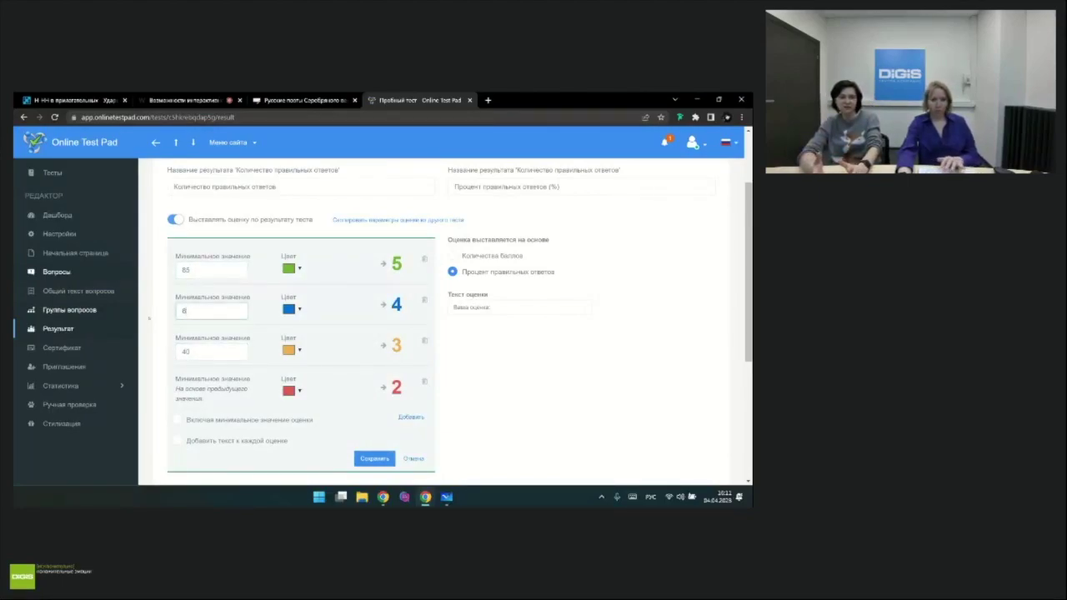
type("0")
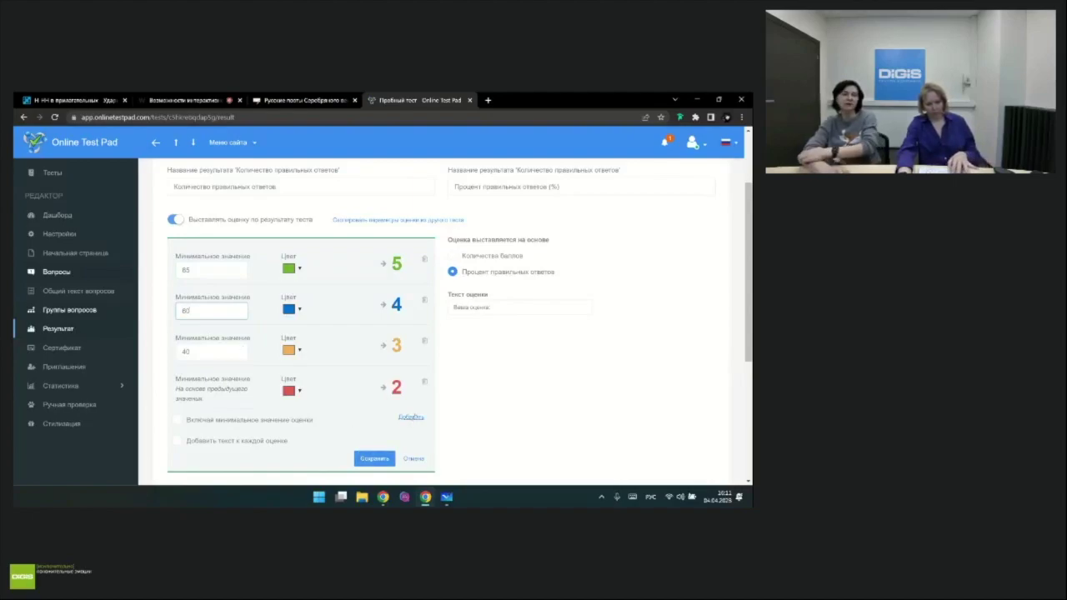
left_click(376, 460)
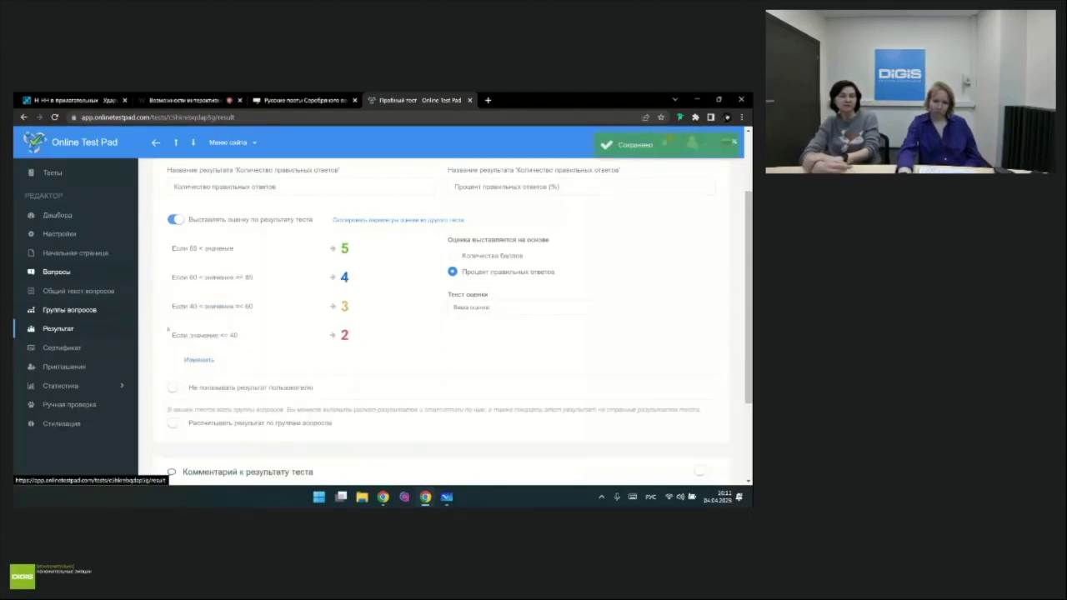
Step: Look over the test's statistics, including the Сводные данные table, and view the Ручная проверка section
scroll(168, 329, "down", 2)
left_click(52, 387)
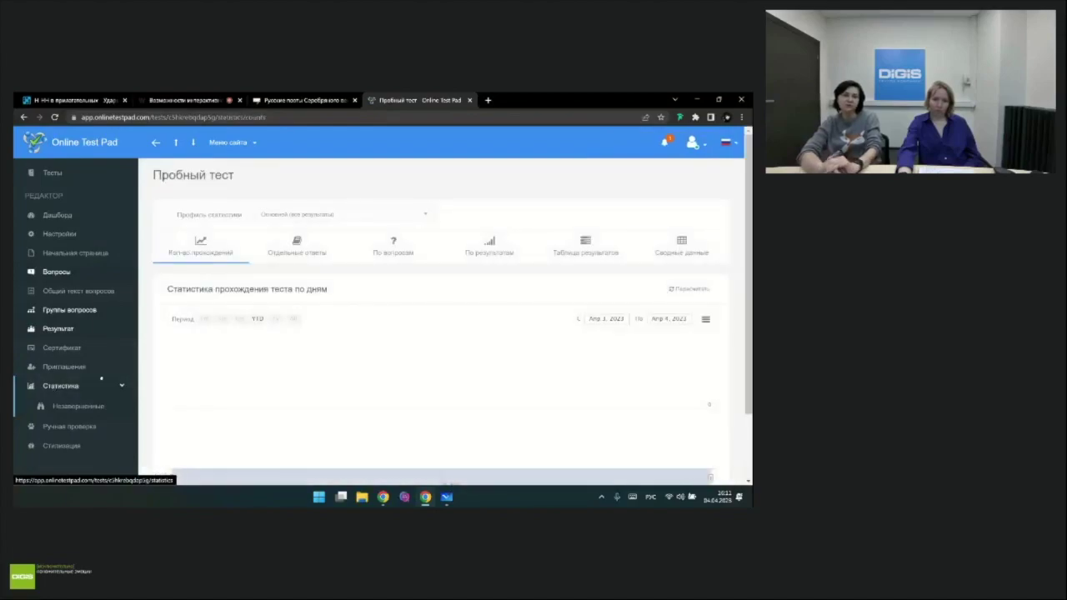
scroll(621, 225, "down", 1)
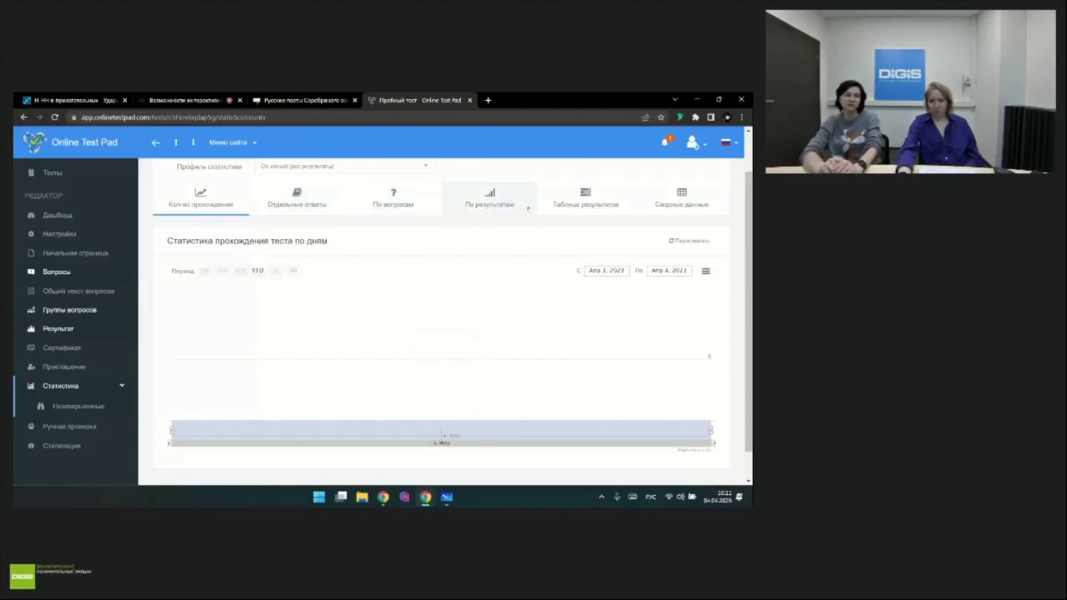
left_click(681, 198)
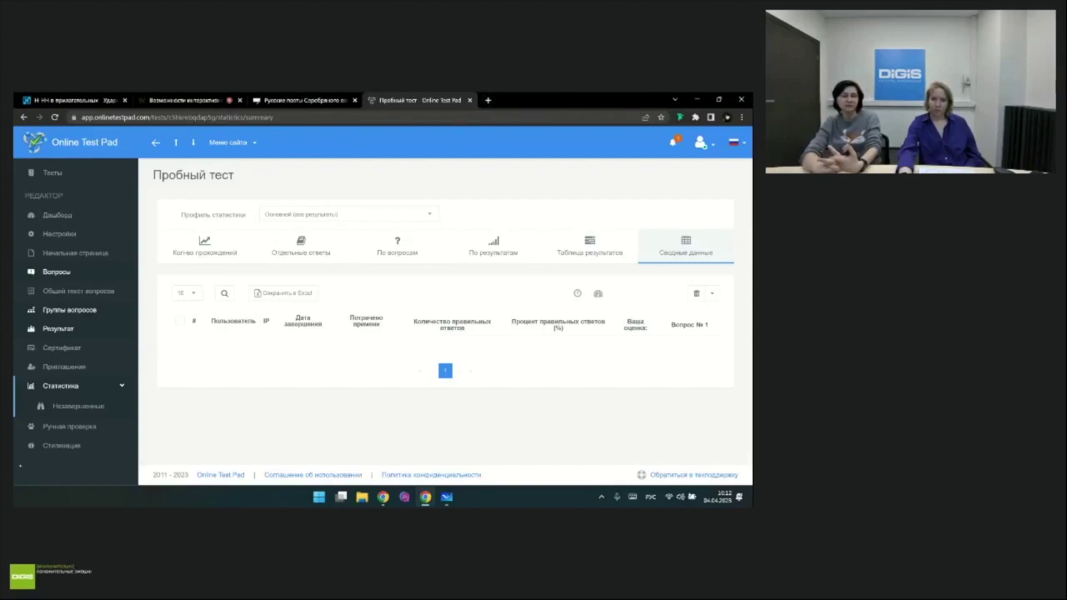
left_click(50, 428)
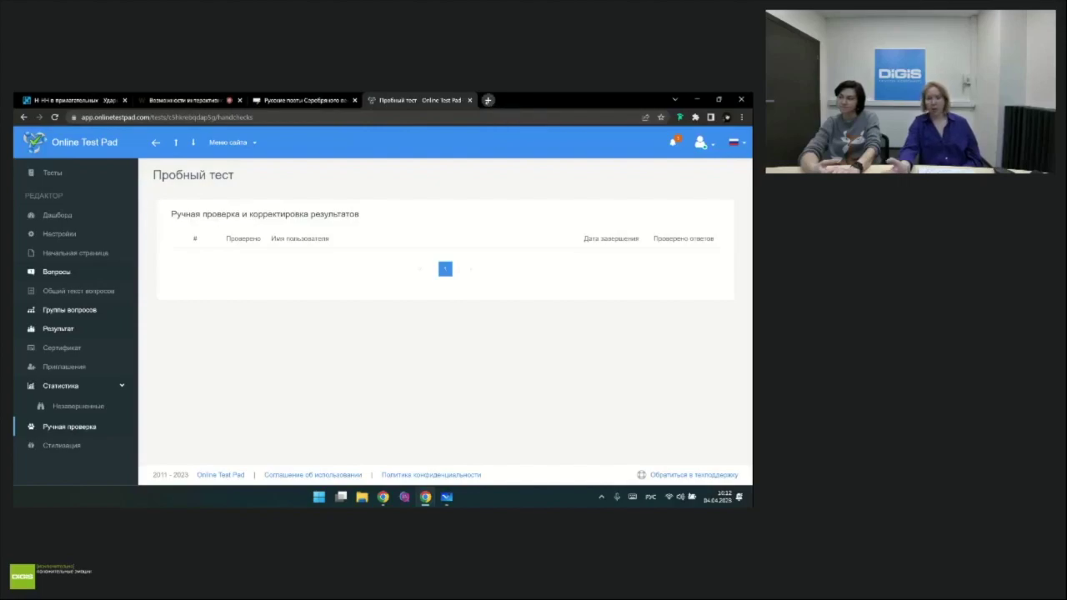
Step: Open the Quizizz website (quizizz.com) in a new browser tab
left_click(487, 100)
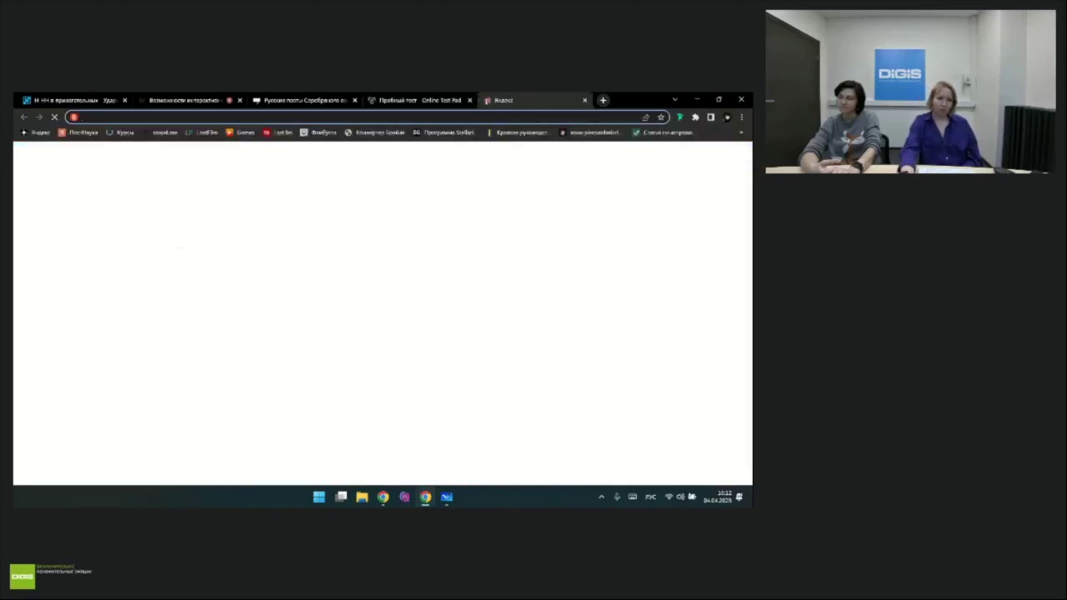
type("йг")
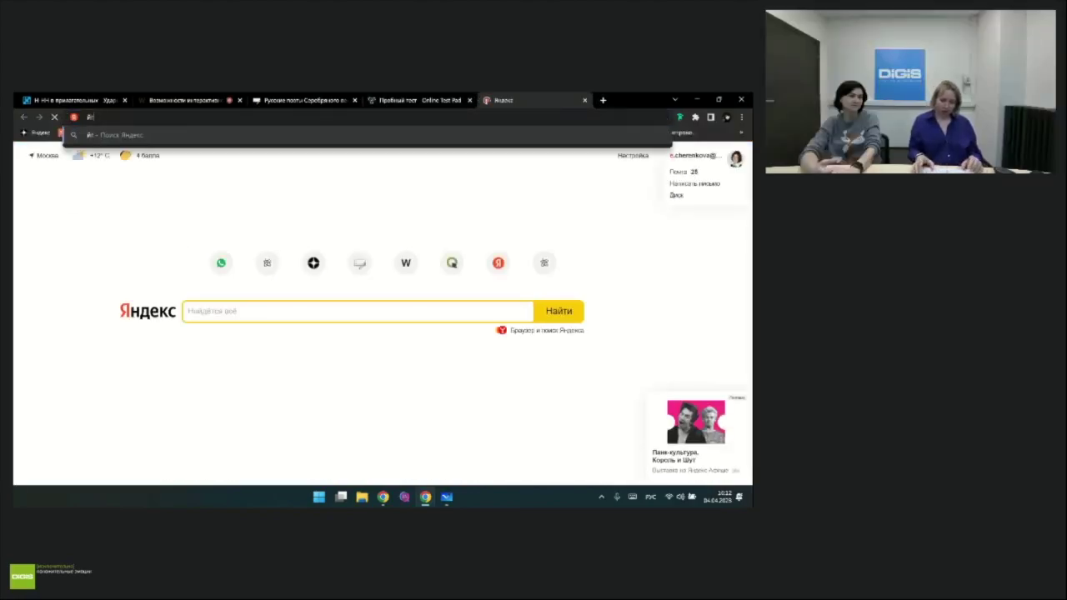
key("BackSpace")
key("BackSpace")
type("й")
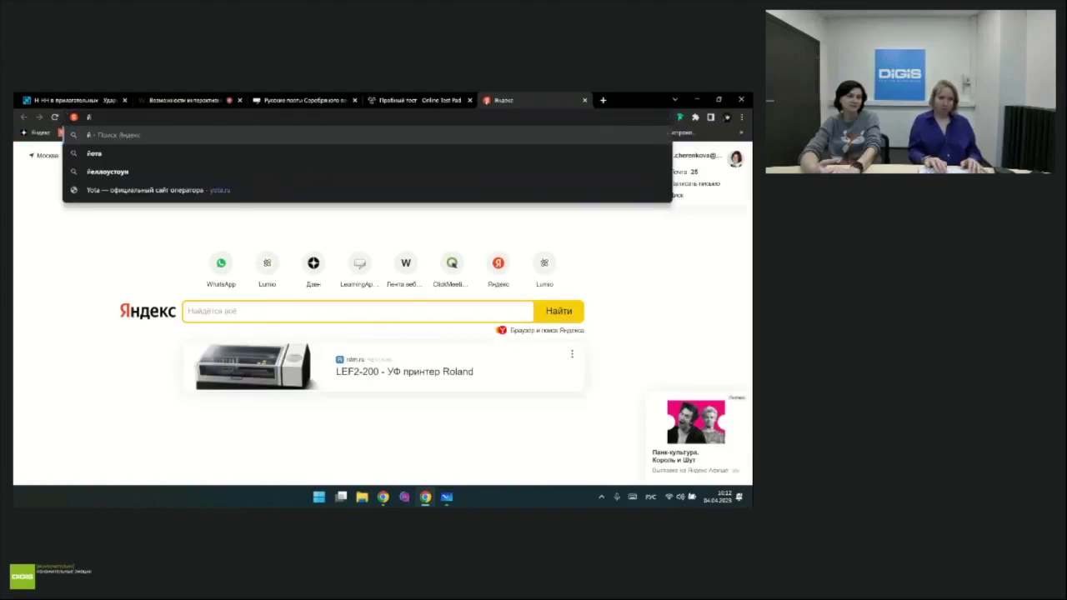
key("BackSpace")
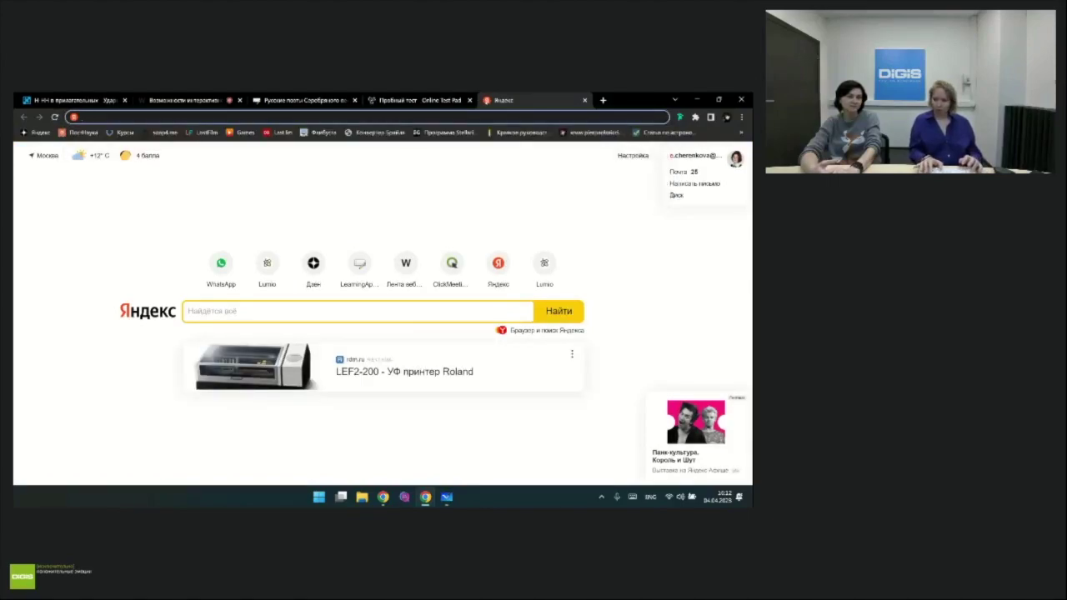
type("qui")
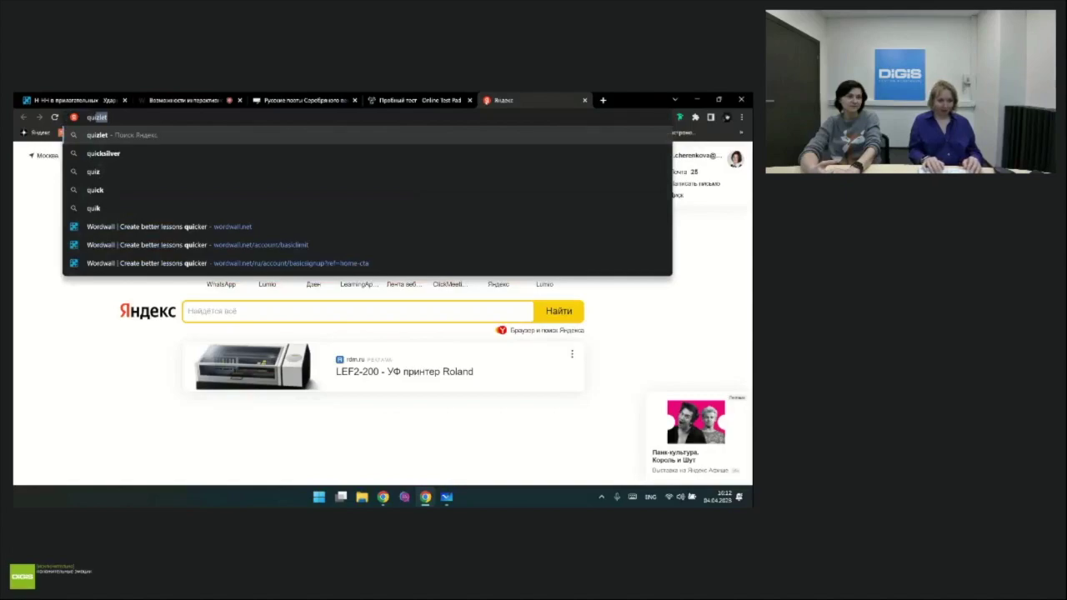
type("zizz")
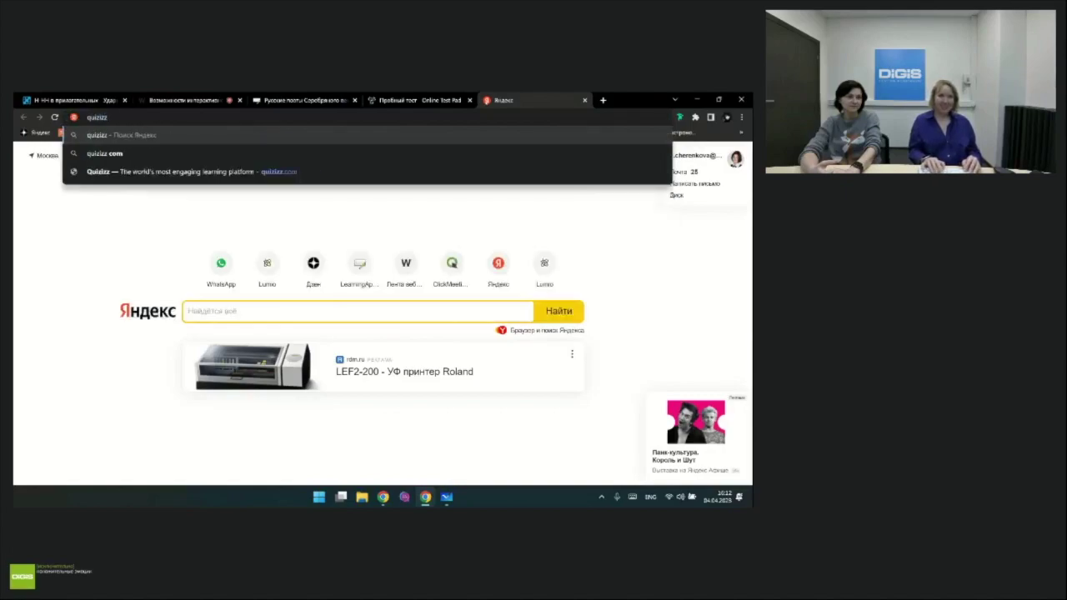
key("Down")
key("Down")
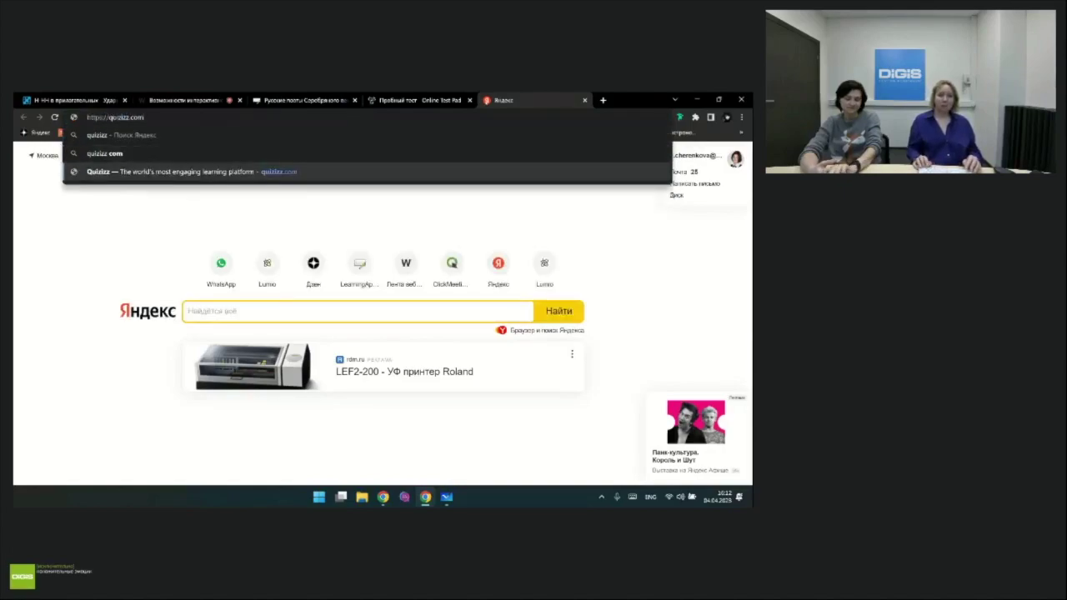
key("Return")
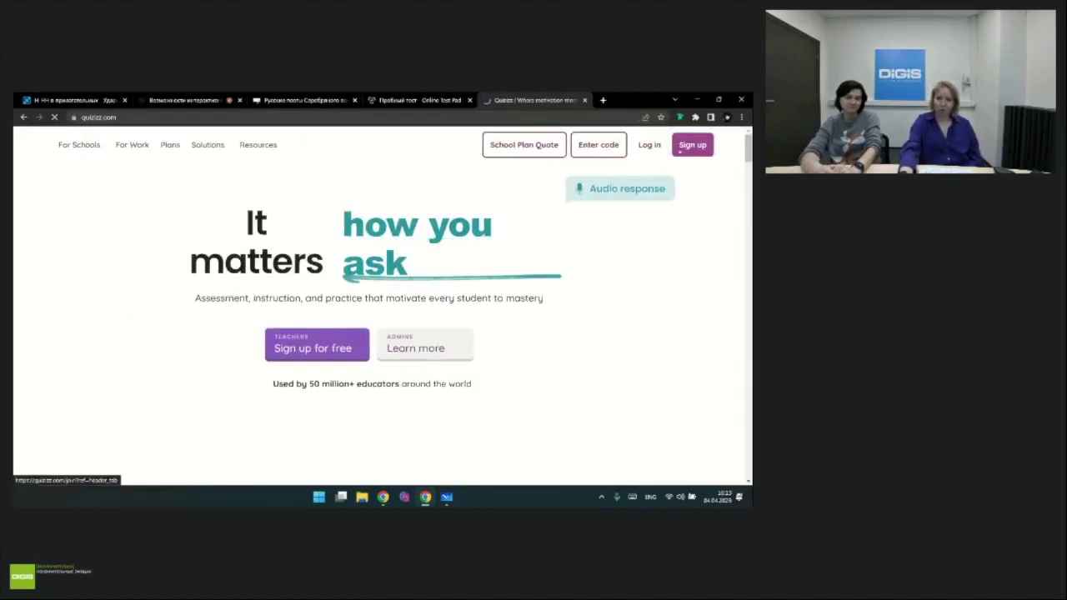
Step: Log in to Quizizz through Google with the training centre's account
left_click(649, 145)
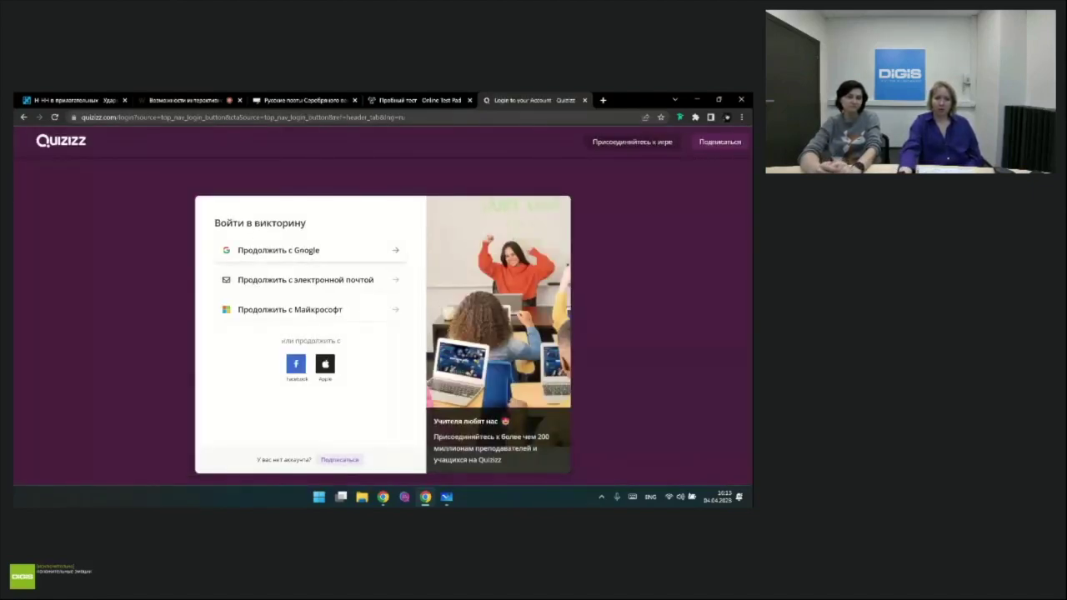
left_click(310, 250)
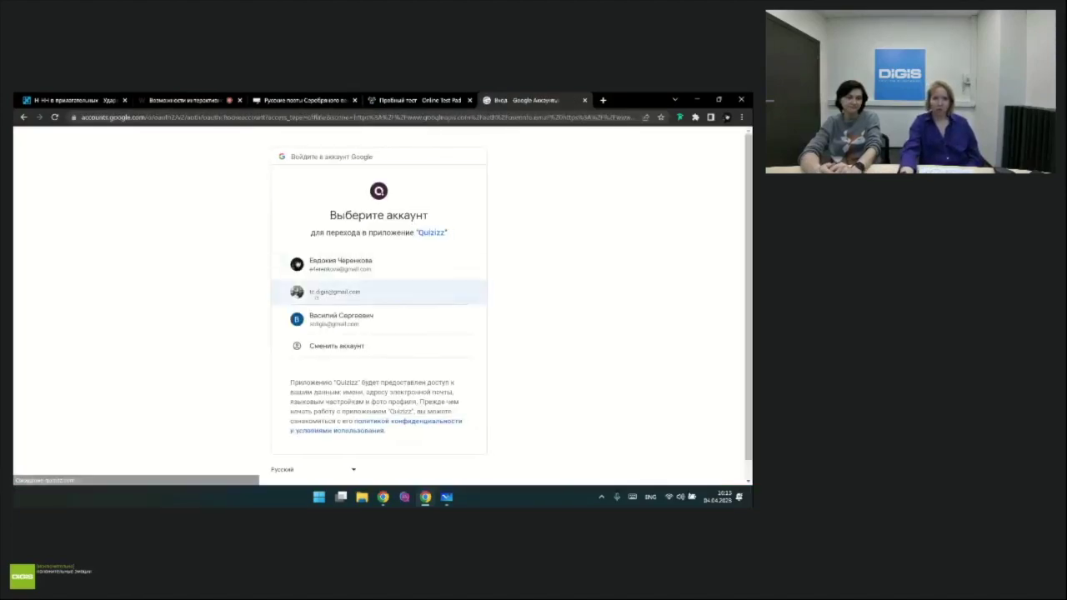
left_click(316, 297)
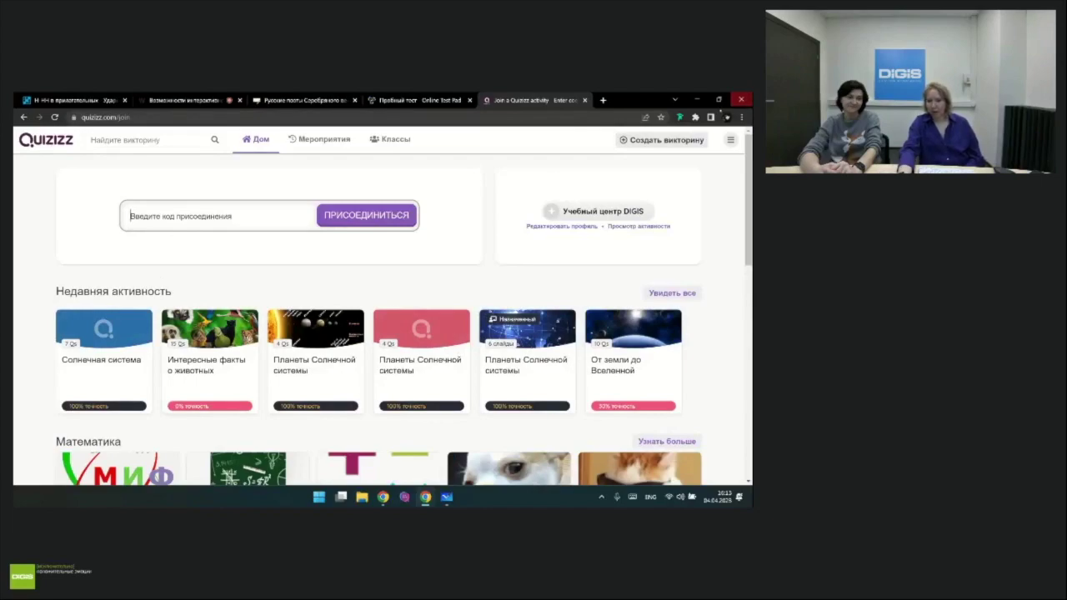
Step: Start creating a new quiz of the Контрольный опрос type
left_click(666, 140)
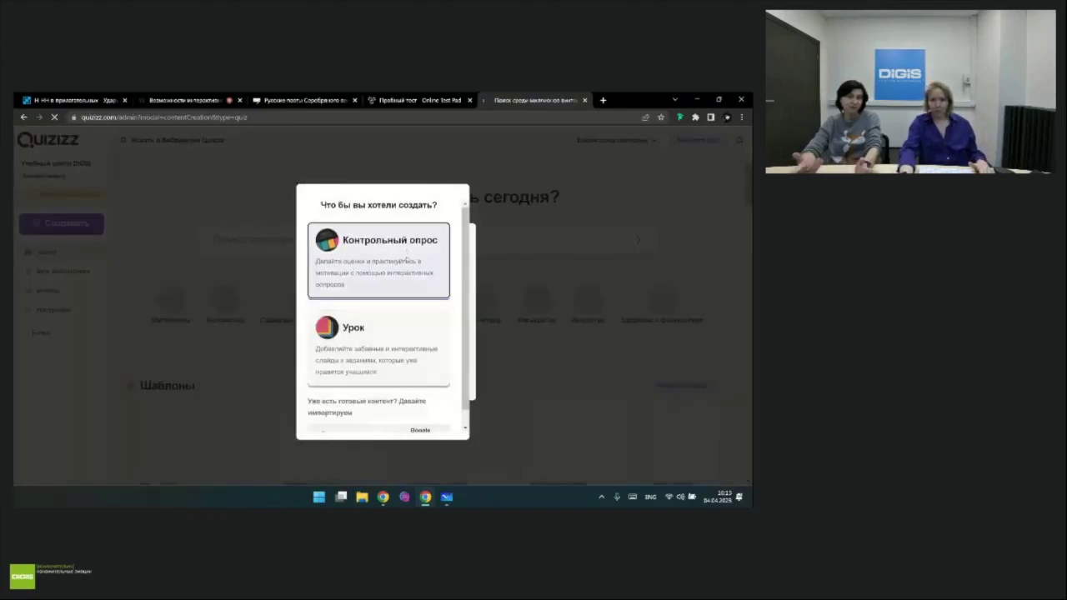
mouse_move(388, 246)
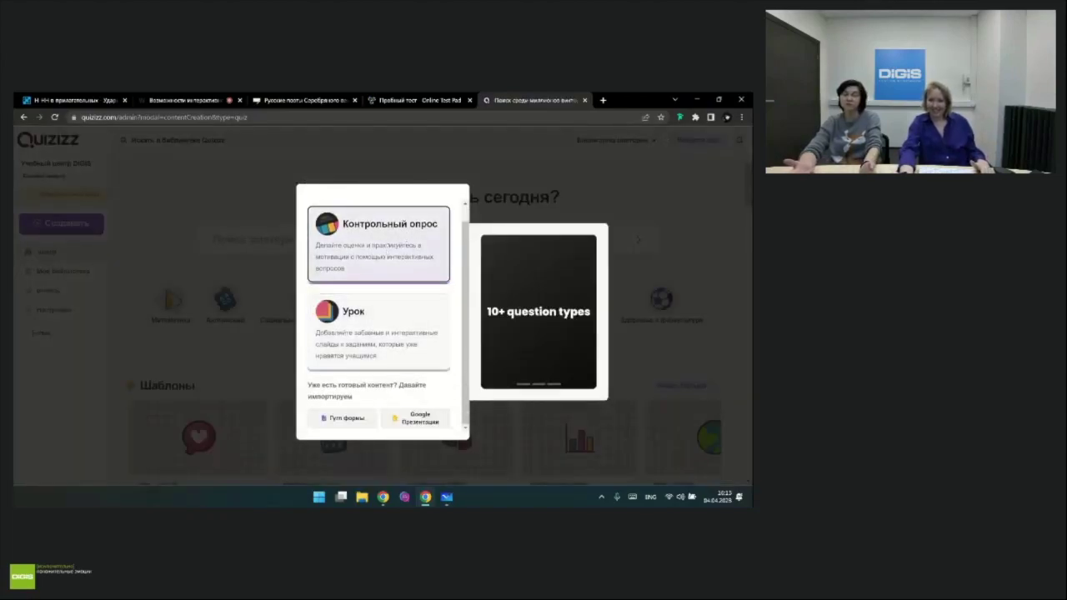
left_click(387, 231)
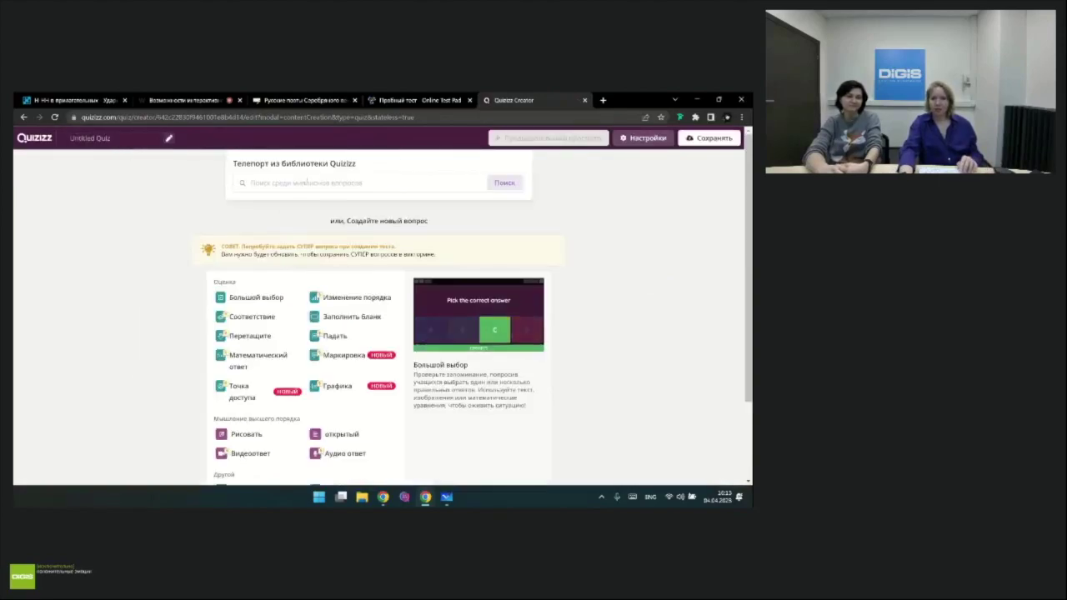
Step: Search the Quizizz question library for "планеты солнечной системы"
left_click(307, 181)
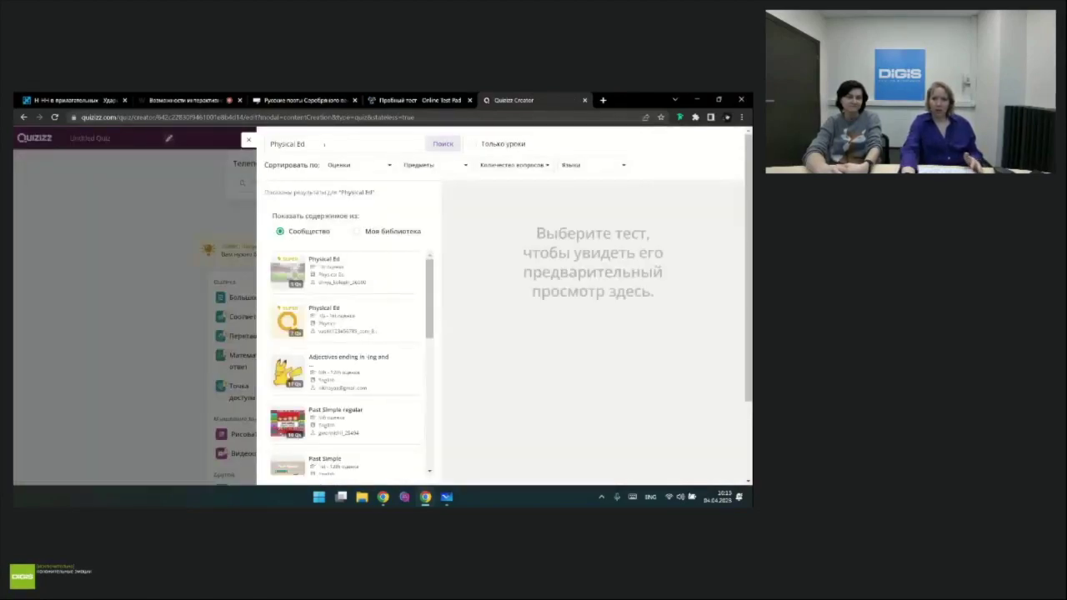
left_click_drag(305, 144, 238, 142)
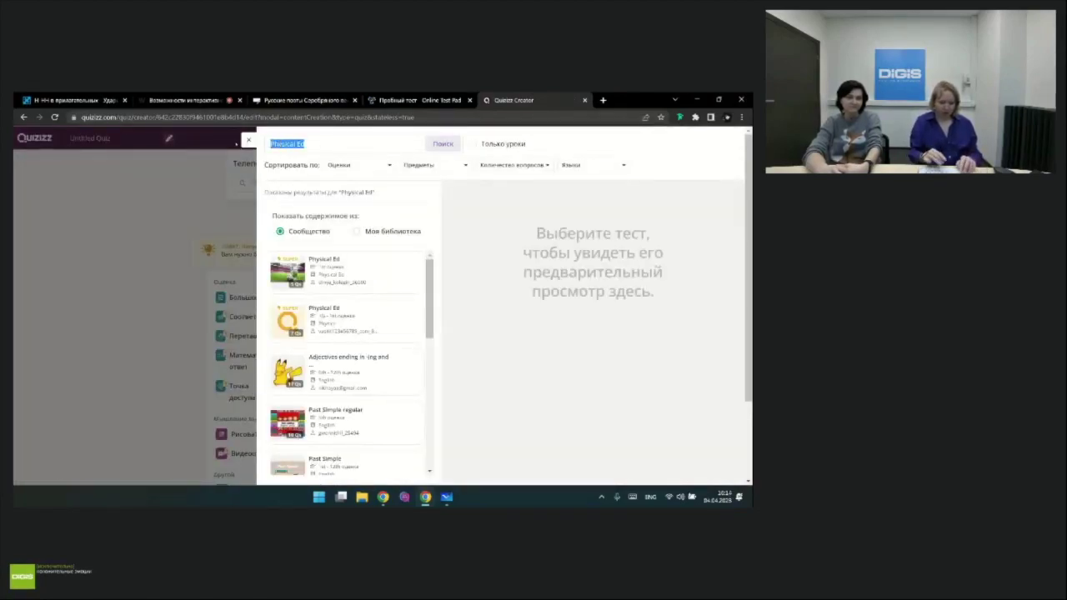
key("alt+shift")
type("планеты солнечной системы")
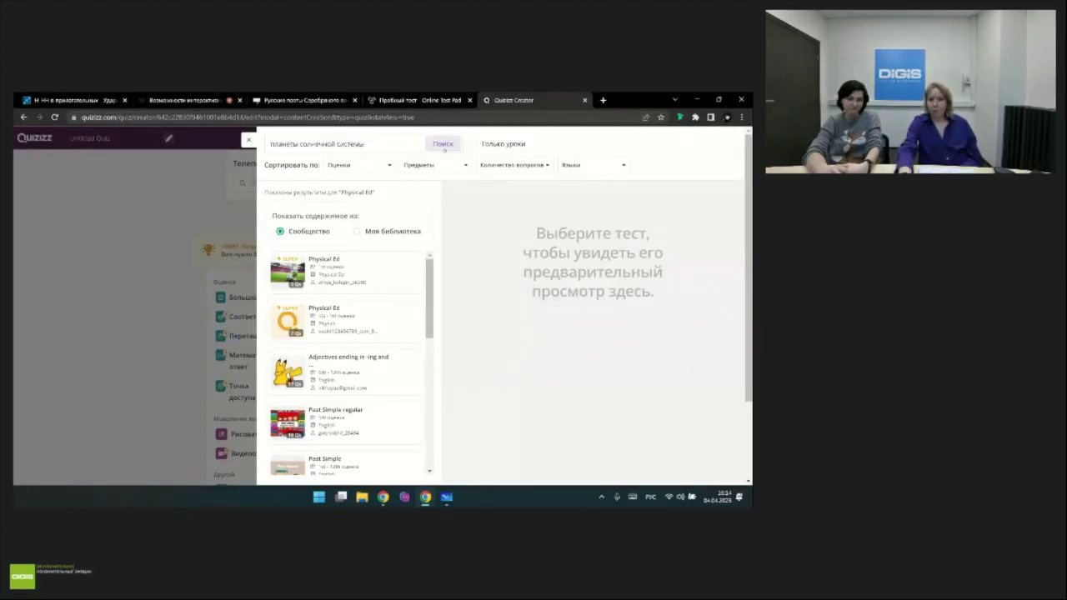
left_click(443, 144)
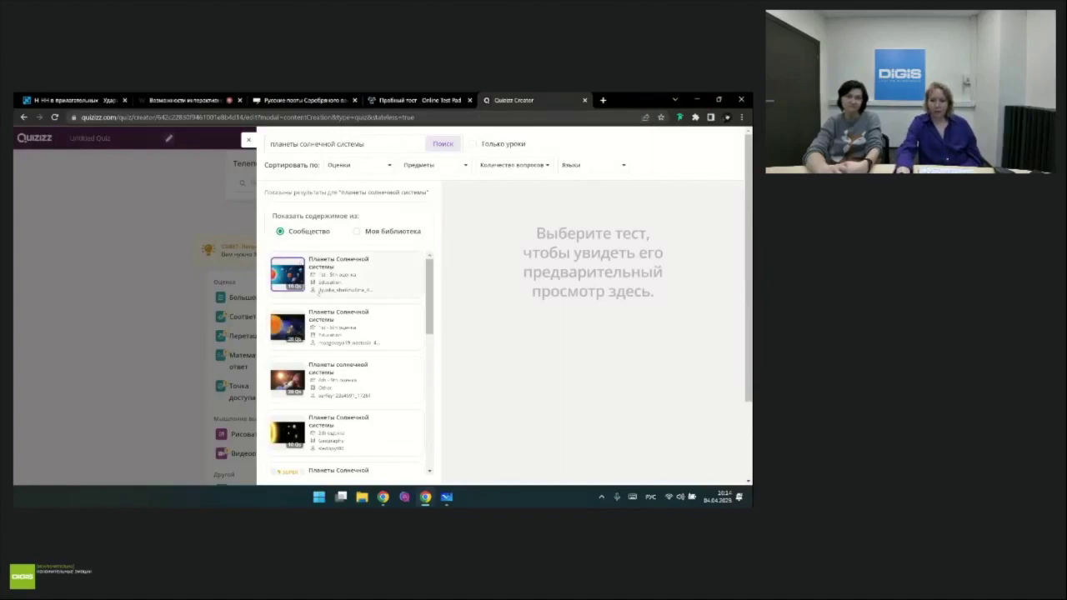
Step: From the first found quiz, add the questions "Какая звезда освещает нашу планету?" and "Выберите планеты"
left_click(319, 292)
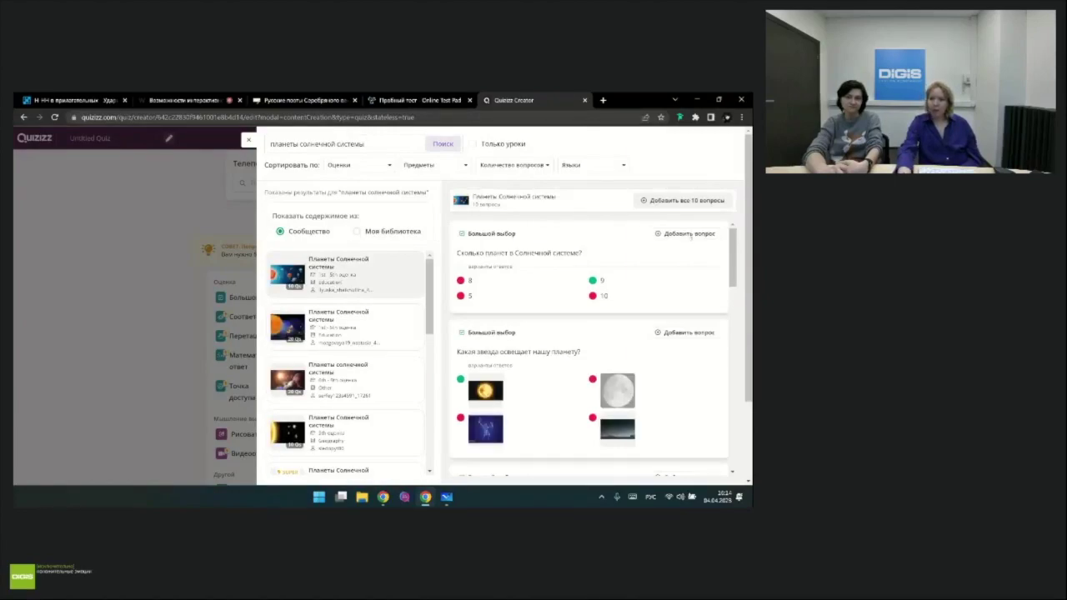
scroll(726, 322, "down", 1)
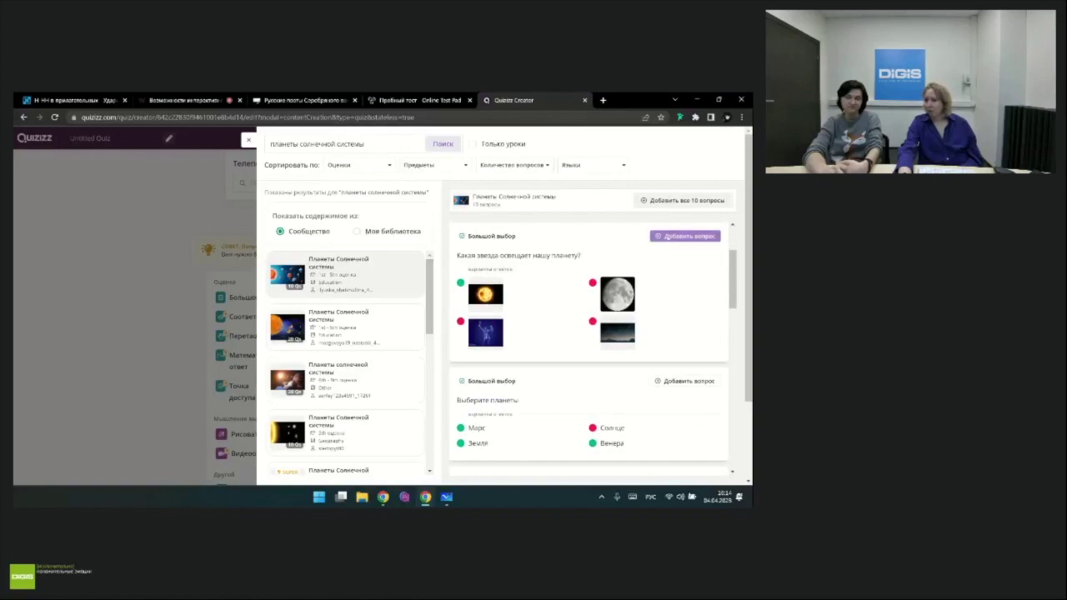
left_click(676, 237)
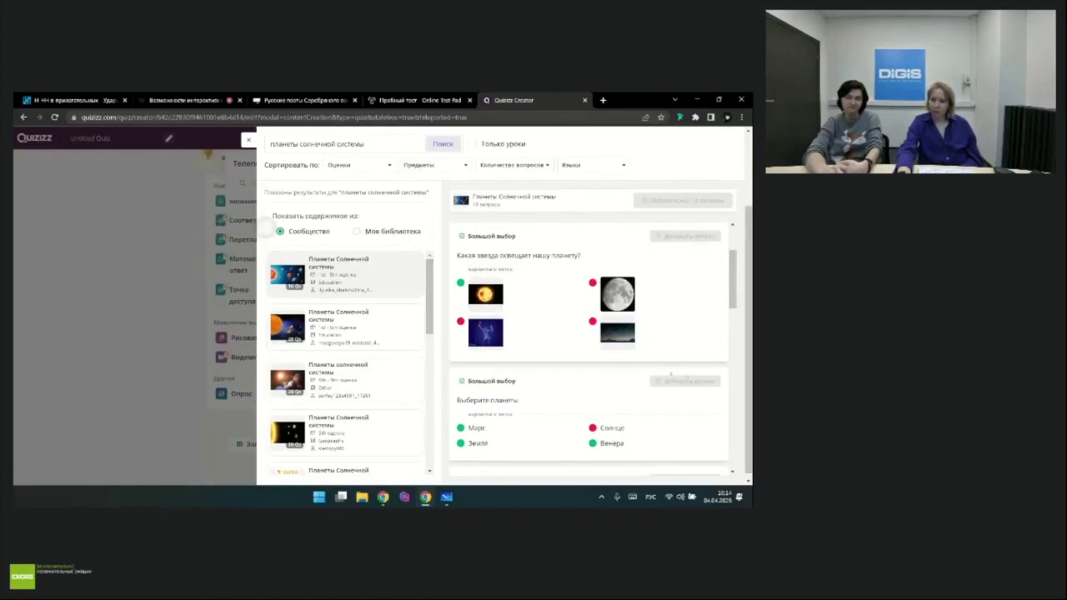
scroll(648, 356, "down", 1)
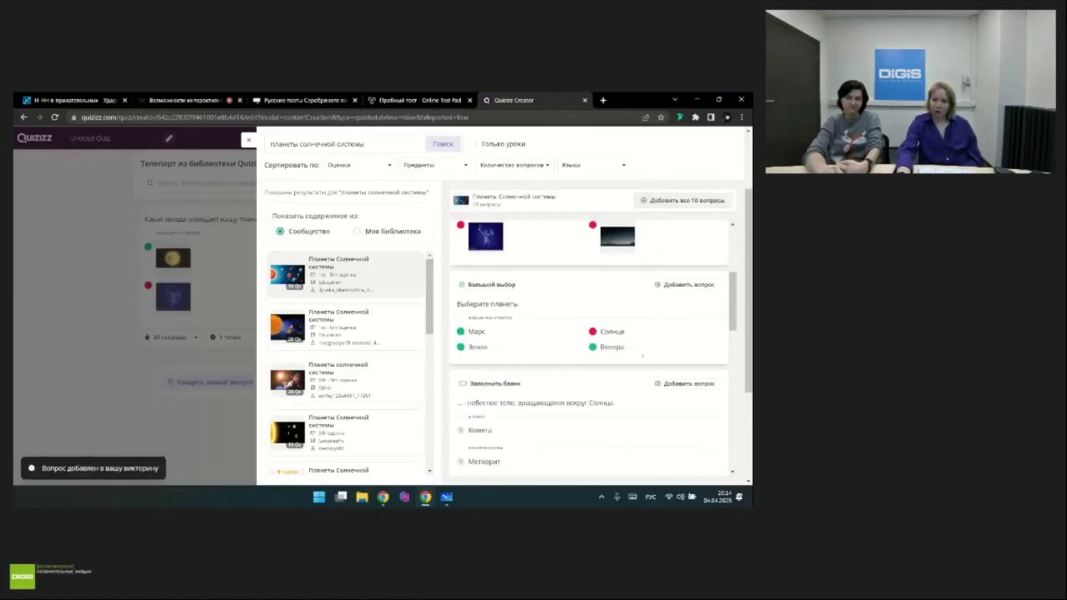
scroll(648, 355, "down", 1)
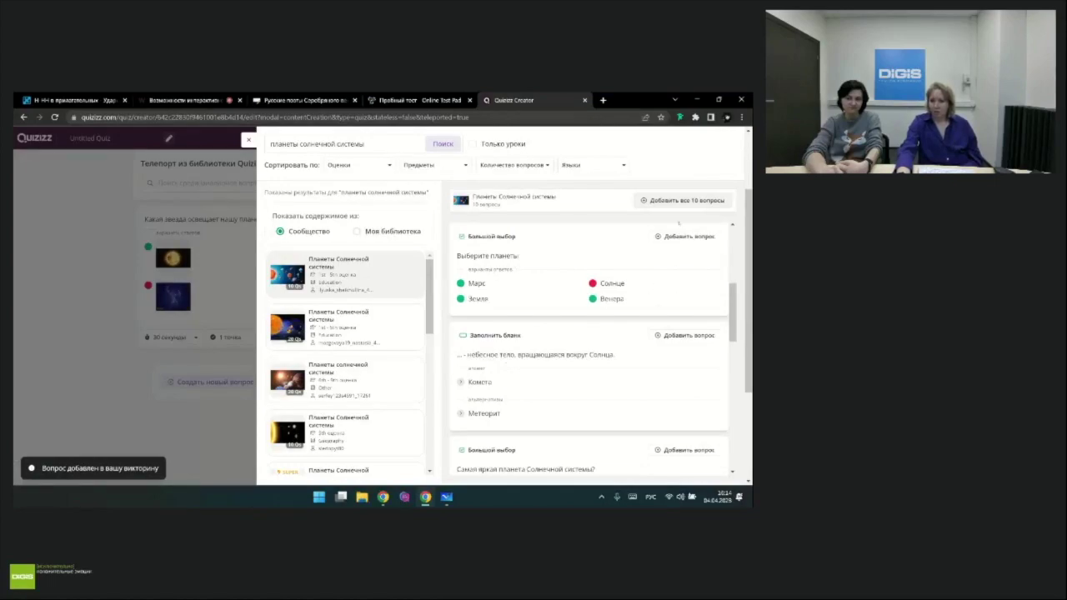
left_click(685, 236)
scroll(685, 236, "down", 4)
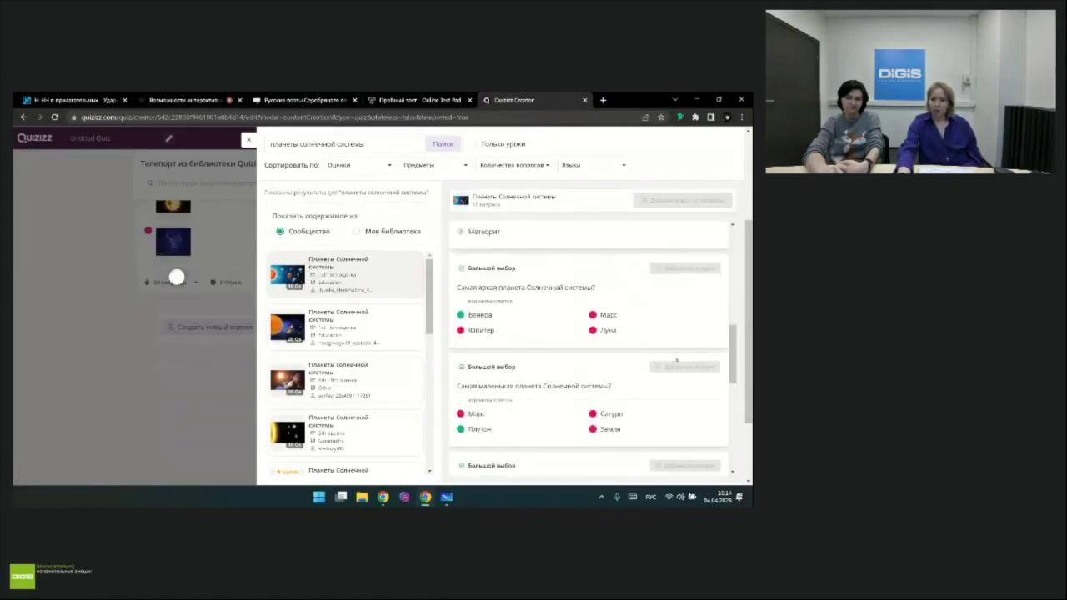
Step: From the third found quiz, add "Как вы считаете, какая планета имеет большую массу?" and "Сколько планет в Солнечной системе?", and close the library
left_click(342, 375)
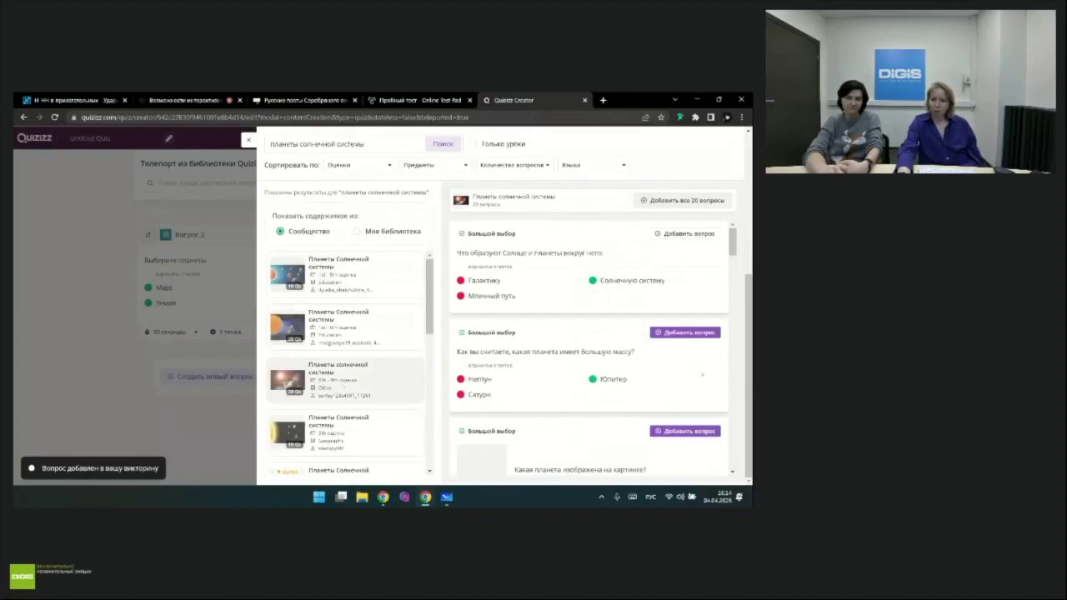
left_click(684, 333)
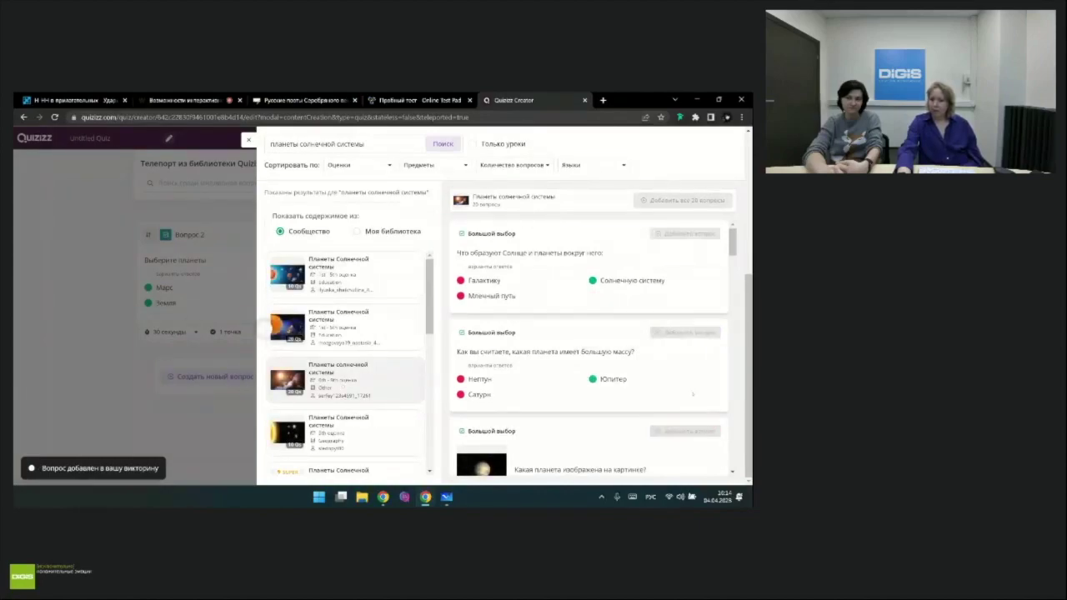
scroll(671, 392, "down", 4)
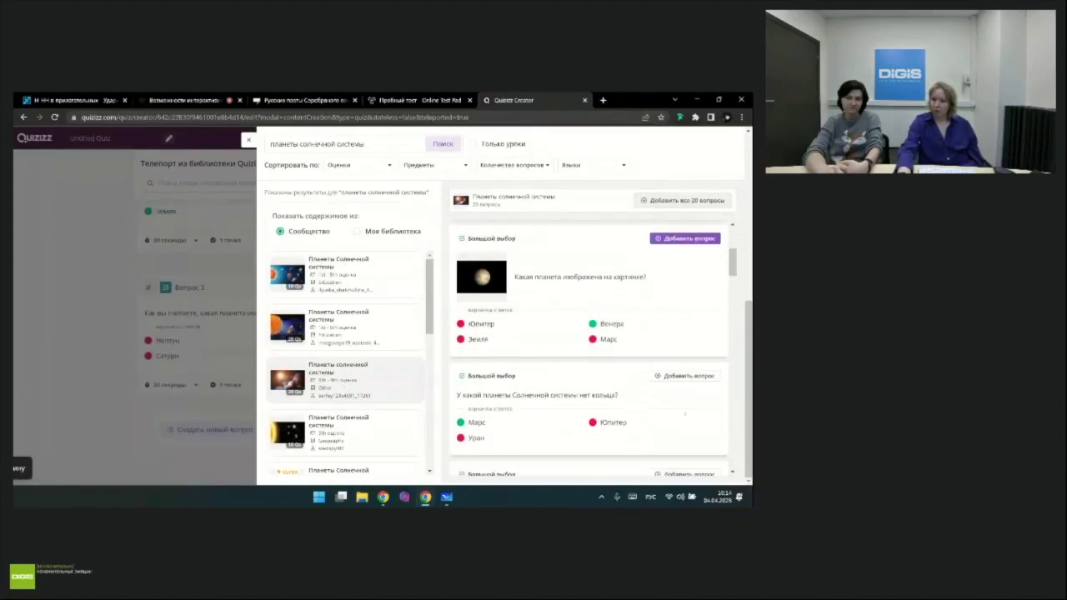
scroll(670, 391, "down", 4)
left_click(685, 380)
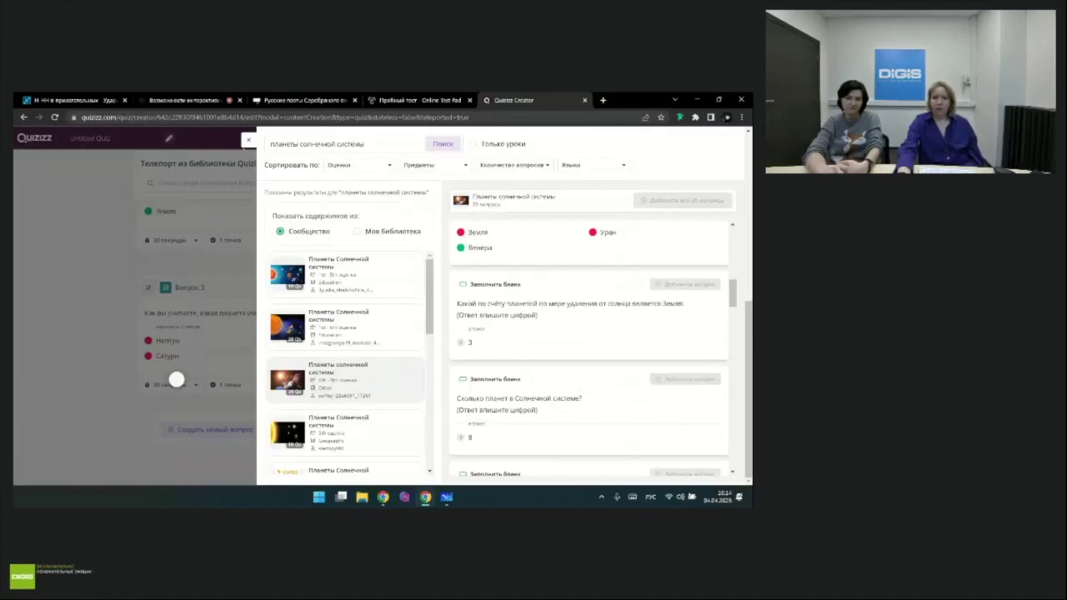
left_click(249, 140)
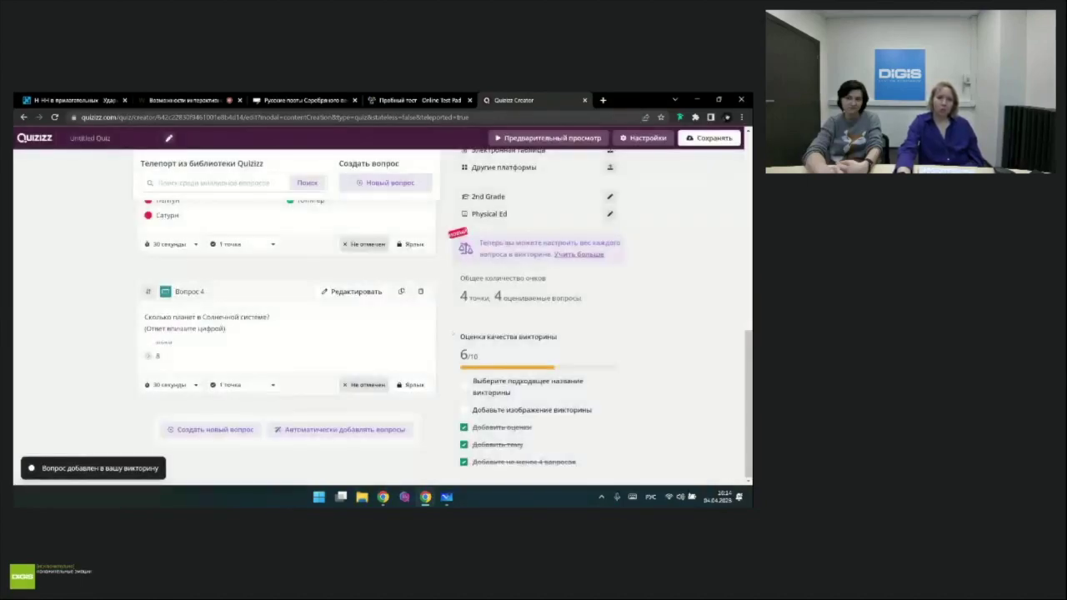
Step: Look over the quiz's added questions together with its import options, grade and subject settings, and quality score
scroll(365, 322, "up", 2)
scroll(364, 323, "up", 5)
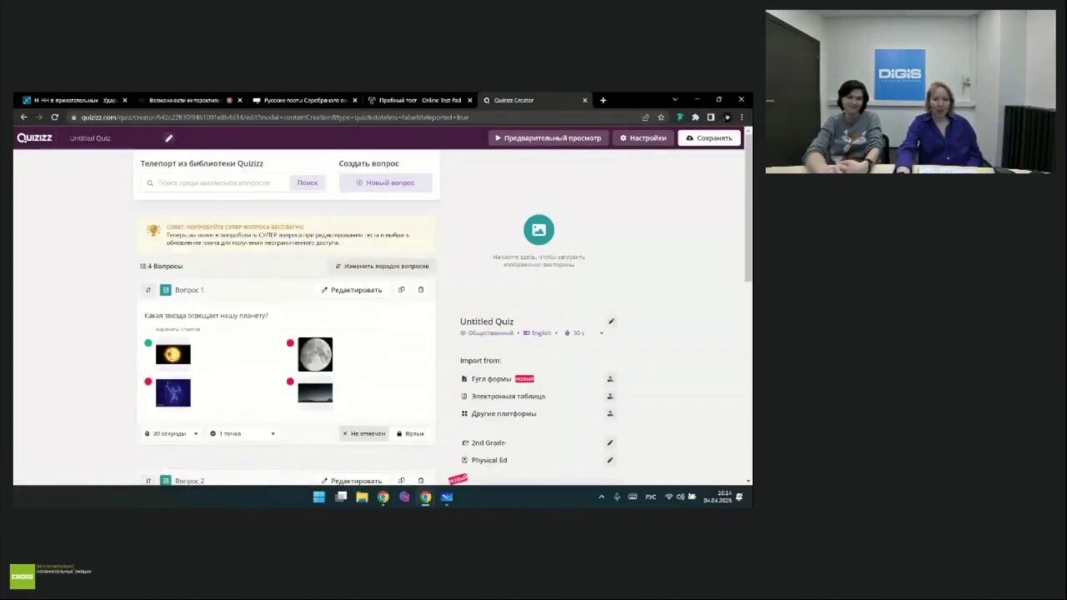
scroll(472, 332, "down", 3)
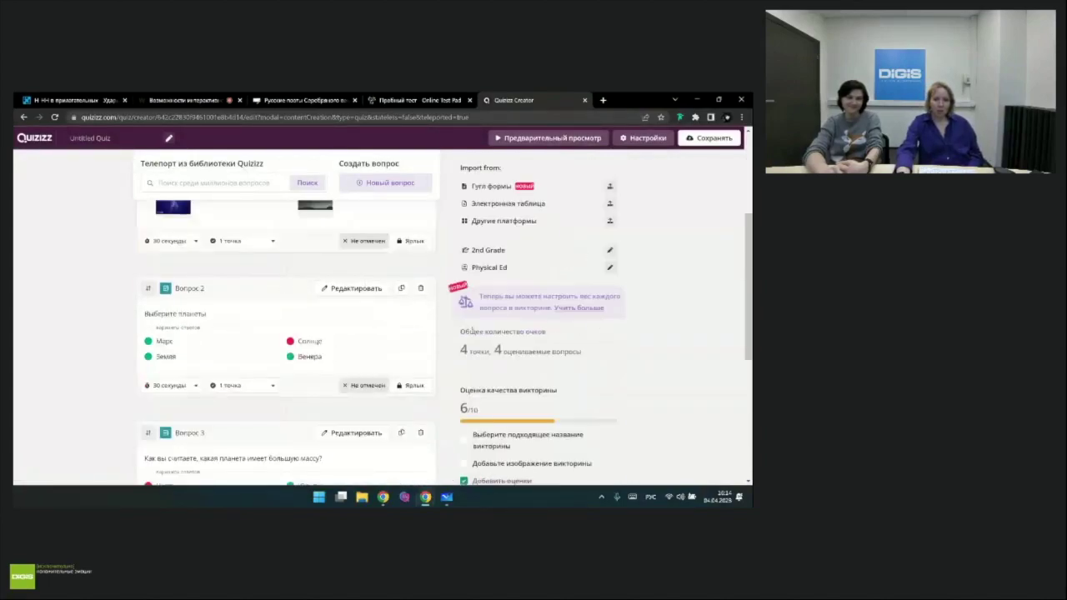
scroll(375, 333, "down", 2)
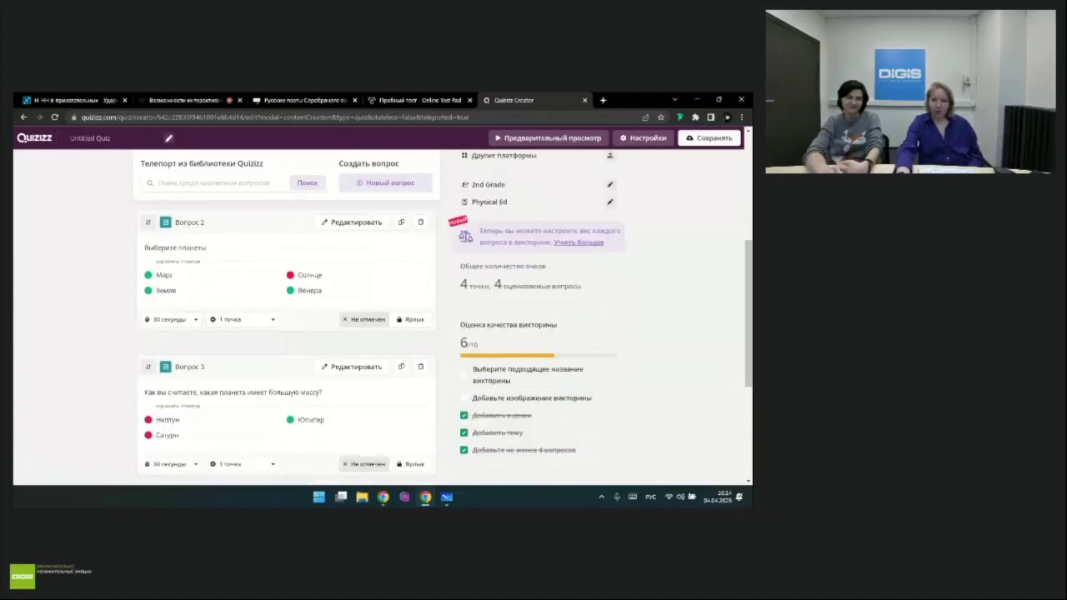
scroll(641, 377, "down", 2)
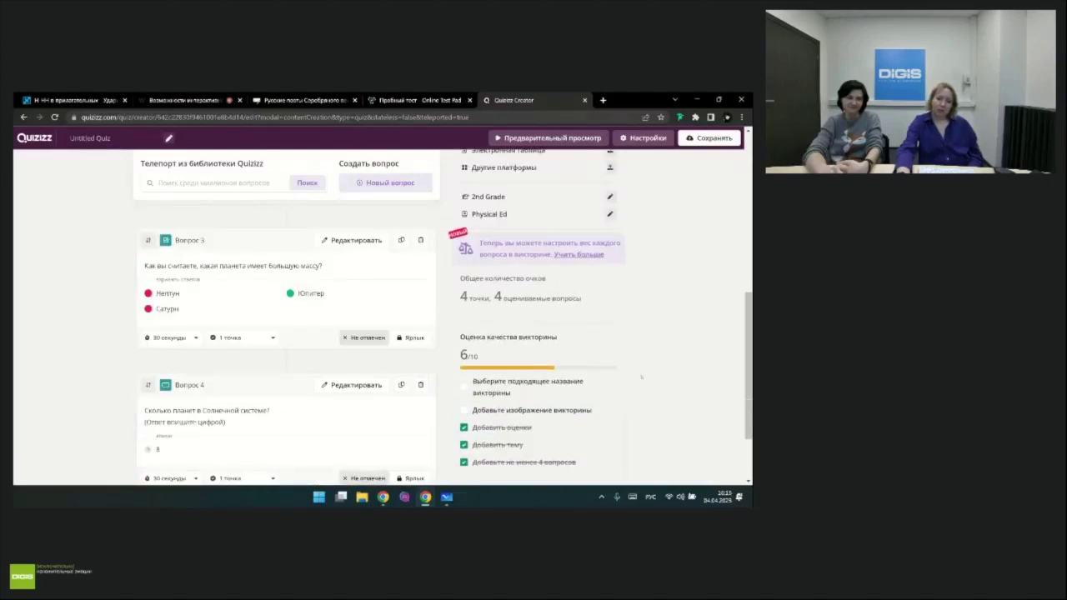
scroll(641, 374, "up", 3)
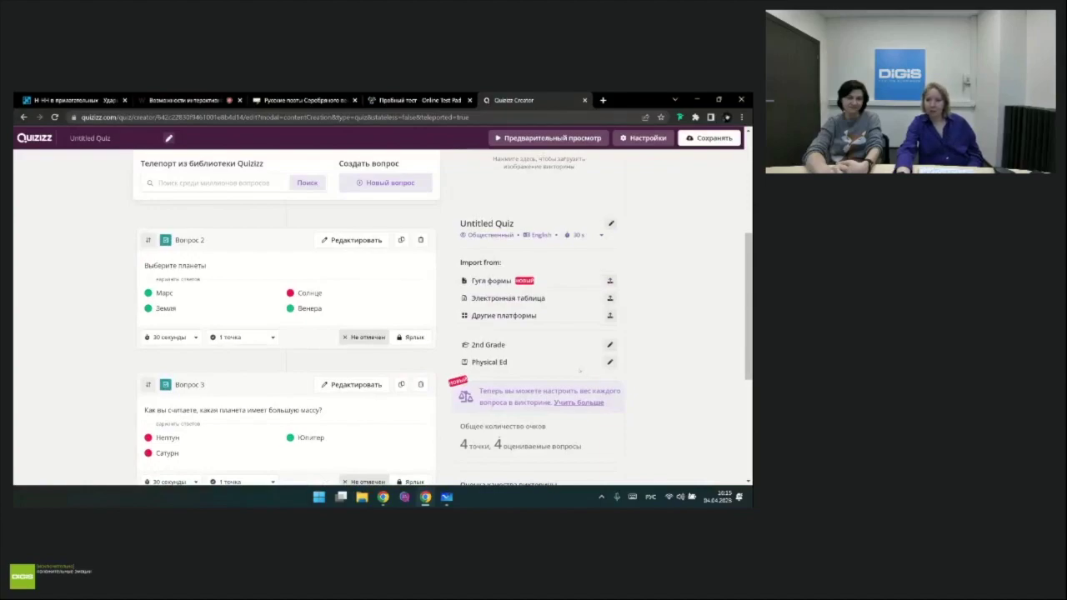
scroll(579, 371, "up", 1)
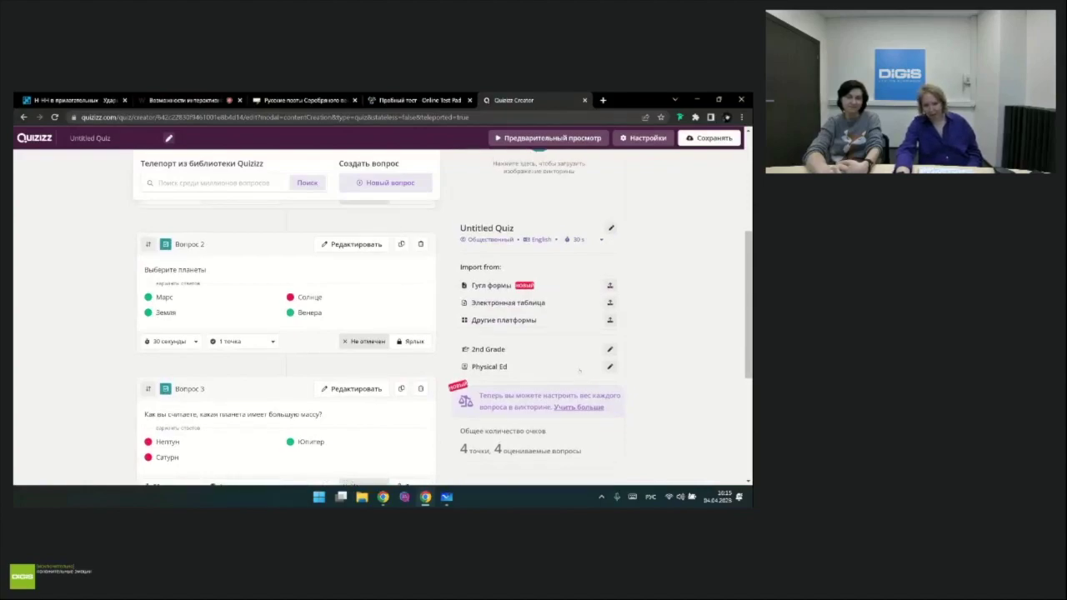
Step: Look through the available subjects in the quiz settings, and leave the settings without saving
scroll(579, 371, "up", 2)
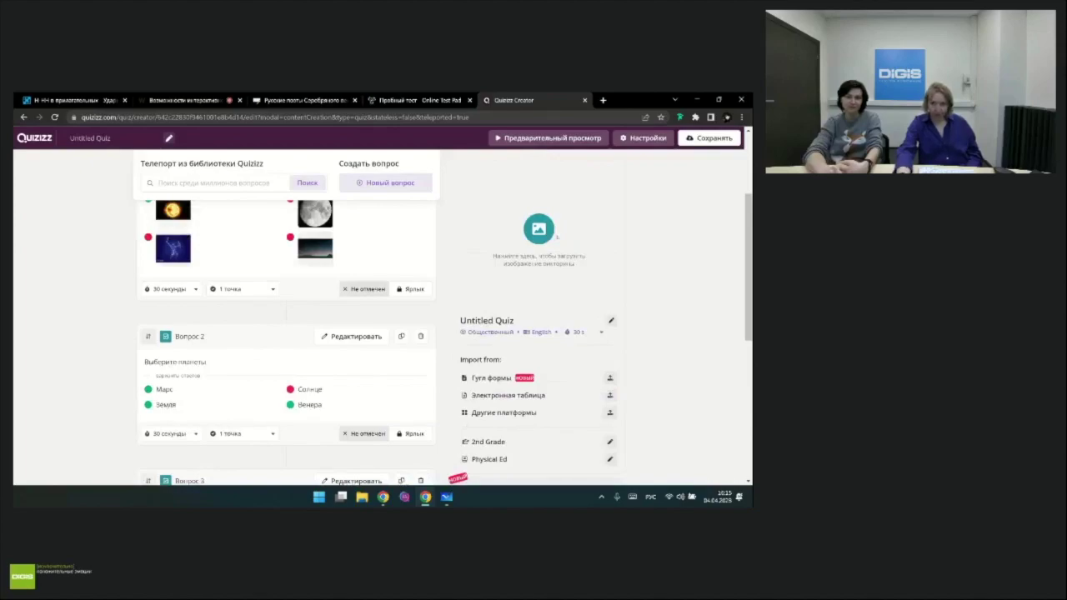
scroll(557, 236, "up", 3)
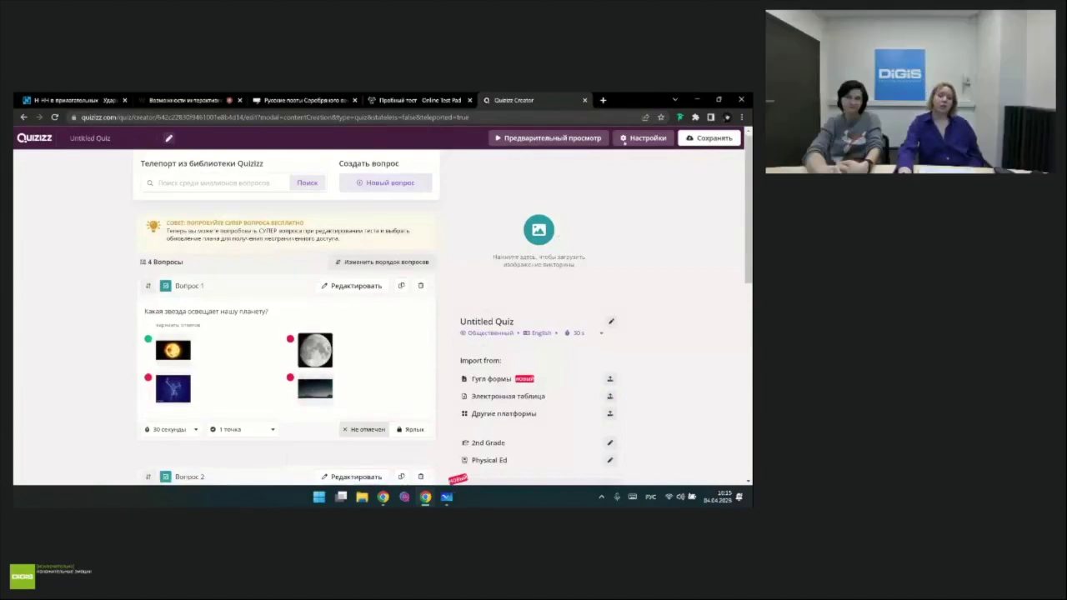
left_click(625, 138)
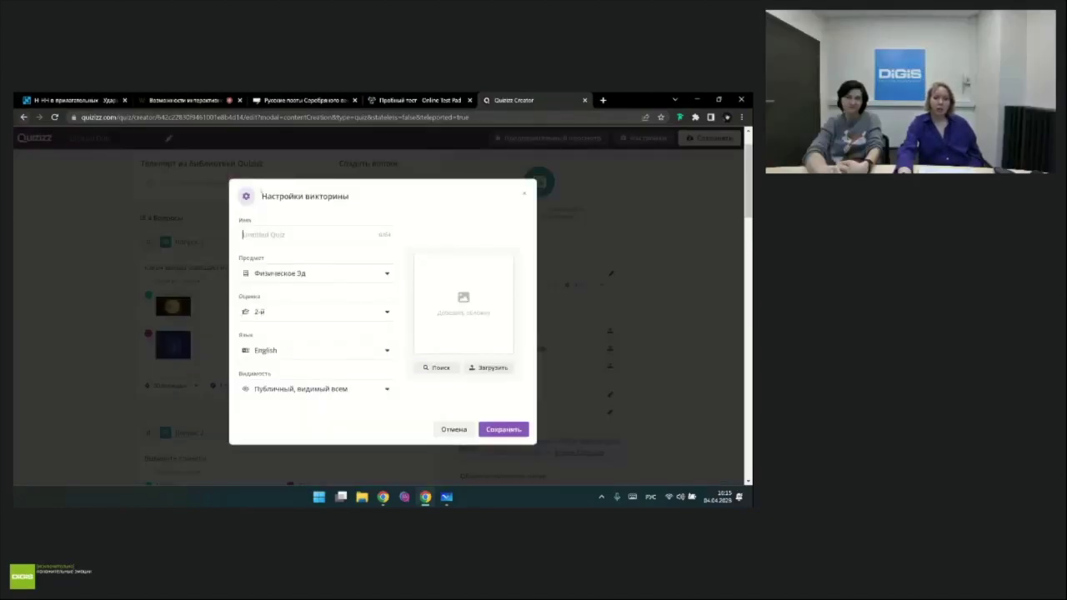
left_click(312, 278)
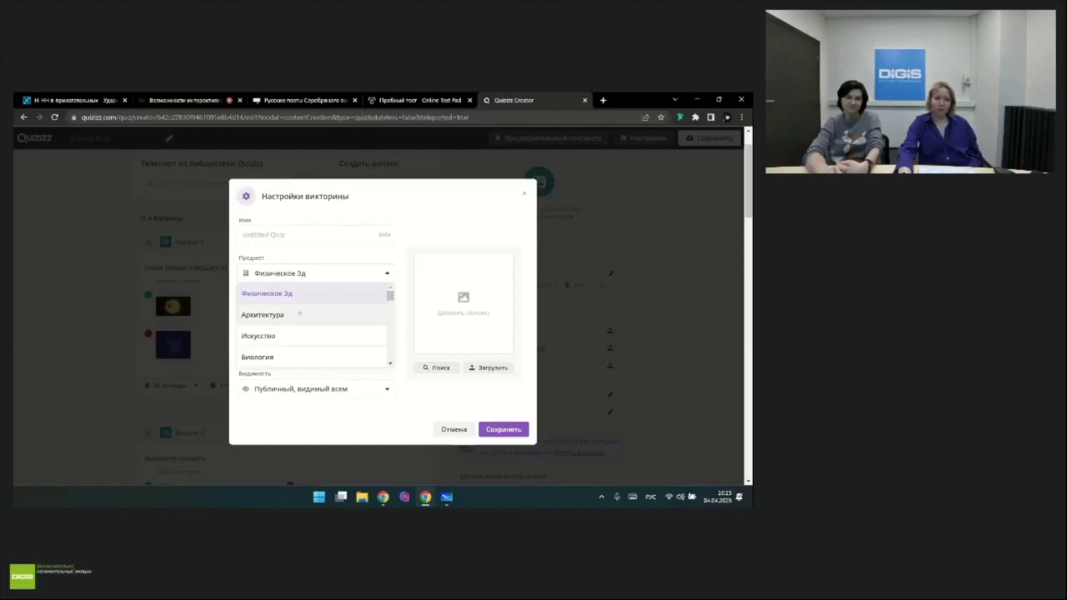
scroll(300, 314, "down", 5)
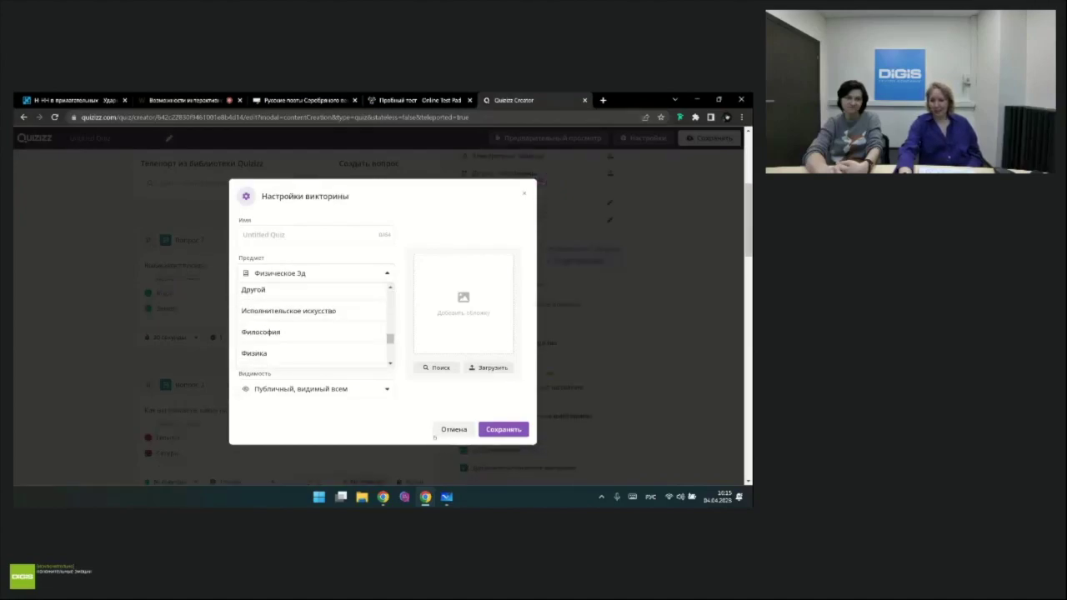
left_click(457, 428)
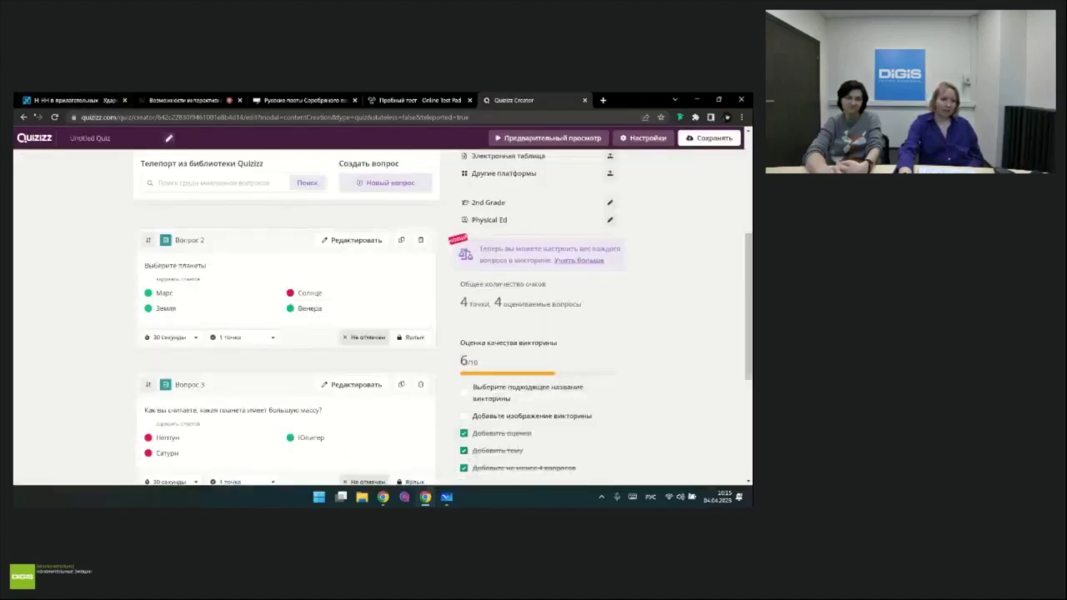